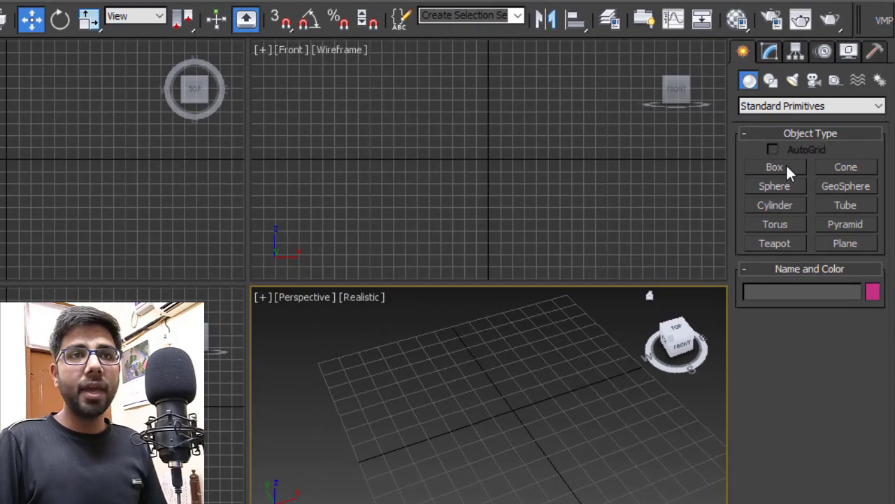
# - Create a tall, thin box standing on the grid in the Top viewport
pyautogui.click(785, 168)
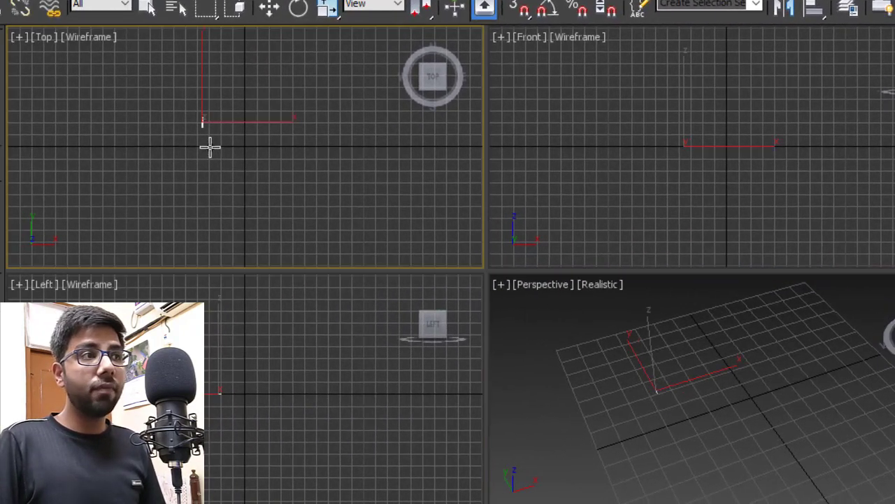
pyautogui.moveTo(210, 145); pyautogui.dragTo(213, 199)
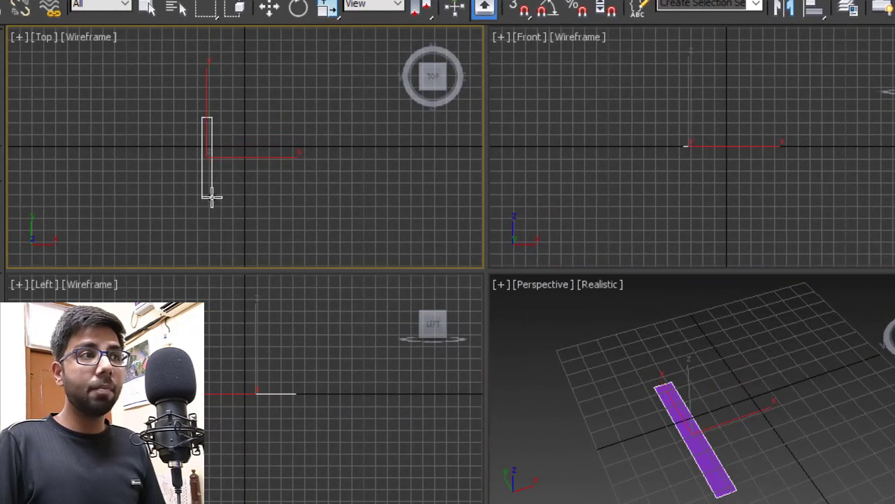
pyautogui.click(212, 93)
# - Maximize the Perspective viewport with Alt+W and orbit around the new box
pyautogui.moveTo(823, 382); pyautogui.dragTo(789, 394, button='middle')
pyautogui.scroll(-3, 795, 394)
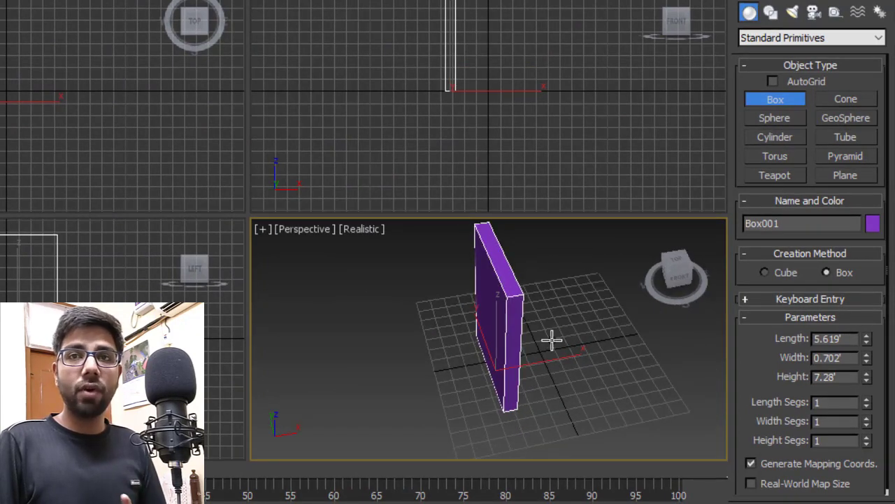
pyautogui.scroll(-3, 551, 340)
pyautogui.moveTo(551, 340); pyautogui.dragTo(520, 351, button='middle')
pyautogui.hotkey('alt', 'w')
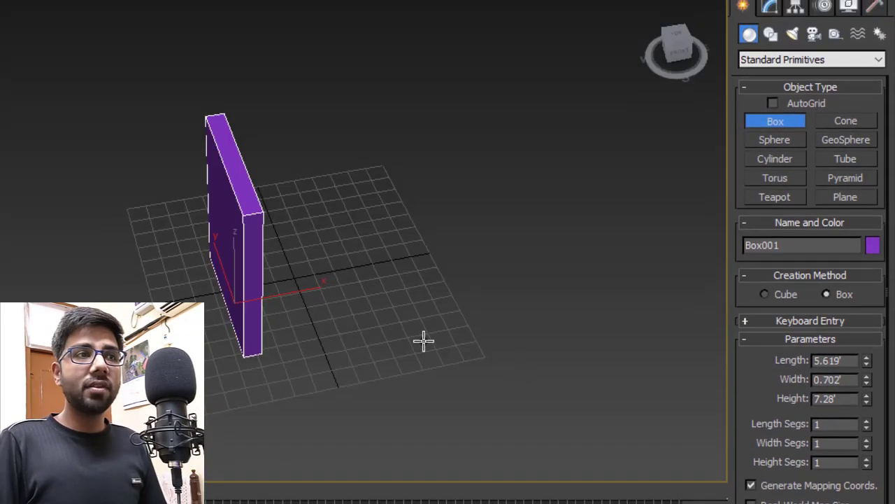
pyautogui.moveTo(344, 230); pyautogui.dragTo(319, 231, button='middle')
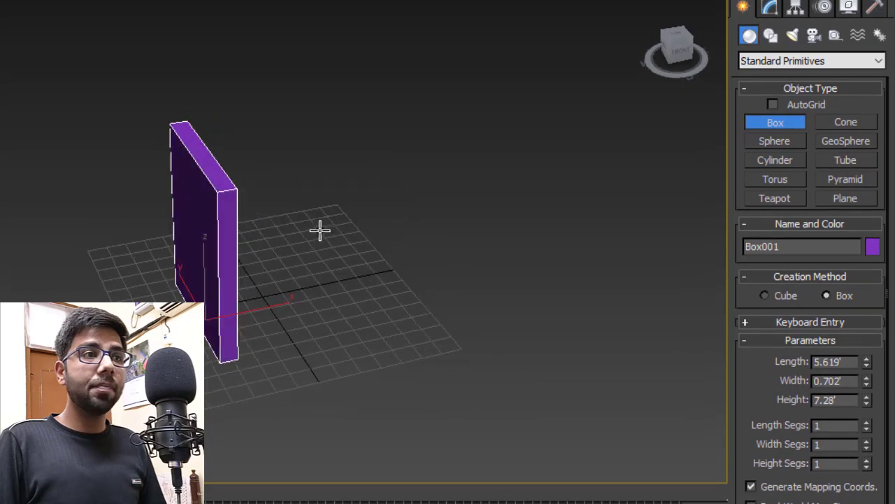
pyautogui.scroll(3, 264, 199)
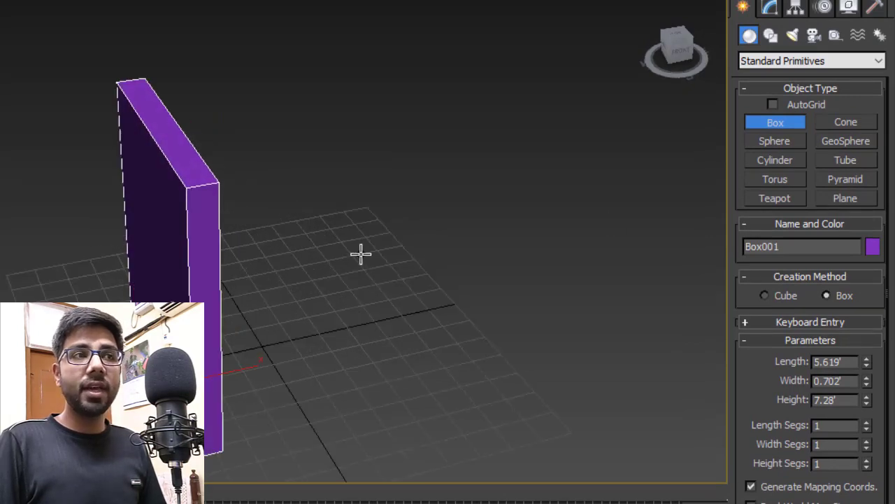
pyautogui.keyDown('alt'); pyautogui.moveTo(360, 255); pyautogui.dragTo(356, 254, button='middle'); pyautogui.keyUp('alt')
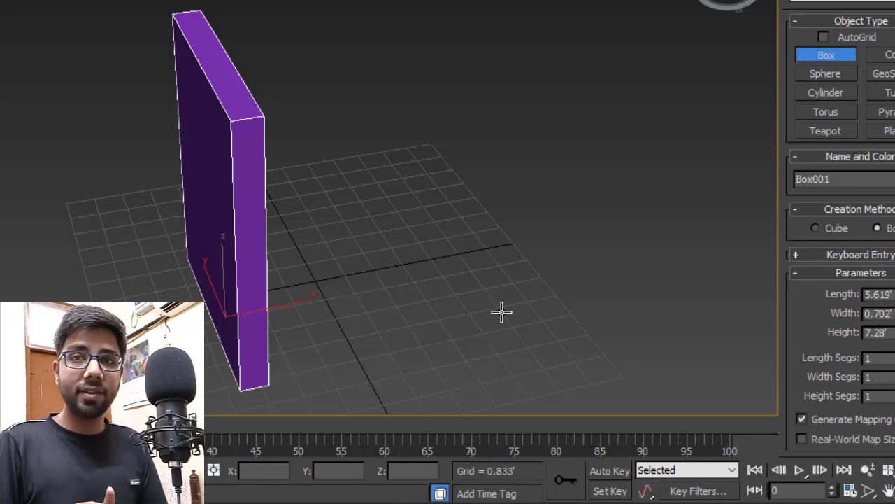
pyautogui.keyDown('alt'); pyautogui.moveTo(384, 268); pyautogui.dragTo(398, 212, button='middle'); pyautogui.keyUp('alt')
pyautogui.scroll(-3, 399, 213)
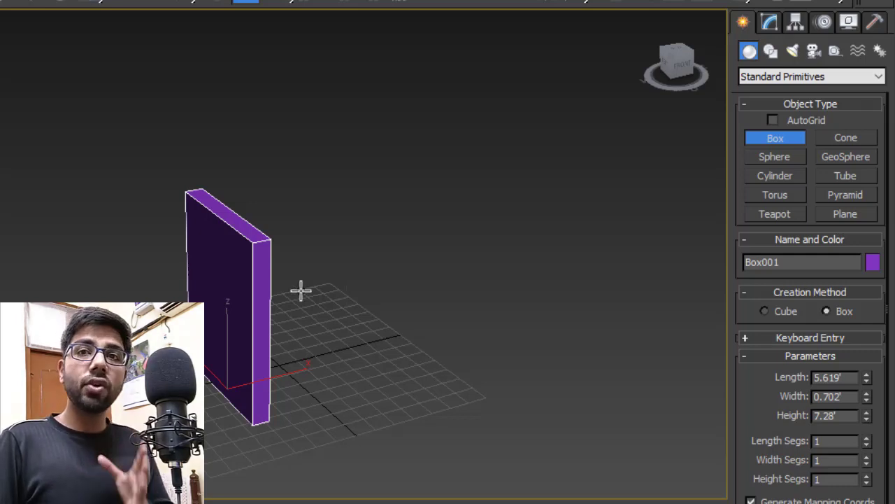
# - Set Box001 to height 6'8", width 1" and length 22
pyautogui.moveTo(843, 417); pyautogui.dragTo(778, 428)
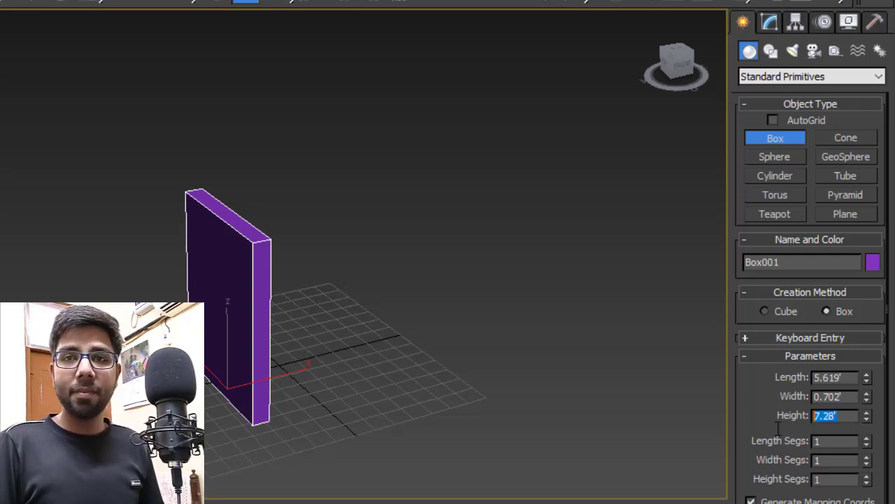
pyautogui.write('6\'8"')
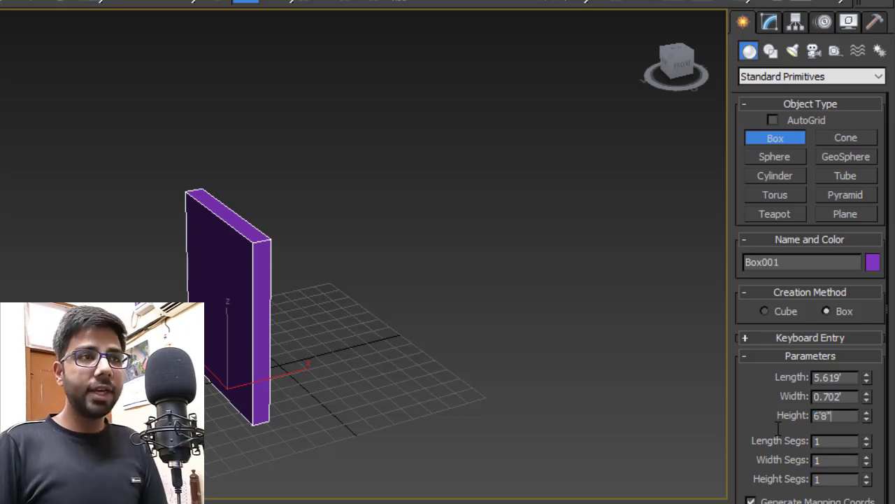
pyautogui.press('Return')
pyautogui.scroll(-2, 676, 416)
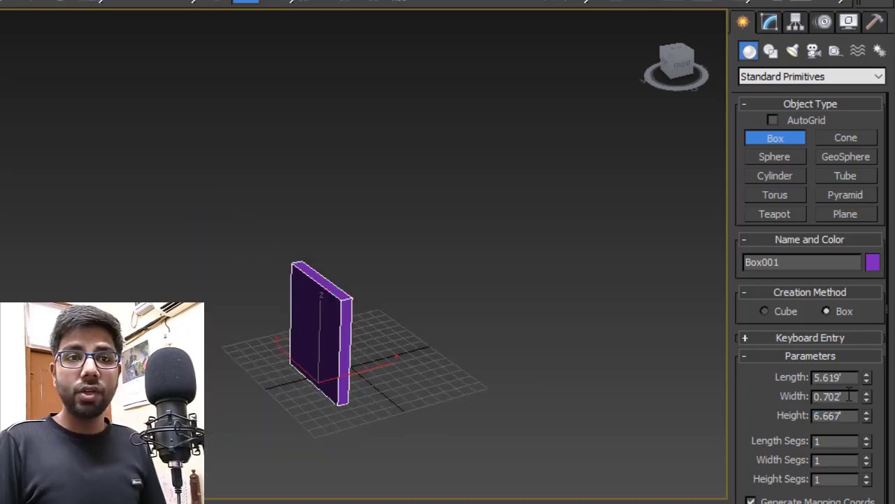
pyautogui.moveTo(850, 396); pyautogui.dragTo(711, 408)
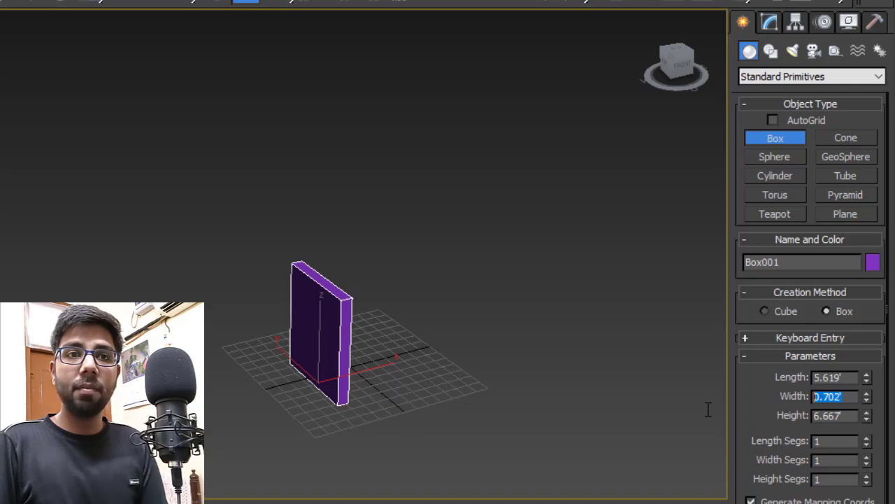
pyautogui.write('1"')
pyautogui.press('Return')
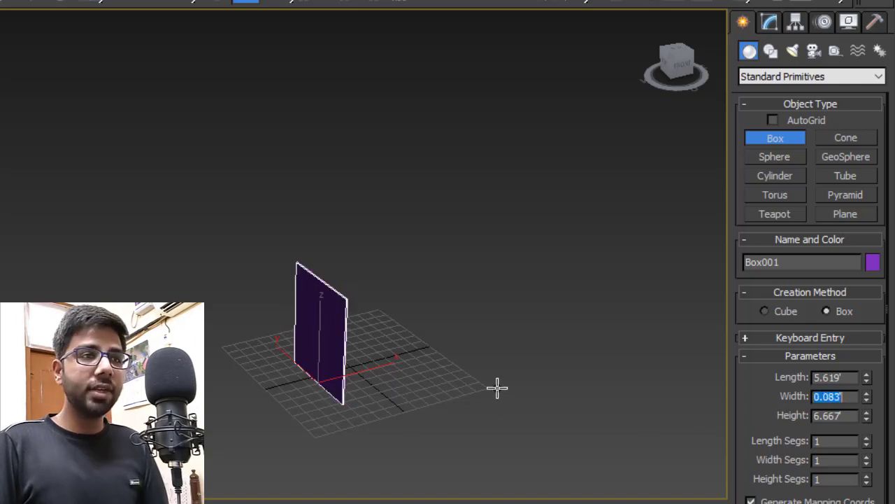
pyautogui.moveTo(850, 378); pyautogui.dragTo(688, 378)
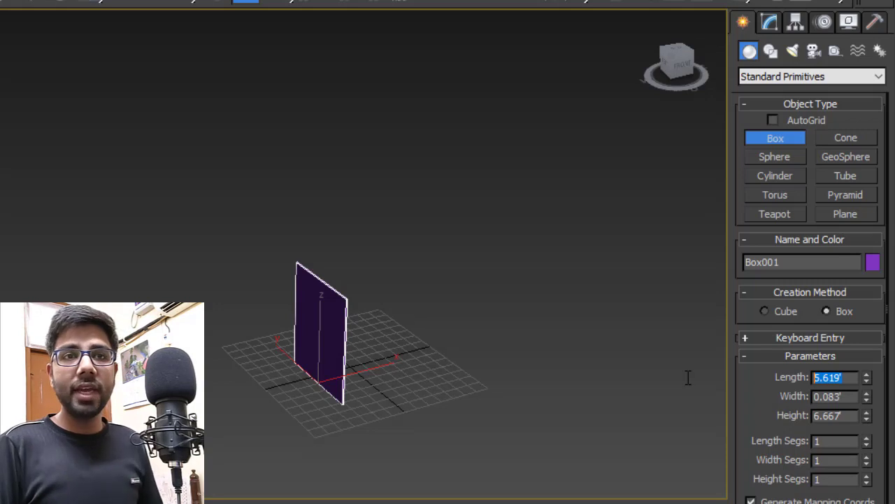
pyautogui.write('22')
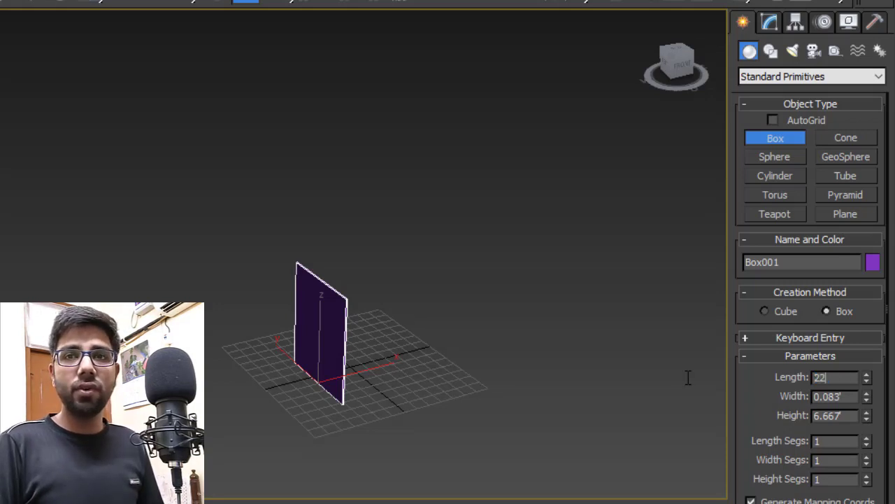
pyautogui.press('Tab')
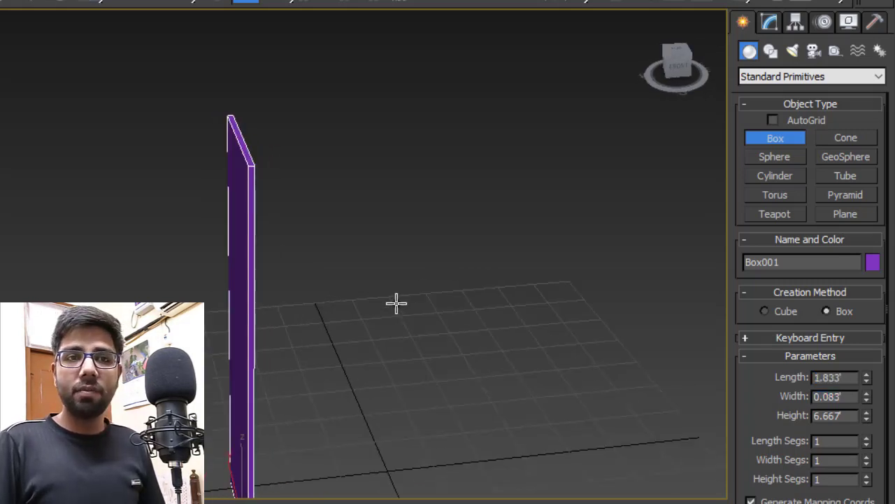
pyautogui.keyDown('alt'); pyautogui.moveTo(396, 303); pyautogui.dragTo(422, 303, button='middle'); pyautogui.keyUp('alt')
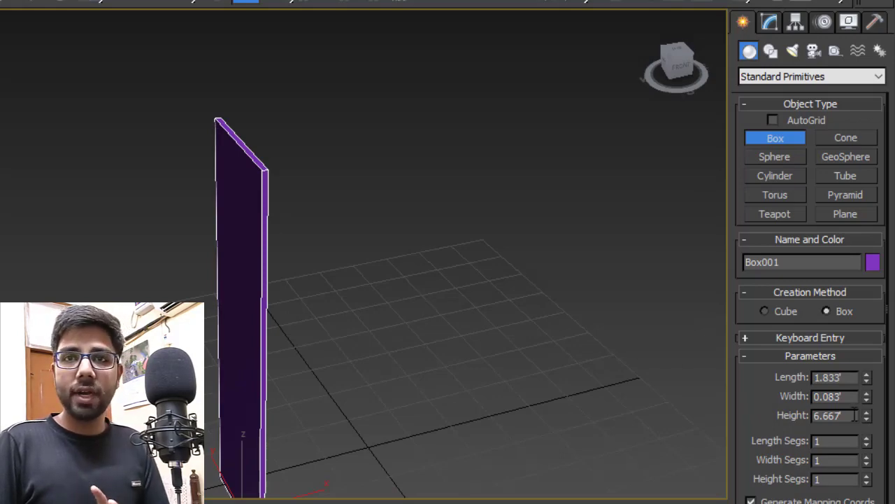
# - Switch the display units to US Standard decimal inches
pyautogui.click(402, 32)
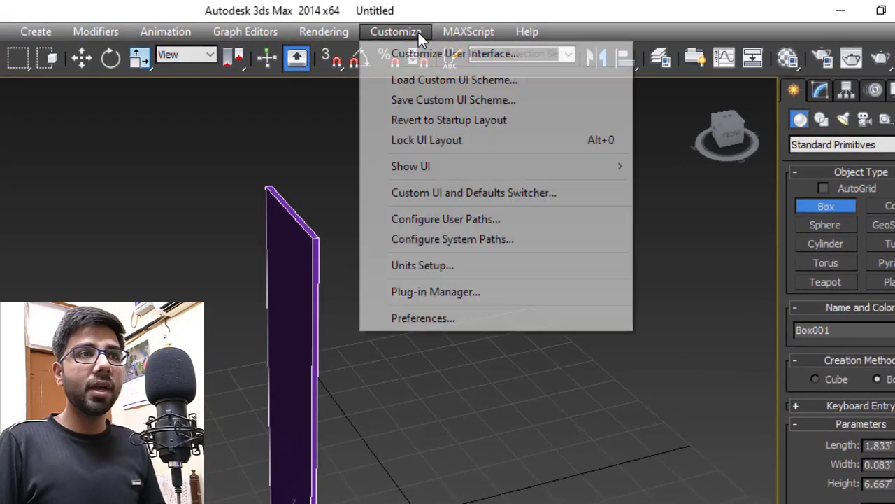
pyautogui.click(446, 269)
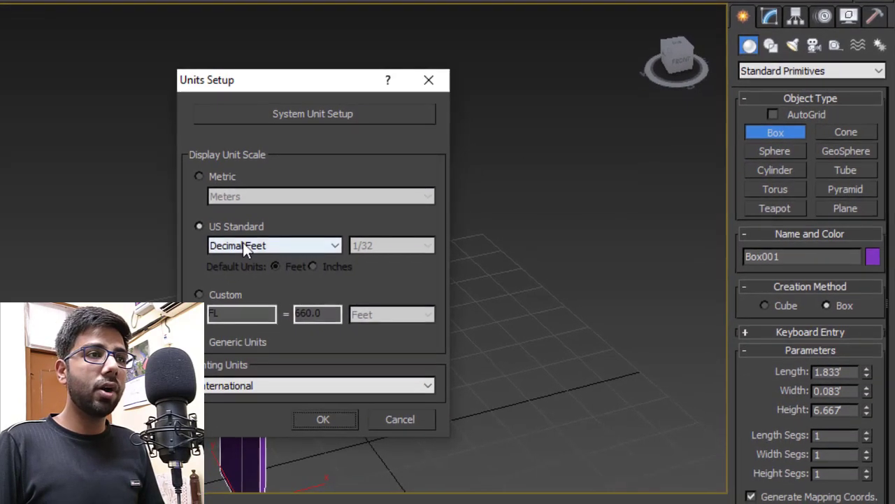
pyautogui.click(243, 244)
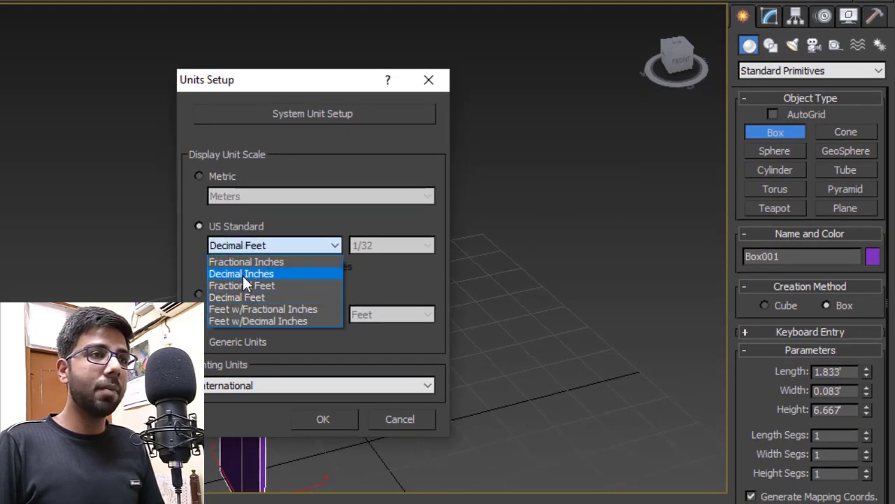
pyautogui.click(243, 275)
pyautogui.click(323, 418)
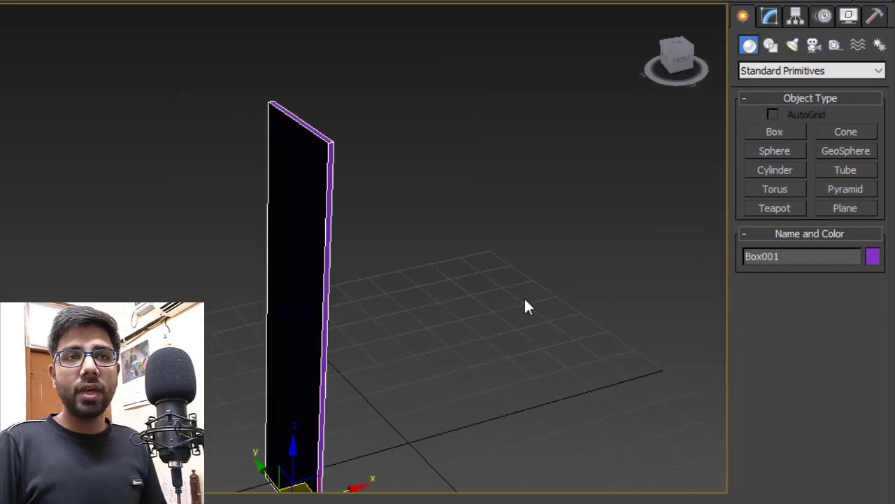
# - Set the panel to length 22", width 1" and height 80"
pyautogui.click(769, 15)
pyautogui.keyDown('alt'); pyautogui.moveTo(479, 280); pyautogui.dragTo(547, 264, button='middle'); pyautogui.keyUp('alt')
pyautogui.moveTo(850, 273); pyautogui.dragTo(600, 280)
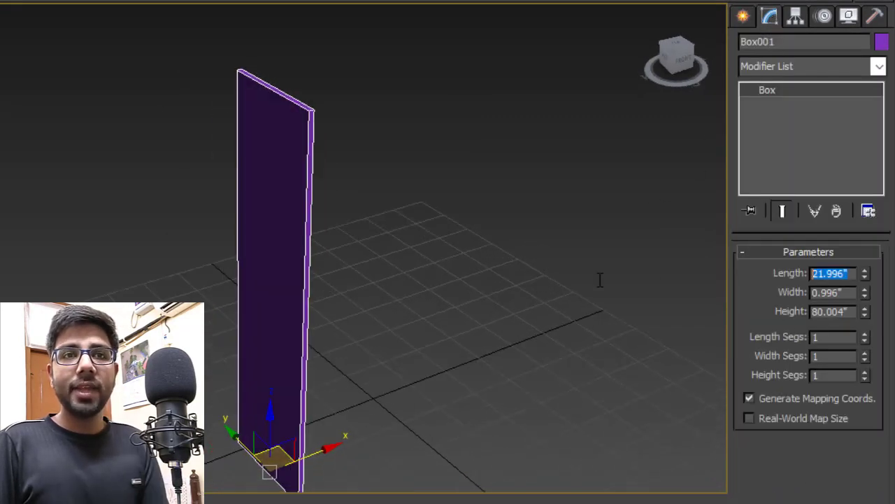
pyautogui.write('22')
pyautogui.press('Return')
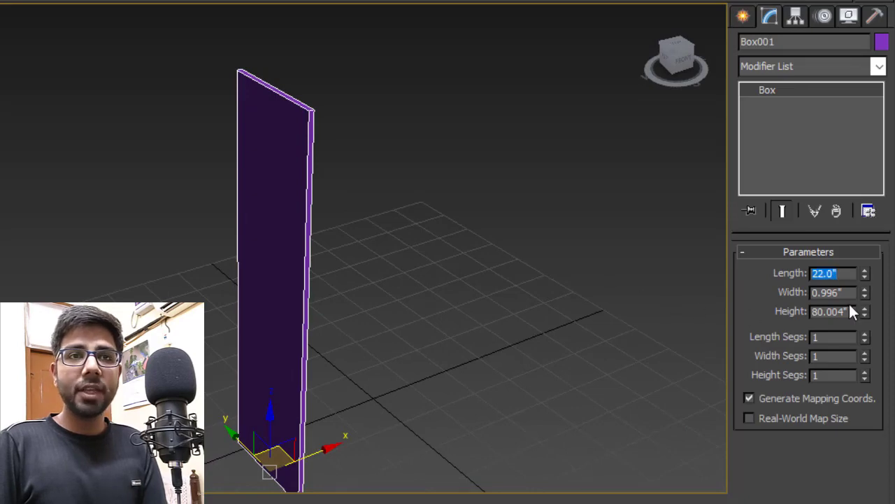
pyautogui.moveTo(850, 294); pyautogui.dragTo(603, 292)
pyautogui.write('1')
pyautogui.press('Return')
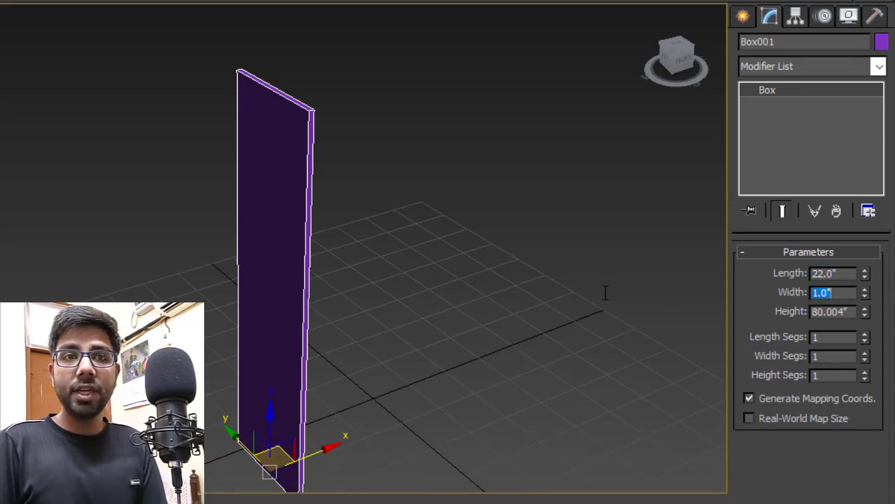
pyautogui.moveTo(836, 311); pyautogui.dragTo(561, 312)
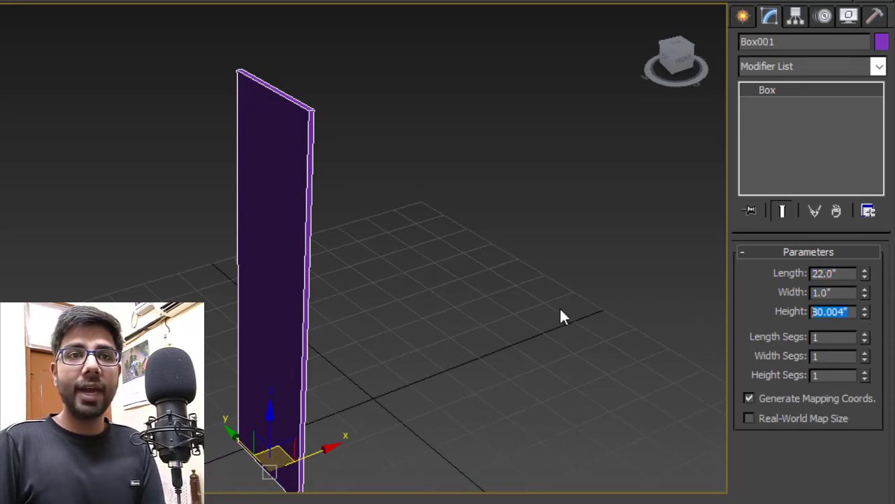
pyautogui.write('80')
pyautogui.press('Return')
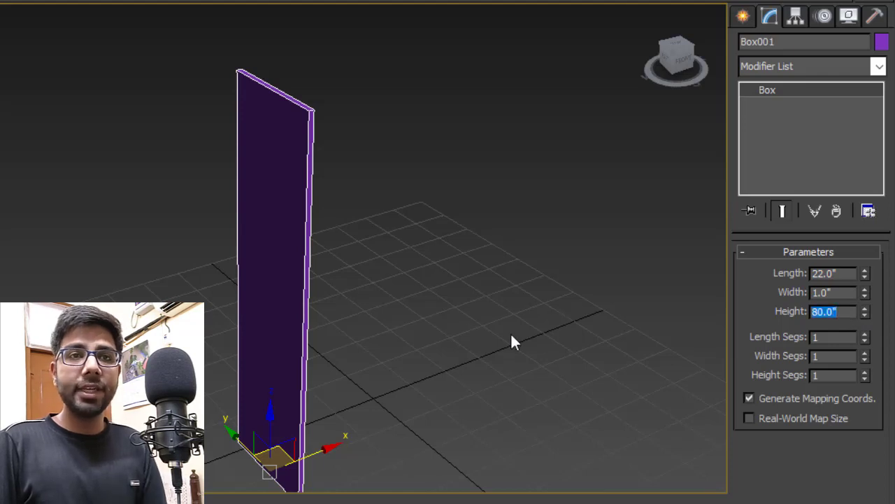
pyautogui.keyDown('alt'); pyautogui.moveTo(512, 340); pyautogui.dragTo(462, 328, button='middle'); pyautogui.keyUp('alt')
pyautogui.keyDown('alt'); pyautogui.moveTo(186, 288); pyautogui.dragTo(168, 286, button='middle'); pyautogui.keyUp('alt')
pyautogui.scroll(-2, 168, 286)
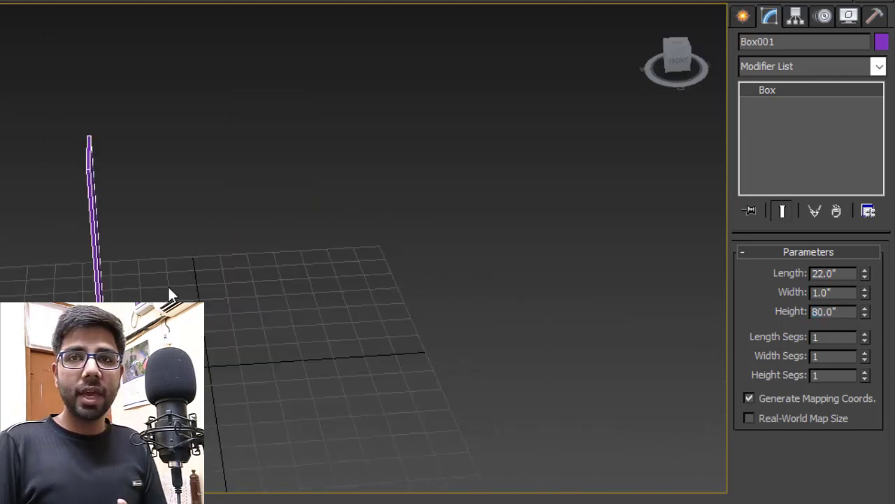
pyautogui.keyDown('alt'); pyautogui.moveTo(93, 235); pyautogui.dragTo(128, 228, button='middle'); pyautogui.keyUp('alt')
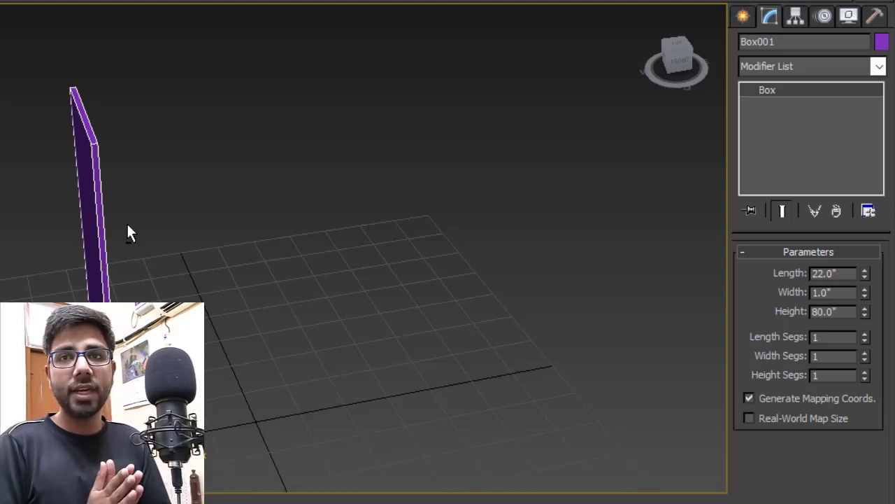
# - Thicken the panel to a 2.0" width
pyautogui.doubleClick(829, 292)
pyautogui.write('2')
pyautogui.press('Return')
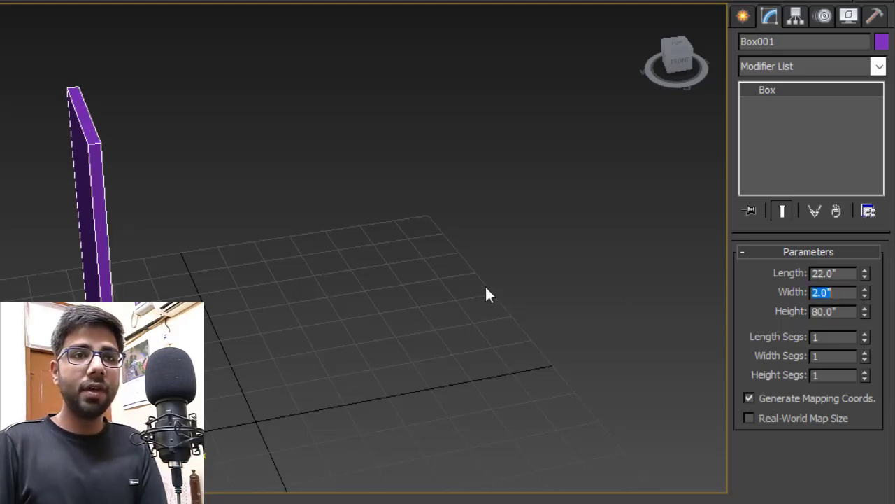
pyautogui.keyDown('alt'); pyautogui.moveTo(236, 173); pyautogui.dragTo(234, 144, button='middle'); pyautogui.keyUp('alt')
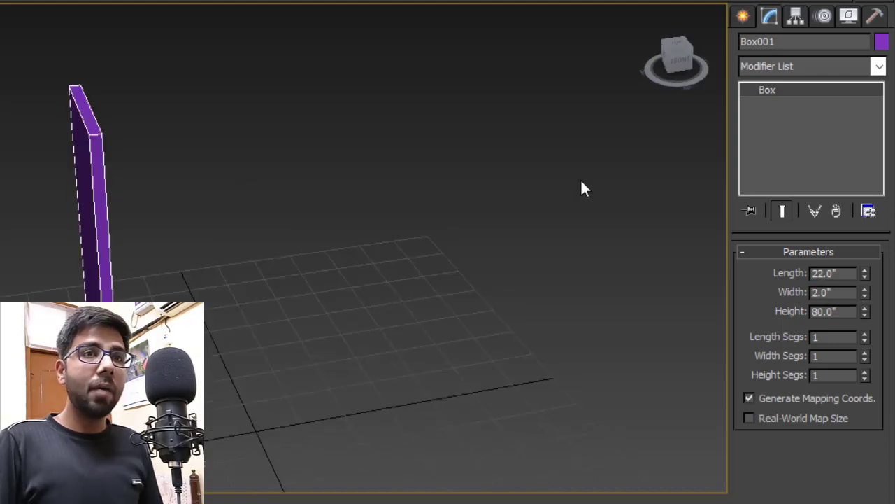
# - Draw a second box, the orange slab, on the grid
pyautogui.click(747, 17)
pyautogui.click(782, 135)
pyautogui.moveTo(224, 377); pyautogui.dragTo(142, 297, button='middle')
pyautogui.moveTo(40, 336); pyautogui.dragTo(488, 354)
pyautogui.moveTo(639, 349); pyautogui.dragTo(640, 344)
pyautogui.click(644, 333)
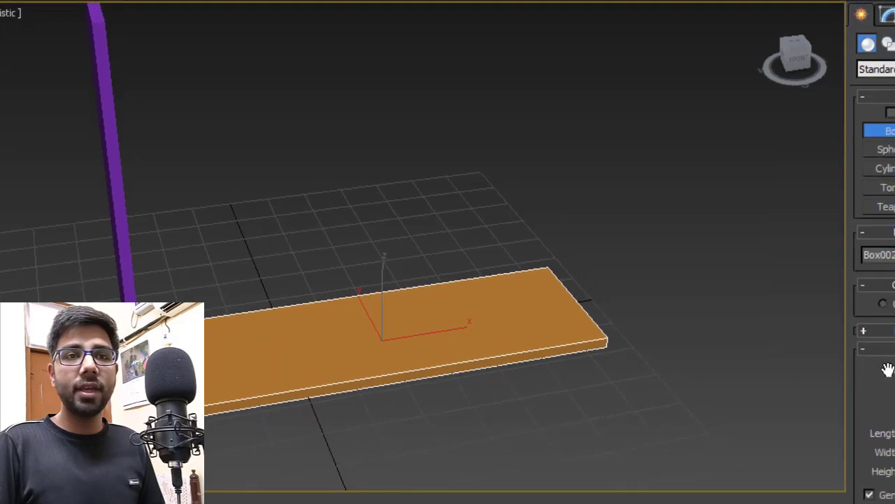
# - Set the orange box to length 22", width 6' and height 2"
pyautogui.click(772, 31)
pyautogui.click(782, 27)
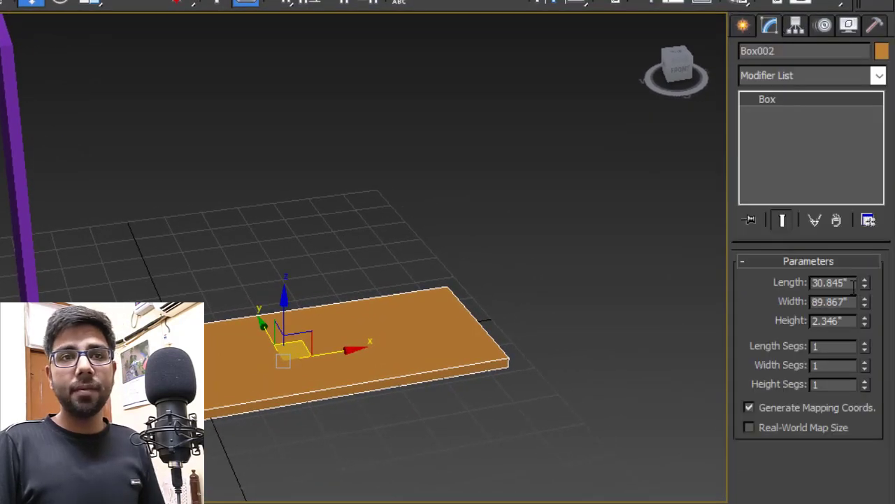
pyautogui.moveTo(861, 287); pyautogui.dragTo(751, 293)
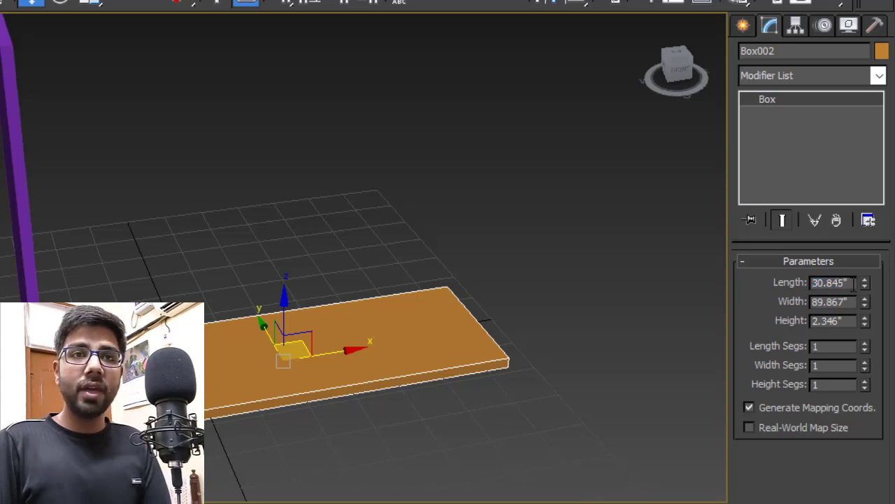
pyautogui.write('22')
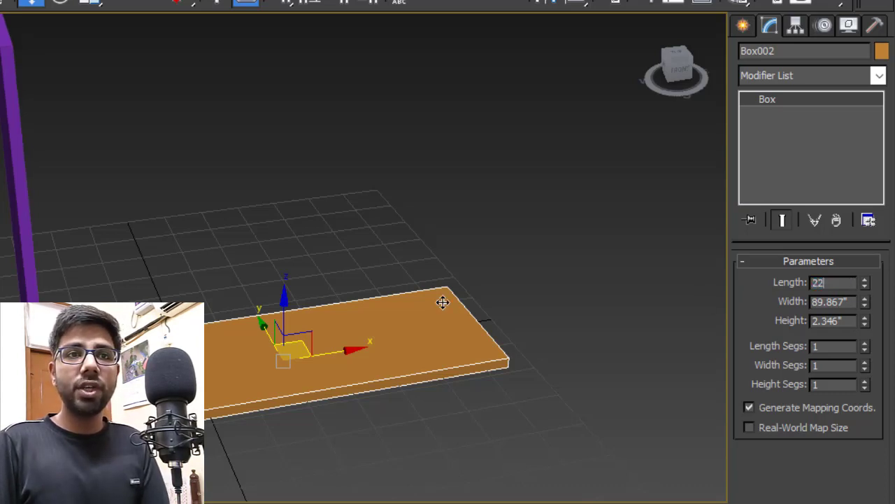
pyautogui.press('Return')
pyautogui.press('Tab')
pyautogui.write('6')
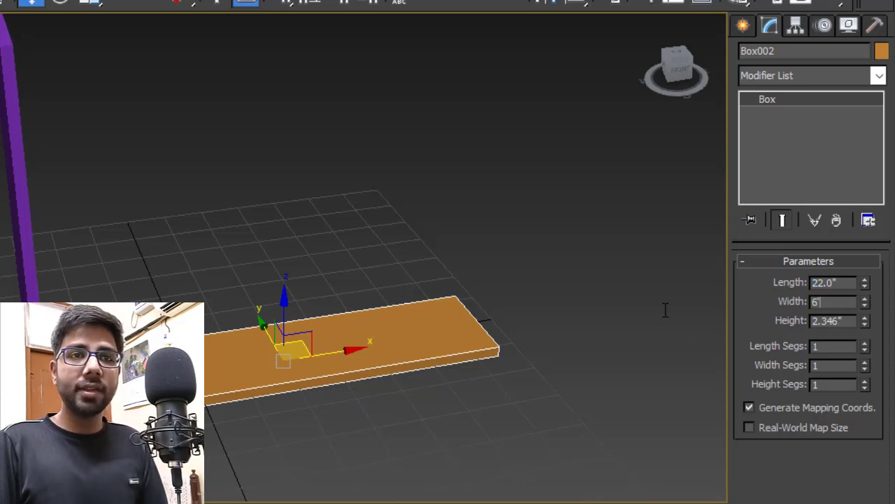
pyautogui.write("'")
pyautogui.press('Return')
pyautogui.press('Tab')
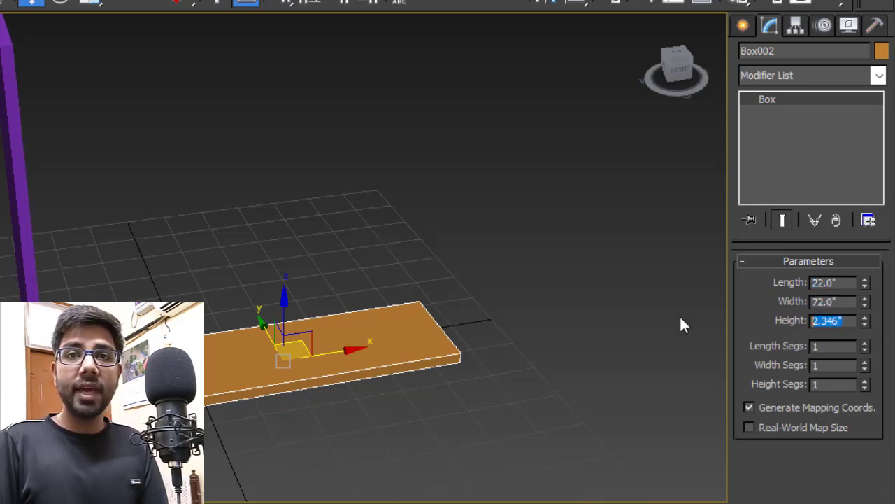
pyautogui.write('2')
pyautogui.press('Return')
# - Snap the slab's corner to the purple panel's base
pyautogui.scroll(3, 215, 349)
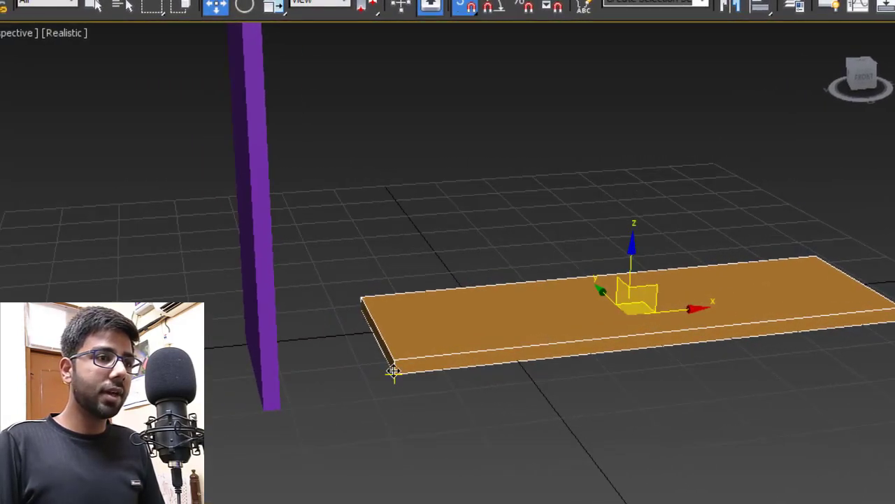
pyautogui.moveTo(394, 377); pyautogui.dragTo(280, 405)
pyautogui.scroll(-5, 421, 308)
pyautogui.scroll(4, 465, 347)
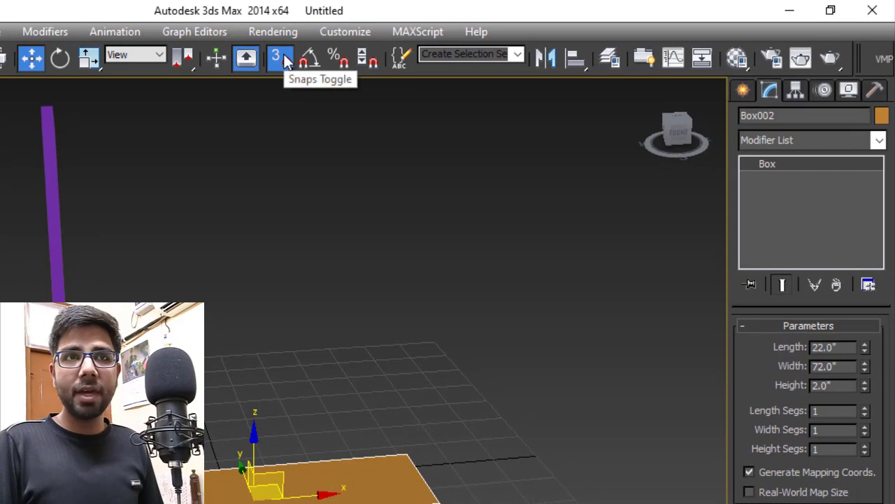
# - Enable snapping and copy the purple column to the slab's right end
pyautogui.rightClick(834, 76)
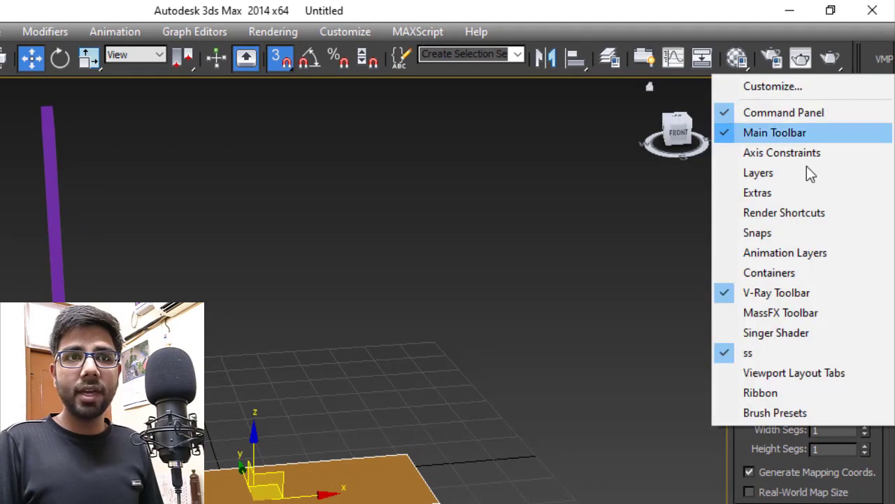
pyautogui.click(763, 233)
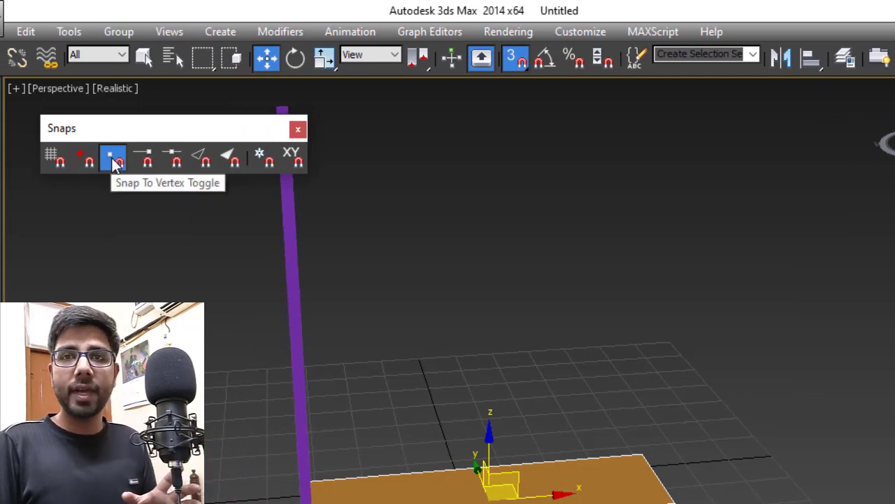
pyautogui.click(299, 130)
pyautogui.moveTo(461, 228); pyautogui.dragTo(222, 271)
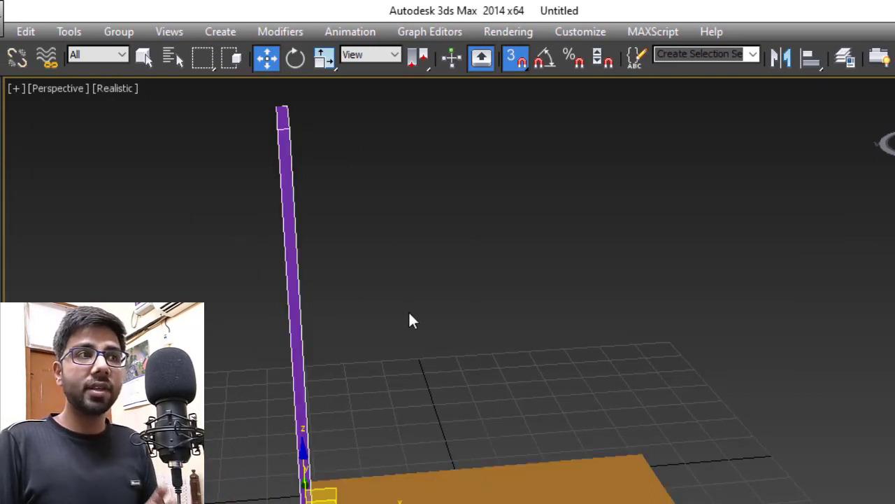
pyautogui.moveTo(410, 315); pyautogui.dragTo(394, 288, button='middle')
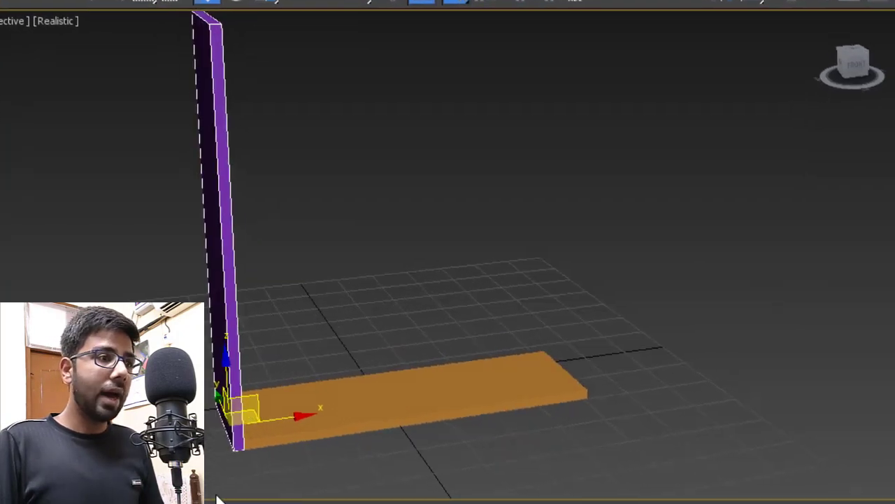
pyautogui.moveTo(224, 444)
pyautogui.keyDown('shift'); pyautogui.mouseDown()
pyautogui.moveTo(566, 374)
pyautogui.moveTo(592, 394)
pyautogui.moveTo(586, 389)
pyautogui.mouseUp(); pyautogui.keyUp('shift')
pyautogui.click(480, 336)
# - Copy the orange slab onto the column tops, then start a new box over the bottom slab
pyautogui.click(533, 389)
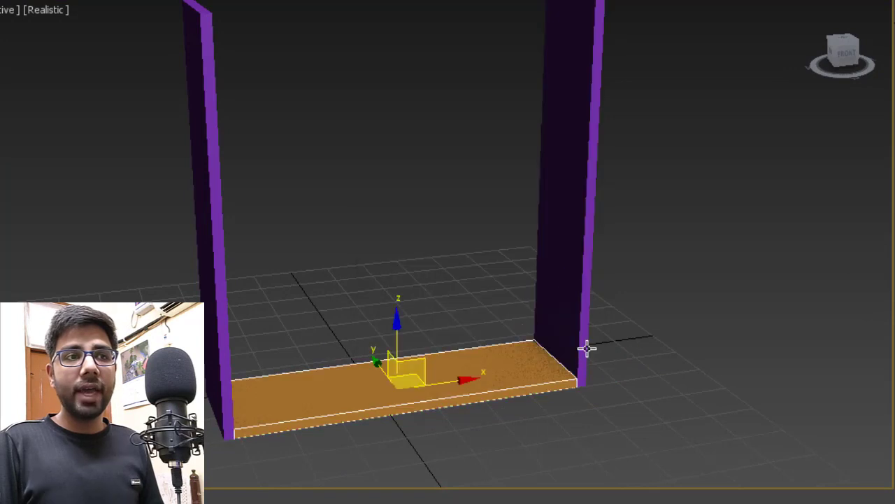
pyautogui.moveTo(585, 348); pyautogui.dragTo(615, 400, button='middle')
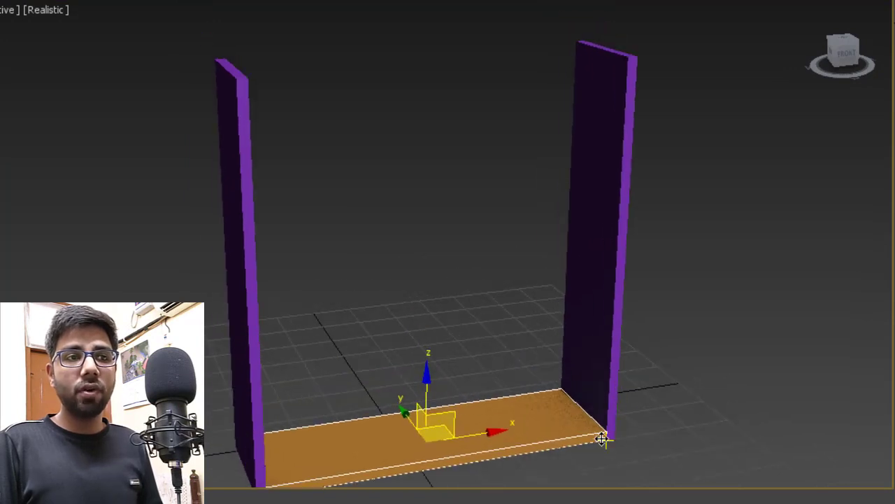
pyautogui.keyDown('shift'); pyautogui.moveTo(602, 438); pyautogui.dragTo(628, 58); pyautogui.keyUp('shift')
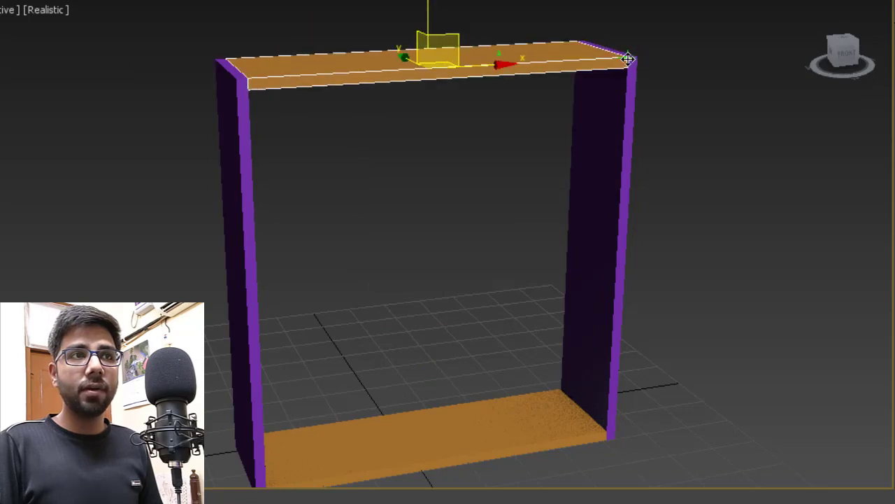
pyautogui.keyDown('alt'); pyautogui.moveTo(463, 241); pyautogui.dragTo(336, 265, button='middle'); pyautogui.keyUp('alt')
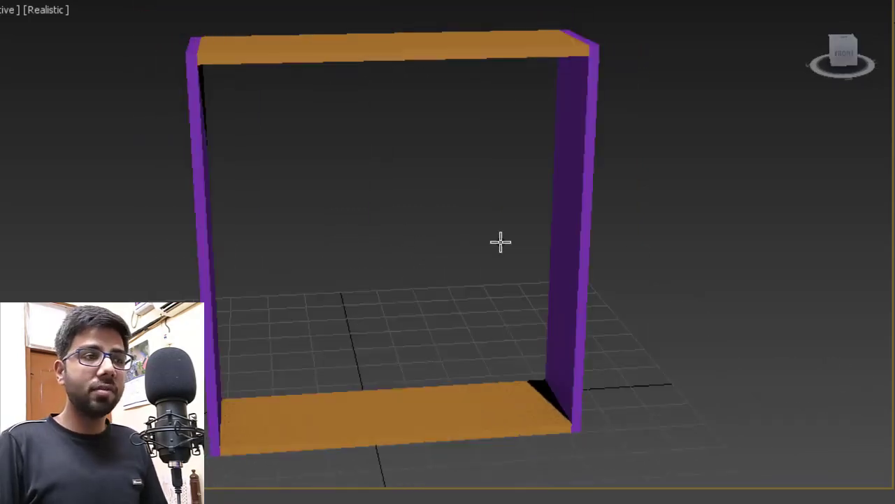
pyautogui.keyDown('alt'); pyautogui.moveTo(500, 242); pyautogui.dragTo(496, 267, button='middle'); pyautogui.keyUp('alt')
pyautogui.scroll(5, 406, 256)
pyautogui.keyDown('alt'); pyautogui.moveTo(363, 260); pyautogui.dragTo(352, 264, button='middle'); pyautogui.keyUp('alt')
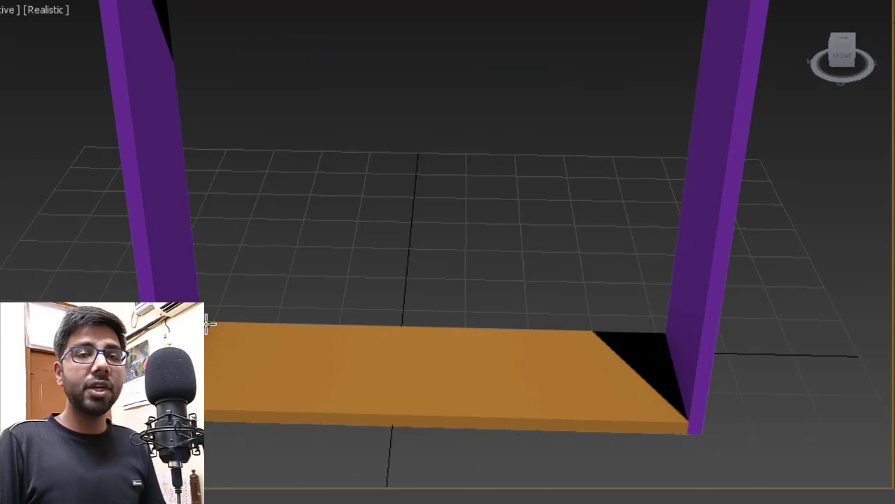
pyautogui.moveTo(209, 323); pyautogui.dragTo(680, 417)
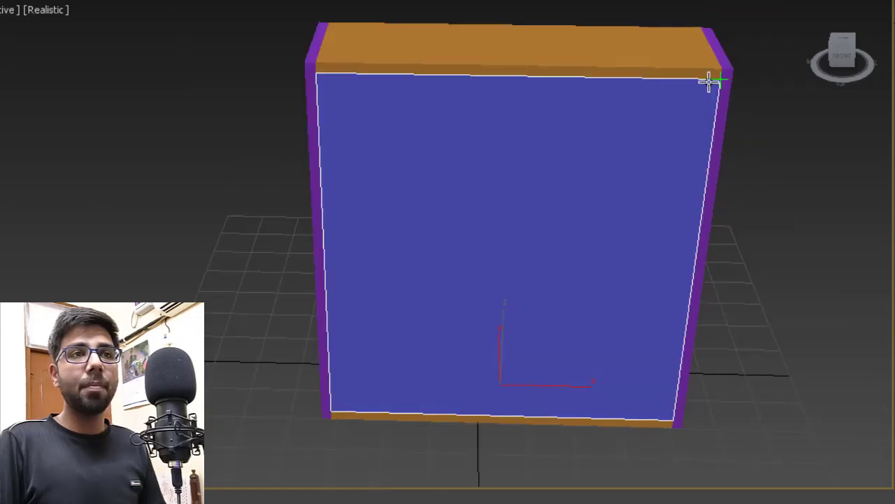
# - Raise the new box to the top slab and set its width to 5" as a mid-frame divider
pyautogui.click(708, 82)
pyautogui.keyDown('alt'); pyautogui.moveTo(693, 183); pyautogui.dragTo(711, 176, button='middle'); pyautogui.keyUp('alt')
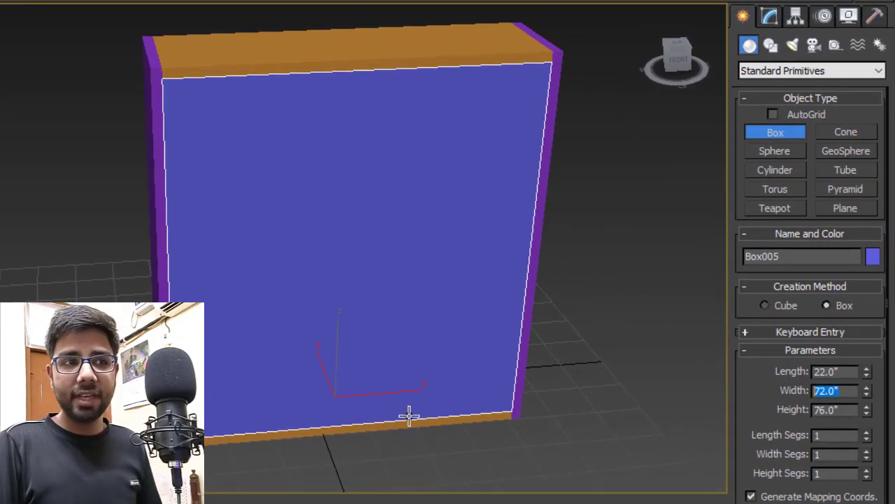
pyautogui.moveTo(368, 392); pyautogui.dragTo(368, 403, button='middle')
pyautogui.press('w')
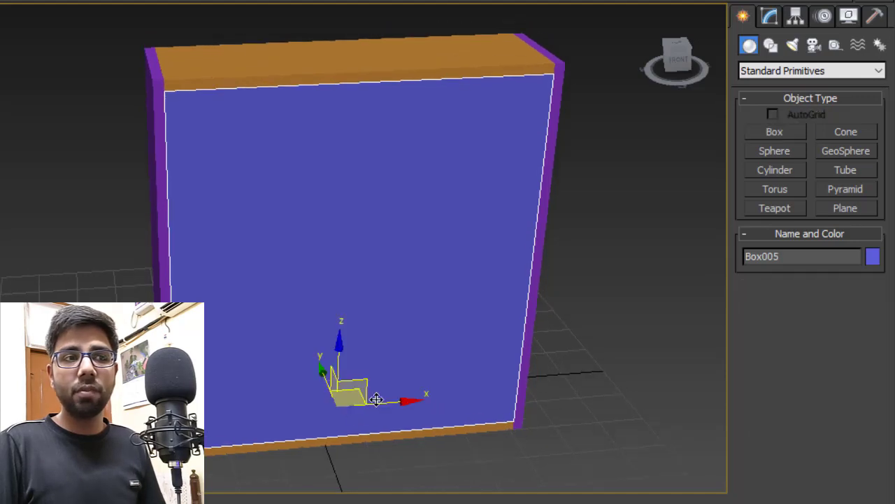
pyautogui.click(770, 15)
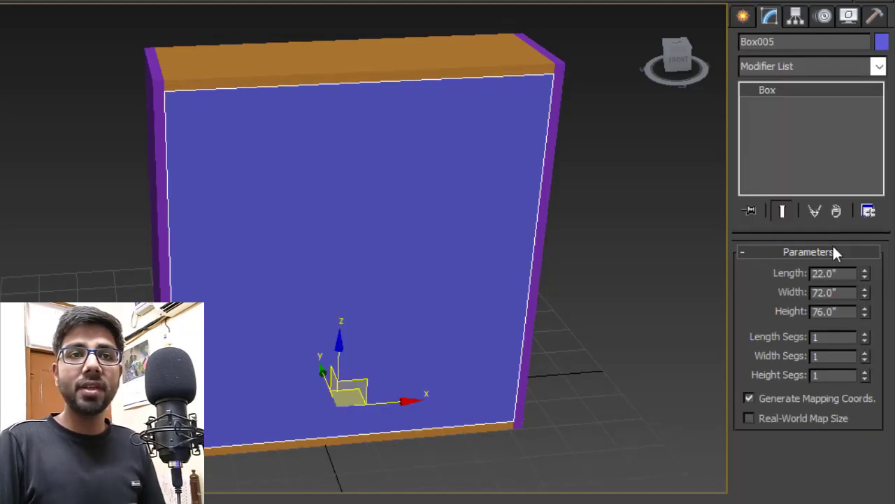
pyautogui.doubleClick(836, 292)
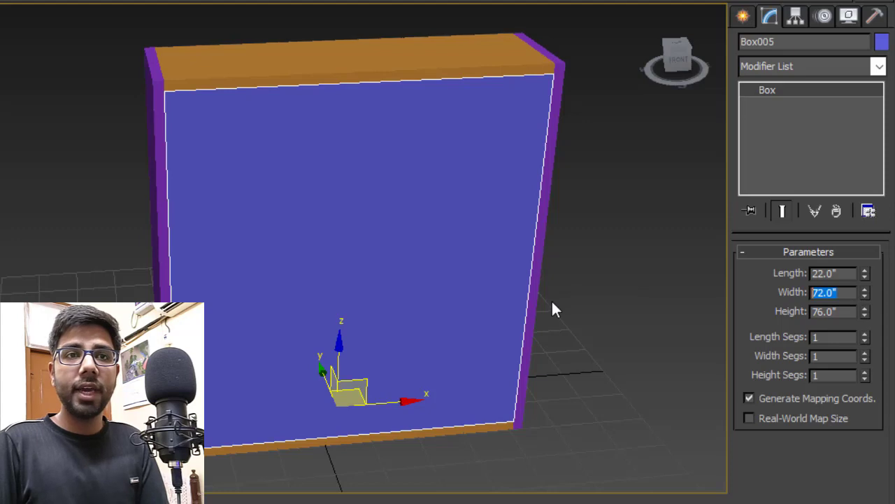
pyautogui.write('5')
pyautogui.press('Return')
pyautogui.click(595, 338)
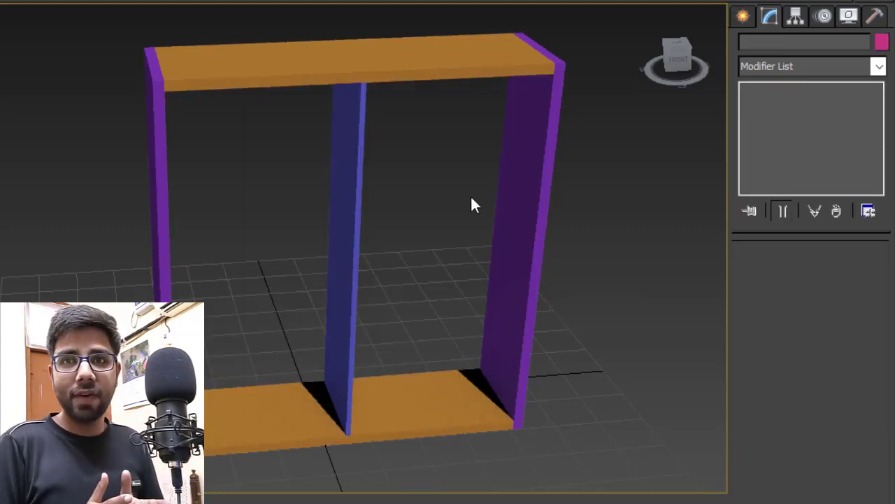
pyautogui.keyDown('alt'); pyautogui.moveTo(471, 199); pyautogui.dragTo(168, 100, button='middle'); pyautogui.keyUp('alt')
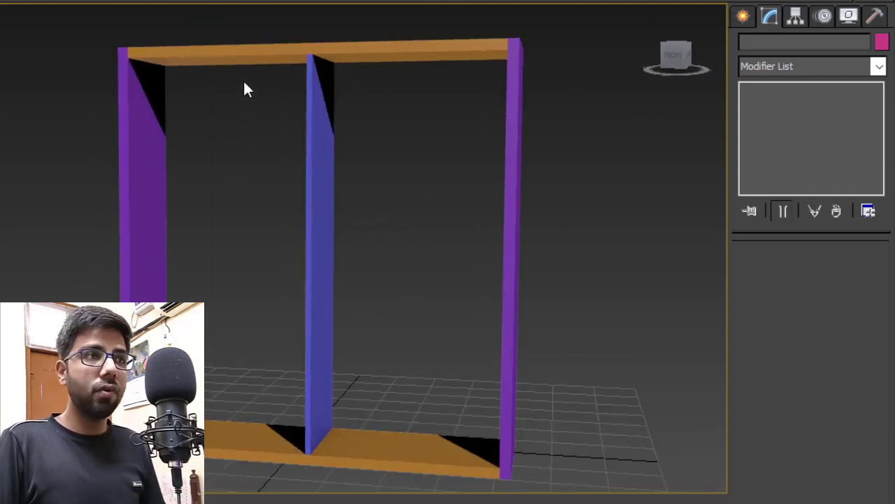
pyautogui.keyDown('alt'); pyautogui.moveTo(225, 109); pyautogui.dragTo(247, 119, button='middle'); pyautogui.keyUp('alt')
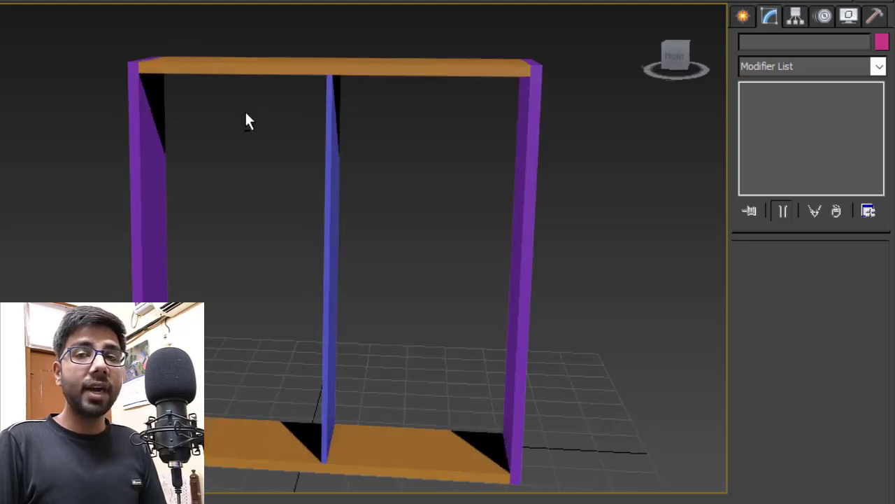
pyautogui.click(743, 16)
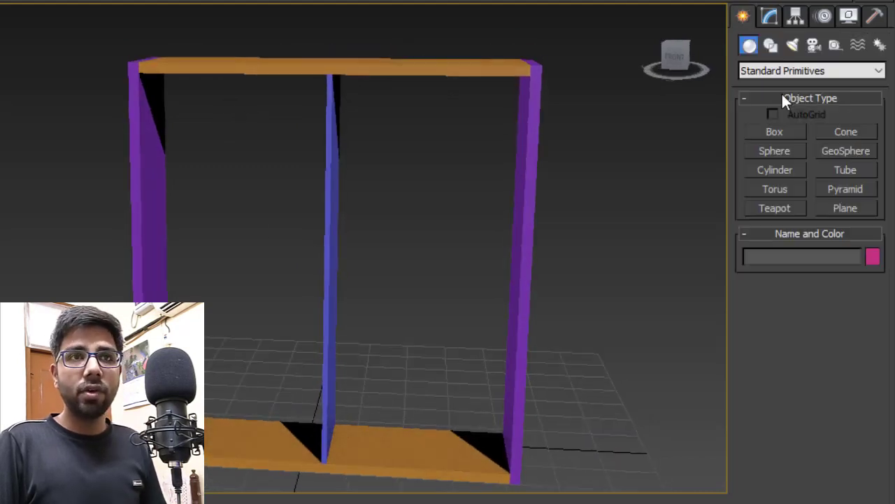
# - Draw a 3.5'-tall box in the left bay, snapped under the top slab's left end
pyautogui.click(782, 131)
pyautogui.keyDown('alt'); pyautogui.moveTo(384, 284); pyautogui.dragTo(385, 330, button='middle'); pyautogui.keyUp('alt')
pyautogui.scroll(3, 335, 260)
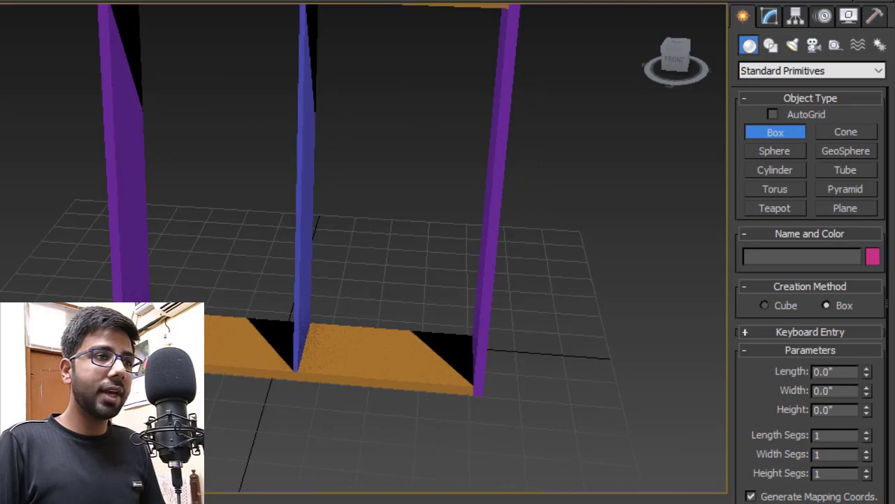
pyautogui.moveTo(140, 318); pyautogui.dragTo(299, 378)
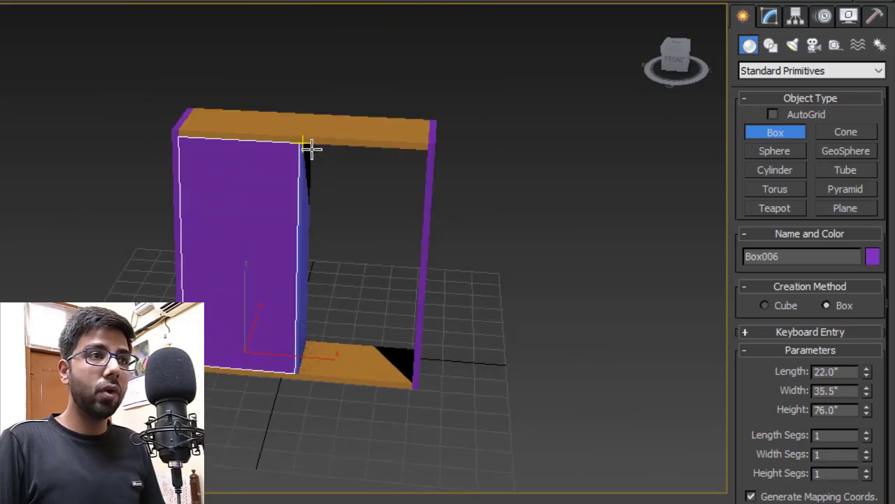
pyautogui.click(266, 170)
pyautogui.scroll(3, 266, 170)
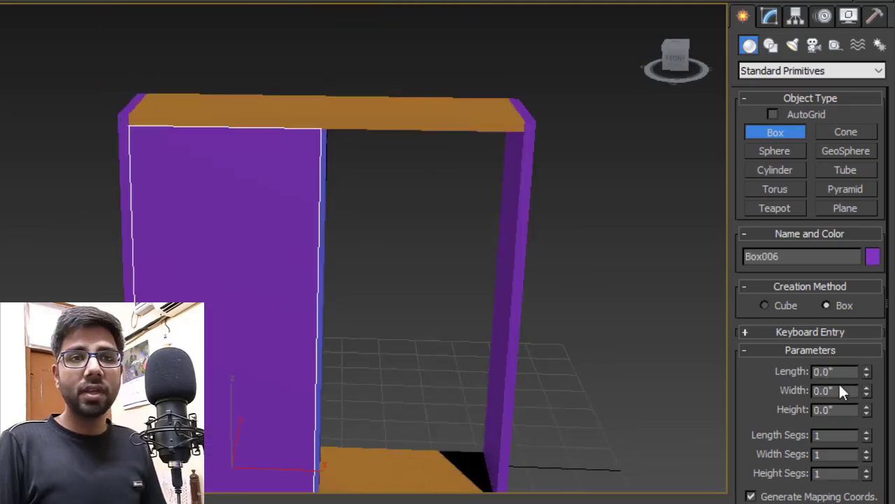
pyautogui.rightClick(608, 340)
pyautogui.click(770, 17)
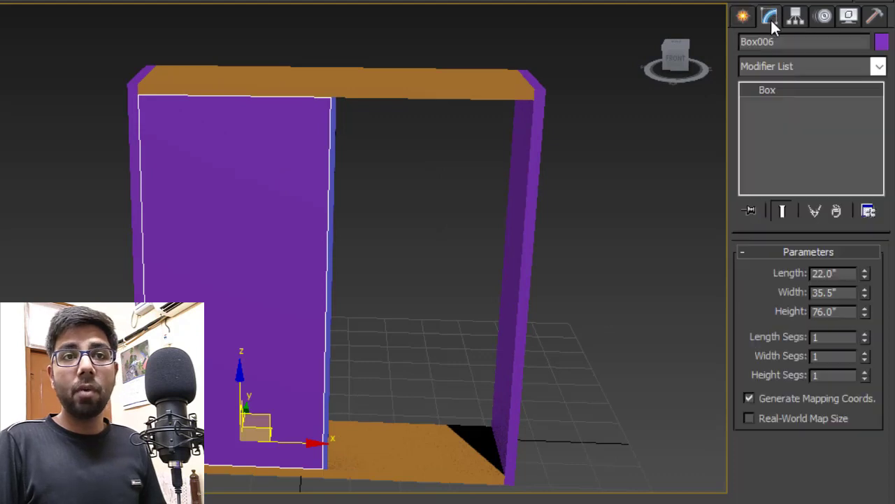
pyautogui.doubleClick(813, 312)
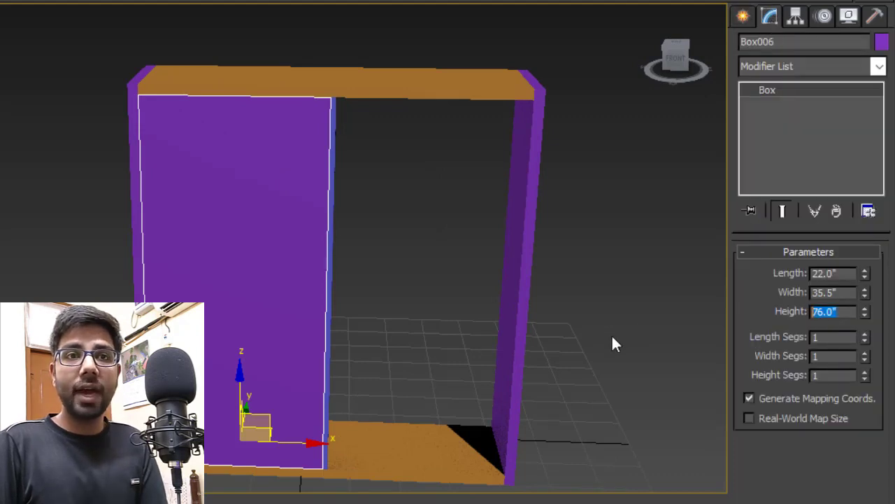
pyautogui.write("3.5'")
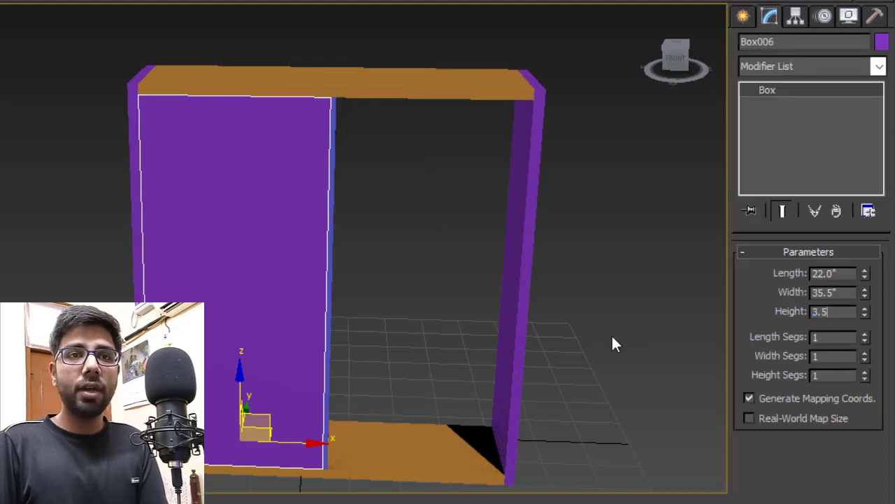
pyautogui.press('Return')
pyautogui.moveTo(166, 280); pyautogui.dragTo(177, 281, button='middle')
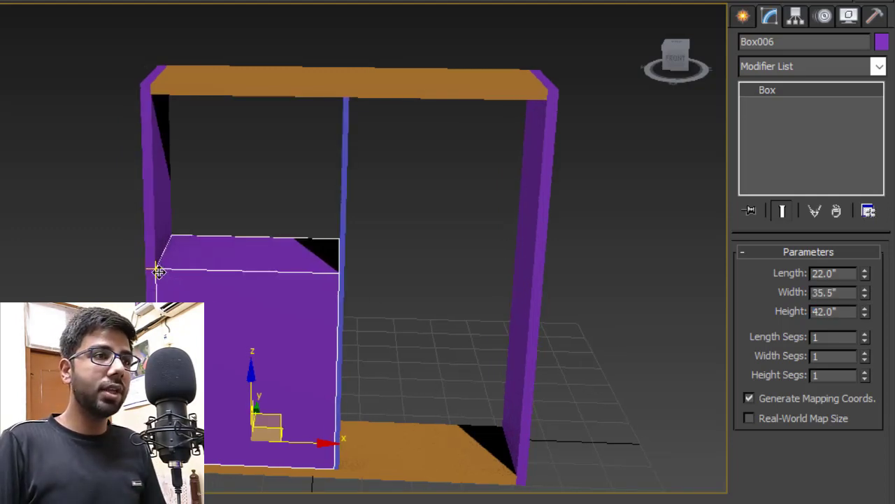
pyautogui.moveTo(157, 269); pyautogui.dragTo(151, 96)
pyautogui.click(137, 280)
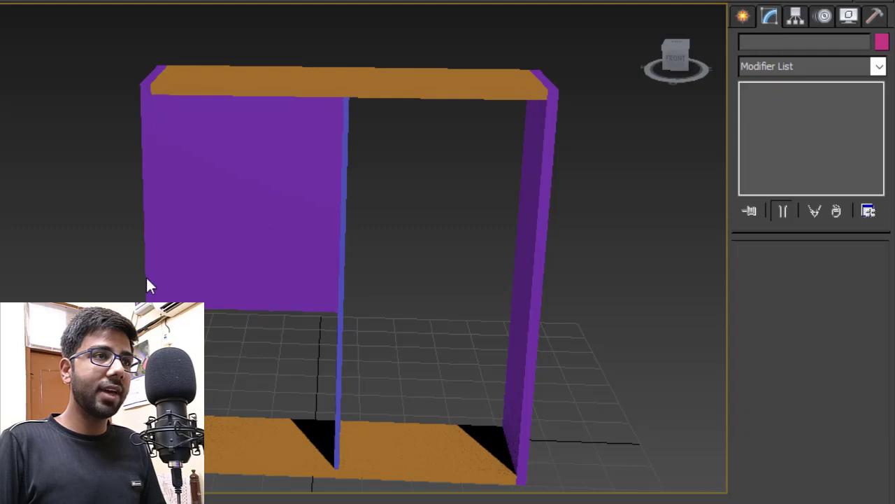
pyautogui.keyDown('alt'); pyautogui.moveTo(145, 281); pyautogui.dragTo(294, 289, button='middle'); pyautogui.keyUp('alt')
# - Make an independent copy of the tall purple block and flatten it to 1" height
pyautogui.click(167, 189)
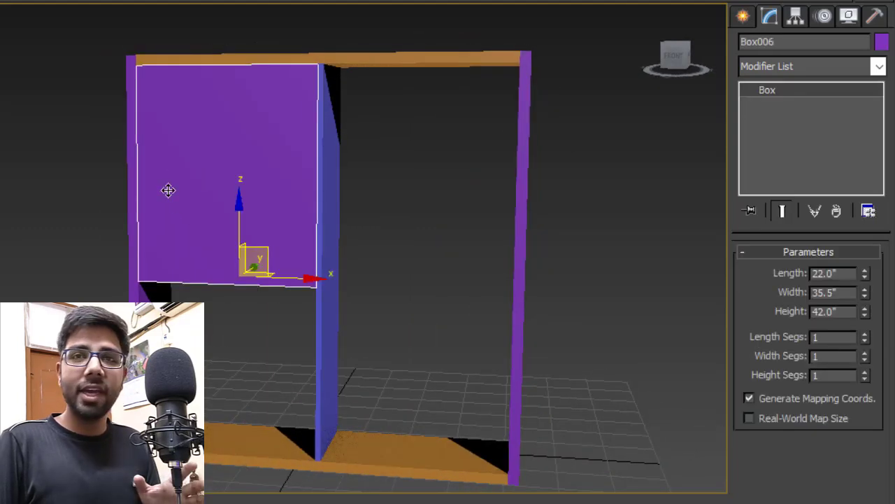
pyautogui.keyDown('alt'); pyautogui.moveTo(134, 283); pyautogui.dragTo(228, 281, button='middle'); pyautogui.keyUp('alt')
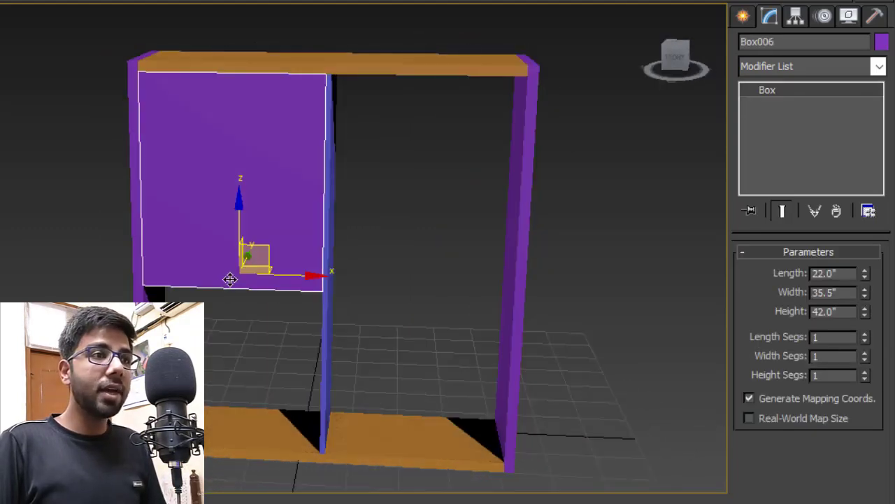
pyautogui.scroll(2, 246, 283)
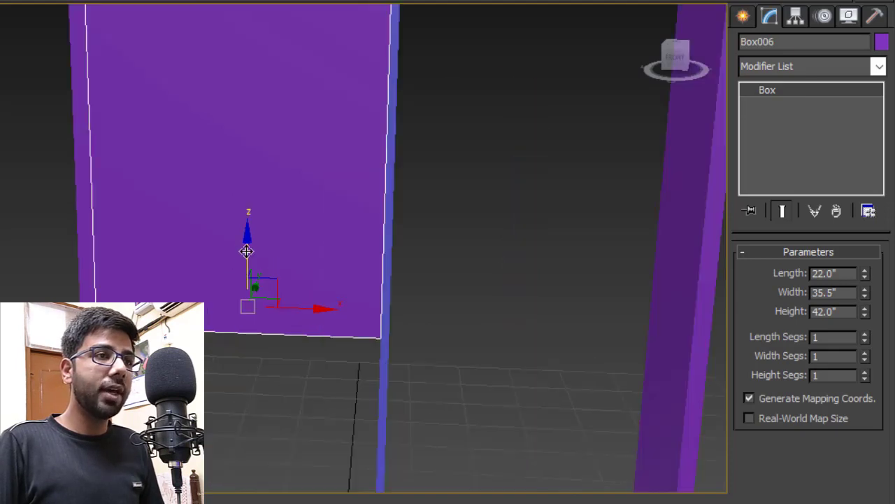
pyautogui.keyDown('shift'); pyautogui.moveTo(246, 283); pyautogui.dragTo(267, 329); pyautogui.keyUp('shift')
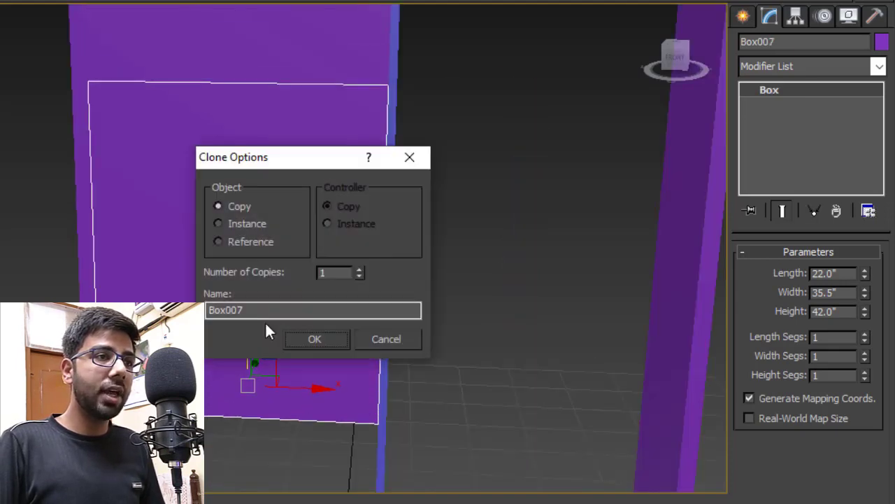
pyautogui.click(316, 339)
pyautogui.click(843, 311)
pyautogui.write('1')
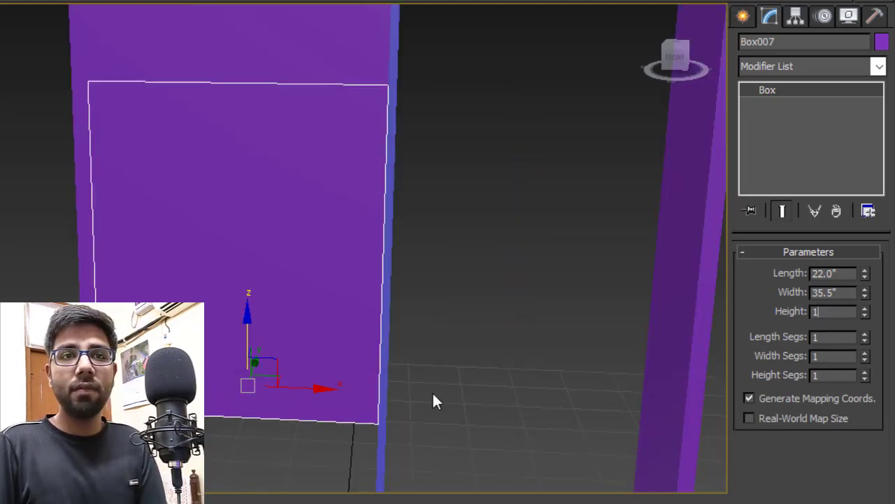
pyautogui.press('Return')
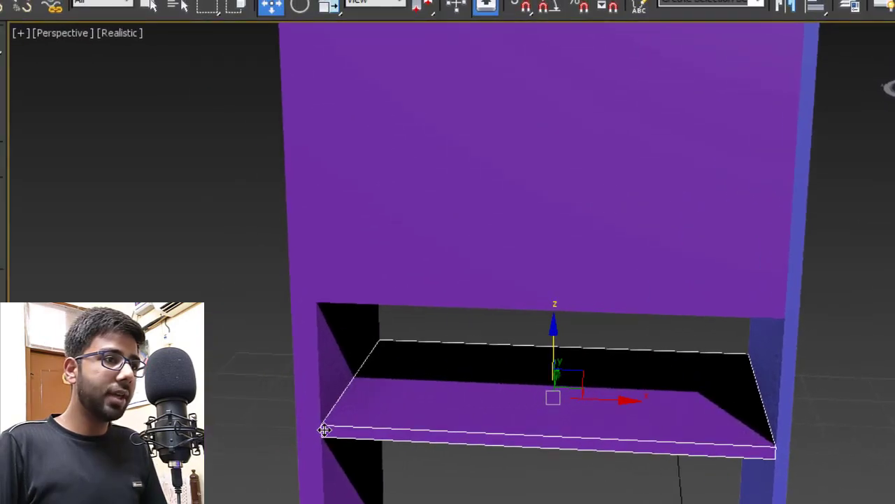
# - Vertex-snap the 1" shelf flush with the block's top edge and delete the tall block
pyautogui.moveTo(318, 426); pyautogui.dragTo(343, 378)
pyautogui.moveTo(351, 378); pyautogui.dragTo(350, 394)
pyautogui.press('s')
pyautogui.moveTo(318, 383); pyautogui.dragTo(318, 305)
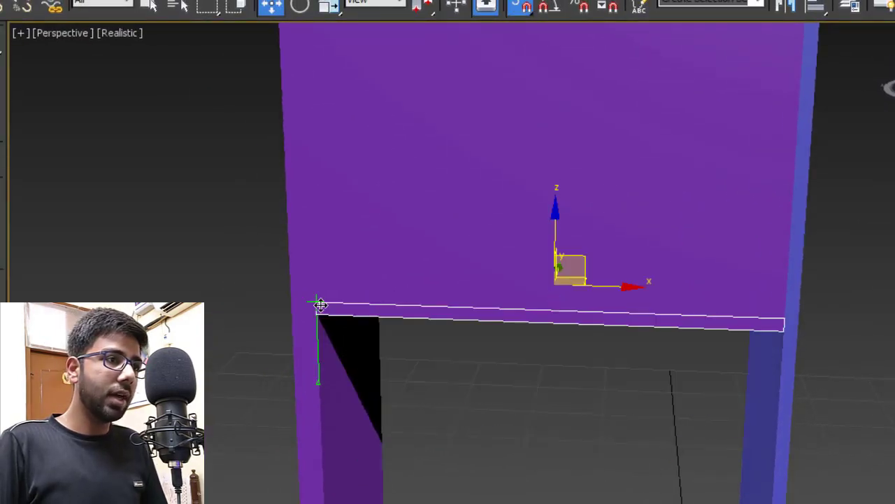
pyautogui.click(256, 376)
pyautogui.click(474, 180)
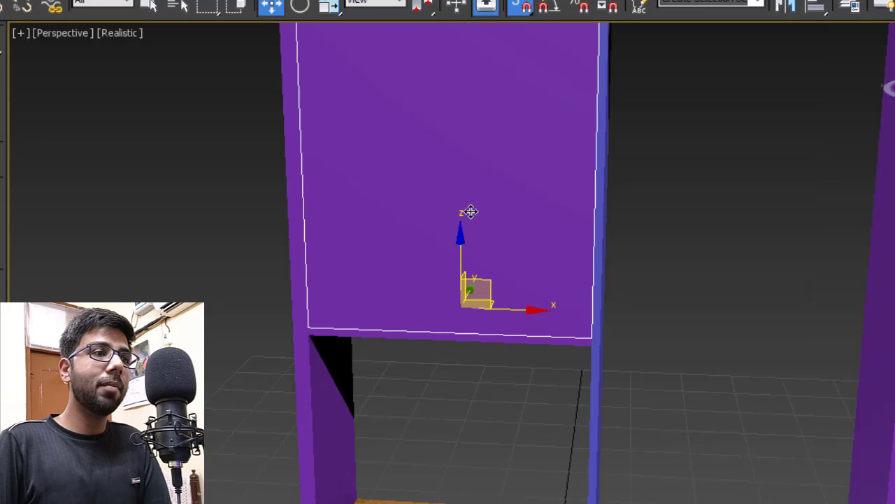
pyautogui.press('Delete')
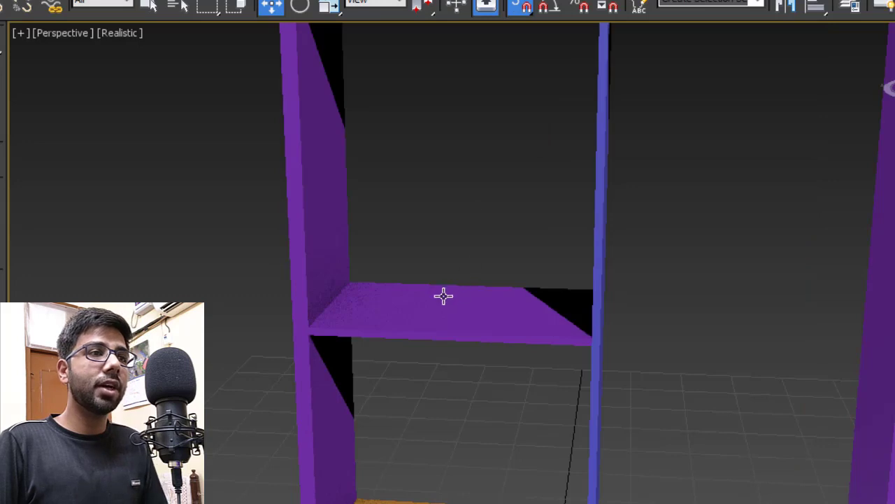
pyautogui.scroll(-5, 443, 296)
pyautogui.scroll(5, 448, 256)
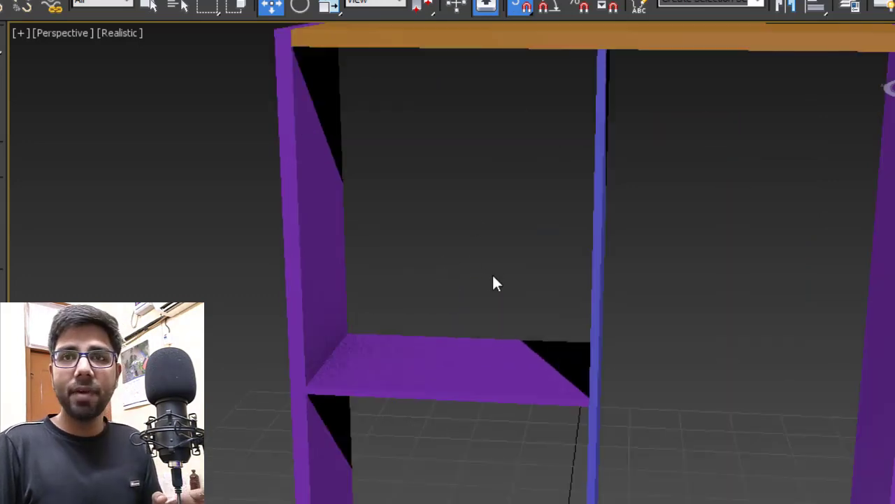
pyautogui.keyDown('alt'); pyautogui.moveTo(492, 274); pyautogui.dragTo(540, 202, button='middle'); pyautogui.keyUp('alt')
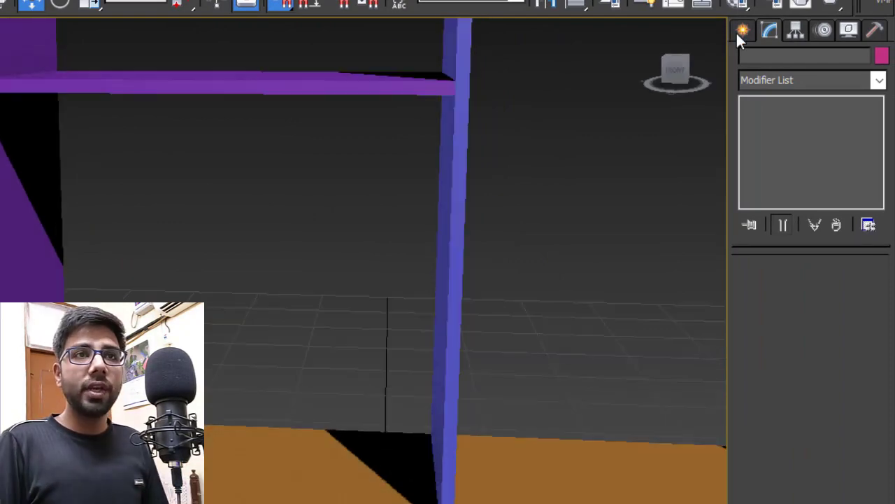
# - Create a blue box across the left bay and set its height to 8"
pyautogui.click(742, 31)
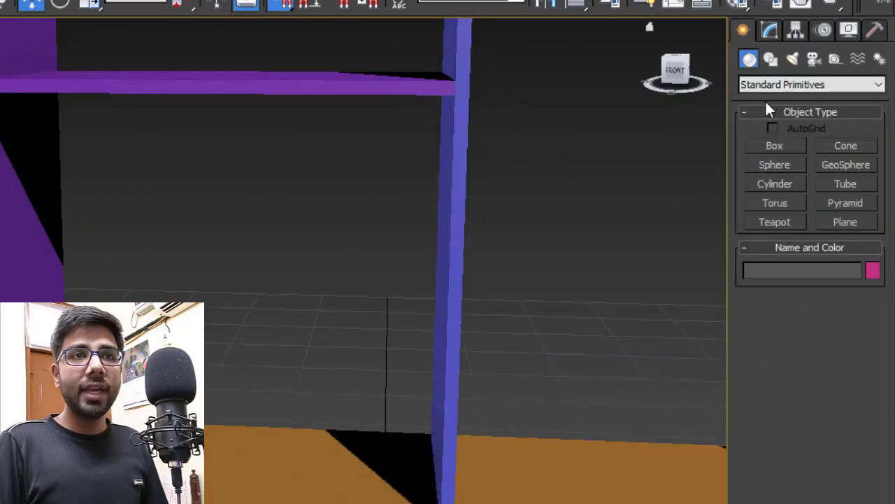
pyautogui.click(774, 145)
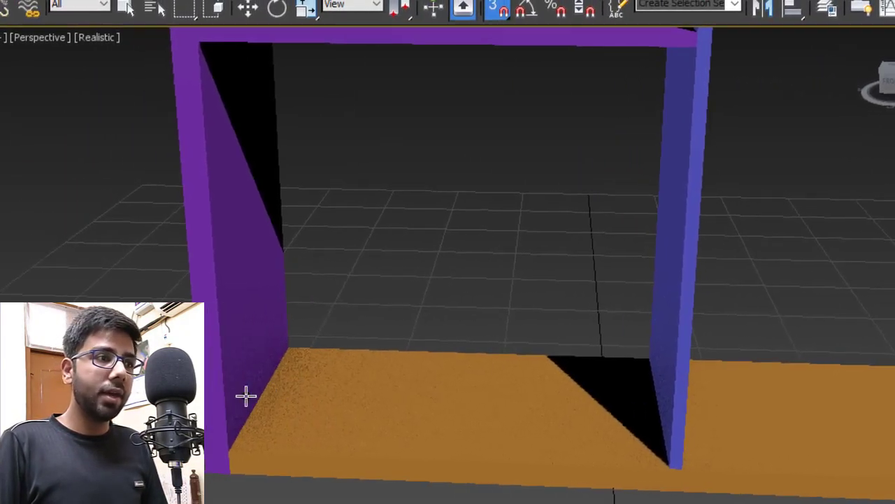
pyautogui.moveTo(144, 341); pyautogui.dragTo(520, 461)
pyautogui.click(676, 230)
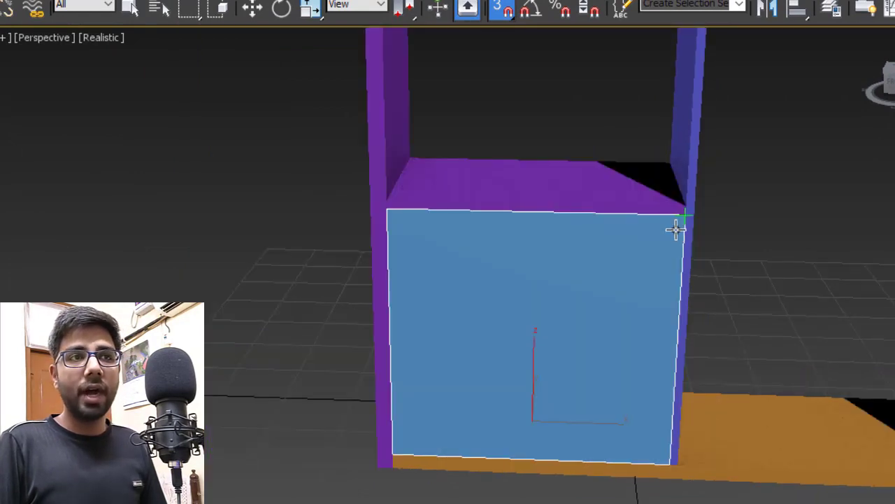
pyautogui.moveTo(687, 300); pyautogui.dragTo(660, 292, button='middle')
pyautogui.press('w')
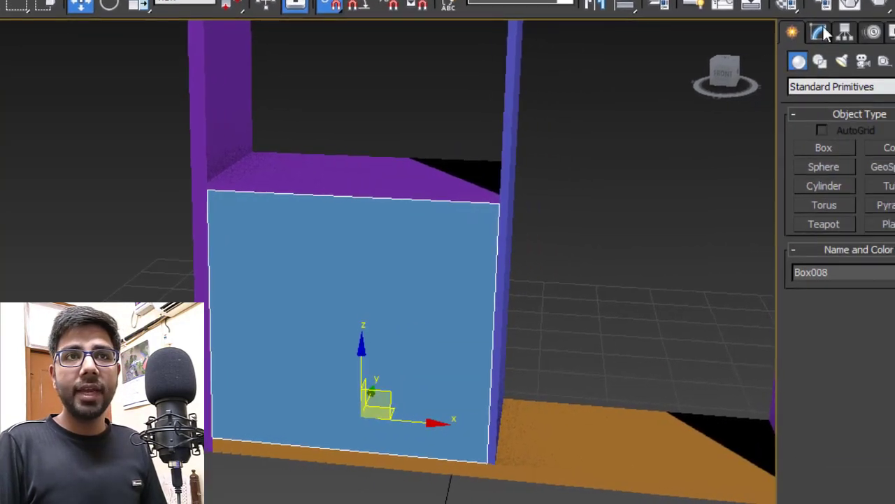
pyautogui.click(822, 32)
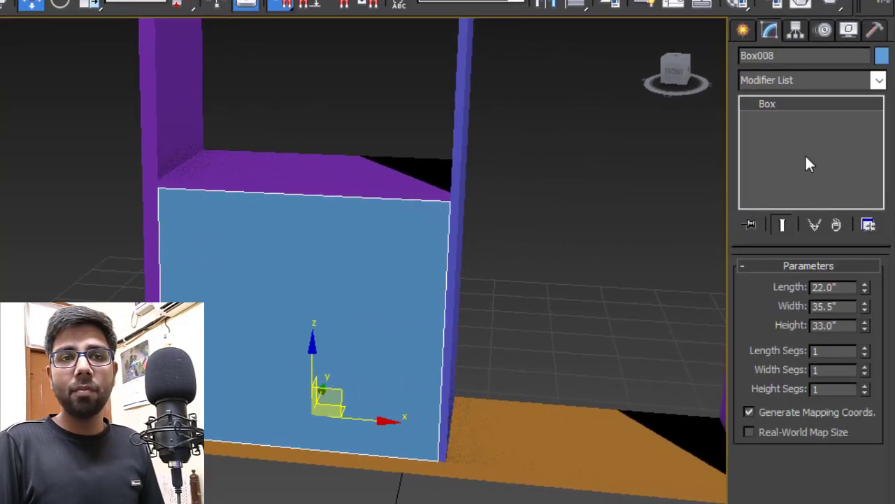
pyautogui.doubleClick(843, 326)
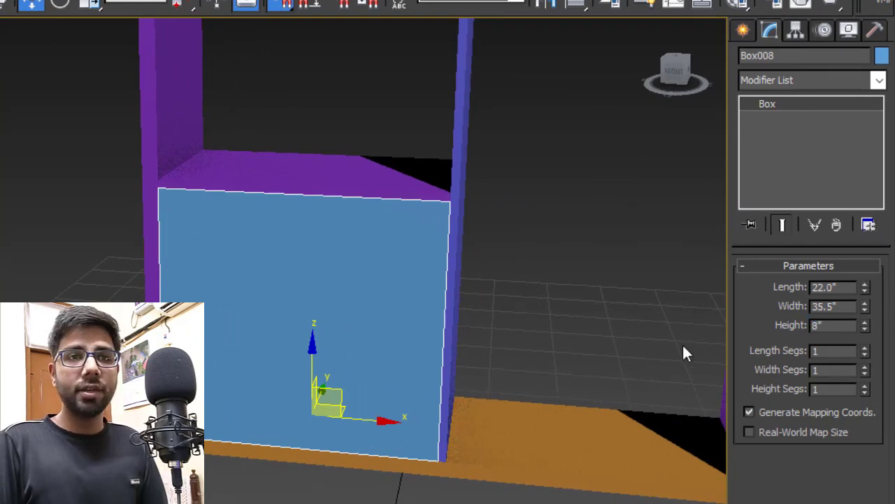
pyautogui.write('8"')
pyautogui.press('Return')
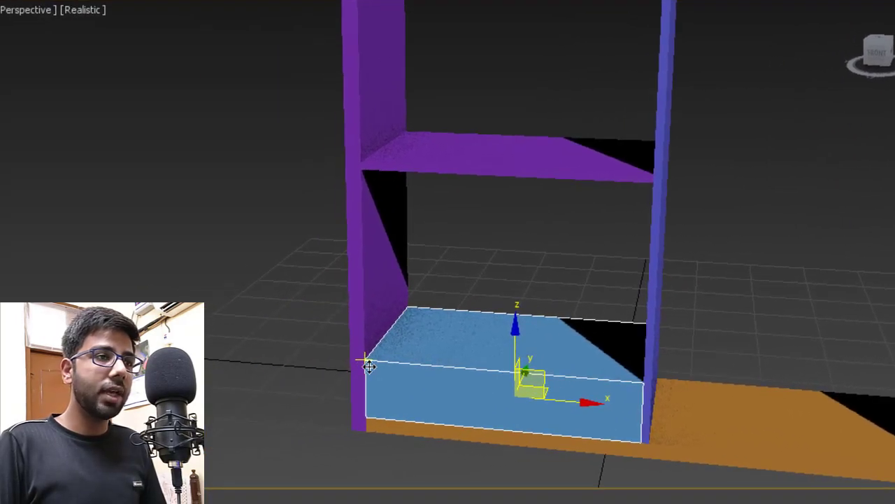
# - Snap the blue 8" slab up so it sits under the first purple shelf
pyautogui.moveTo(369, 366); pyautogui.dragTo(356, 177)
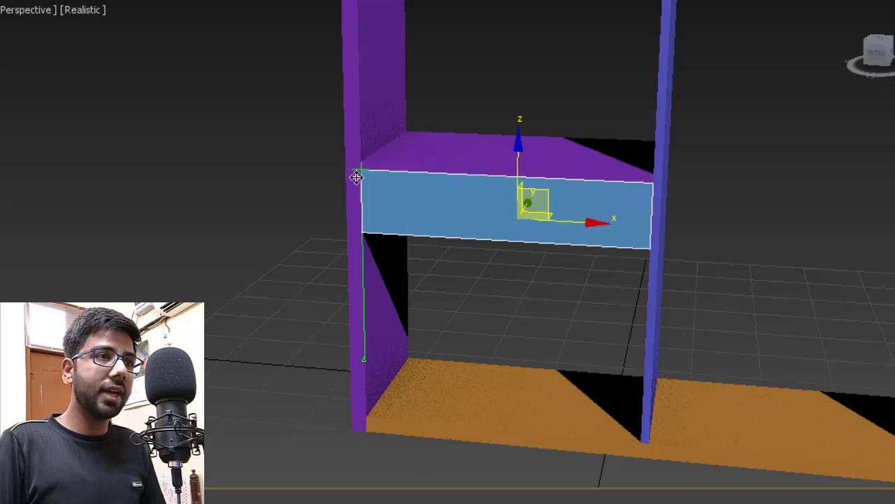
pyautogui.scroll(-3, 356, 177)
pyautogui.scroll(6, 394, 196)
pyautogui.moveTo(360, 132); pyautogui.dragTo(365, 106)
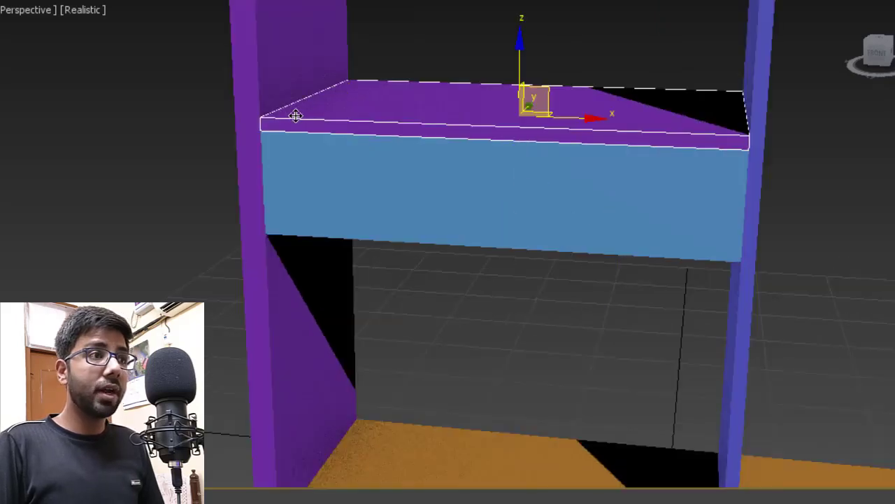
# - Copy the purple shelf below the slab and narrow the slab to a 1"-wide divider
pyautogui.moveTo(266, 119); pyautogui.dragTo(275, 233)
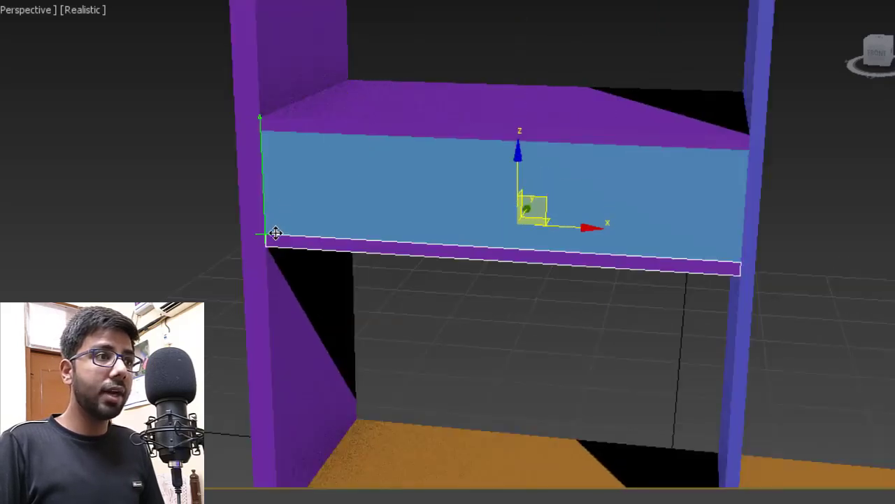
pyautogui.click(526, 336)
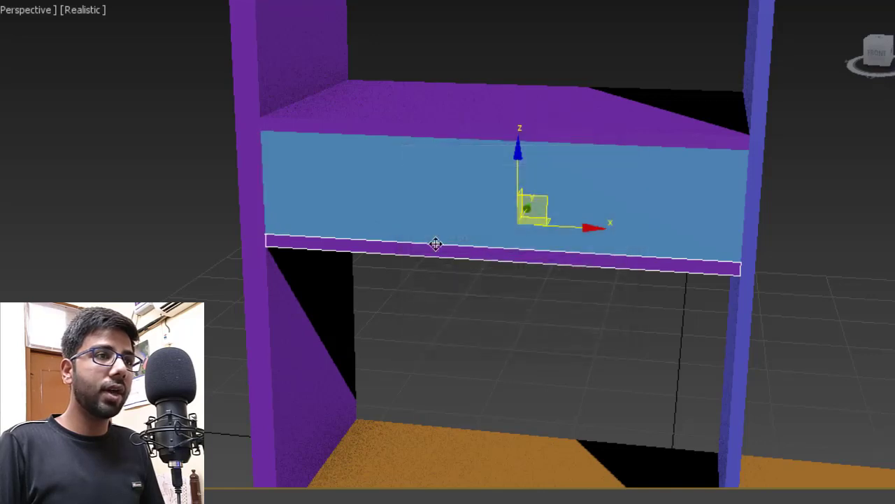
pyautogui.moveTo(578, 259)
pyautogui.keyDown('alt'); pyautogui.mouseDown(button='middle')
pyautogui.moveTo(594, 258)
pyautogui.moveTo(572, 259)
pyautogui.mouseUp(button='middle'); pyautogui.keyUp('alt')
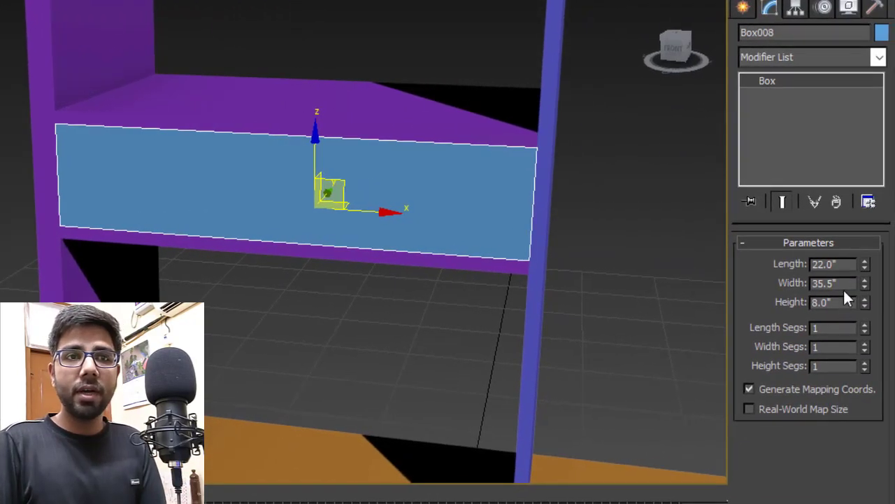
pyautogui.doubleClick(840, 283)
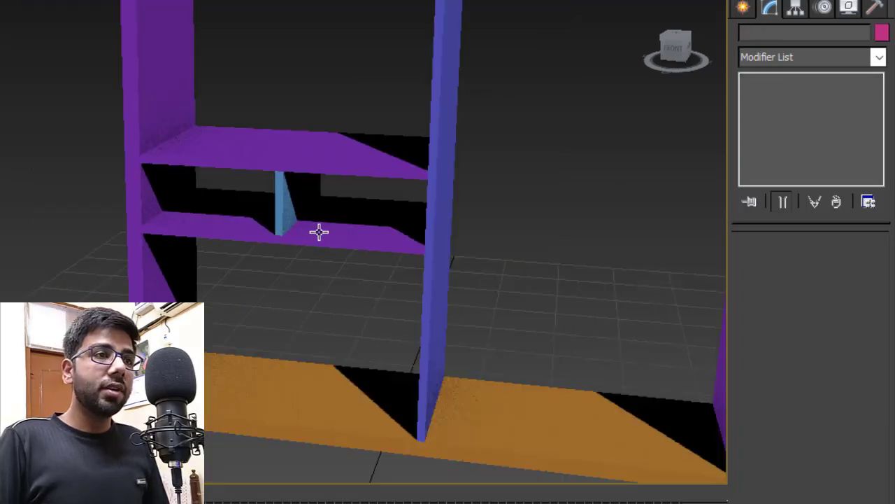
pyautogui.keyDown('alt'); pyautogui.moveTo(318, 232); pyautogui.dragTo(335, 288, button='middle'); pyautogui.keyUp('alt')
pyautogui.click(743, 7)
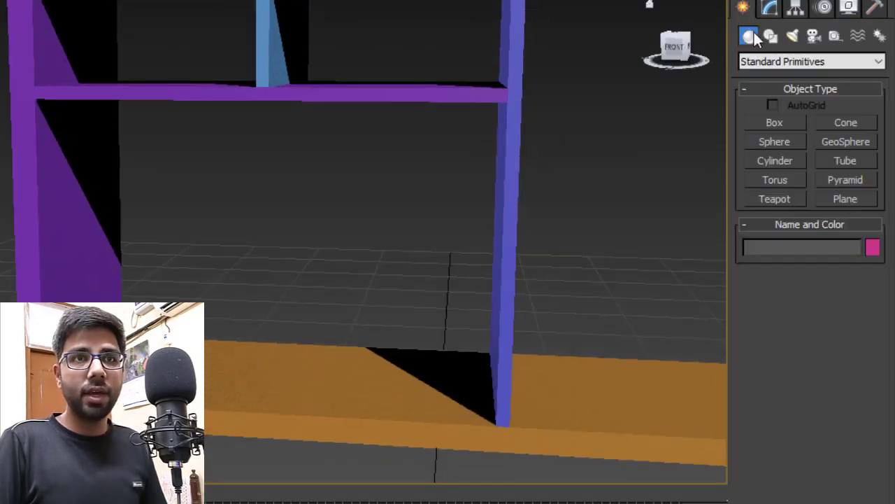
# - Draw a new magenta box from the shelf's back corner forward in the left bay
pyautogui.click(772, 126)
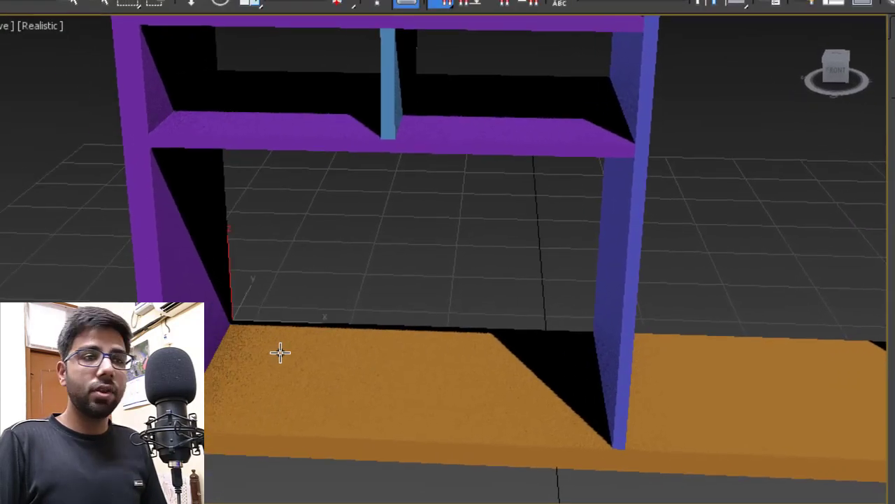
pyautogui.moveTo(231, 323); pyautogui.dragTo(629, 450)
pyautogui.click(647, 164)
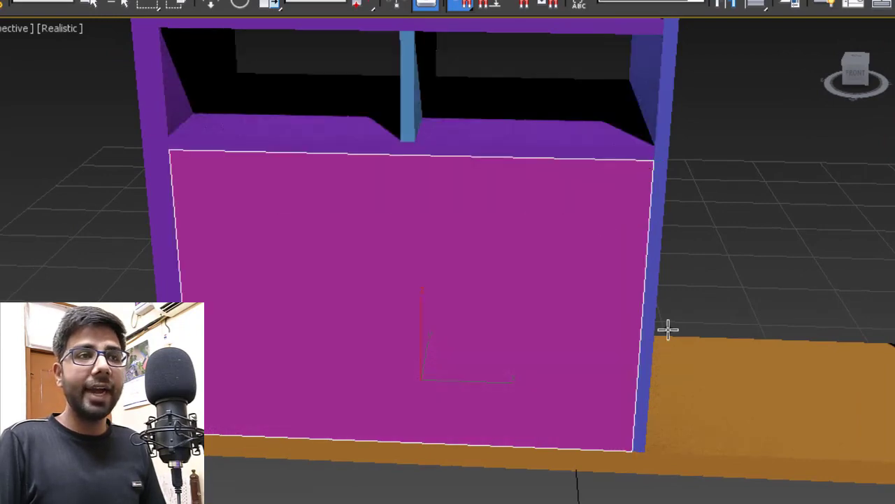
pyautogui.keyDown('alt'); pyautogui.moveTo(678, 332); pyautogui.dragTo(714, 306, button='middle'); pyautogui.keyUp('alt')
pyautogui.rightClick(673, 313)
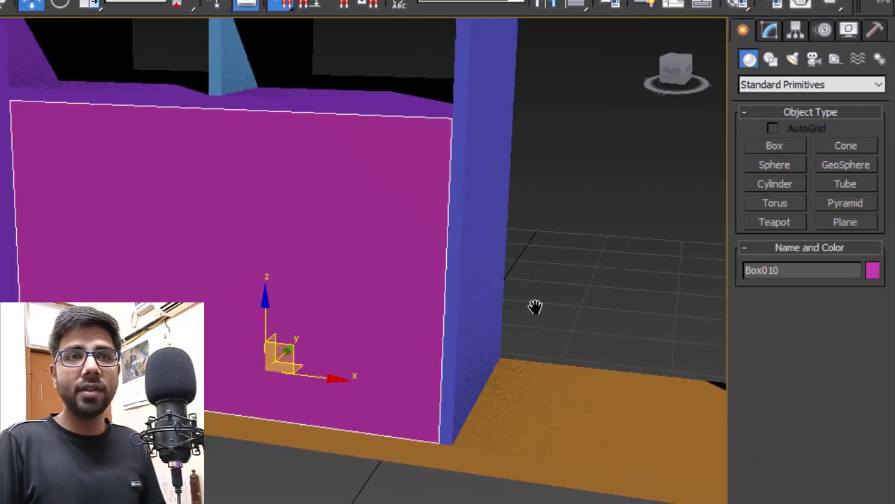
# - Flatten the magenta box to 1" height and raise it 14" as a lower shelf
pyautogui.click(770, 30)
pyautogui.keyDown('alt'); pyautogui.moveTo(569, 255); pyautogui.dragTo(591, 256, button='middle'); pyautogui.keyUp('alt')
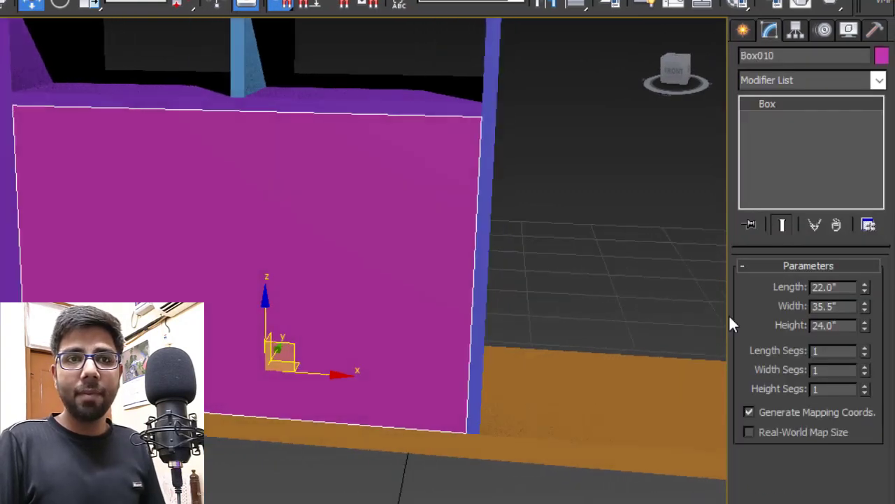
pyautogui.doubleClick(847, 325)
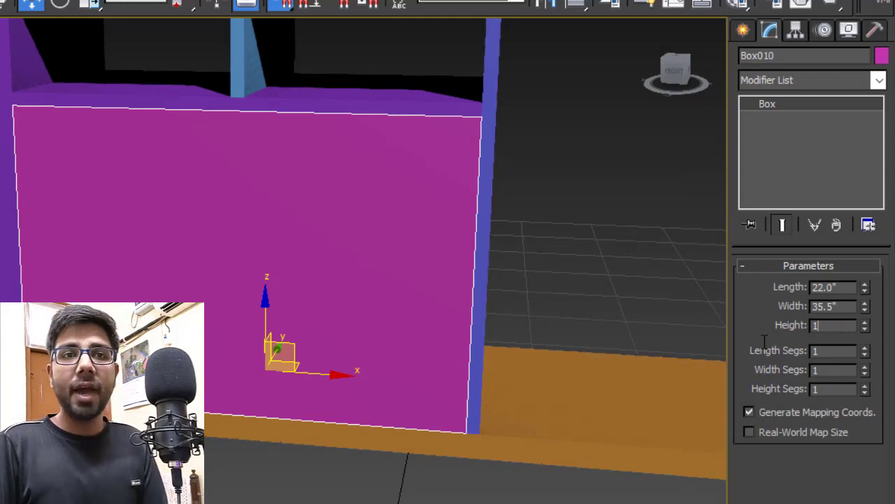
pyautogui.write('1')
pyautogui.press('Return')
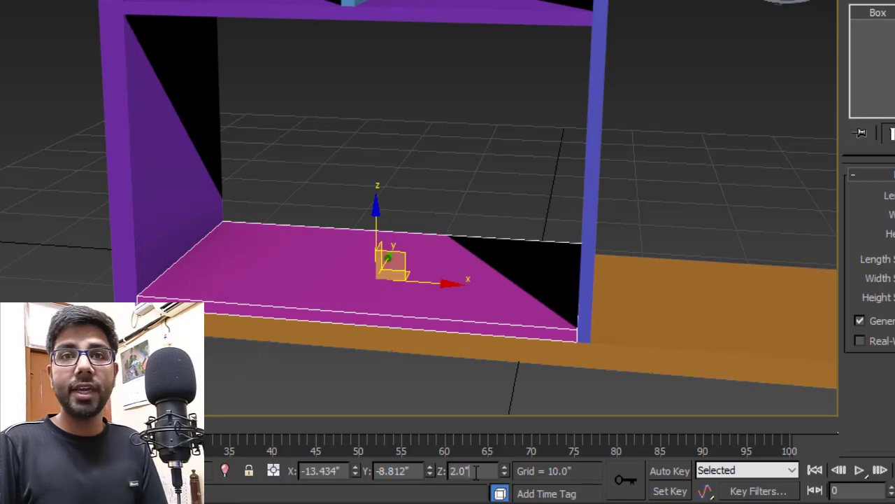
pyautogui.write('14')
pyautogui.press('Return')
pyautogui.keyDown('alt'); pyautogui.moveTo(646, 184); pyautogui.dragTo(450, 207, button='middle'); pyautogui.keyUp('alt')
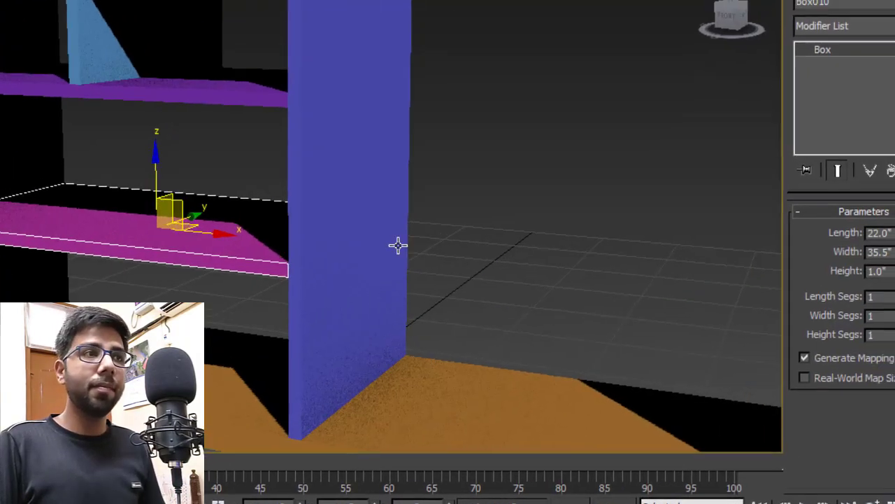
pyautogui.scroll(-4, 517, 219)
pyautogui.scroll(2, 184, 283)
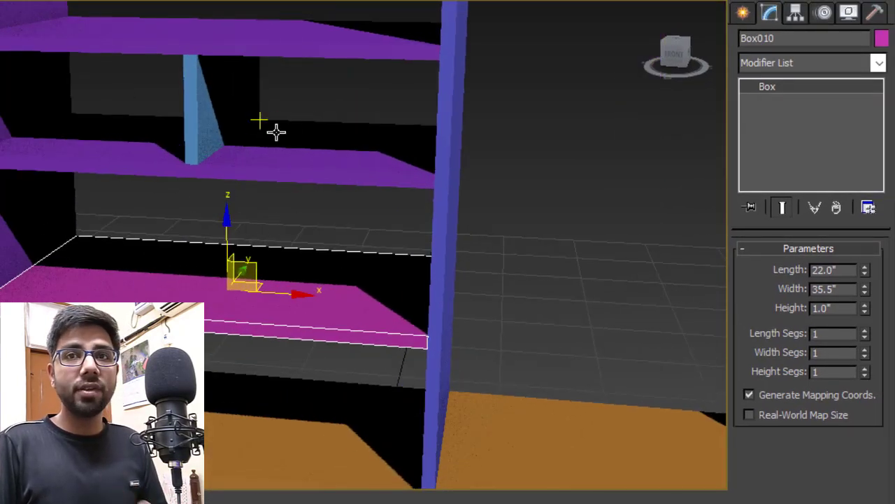
pyautogui.keyDown('alt'); pyautogui.moveTo(318, 250); pyautogui.dragTo(354, 216, button='middle'); pyautogui.keyUp('alt')
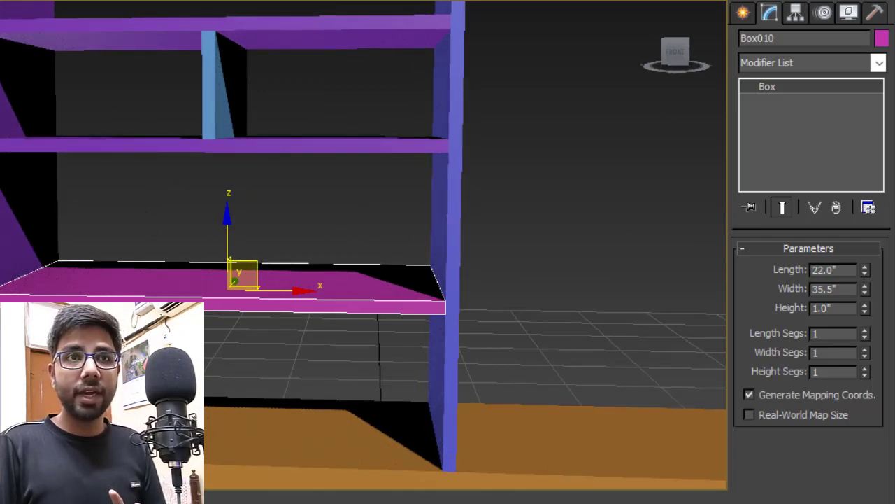
# - Draw a box on the new shelf and set its width to 1" as a divider
pyautogui.click(743, 13)
pyautogui.click(774, 130)
pyautogui.moveTo(59, 249); pyautogui.dragTo(440, 309)
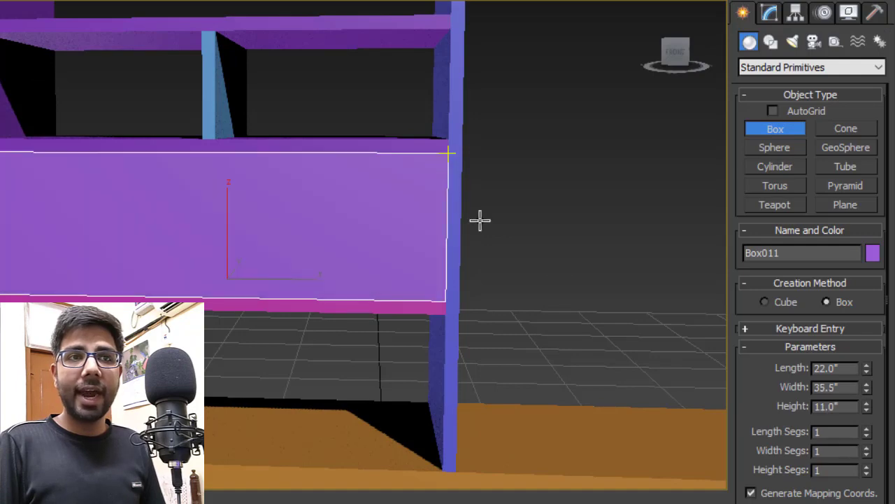
pyautogui.keyDown('alt'); pyautogui.moveTo(589, 289); pyautogui.dragTo(592, 306, button='middle'); pyautogui.keyUp('alt')
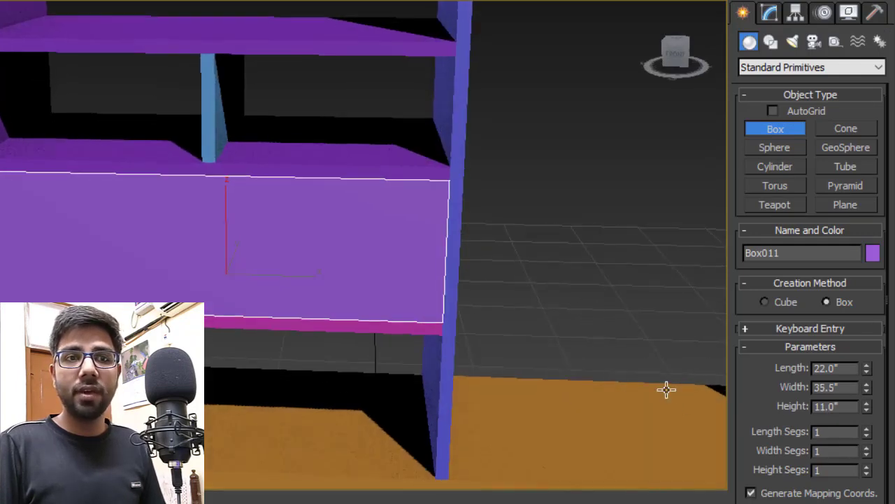
pyautogui.rightClick(665, 388)
pyautogui.click(774, 16)
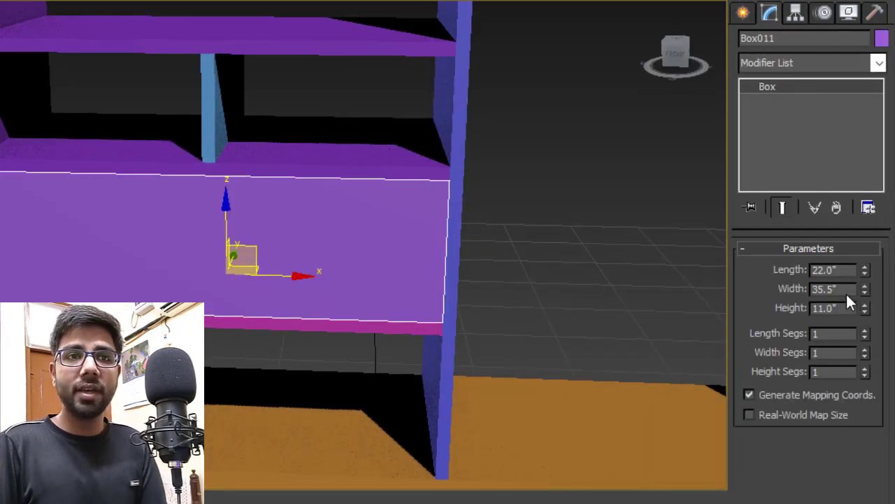
pyautogui.write('1')
pyautogui.press('Return')
pyautogui.click(495, 312)
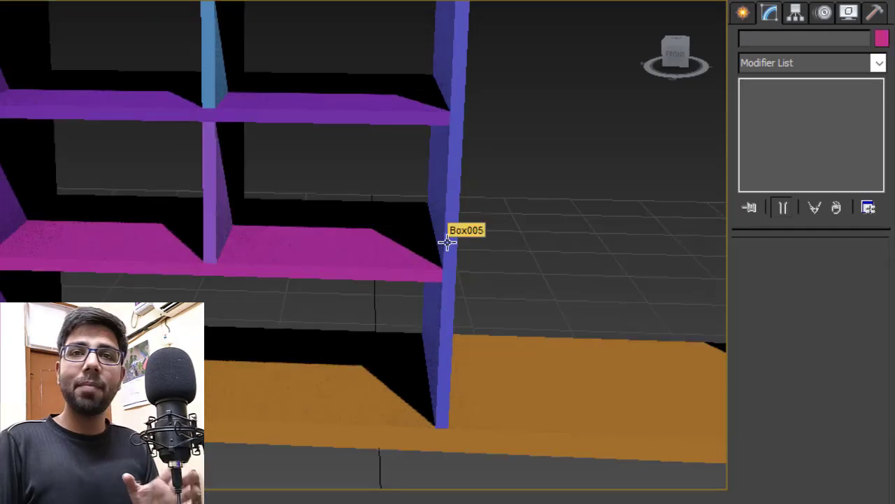
pyautogui.keyDown('alt'); pyautogui.moveTo(224, 351); pyautogui.dragTo(217, 329, button='middle'); pyautogui.keyUp('alt')
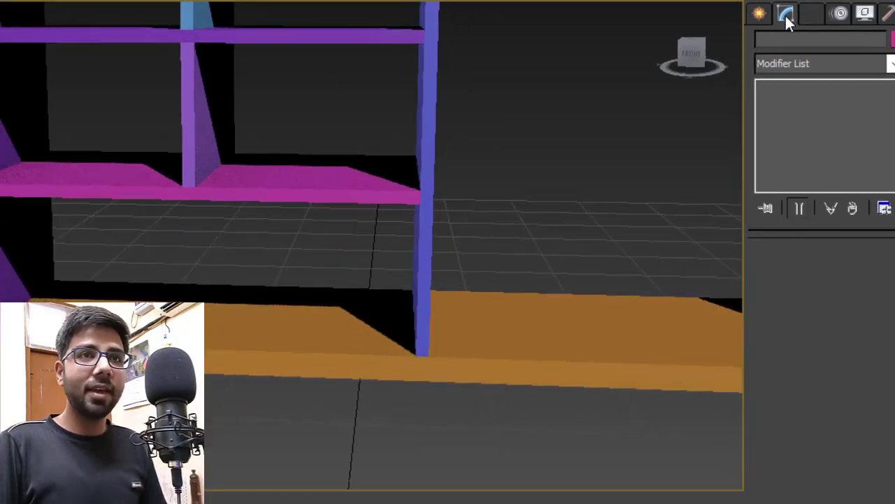
# - Draw a 12"-tall light-blue box on the bottom shelf floor and set its width to 1"
pyautogui.moveTo(42, 286); pyautogui.dragTo(381, 349)
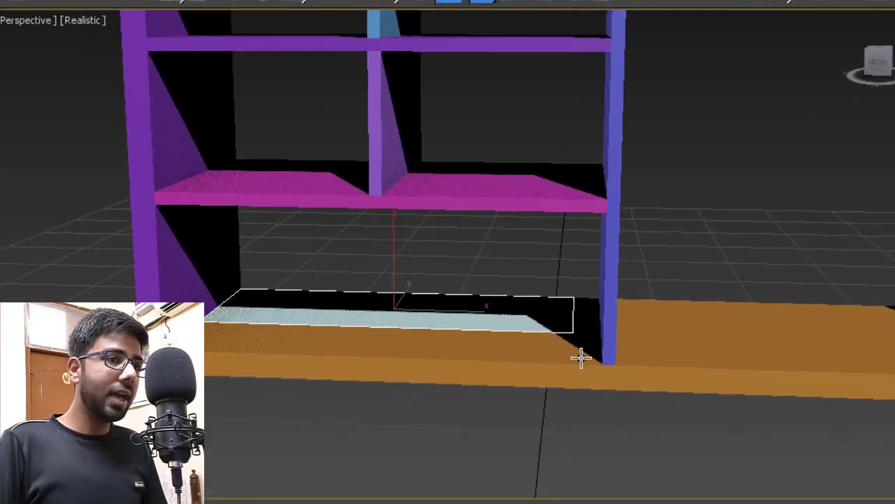
pyautogui.moveTo(581, 359); pyautogui.dragTo(594, 358)
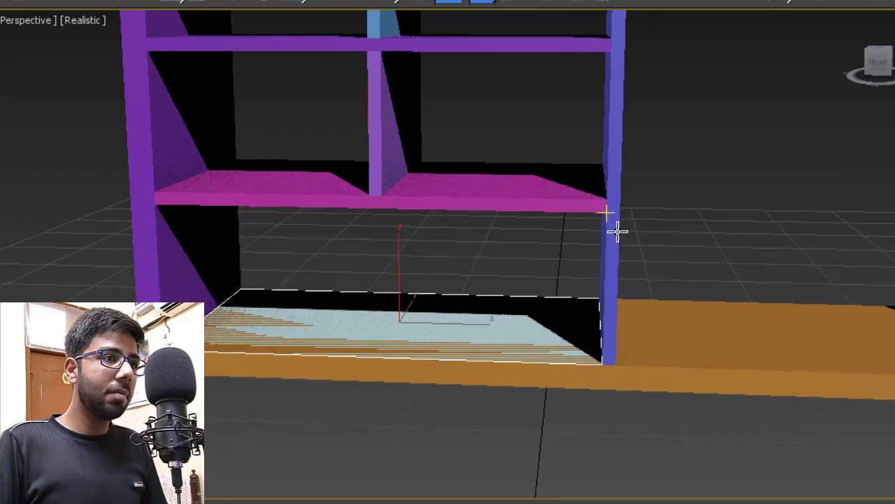
pyautogui.click(608, 216)
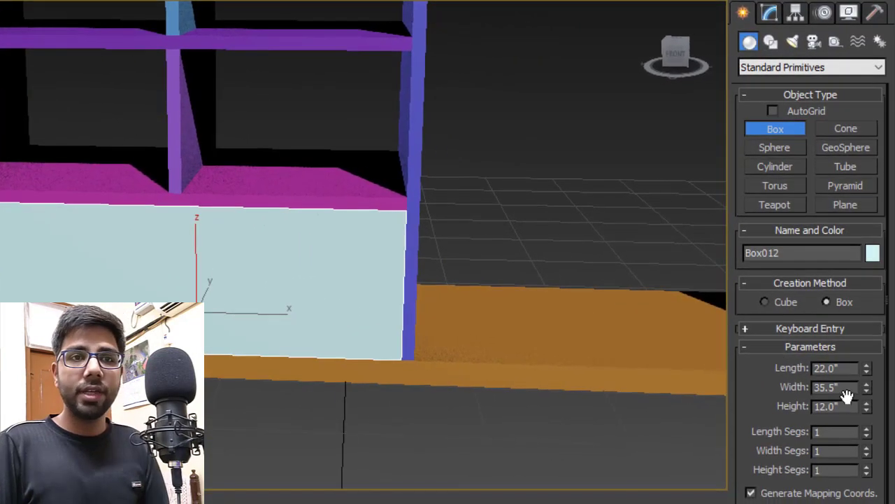
pyautogui.doubleClick(850, 389)
pyautogui.write('1')
pyautogui.press('Return')
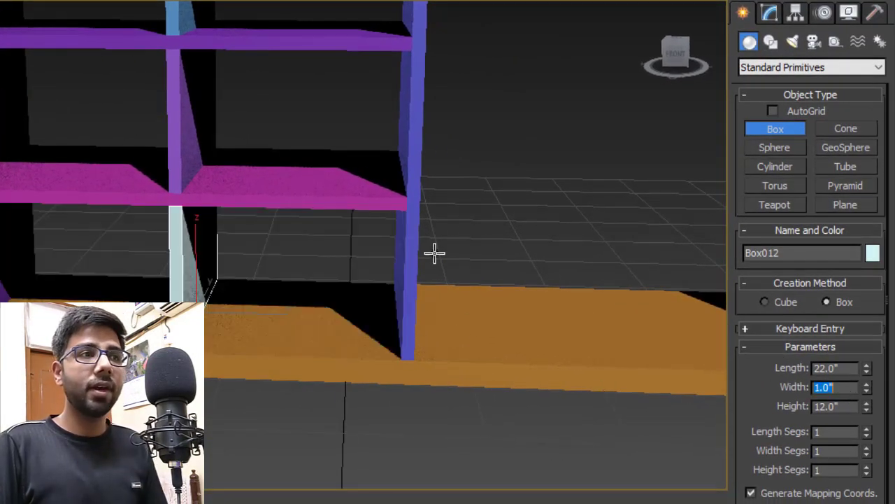
pyautogui.moveTo(434, 252); pyautogui.dragTo(434, 255, button='middle')
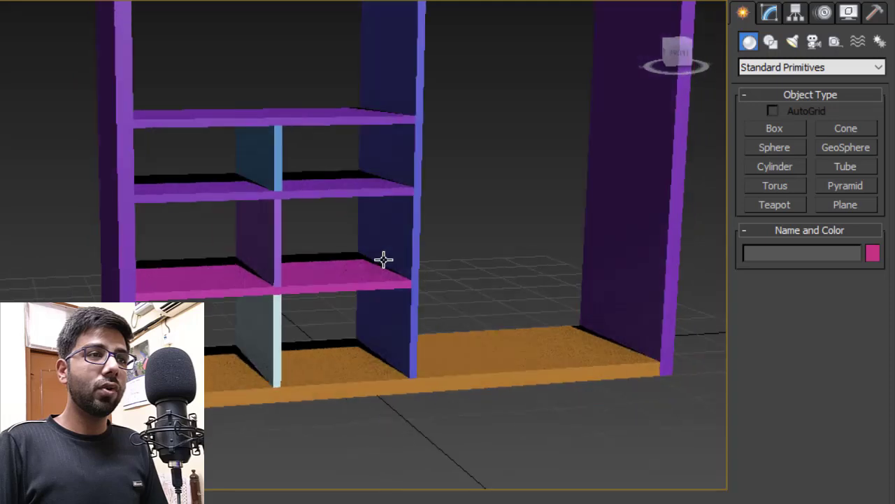
pyautogui.keyDown('alt'); pyautogui.moveTo(384, 259); pyautogui.dragTo(338, 266, button='middle'); pyautogui.keyUp('alt')
pyautogui.scroll(5, 130, 212)
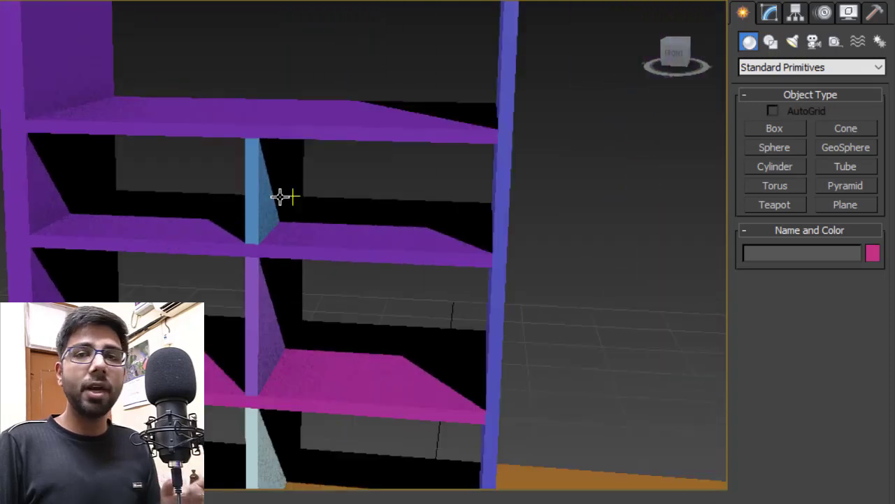
# - Draw pink and orange 22" × 17.25" drawer blocks, 8" tall, on either side of the divider
pyautogui.click(776, 128)
pyautogui.scroll(5, 137, 203)
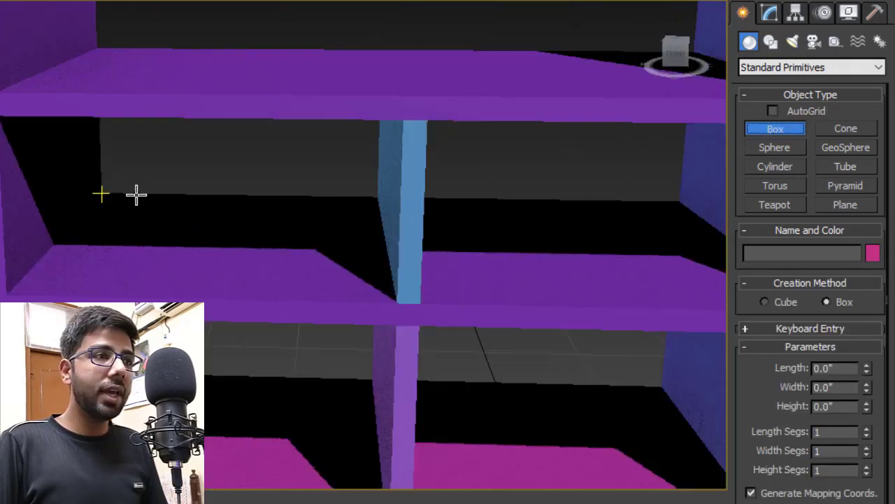
pyautogui.moveTo(103, 194); pyautogui.dragTo(396, 302)
pyautogui.click(399, 130)
pyautogui.moveTo(430, 225); pyautogui.dragTo(332, 248, button='middle')
pyautogui.moveTo(280, 201); pyautogui.dragTo(590, 305)
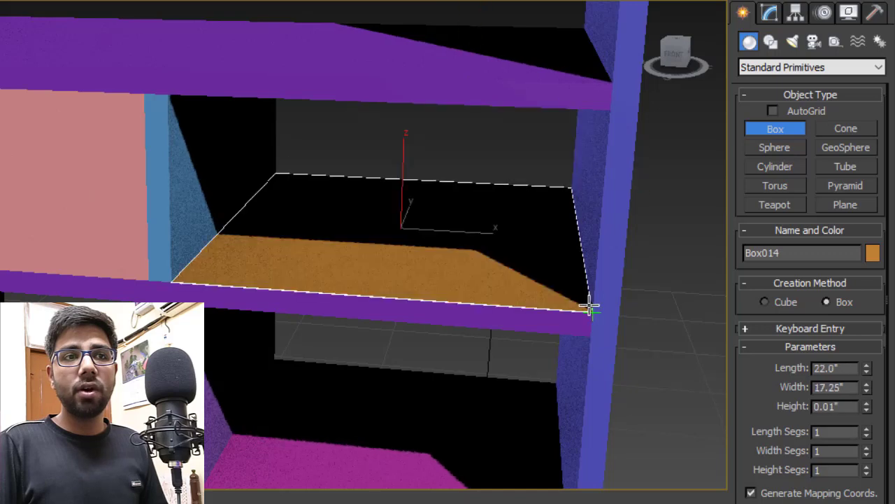
pyautogui.click(603, 126)
pyautogui.scroll(-4, 275, 237)
pyautogui.moveTo(340, 254); pyautogui.dragTo(354, 259, button='middle')
pyautogui.rightClick(467, 210)
pyautogui.click(467, 210)
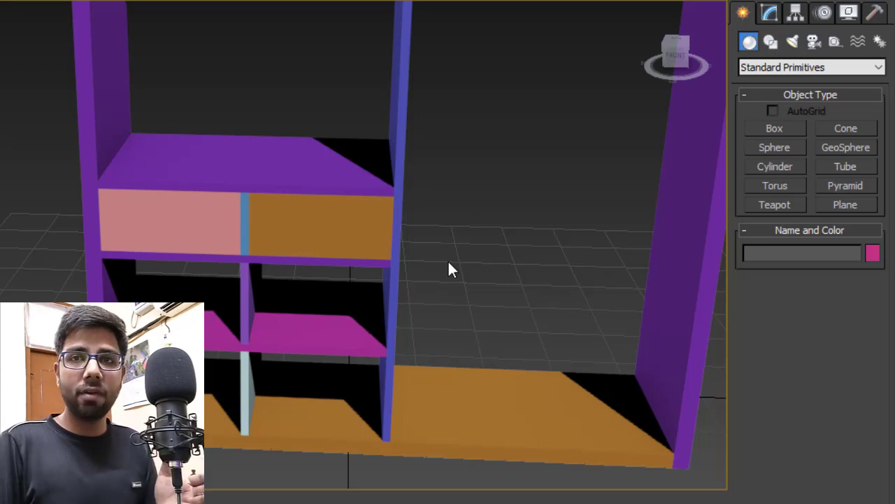
# - Create a purple 22" × 1" × 76" full-height divider across the right section's floor
pyautogui.moveTo(458, 280); pyautogui.dragTo(300, 256, button='middle')
pyautogui.scroll(-3, 314, 261)
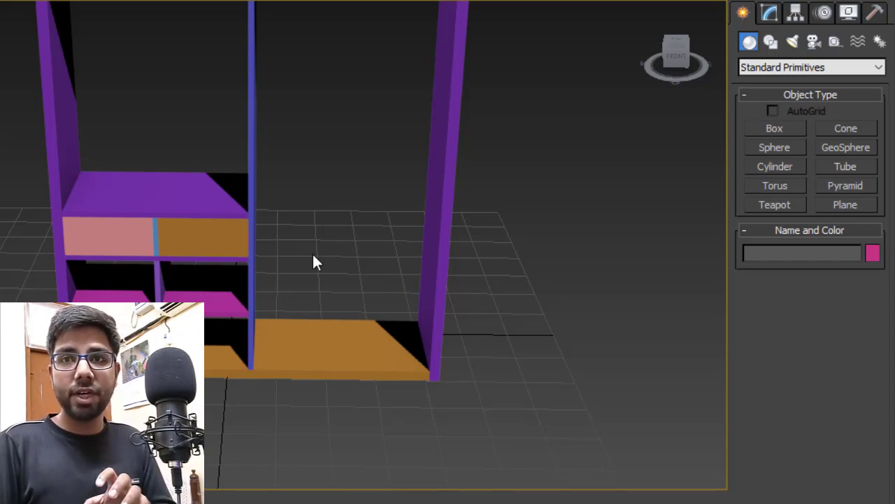
pyautogui.scroll(4, 314, 261)
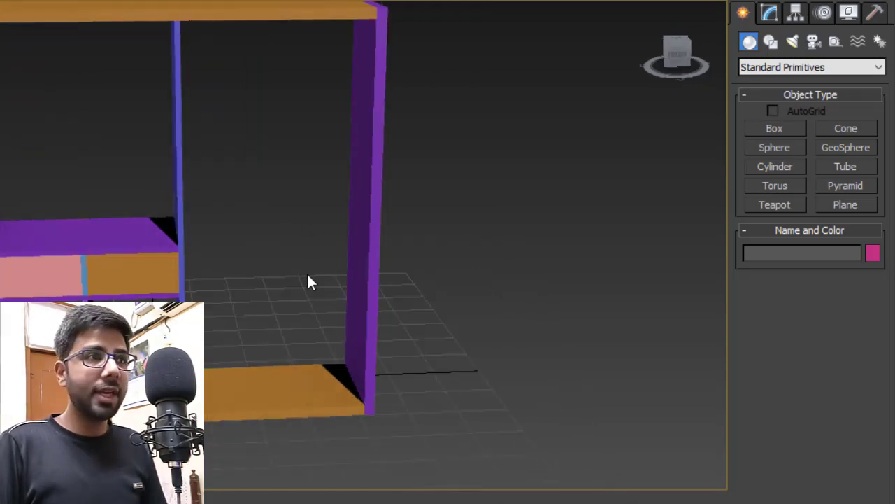
pyautogui.moveTo(308, 280); pyautogui.dragTo(273, 304, button='middle')
pyautogui.scroll(3, 273, 304)
pyautogui.click(764, 129)
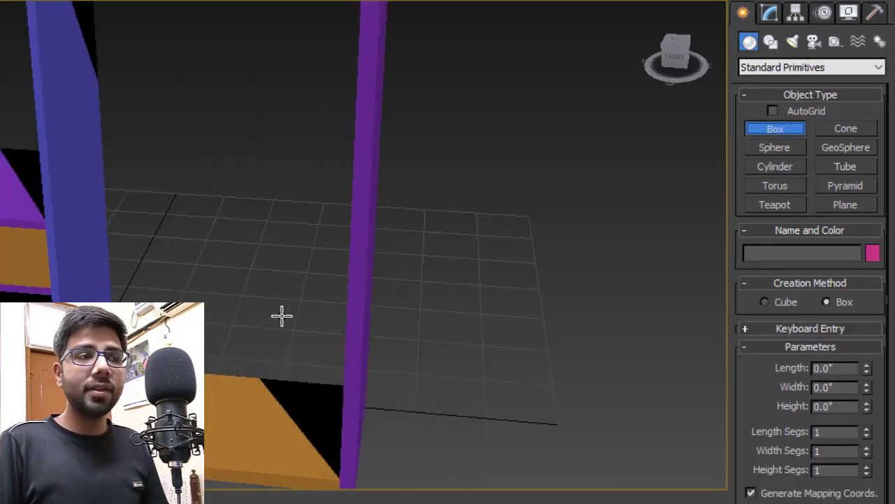
pyautogui.scroll(2, 282, 314)
pyautogui.moveTo(157, 340); pyautogui.dragTo(162, 327, button='middle')
pyautogui.moveTo(118, 324); pyautogui.dragTo(354, 420)
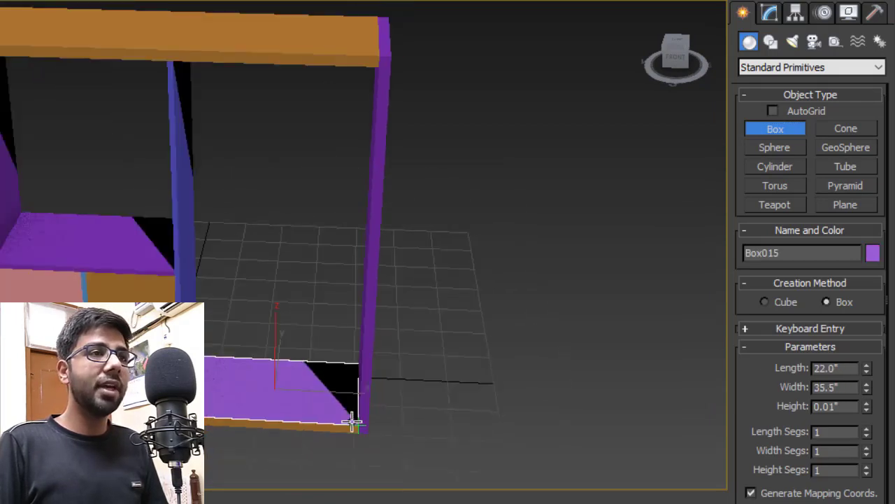
pyautogui.click(372, 65)
pyautogui.rightClick(451, 154)
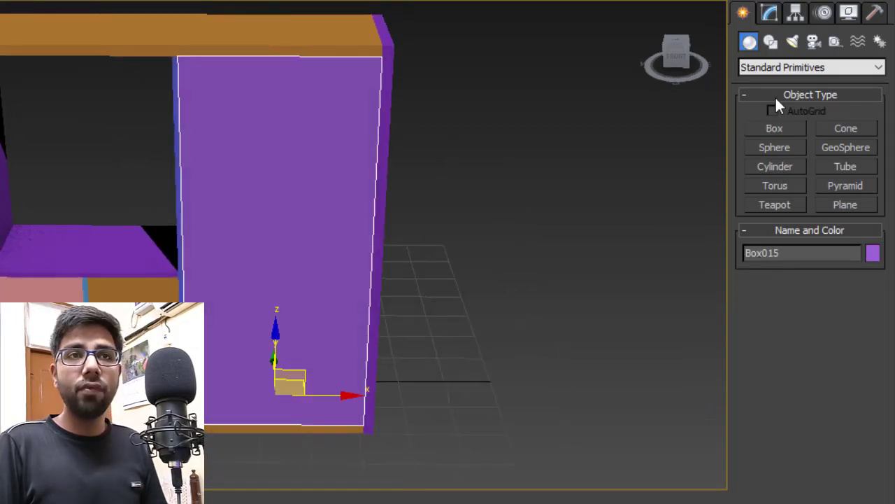
pyautogui.click(770, 16)
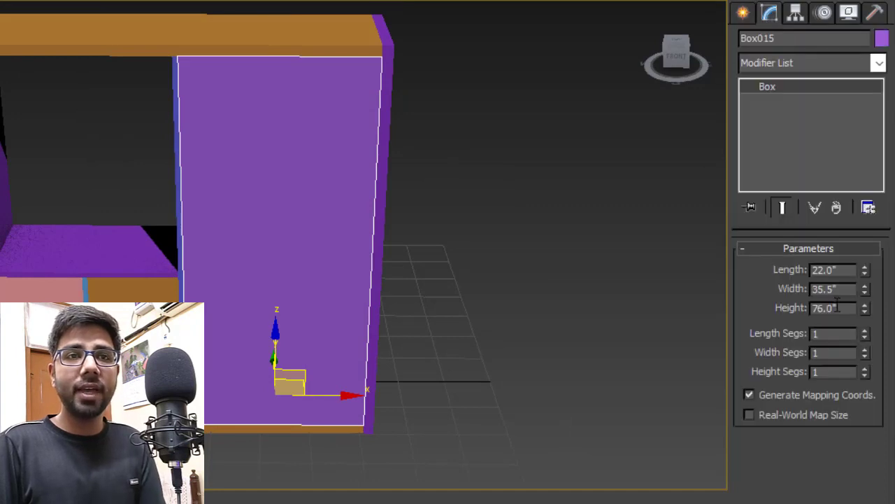
pyautogui.press('Return')
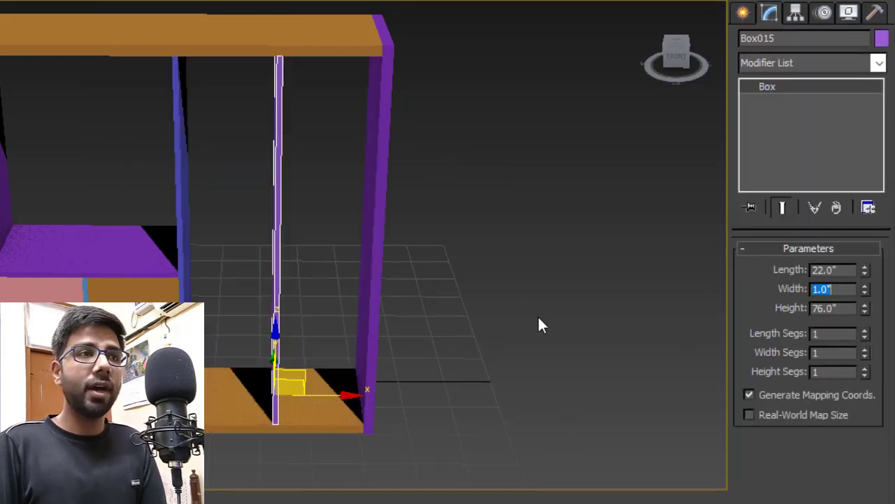
pyautogui.click(518, 289)
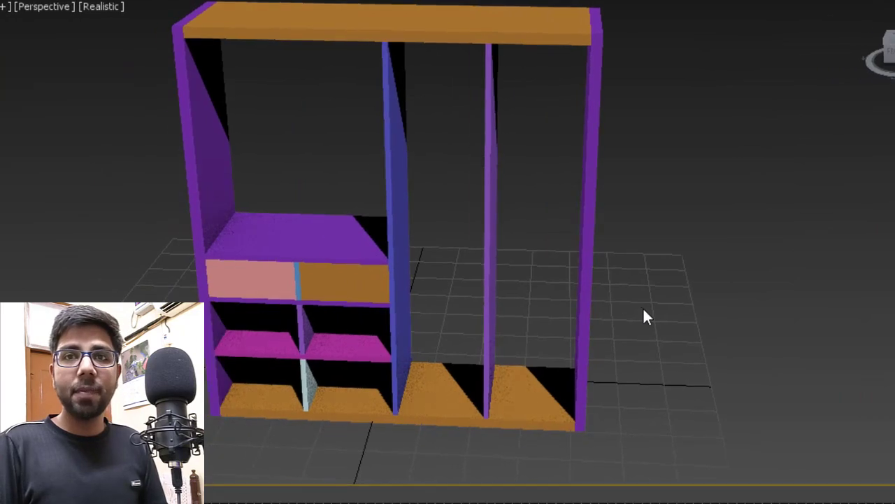
pyautogui.scroll(3, 426, 231)
pyautogui.scroll(-5, 480, 278)
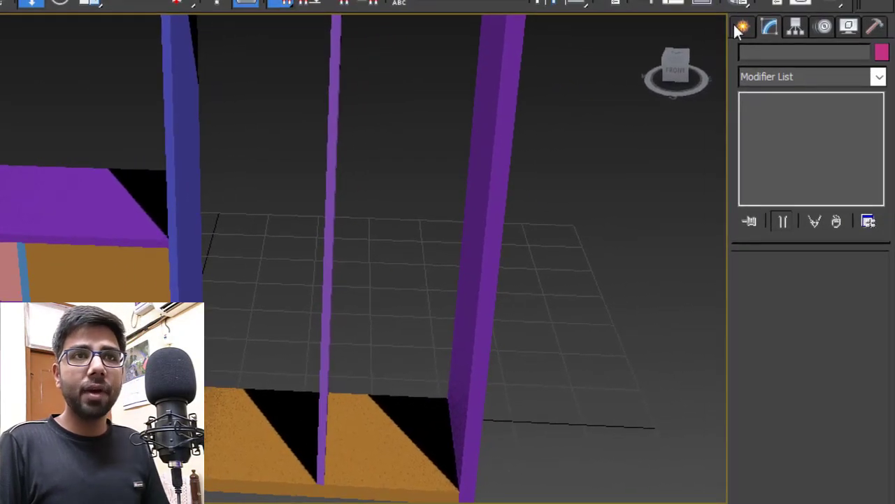
# - Create a light-blue 22" × 17.25" box on the middle bay floor with 16" height
pyautogui.click(741, 27)
pyautogui.click(775, 142)
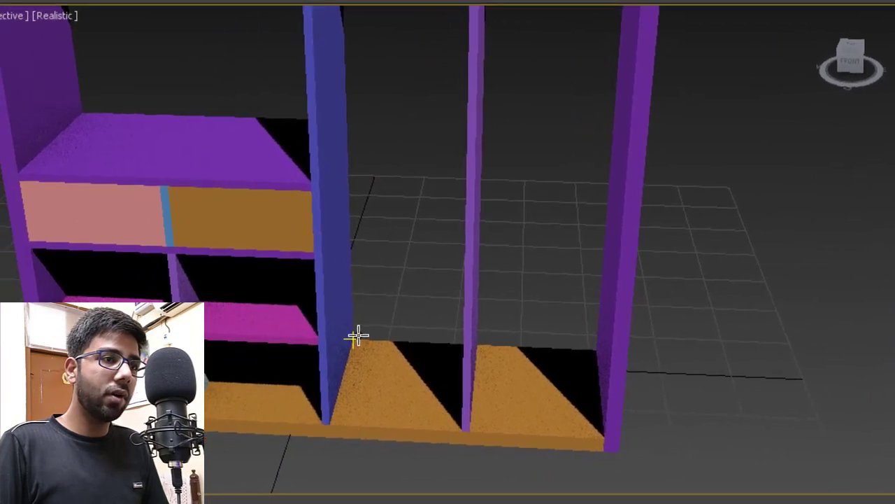
pyautogui.moveTo(258, 341); pyautogui.dragTo(357, 439)
pyautogui.moveTo(454, 432); pyautogui.dragTo(455, 433)
pyautogui.click(455, 373)
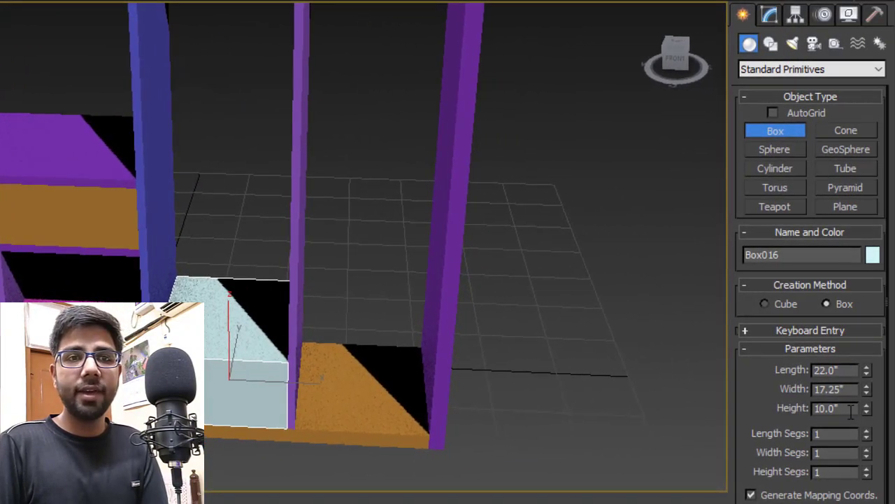
pyautogui.click(851, 411)
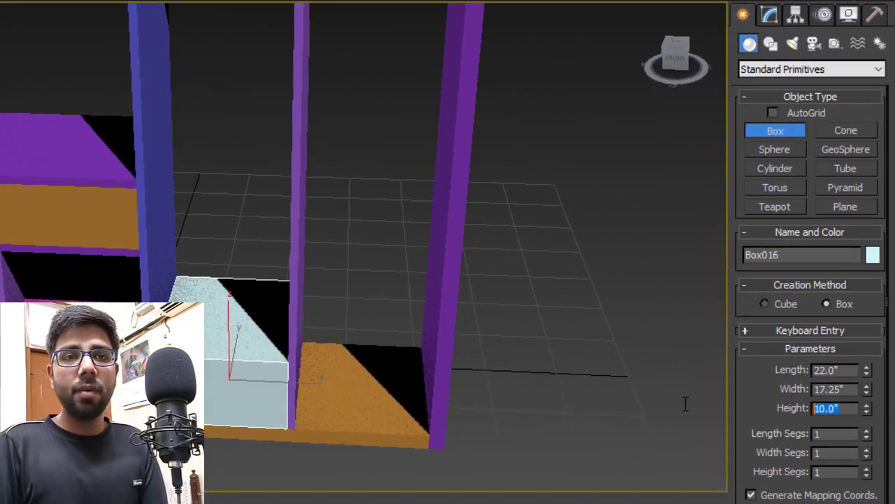
pyautogui.press('Return')
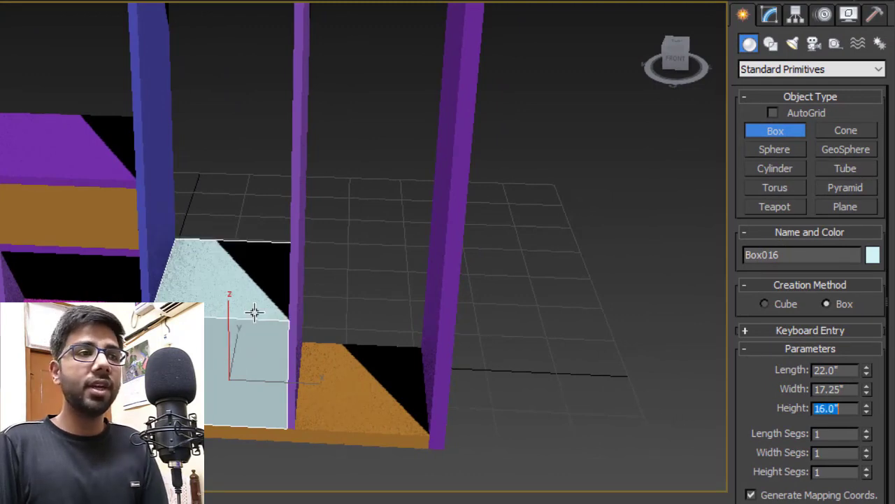
# - Shift-drag the light-blue block upward to stack a copy above it
pyautogui.moveTo(242, 291); pyautogui.dragTo(281, 277, button='middle')
pyautogui.keyDown('alt'); pyautogui.moveTo(282, 277); pyautogui.dragTo(196, 293, button='middle'); pyautogui.keyUp('alt')
pyautogui.scroll(3, 251, 310)
pyautogui.press('w')
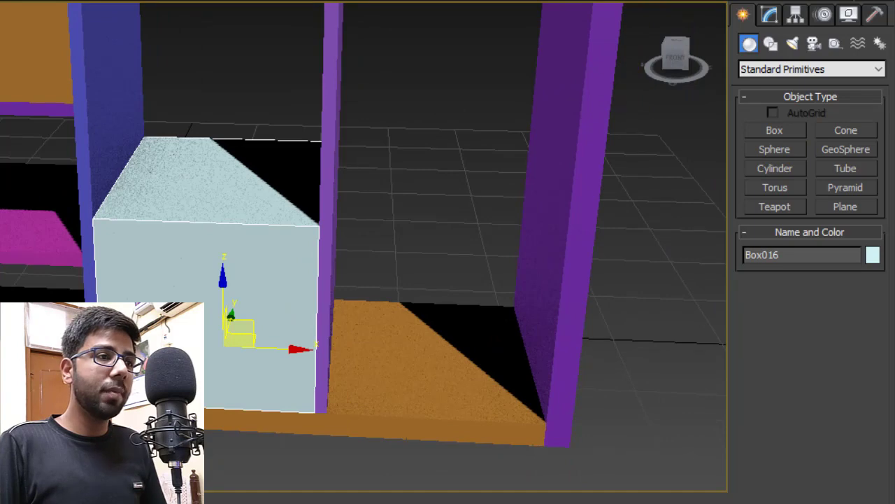
pyautogui.moveTo(196, 292)
pyautogui.keyDown('shift'); pyautogui.mouseDown()
pyautogui.moveTo(142, 264)
pyautogui.moveTo(102, 224)
pyautogui.mouseUp(); pyautogui.keyUp('shift')
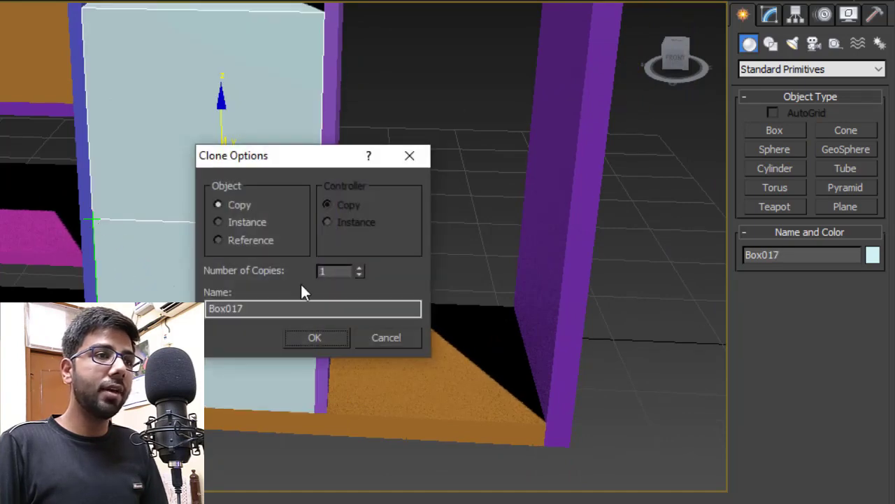
# - Accept the independent copy and set its height to 1" as a thin slab
pyautogui.click(314, 336)
pyautogui.click(770, 15)
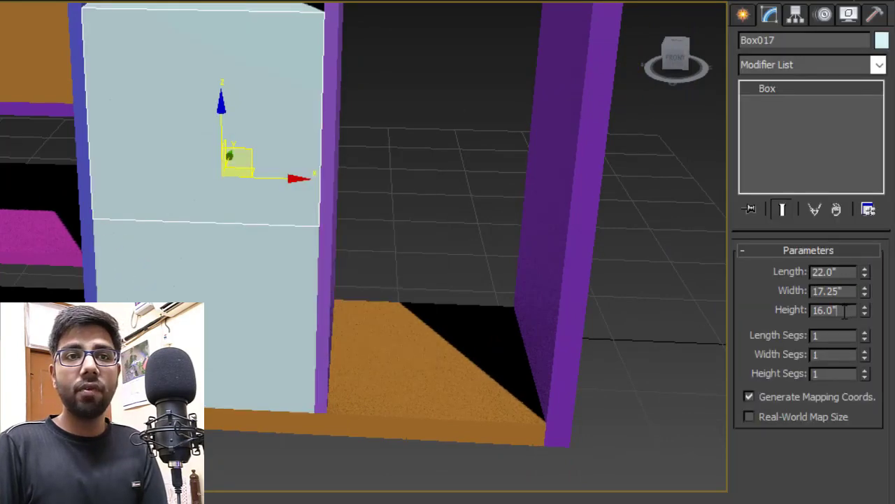
pyautogui.doubleClick(844, 311)
pyautogui.write('1')
pyautogui.press('Return')
# - Copy the block and slab upward together, then delete the lower light-blue block
pyautogui.click(138, 268)
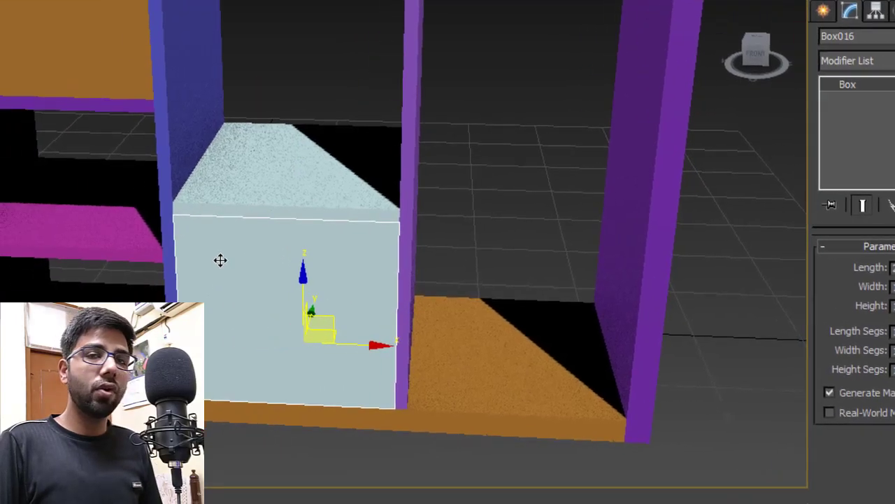
pyautogui.keyDown('ctrl'); pyautogui.click(235, 178); pyautogui.keyUp('ctrl')
pyautogui.keyDown('shift'); pyautogui.moveTo(282, 393); pyautogui.dragTo(286, 189); pyautogui.keyUp('shift')
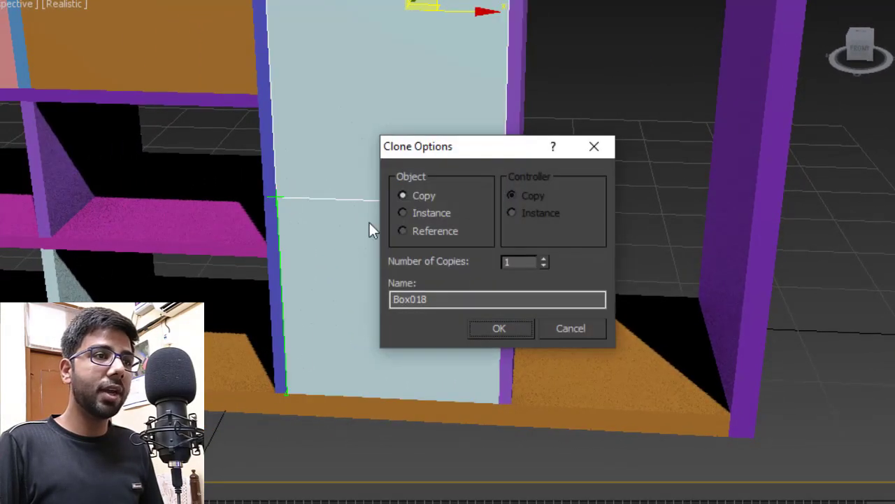
pyautogui.click(502, 324)
pyautogui.moveTo(367, 313); pyautogui.dragTo(373, 357, button='middle')
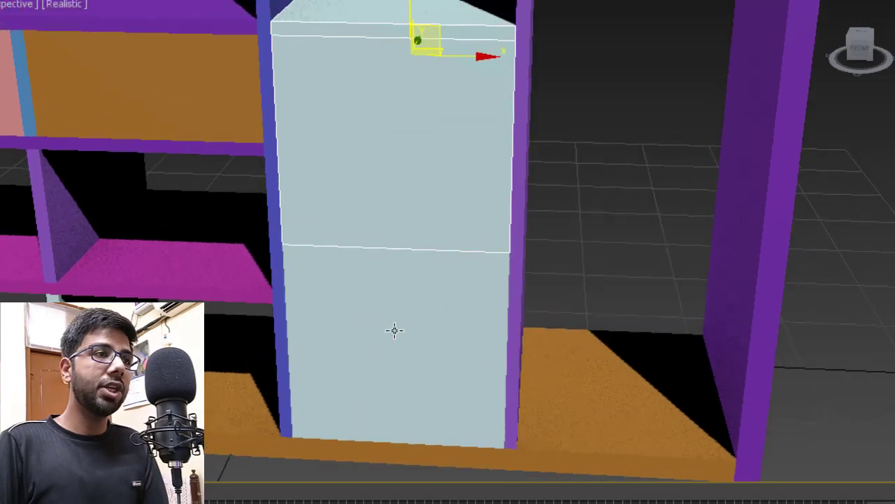
pyautogui.press('Delete')
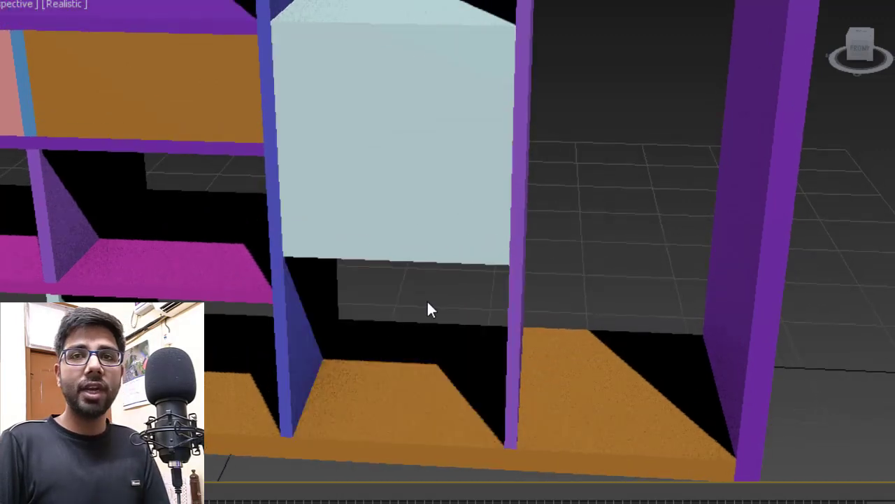
# - Stack another copy of the light-blue box above it in the middle bay
pyautogui.moveTo(440, 225); pyautogui.dragTo(438, 330, button='middle')
pyautogui.click(407, 299)
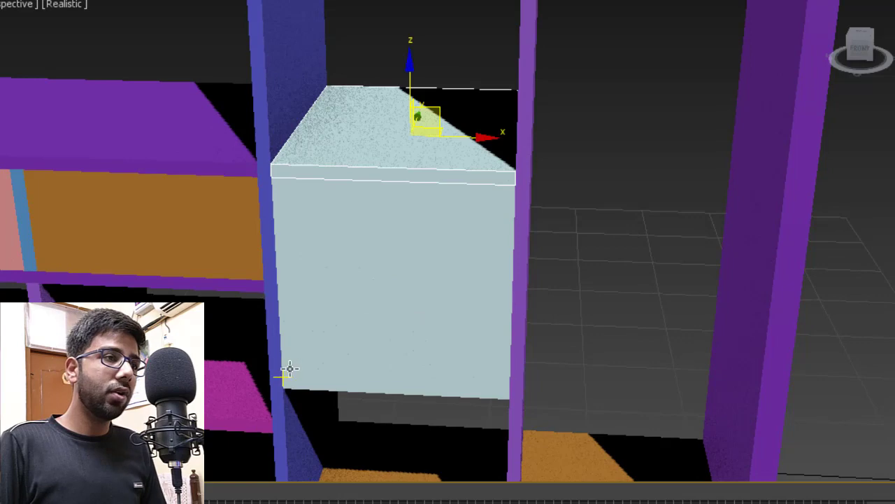
pyautogui.moveTo(298, 332)
pyautogui.keyDown('shift'); pyautogui.mouseDown()
pyautogui.moveTo(296, 168)
pyautogui.moveTo(274, 163)
pyautogui.mouseUp(); pyautogui.keyUp('shift')
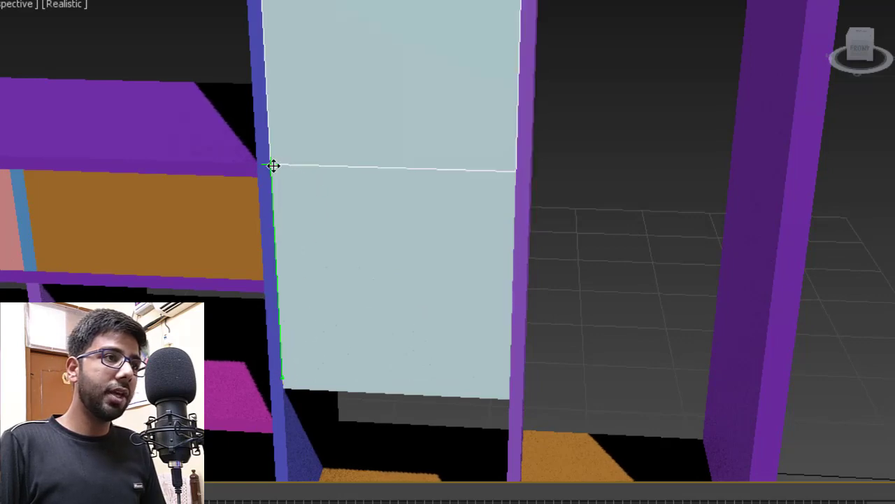
pyautogui.press('Return')
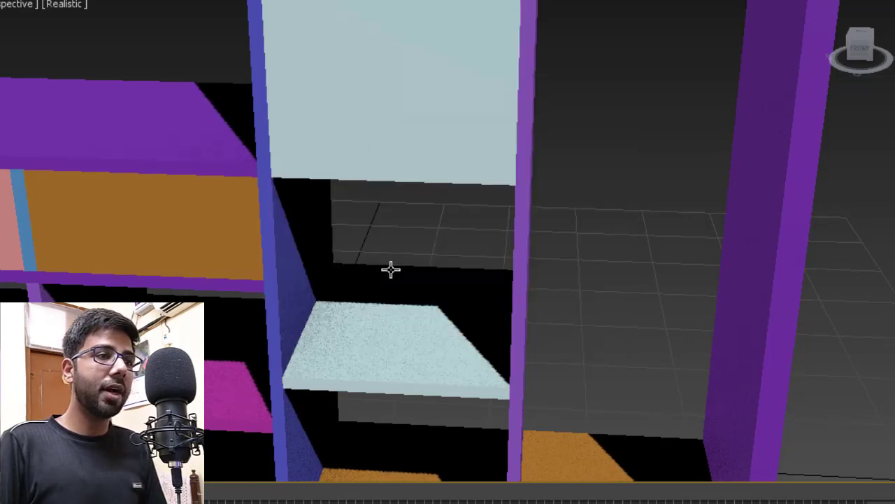
pyautogui.scroll(-6, 391, 269)
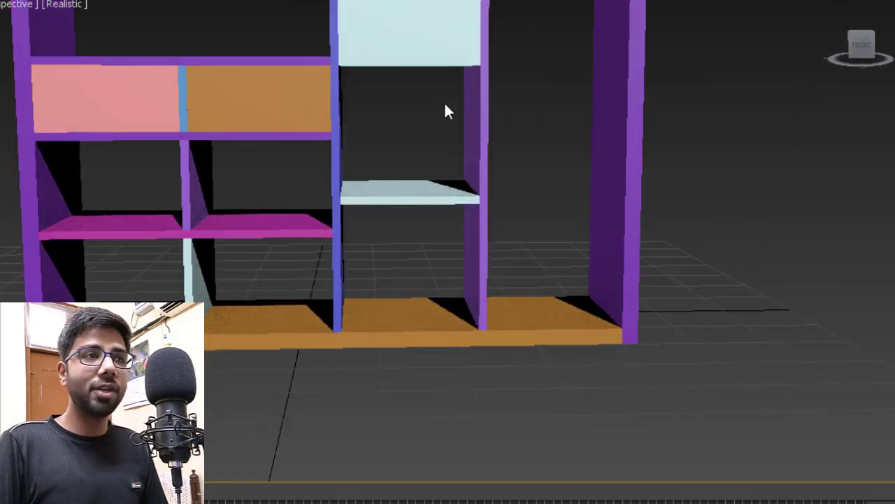
# - Snap the light-blue box up onto the stack and delete both spacer boxes
pyautogui.keyDown('alt'); pyautogui.moveTo(446, 104); pyautogui.dragTo(345, 281, button='middle'); pyautogui.keyUp('alt')
pyautogui.scroll(4, 341, 261)
pyautogui.click(340, 290)
pyautogui.click(300, 175)
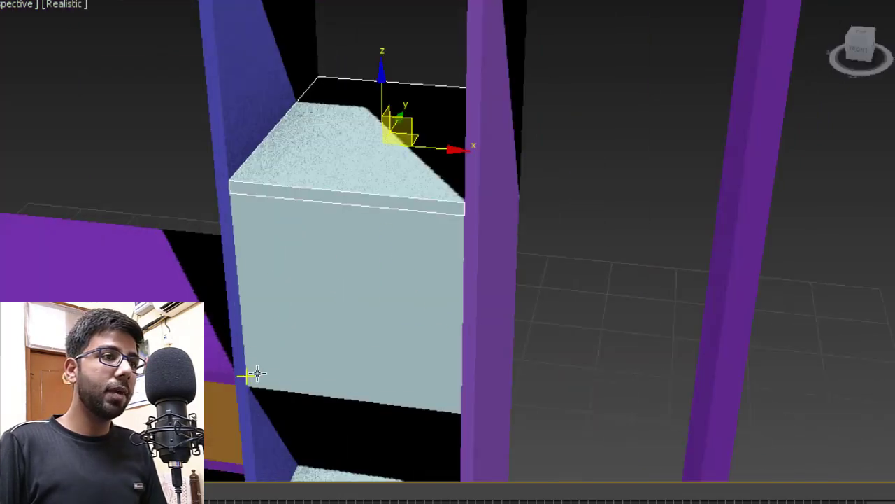
pyautogui.moveTo(246, 376); pyautogui.dragTo(231, 183)
pyautogui.scroll(-5, 330, 303)
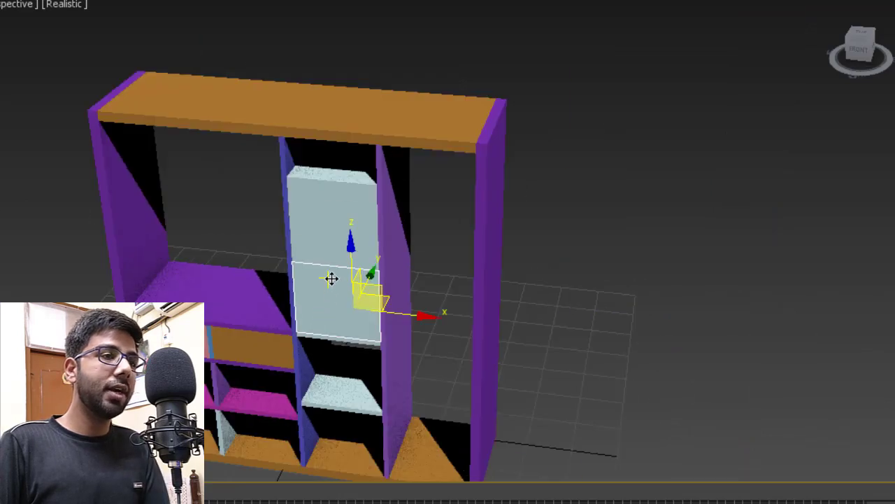
pyautogui.scroll(5, 329, 296)
pyautogui.press('Delete')
pyautogui.click(354, 175)
pyautogui.press('Delete')
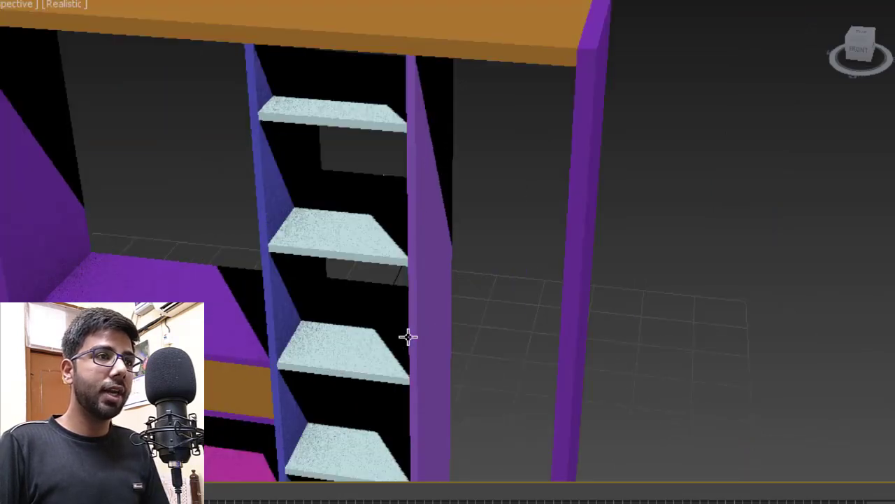
# - Delete the topmost light-blue shelf, leaving evenly spaced shelves in the middle bay
pyautogui.keyDown('alt'); pyautogui.moveTo(408, 337); pyautogui.dragTo(449, 305, button='middle'); pyautogui.keyUp('alt')
pyautogui.scroll(-5, 398, 222)
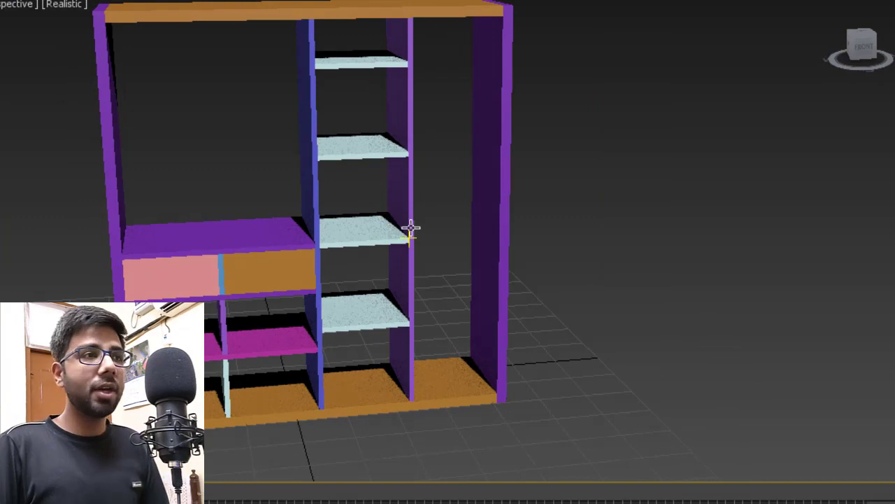
pyautogui.scroll(5, 396, 237)
pyautogui.scroll(-5, 395, 242)
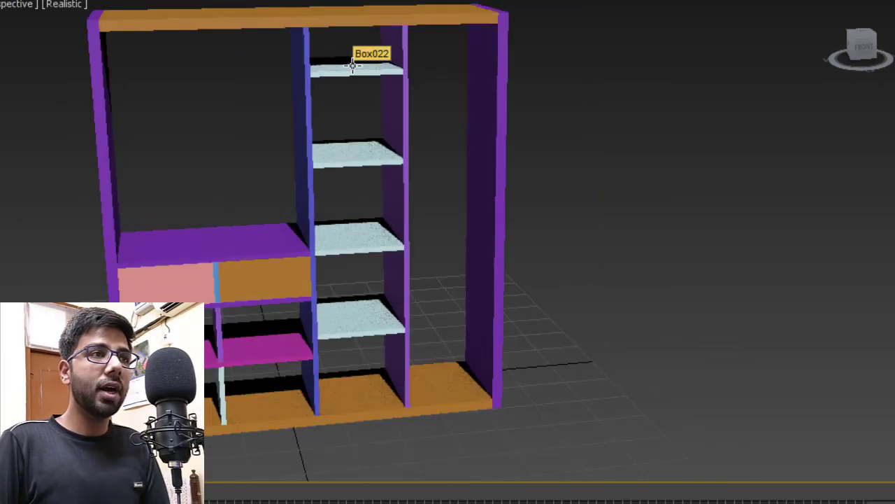
pyautogui.click(356, 72)
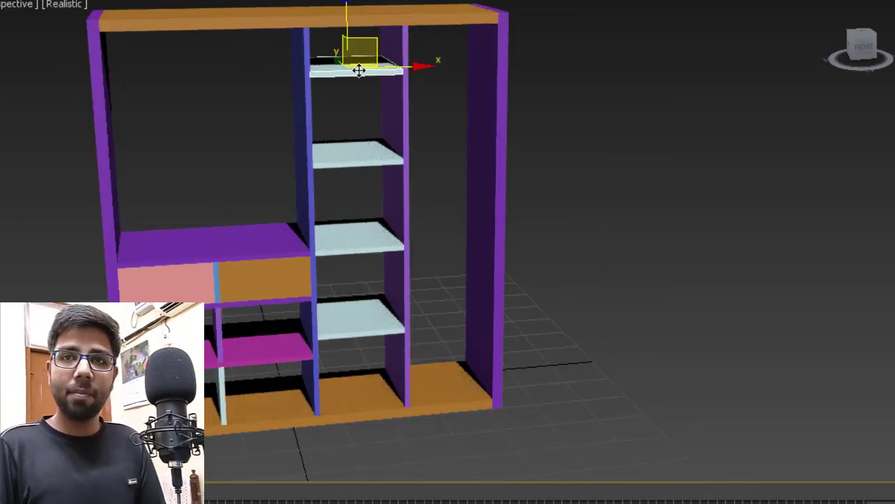
pyautogui.press('Delete')
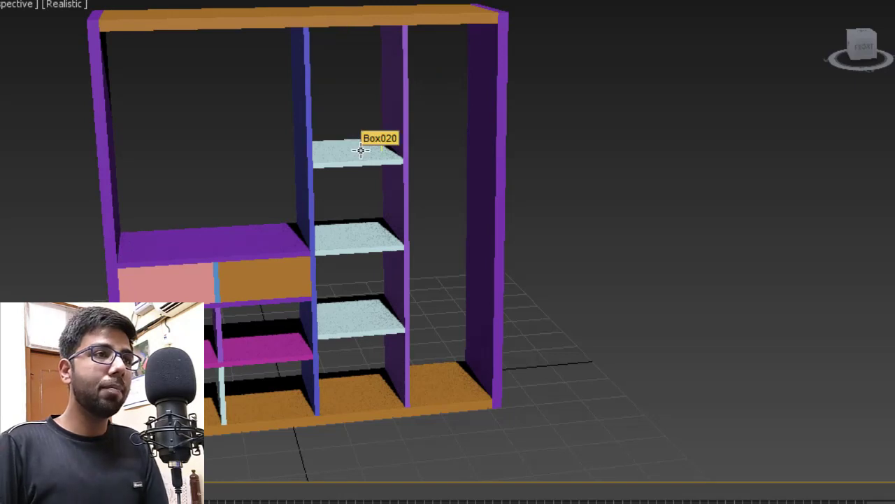
pyautogui.click(336, 307)
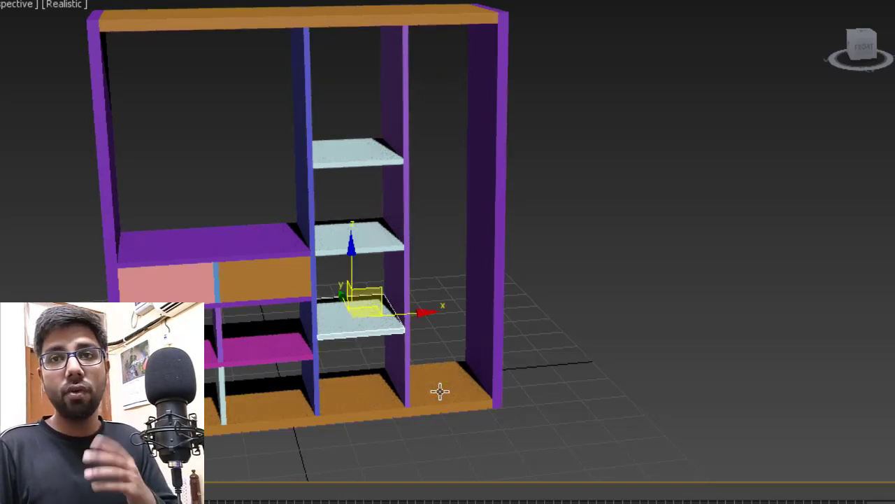
pyautogui.click(540, 356)
# - Start a new box by drawing its base on the right bay floor
pyautogui.scroll(6, 386, 370)
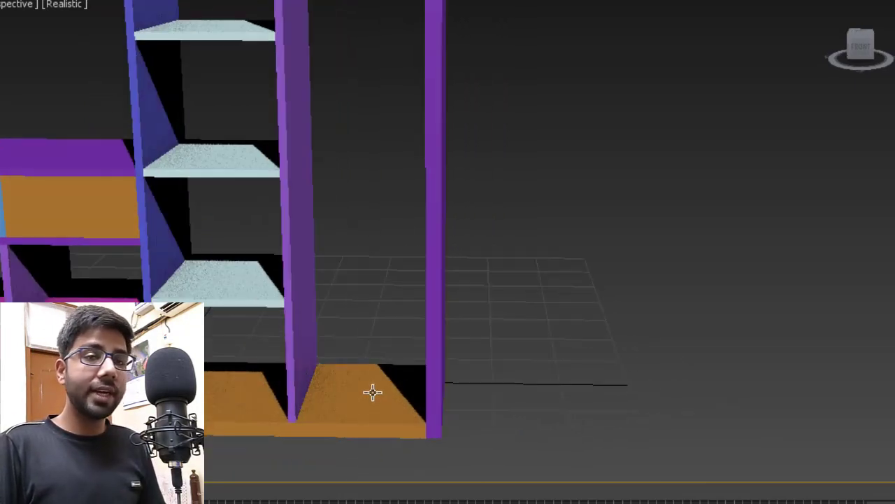
pyautogui.scroll(2, 392, 400)
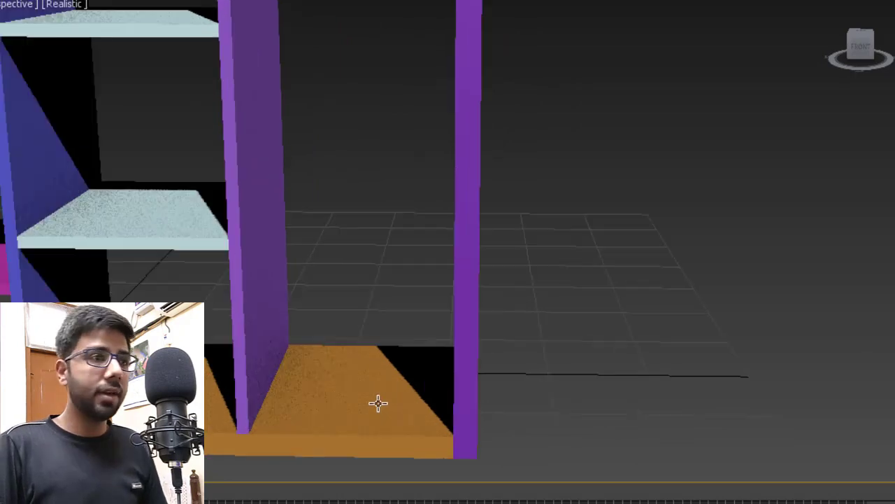
pyautogui.keyDown('alt'); pyautogui.moveTo(378, 402); pyautogui.dragTo(392, 391, button='middle'); pyautogui.keyUp('alt')
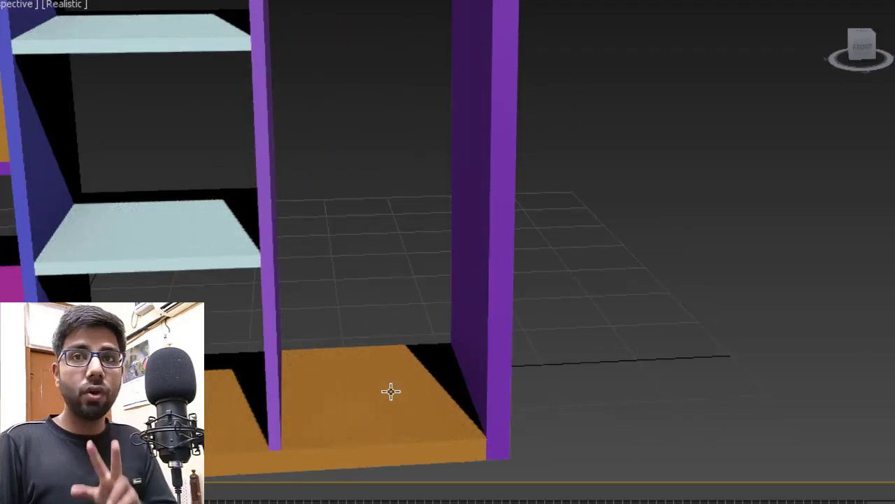
pyautogui.click(743, 18)
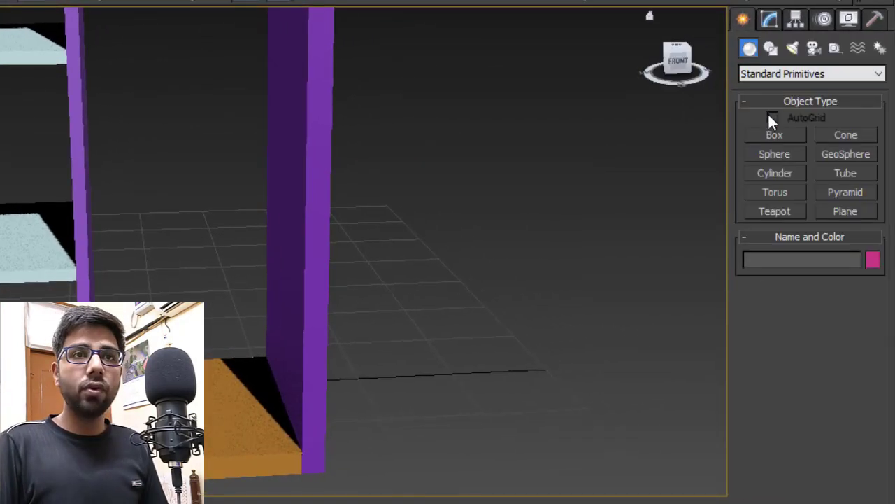
pyautogui.click(775, 135)
pyautogui.moveTo(99, 364); pyautogui.dragTo(300, 453)
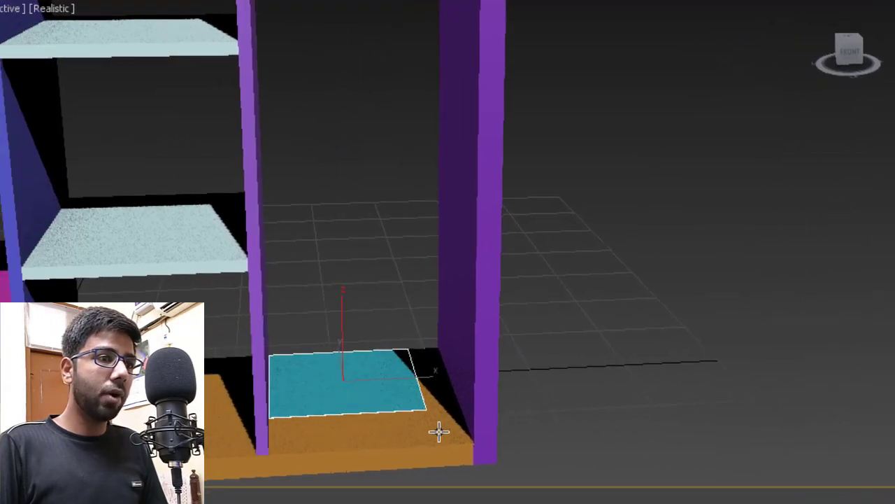
# - Finish the cyan box in the right bay with a height of 8"
pyautogui.moveTo(473, 443); pyautogui.dragTo(474, 444)
pyautogui.click(476, 320)
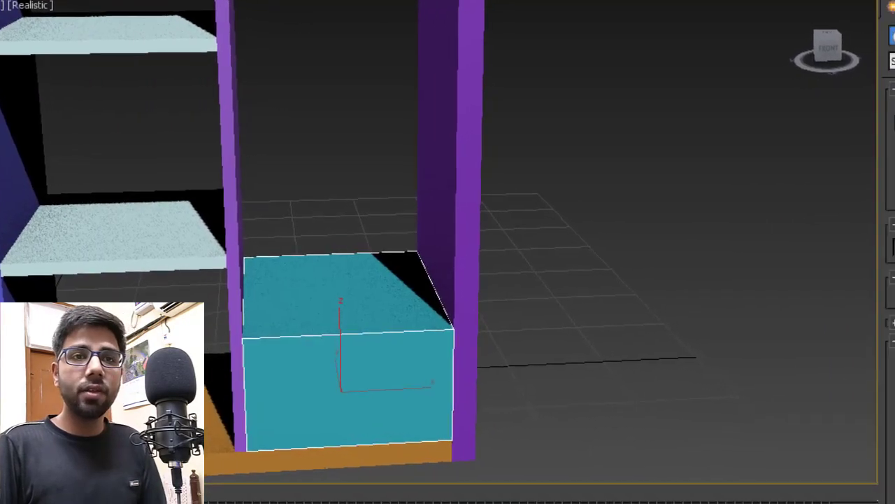
pyautogui.doubleClick(871, 385)
pyautogui.write('8')
pyautogui.press('Return')
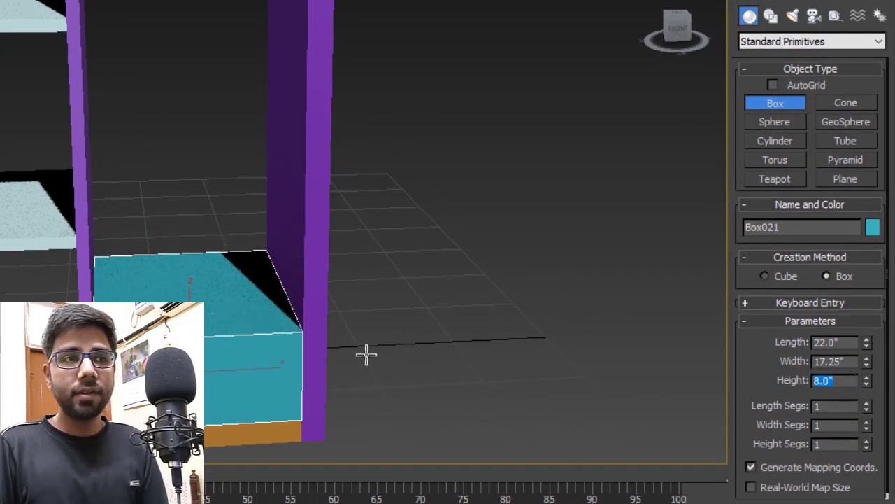
# - Draw a thin purple slab 1" high on top of the cyan box
pyautogui.keyDown('alt'); pyautogui.moveTo(385, 357); pyautogui.dragTo(143, 293, button='middle'); pyautogui.keyUp('alt')
pyautogui.moveTo(126, 246); pyautogui.dragTo(260, 349)
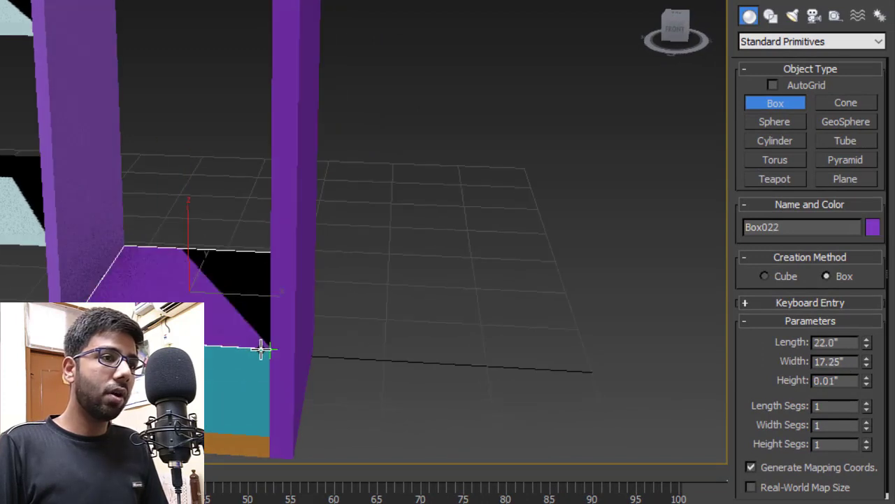
pyautogui.click(268, 284)
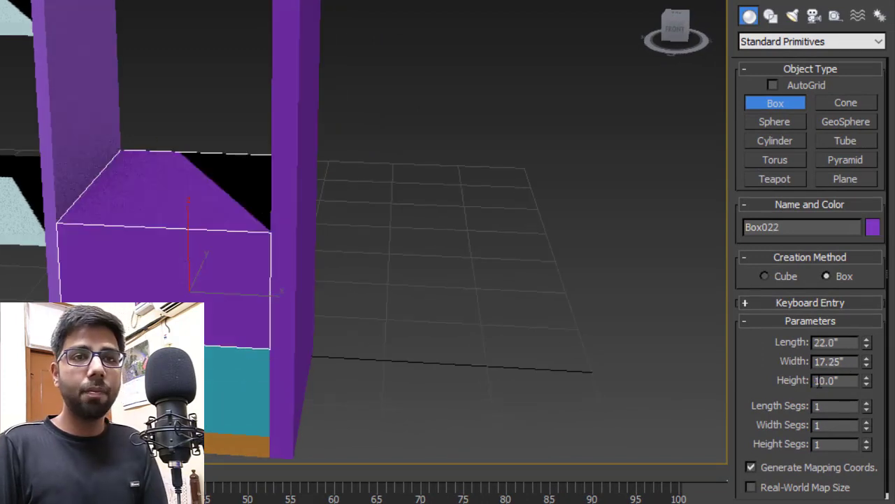
pyautogui.moveTo(856, 386); pyautogui.dragTo(686, 382)
pyautogui.write('1')
pyautogui.press('Return')
# - Stack a copy of the cyan box and purple slab above, then begin a new box on the upper shelf
pyautogui.press('w')
pyautogui.keyDown('alt'); pyautogui.moveTo(165, 371); pyautogui.dragTo(187, 354, button='middle'); pyautogui.keyUp('alt')
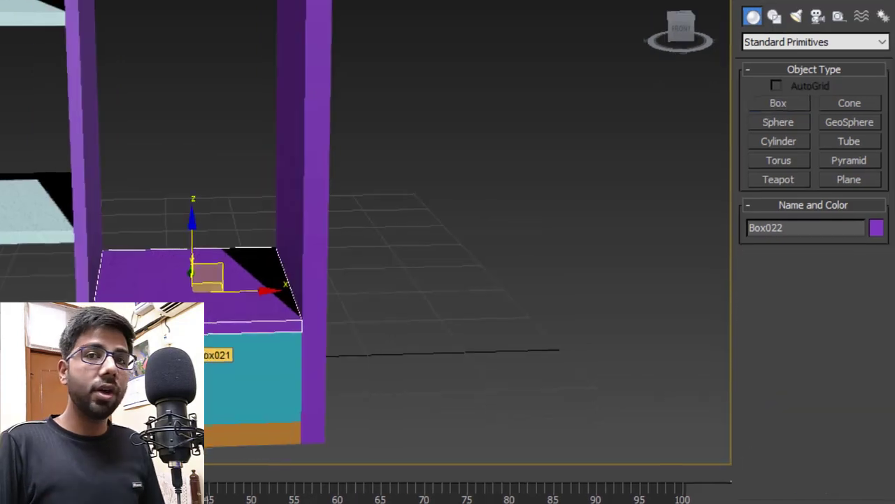
pyautogui.click(192, 367)
pyautogui.click(285, 330)
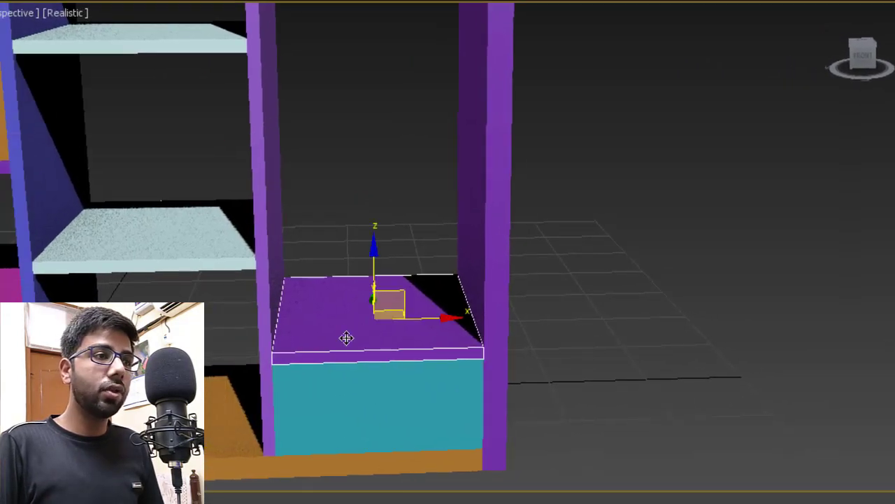
pyautogui.keyDown('ctrl'); pyautogui.click(296, 409); pyautogui.keyUp('ctrl')
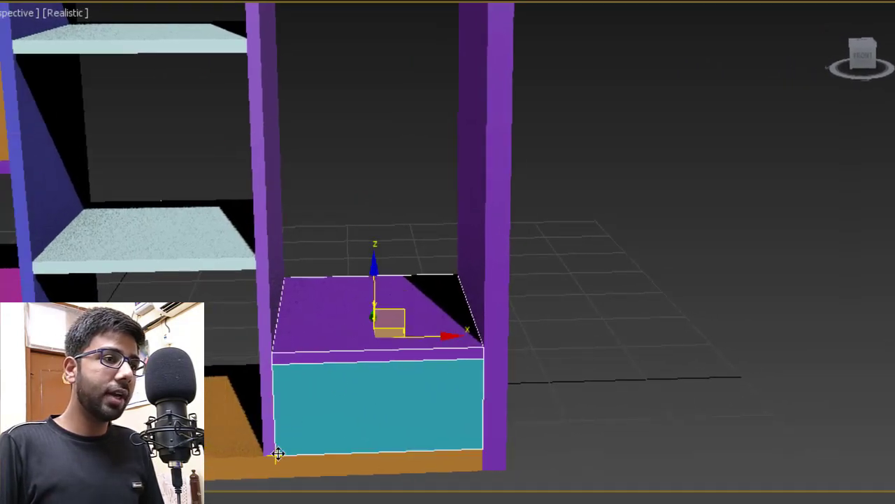
pyautogui.moveTo(278, 454)
pyautogui.keyDown('shift'); pyautogui.mouseDown()
pyautogui.moveTo(290, 402)
pyautogui.moveTo(278, 350)
pyautogui.mouseUp(); pyautogui.keyUp('shift')
pyautogui.click(500, 337)
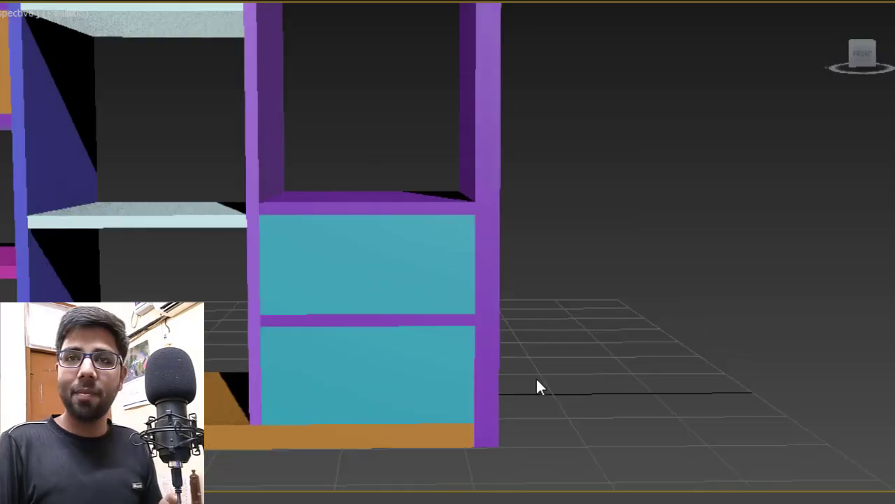
pyautogui.moveTo(568, 337)
pyautogui.mouseDown(button='middle')
pyautogui.moveTo(519, 409)
pyautogui.moveTo(525, 444)
pyautogui.mouseUp(button='middle')
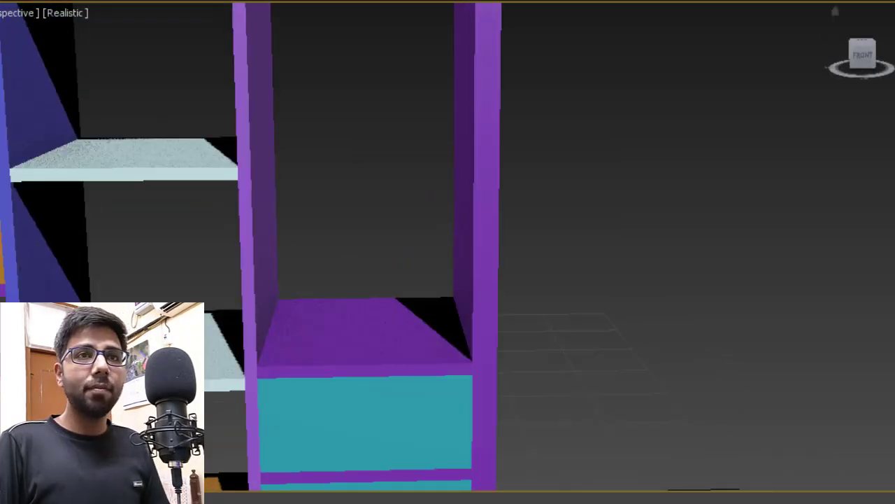
pyautogui.moveTo(280, 300); pyautogui.dragTo(474, 371)
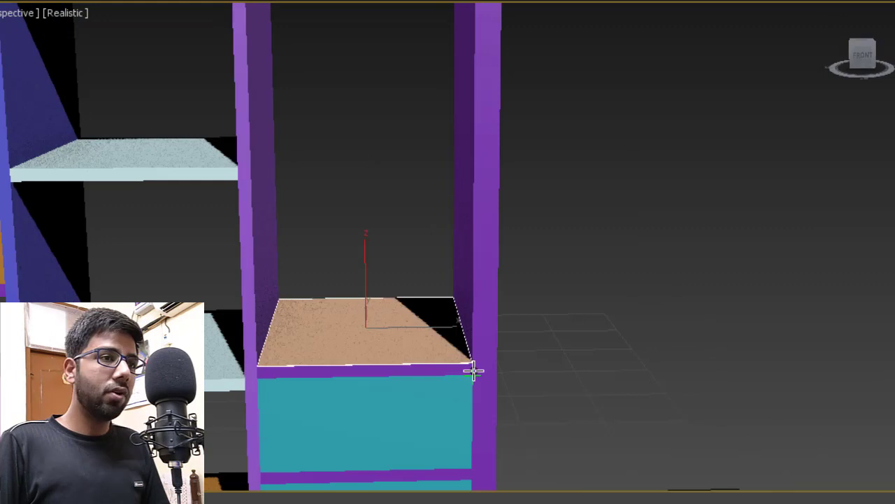
# - Give the new tan box on the upper shelf a height of 16"
pyautogui.click(474, 193)
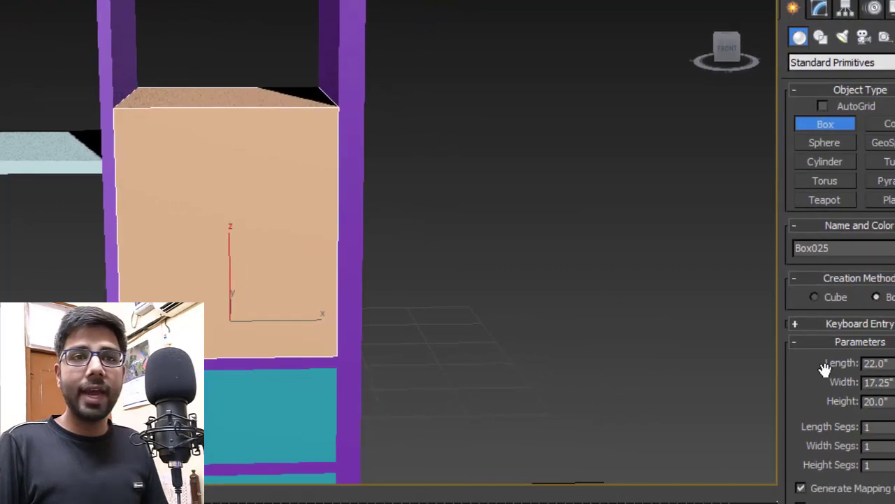
pyautogui.doubleClick(852, 400)
pyautogui.write('16')
pyautogui.press('Return')
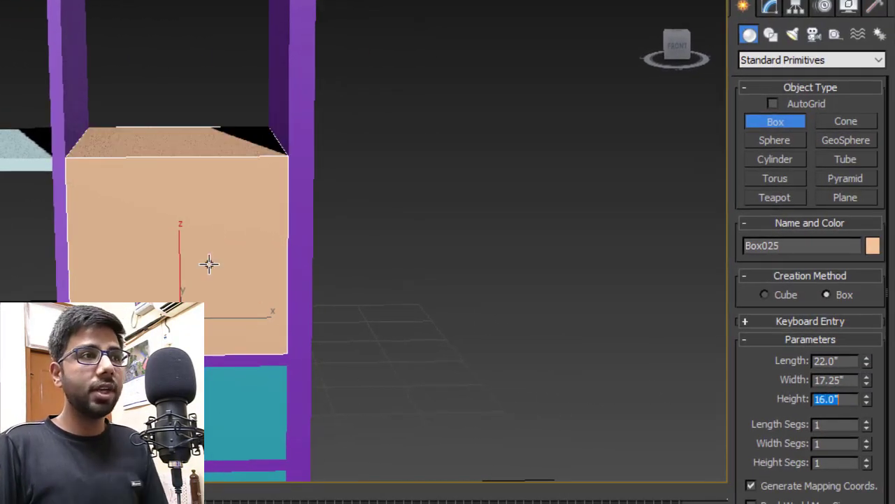
pyautogui.moveTo(207, 264); pyautogui.dragTo(225, 258, button='middle')
pyautogui.press('w')
# - Shift-copy the purple shelf and tan box upward repeatedly to stack more shelves
pyautogui.click(258, 368)
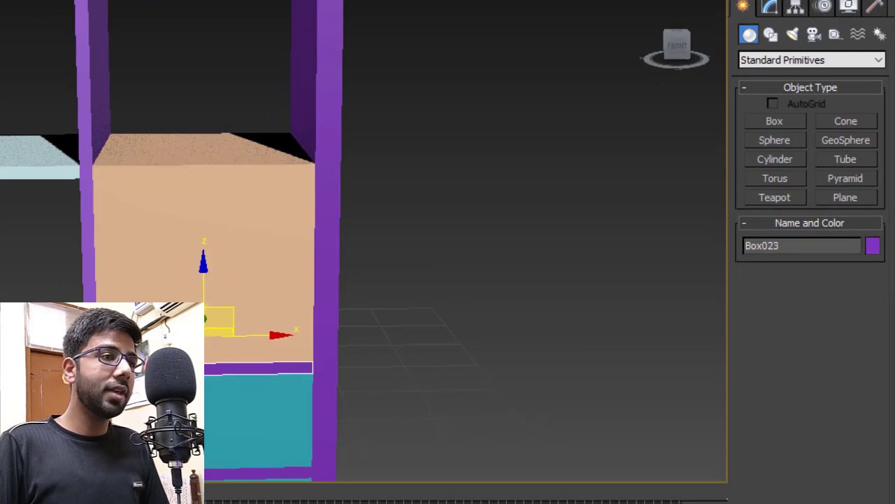
pyautogui.moveTo(97, 374)
pyautogui.keyDown('shift'); pyautogui.mouseDown()
pyautogui.moveTo(117, 170)
pyautogui.moveTo(98, 163)
pyautogui.mouseUp(); pyautogui.keyUp('shift')
pyautogui.click(191, 223)
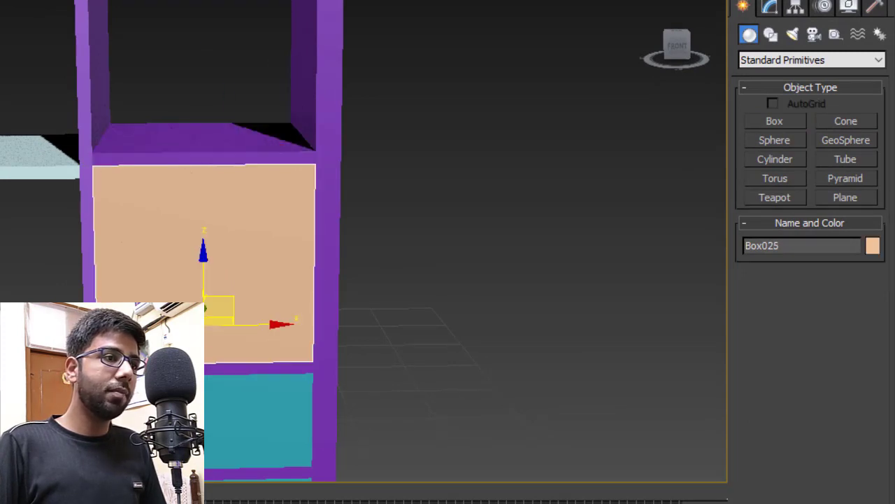
pyautogui.keyDown('shift'); pyautogui.moveTo(98, 362); pyautogui.dragTo(100, 163); pyautogui.keyUp('shift')
pyautogui.click(312, 328)
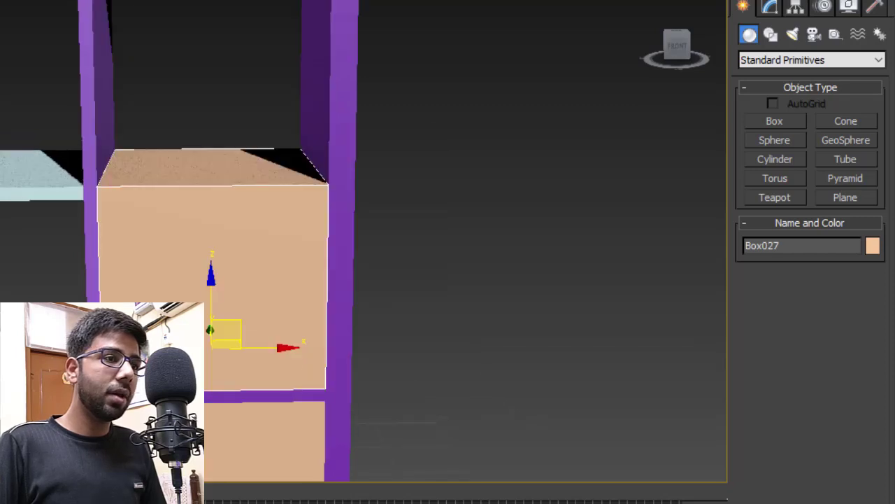
pyautogui.keyDown('shift'); pyautogui.moveTo(104, 372); pyautogui.dragTo(105, 183); pyautogui.keyUp('shift')
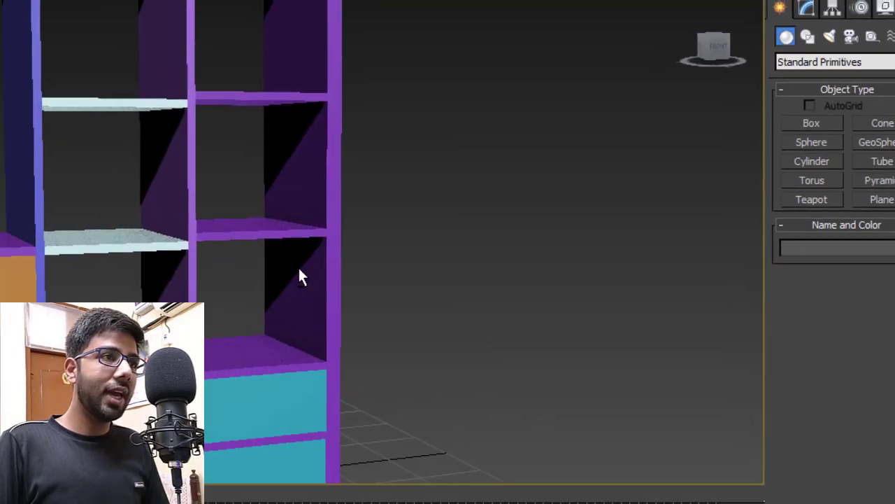
pyautogui.keyDown('alt'); pyautogui.moveTo(299, 269); pyautogui.dragTo(302, 288, button='middle'); pyautogui.keyUp('alt')
pyautogui.moveTo(432, 296); pyautogui.dragTo(450, 326, button='middle')
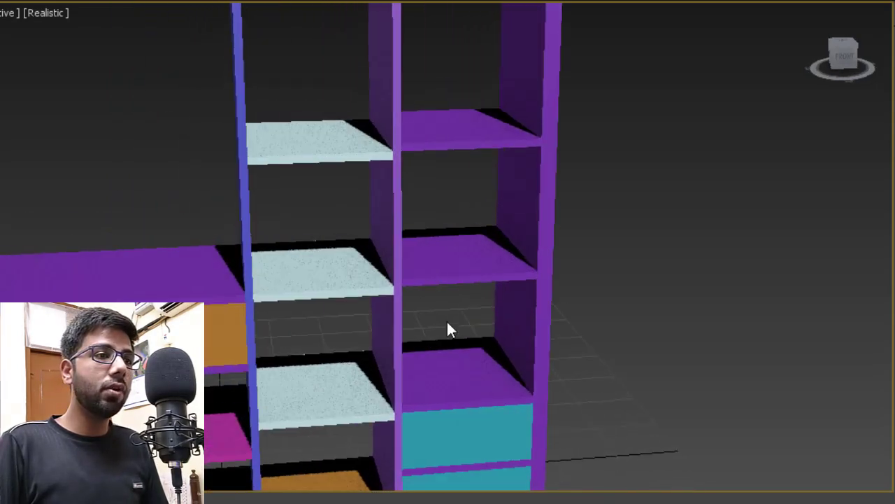
# - Raise the pale middle-column shelf to Z 20, then to Z 21
pyautogui.scroll(3, 448, 443)
pyautogui.scroll(3, 434, 385)
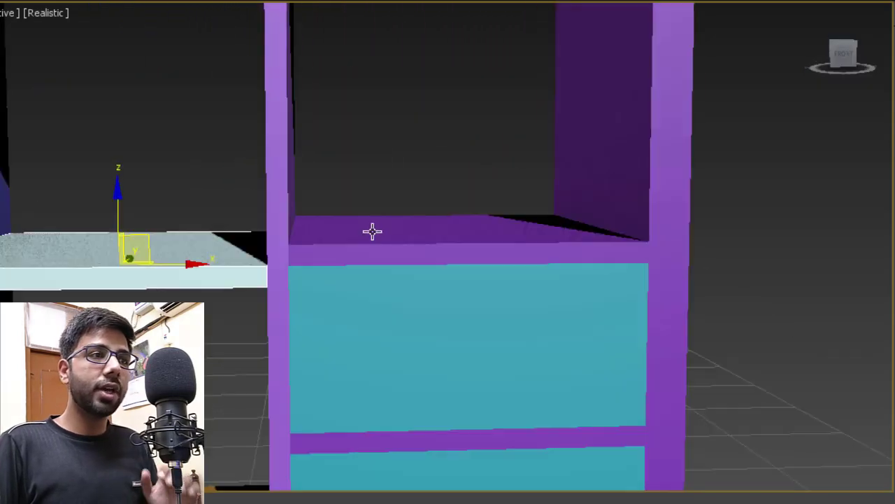
pyautogui.scroll(-5, 414, 259)
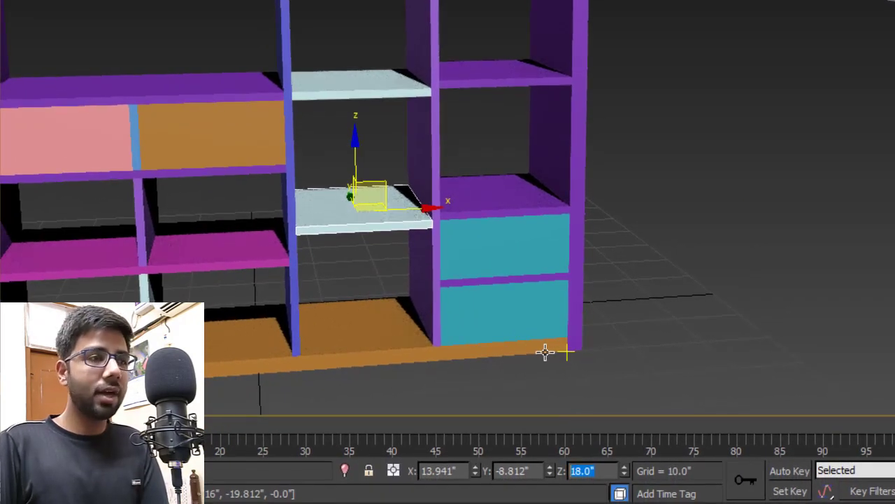
pyautogui.write('20')
pyautogui.press('Return')
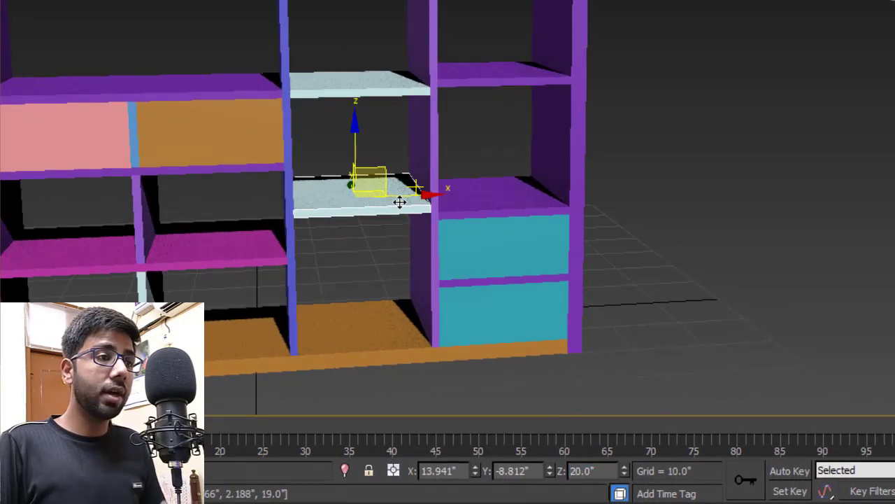
pyautogui.doubleClick(583, 470)
pyautogui.write('21')
pyautogui.press('Return')
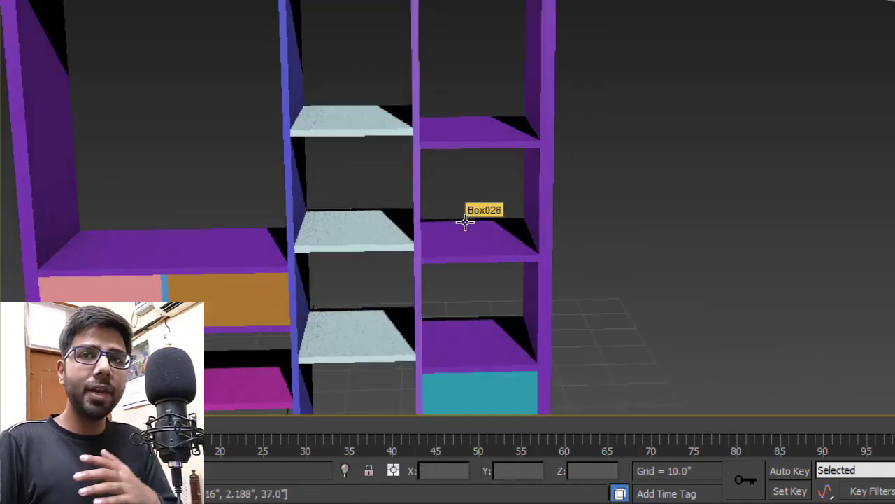
# - Nudge the purple right-column shelf slightly up, then select the pink drawer front on the left
pyautogui.click(467, 231)
pyautogui.moveTo(468, 231); pyautogui.dragTo(482, 238)
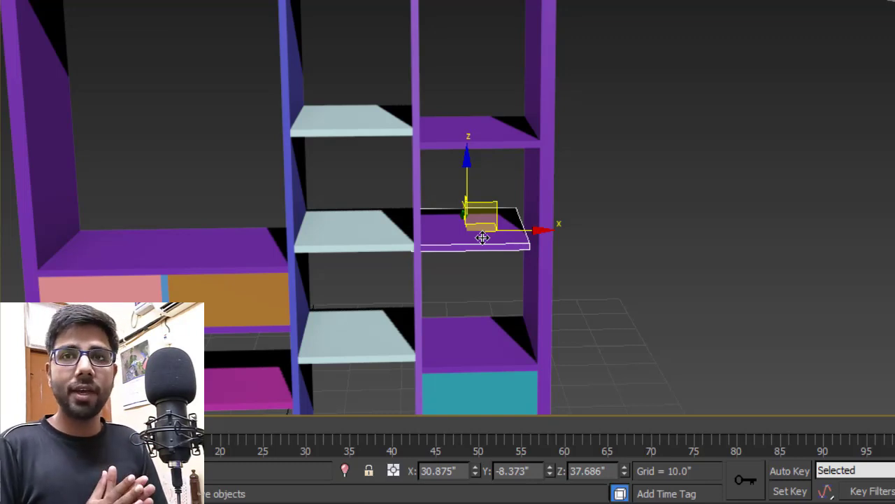
pyautogui.scroll(-5, 413, 154)
pyautogui.scroll(8, 346, 250)
pyautogui.click(347, 249)
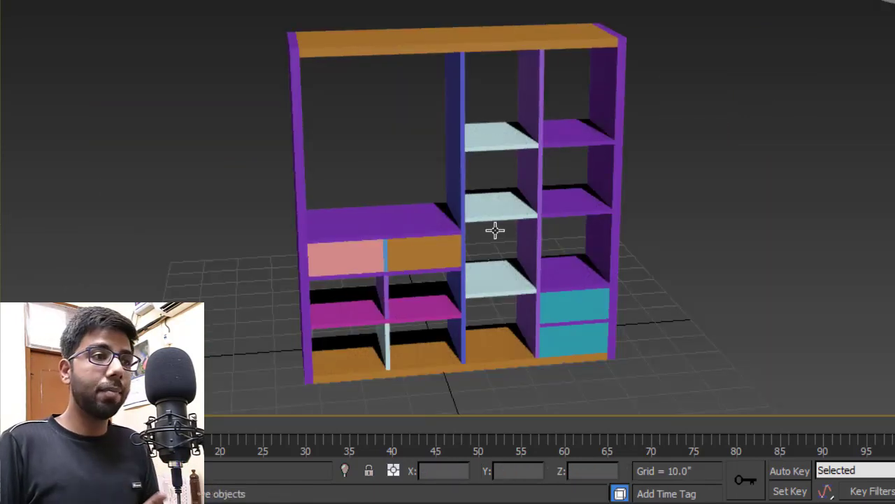
pyautogui.scroll(5, 365, 253)
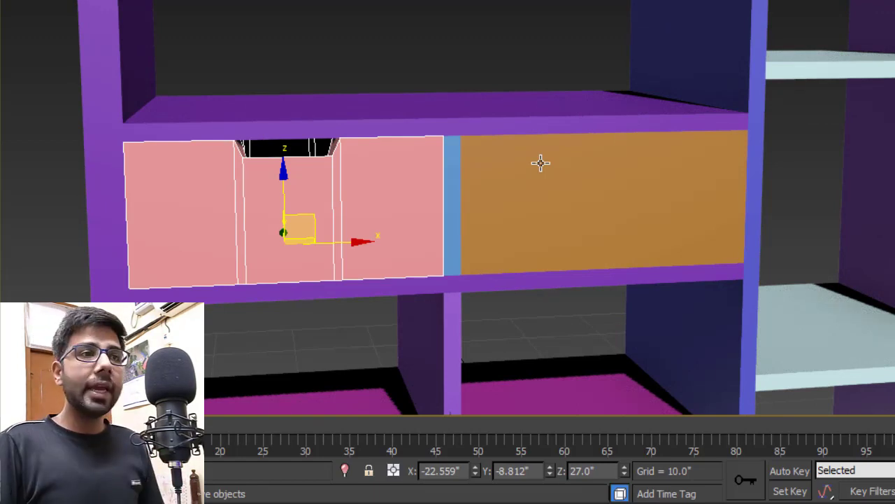
pyautogui.scroll(-3, 452, 110)
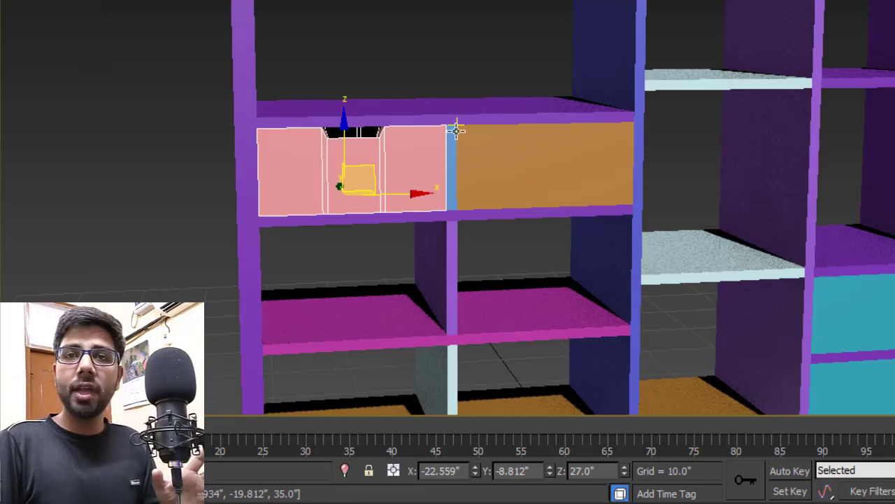
pyautogui.scroll(3, 401, 170)
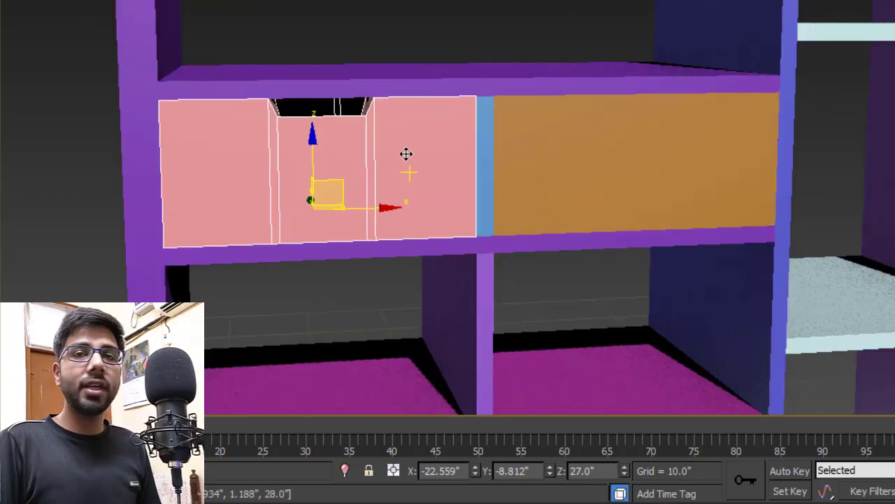
pyautogui.scroll(2, 378, 162)
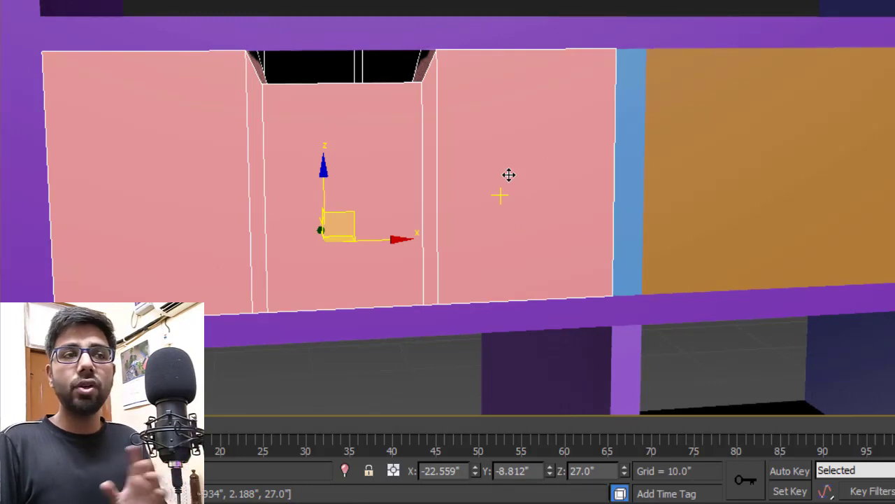
pyautogui.moveTo(680, 164); pyautogui.dragTo(585, 138, button='middle')
# - Resize the orange drawer front to Width 17 and Height 7.75
pyautogui.click(584, 113)
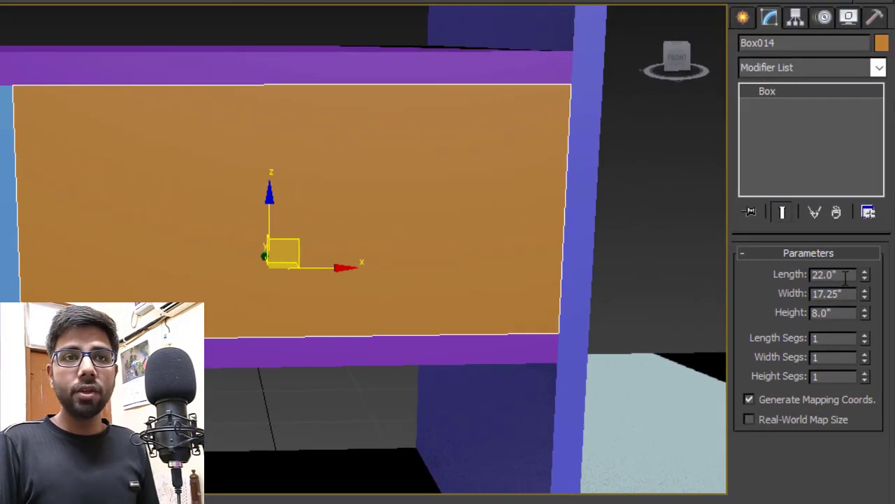
pyautogui.doubleClick(852, 293)
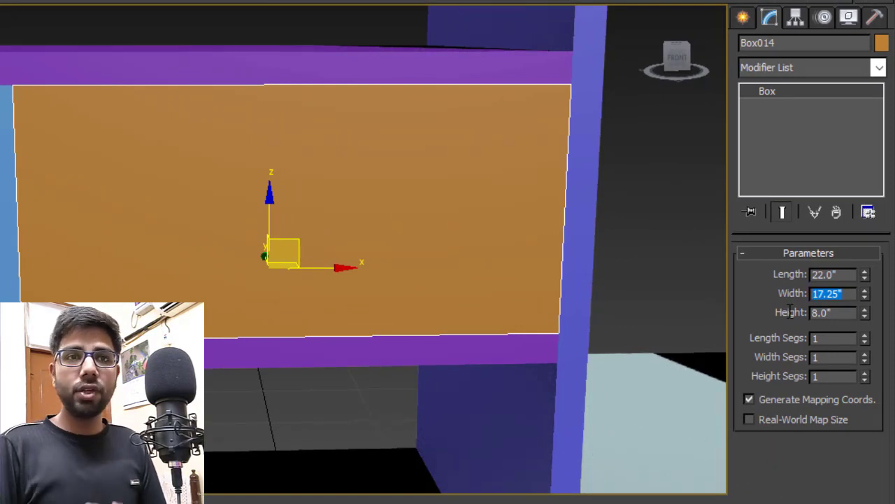
pyautogui.write('17')
pyautogui.press('Return')
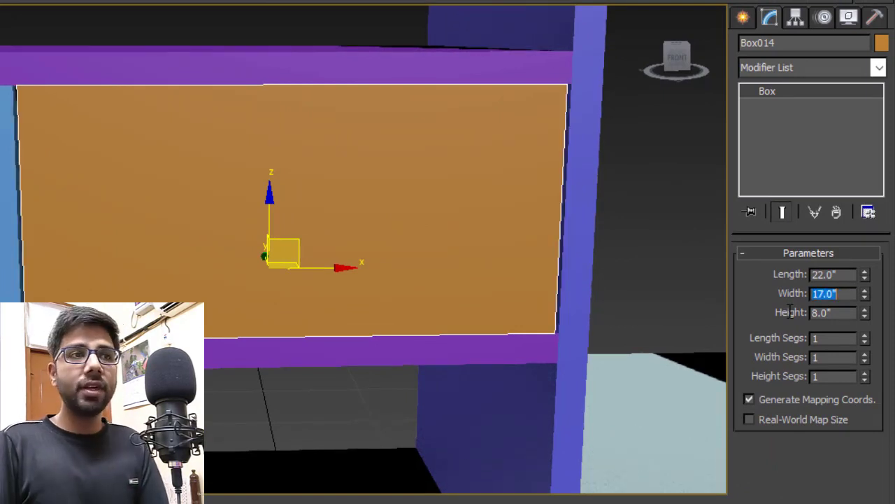
pyautogui.press('Tab')
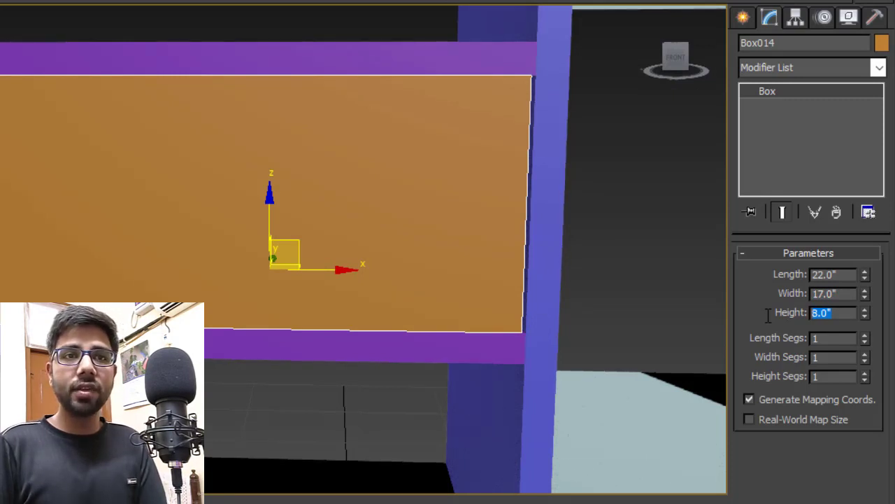
pyautogui.write('7.75')
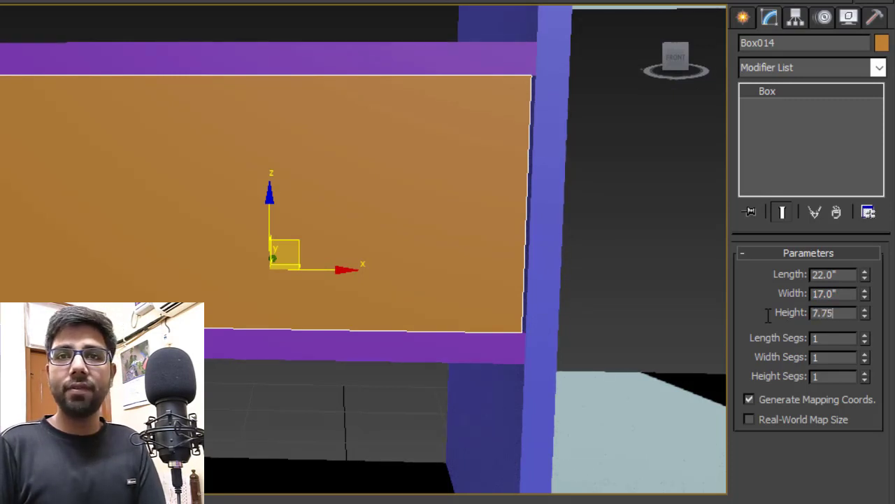
pyautogui.press('Return')
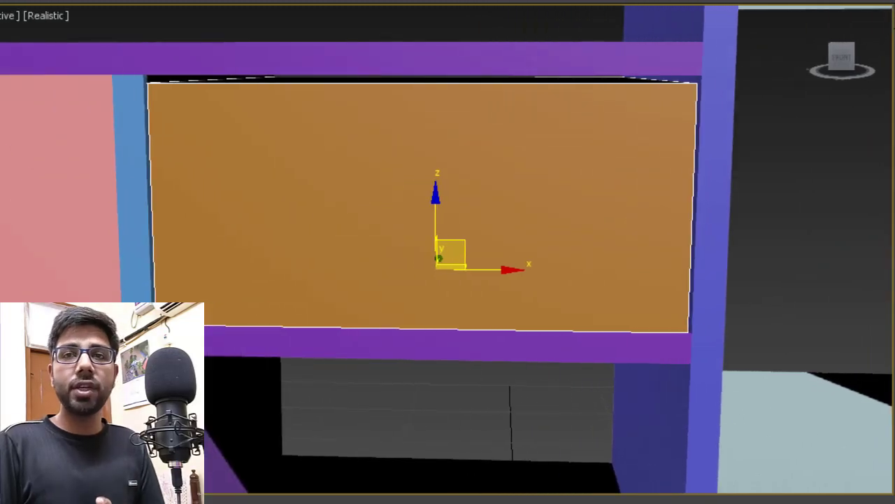
# - Raise the orange drawer front to Z 27.125 and inspect it
pyautogui.keyDown('alt'); pyautogui.moveTo(362, 183); pyautogui.dragTo(298, 184, button='middle'); pyautogui.keyUp('alt')
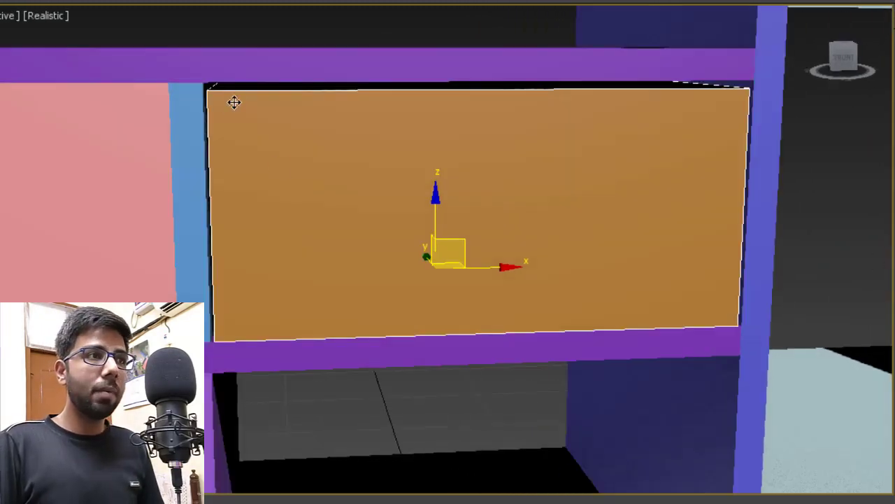
pyautogui.keyDown('alt'); pyautogui.moveTo(329, 273); pyautogui.dragTo(315, 252, button='middle'); pyautogui.keyUp('alt')
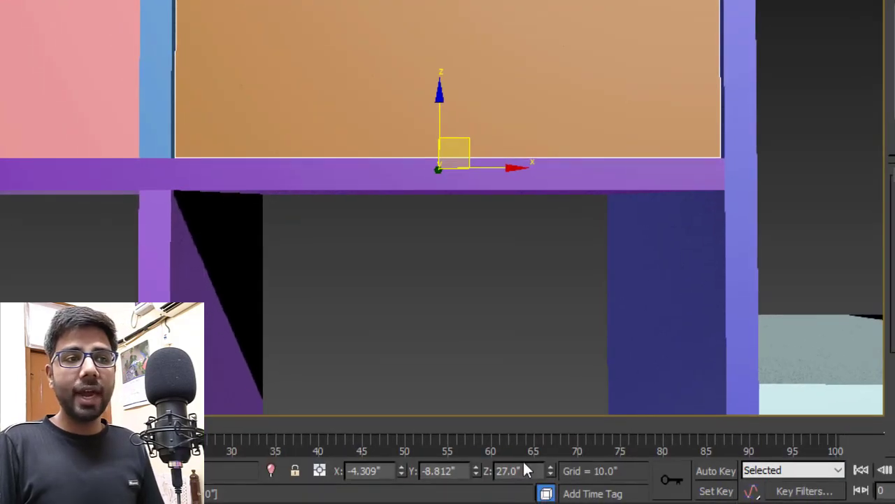
pyautogui.click(530, 474)
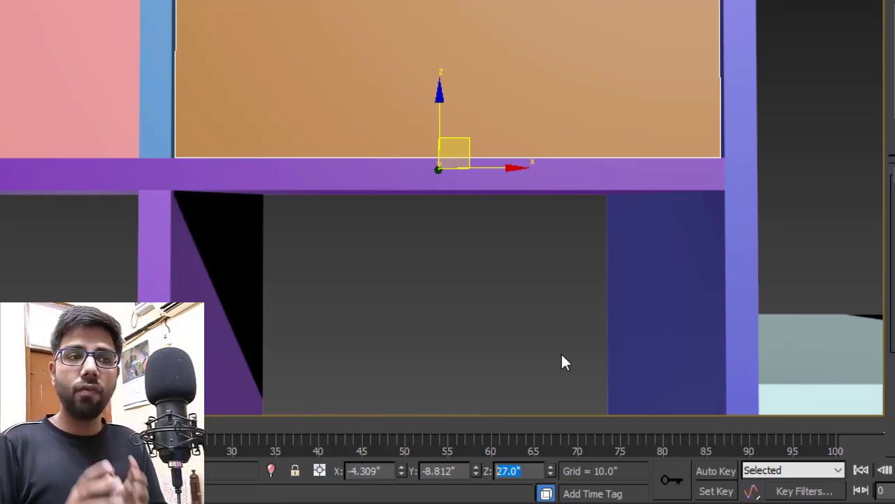
pyautogui.write('27.')
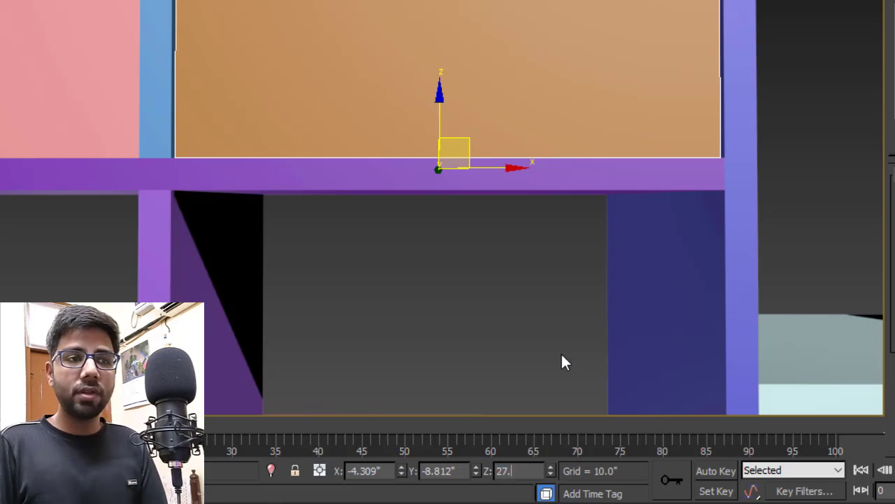
pyautogui.write('125')
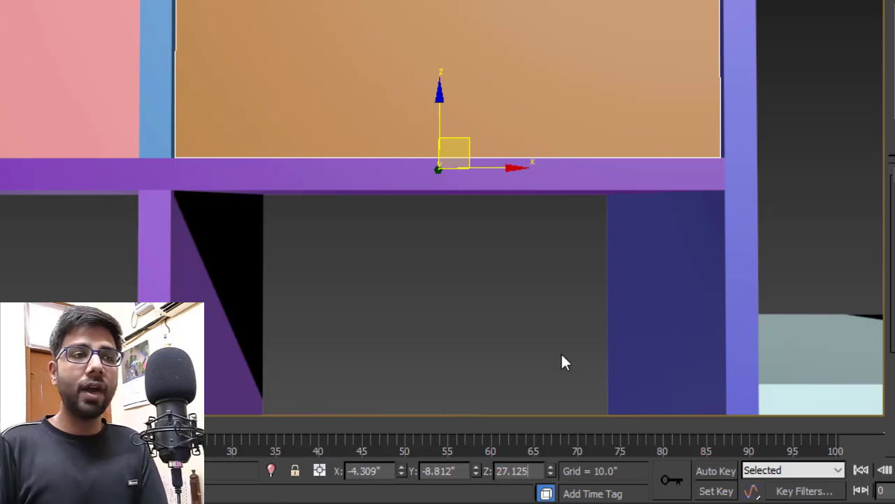
pyautogui.press('Return')
pyautogui.scroll(-3, 511, 221)
pyautogui.click(517, 224)
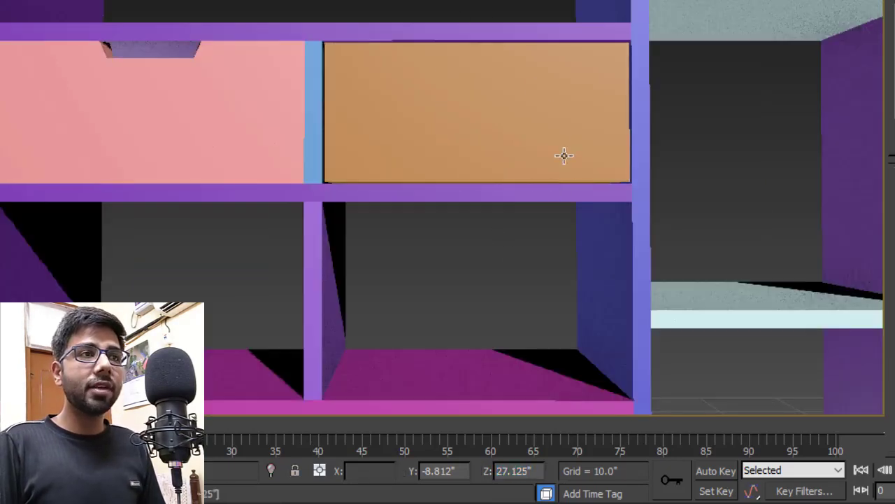
pyautogui.scroll(3, 548, 138)
pyautogui.keyDown('alt'); pyautogui.moveTo(550, 152); pyautogui.dragTo(555, 175, button='middle'); pyautogui.keyUp('alt')
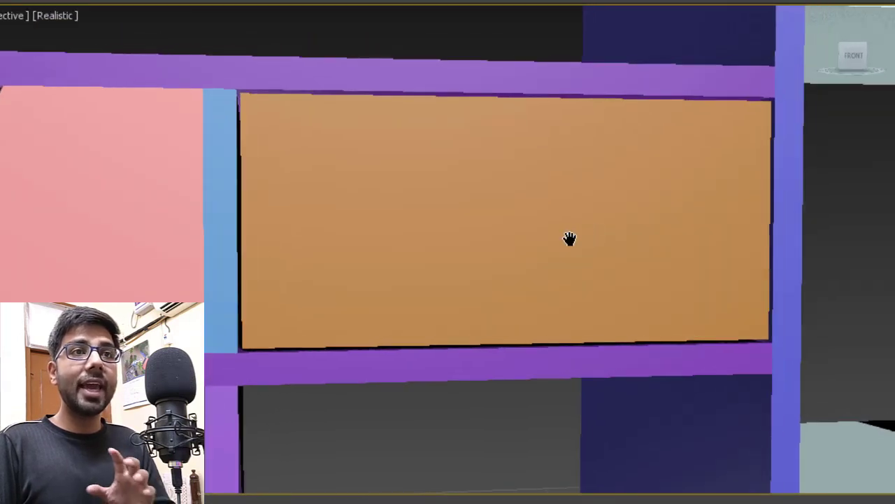
pyautogui.click(576, 234)
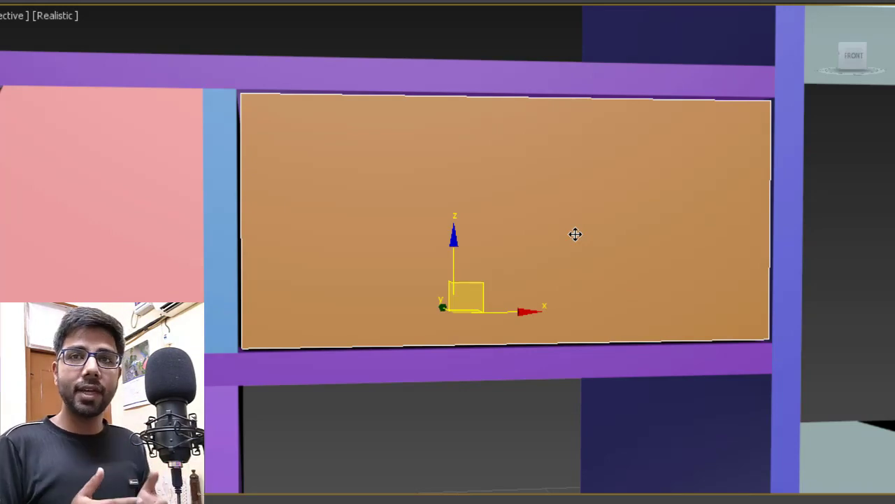
pyautogui.keyDown('alt'); pyautogui.moveTo(444, 209); pyautogui.dragTo(450, 229, button='middle'); pyautogui.keyUp('alt')
# - Isolate the orange drawer and convert it to Editable Poly
pyautogui.hotkey('alt', 'q')
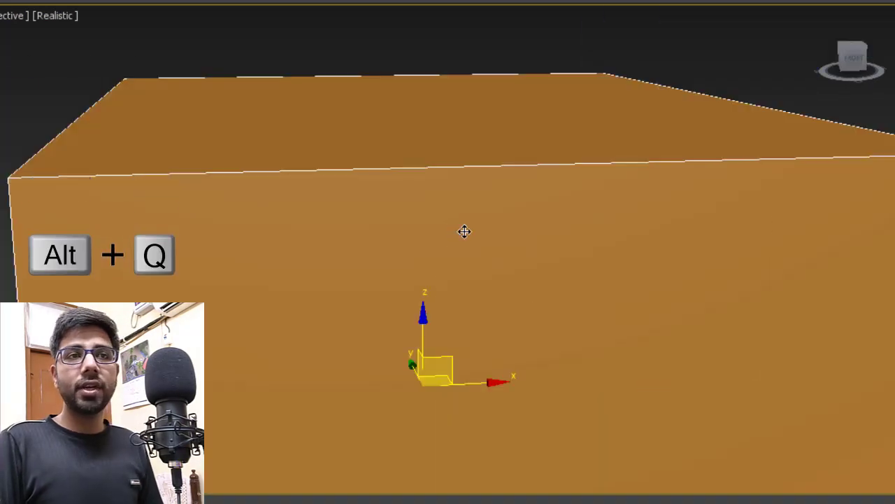
pyautogui.rightClick(466, 206)
pyautogui.moveTo(637, 370)
pyautogui.click(713, 385)
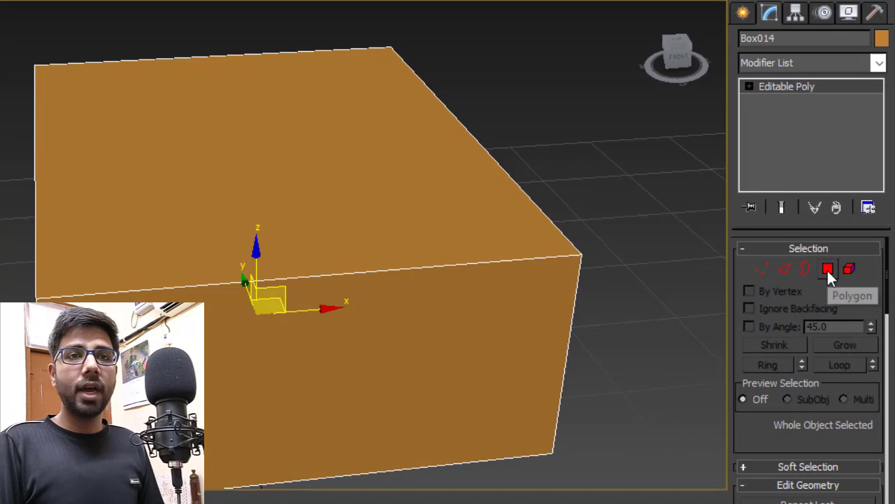
# - Inset the drawer's top polygon by 1.0
pyautogui.click(829, 268)
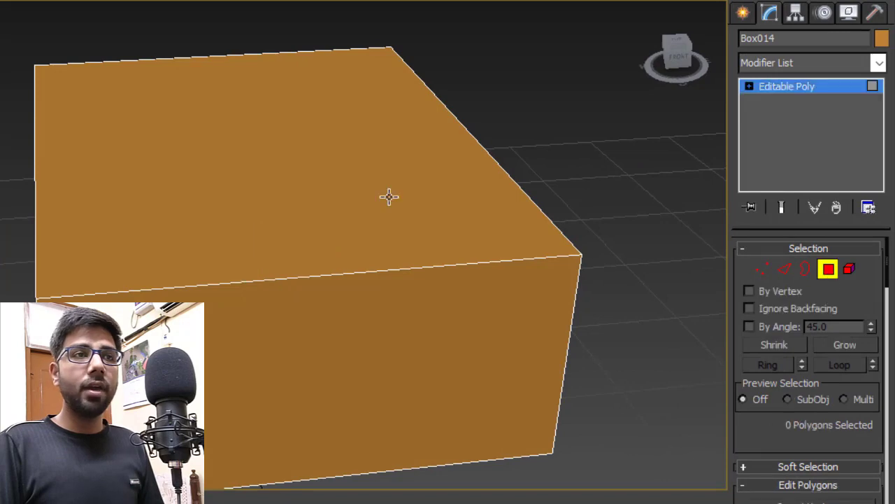
pyautogui.click(375, 186)
pyautogui.rightClick(375, 186)
pyautogui.click(194, 276)
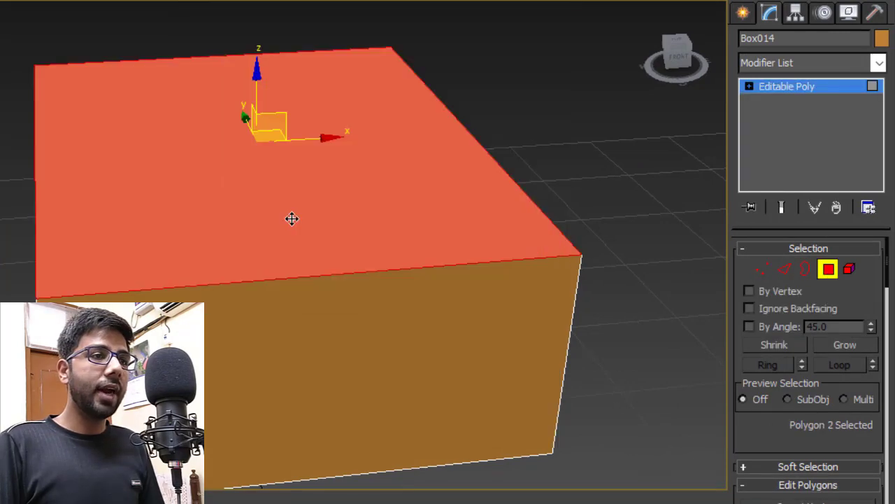
pyautogui.rightClick(288, 215)
pyautogui.click(238, 309)
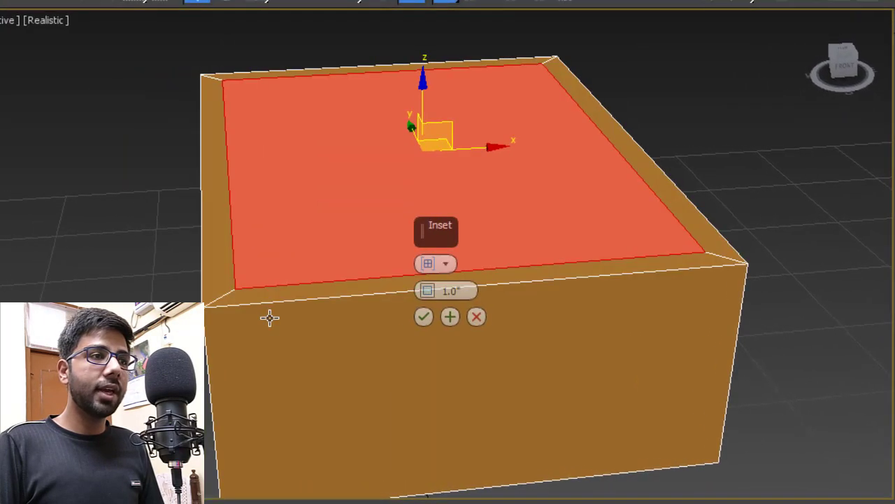
pyautogui.click(424, 317)
# - Extrude the inset top face by -7 to hollow out the drawer
pyautogui.rightClick(345, 201)
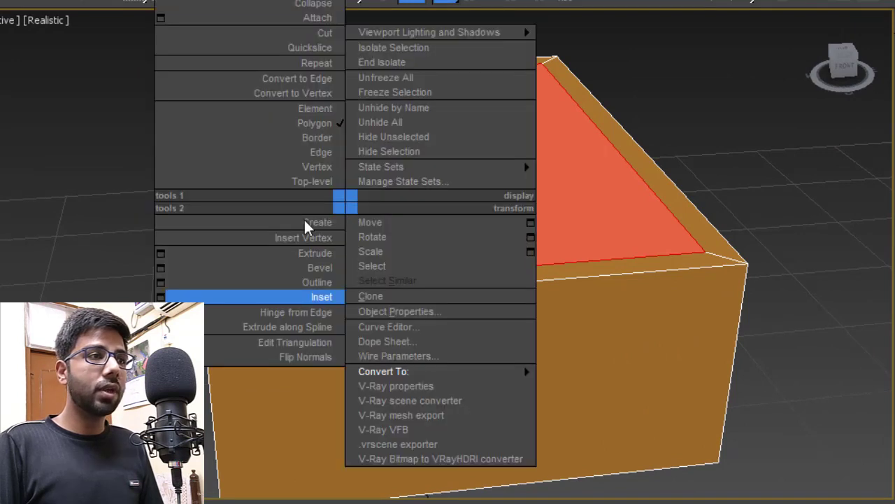
pyautogui.click(162, 254)
pyautogui.doubleClick(466, 291)
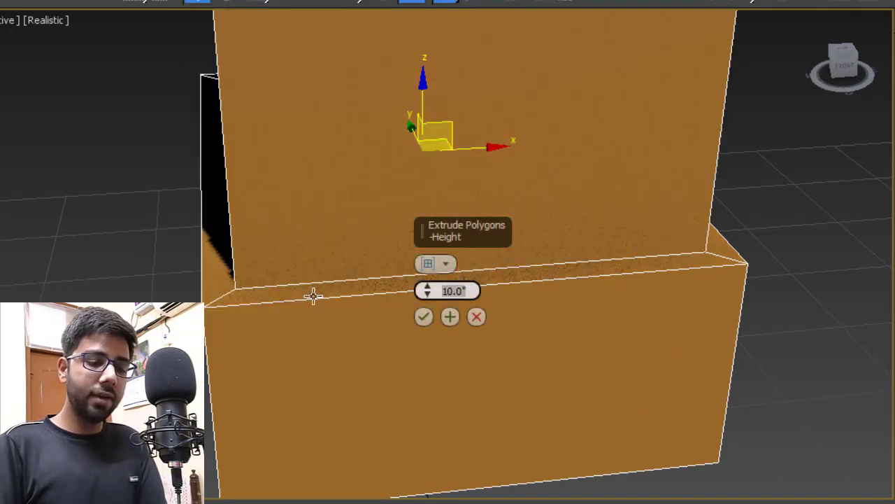
pyautogui.write('-7')
pyautogui.click(422, 319)
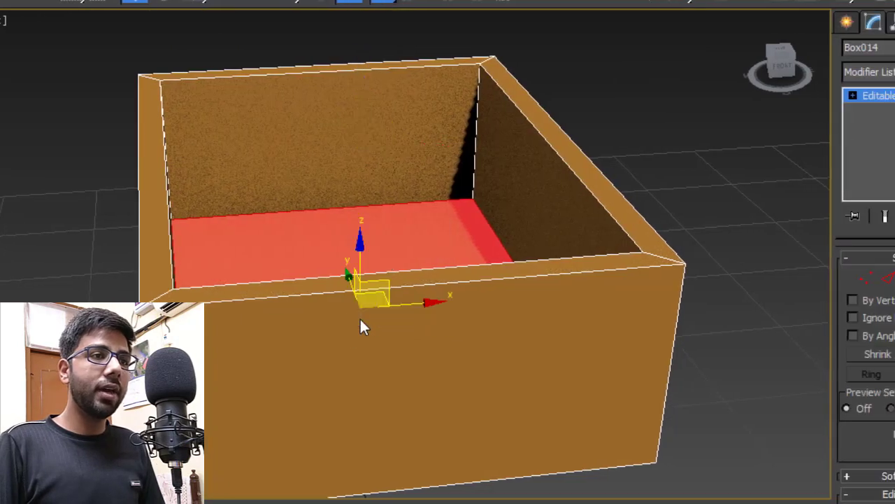
pyautogui.click(785, 278)
pyautogui.scroll(-5, 196, 183)
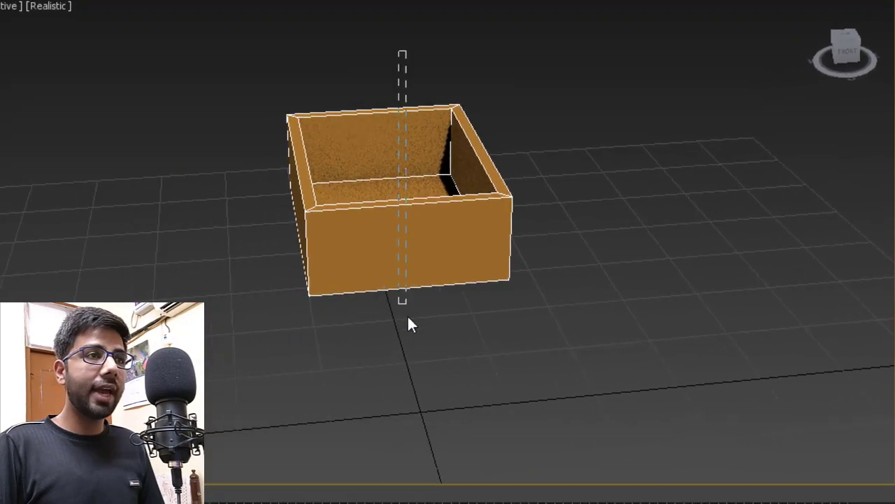
# - Connect the drawer's lengthwise edges with 2 segments to add two vertical edge loops
pyautogui.moveTo(408, 316); pyautogui.dragTo(408, 318)
pyautogui.scroll(4, 422, 205)
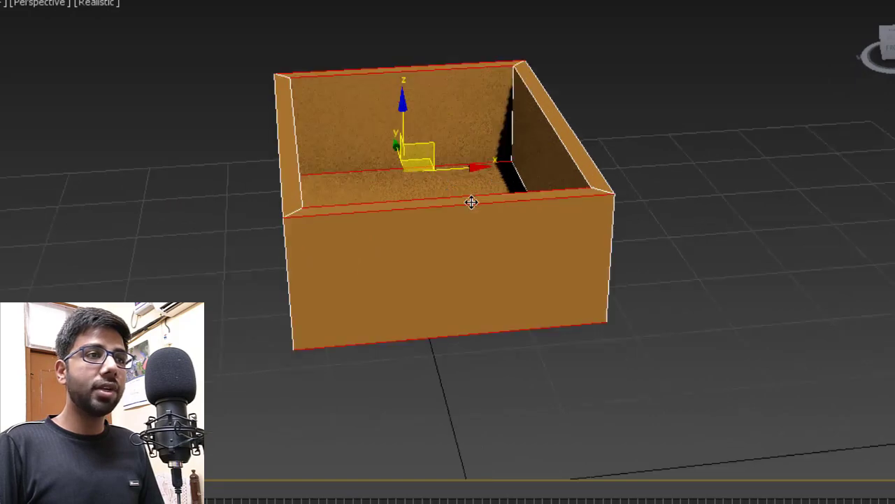
pyautogui.moveTo(423, 206)
pyautogui.keyDown('alt'); pyautogui.mouseDown(button='middle')
pyautogui.moveTo(404, 135)
pyautogui.moveTo(427, 203)
pyautogui.mouseUp(button='middle'); pyautogui.keyUp('alt')
pyautogui.scroll(-3, 432, 224)
pyautogui.rightClick(428, 216)
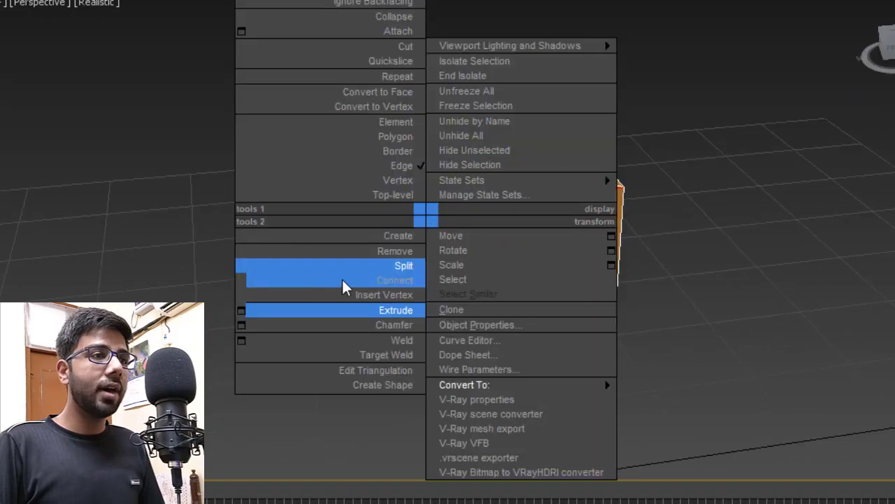
pyautogui.click(241, 279)
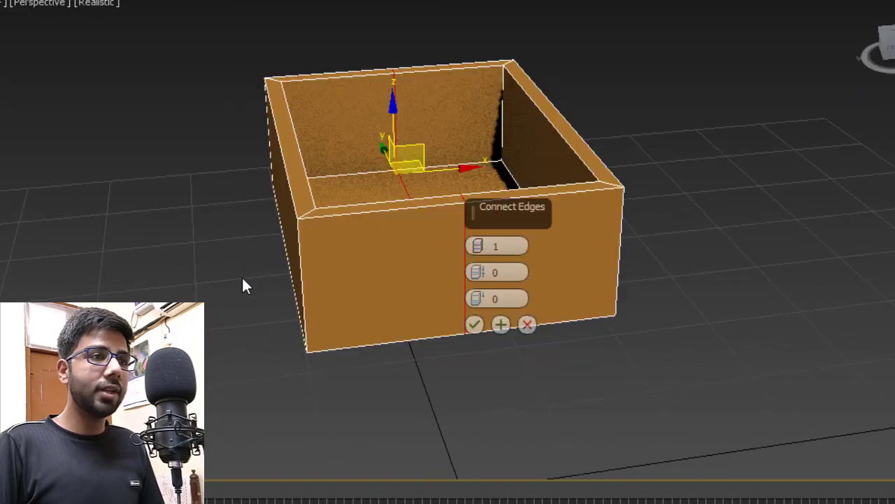
pyautogui.click(476, 245)
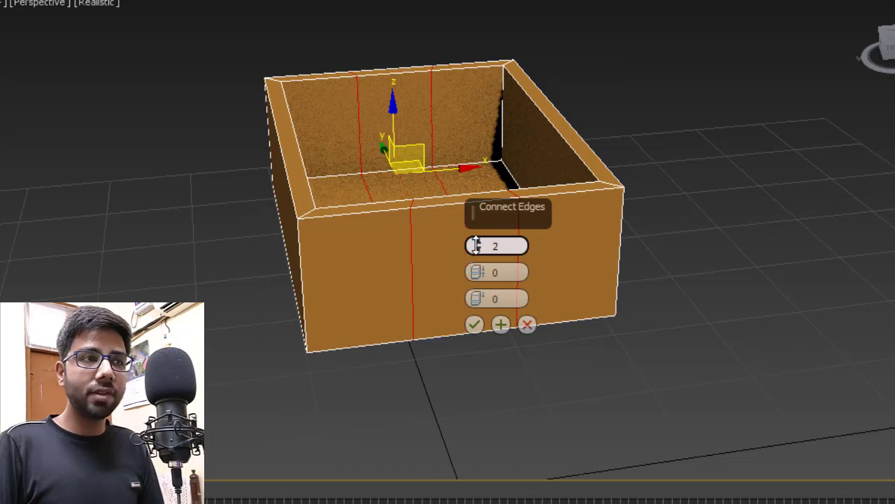
pyautogui.click(474, 324)
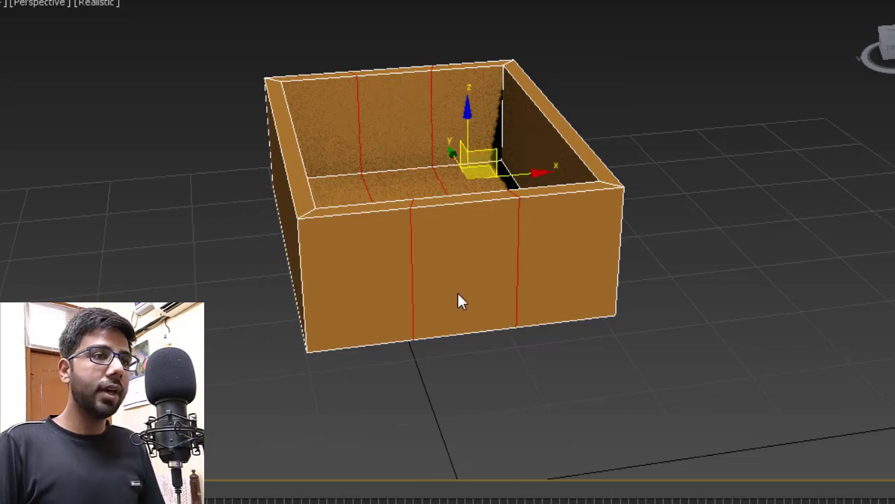
# - Ring-select a front top edge and connect it with 2 segments pinched at 80
pyautogui.click(453, 204)
pyautogui.scroll(3, 448, 205)
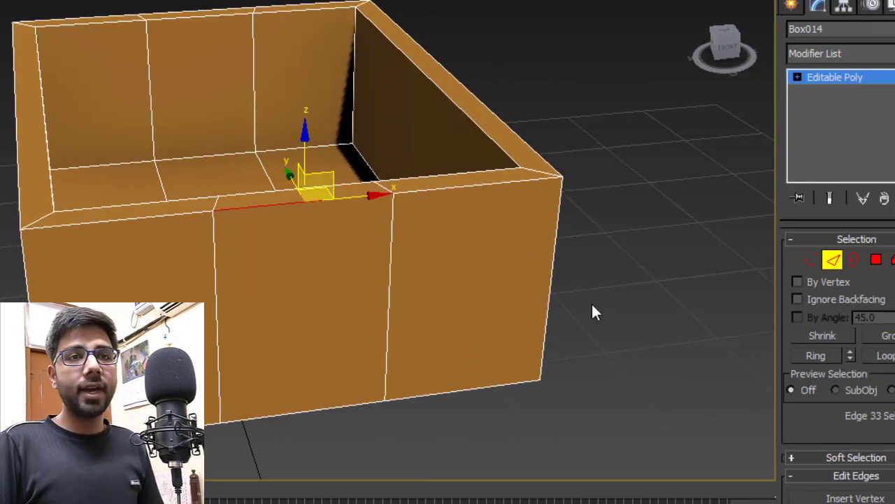
pyautogui.click(815, 355)
pyautogui.rightClick(279, 220)
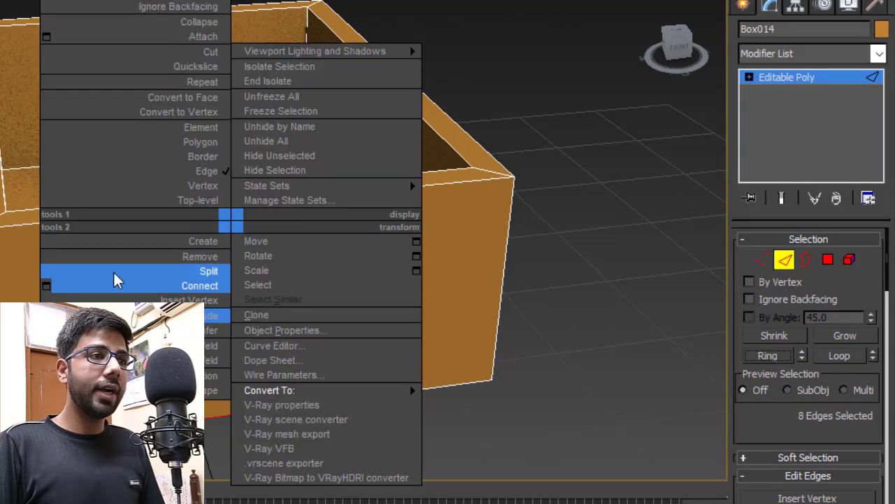
pyautogui.click(47, 285)
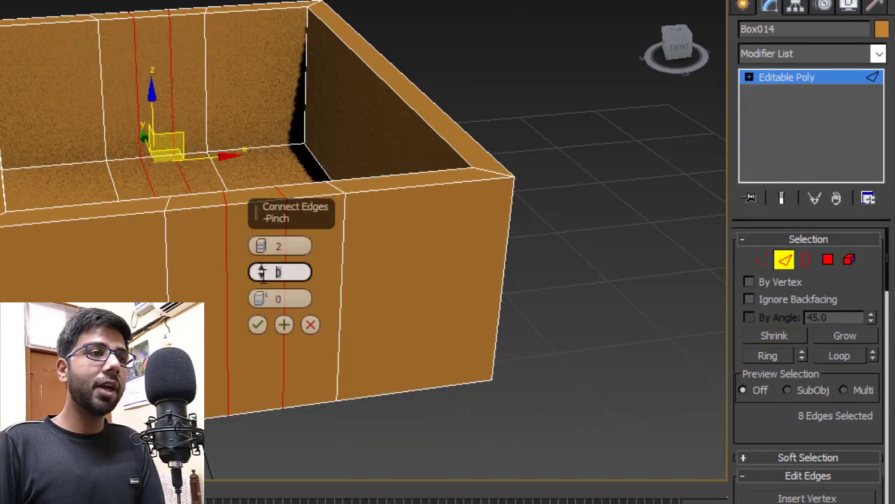
pyautogui.write('80')
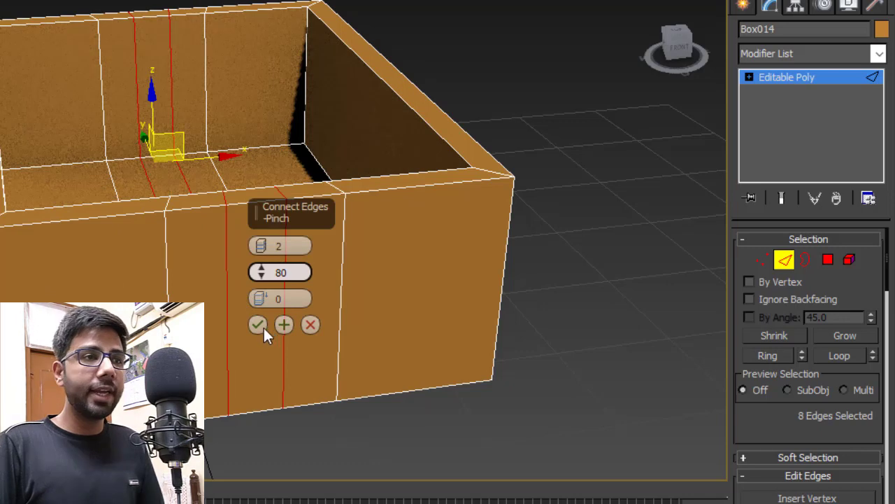
# - Accept the pinched edges and lower the centre top vertices of the wall to Z 34
pyautogui.click(258, 325)
pyautogui.click(761, 260)
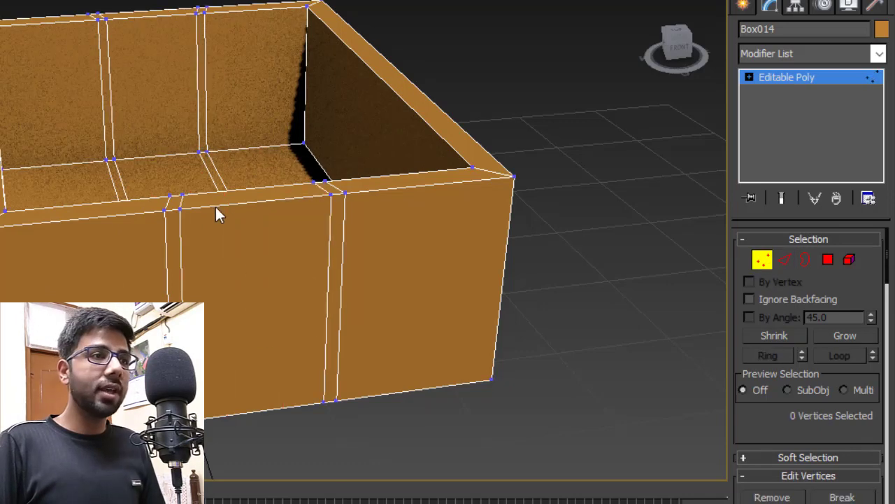
pyautogui.moveTo(174, 189); pyautogui.dragTo(187, 215)
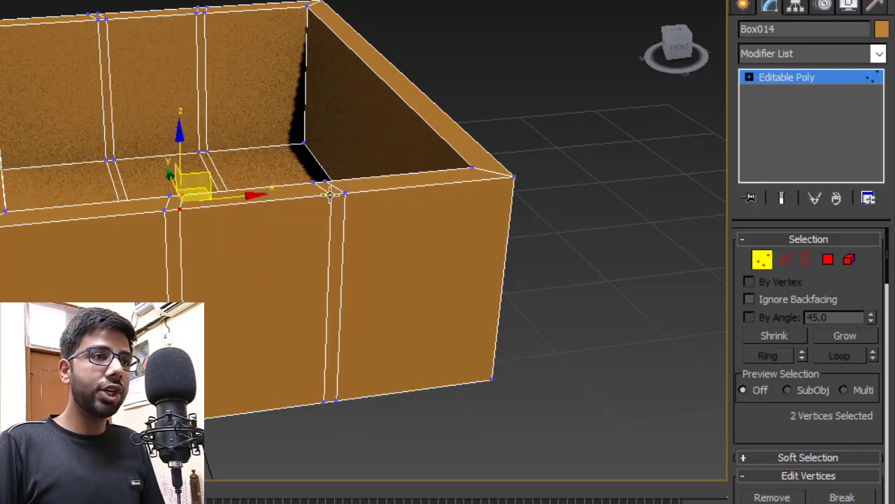
pyautogui.scroll(2, 331, 195)
pyautogui.keyDown('ctrl'); pyautogui.click(303, 171); pyautogui.keyUp('ctrl')
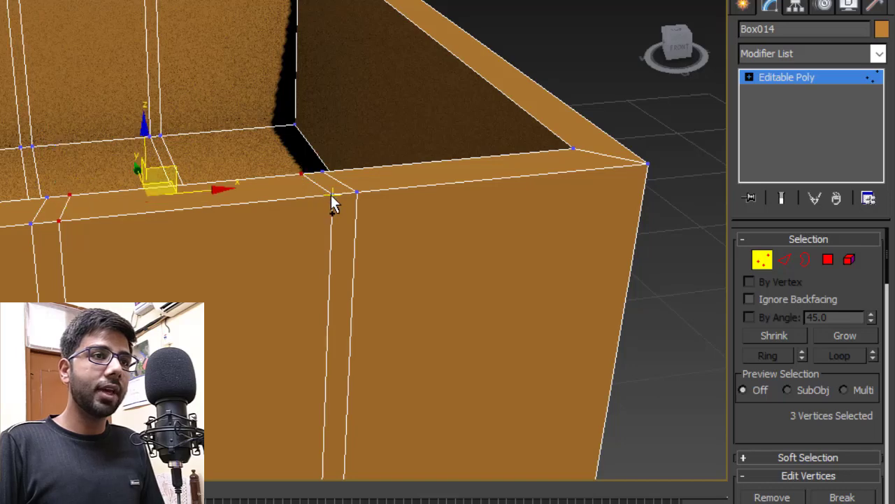
pyautogui.keyDown('ctrl'); pyautogui.click(332, 195); pyautogui.keyUp('ctrl')
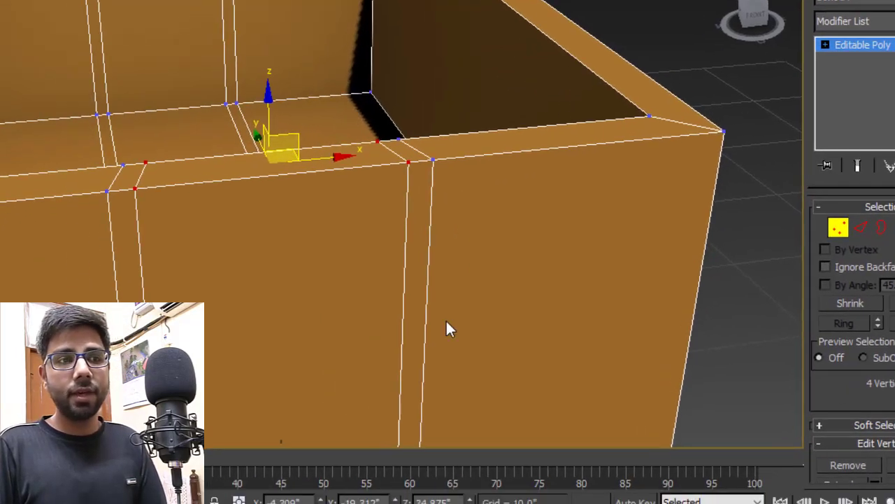
pyautogui.doubleClick(513, 471)
pyautogui.write('34')
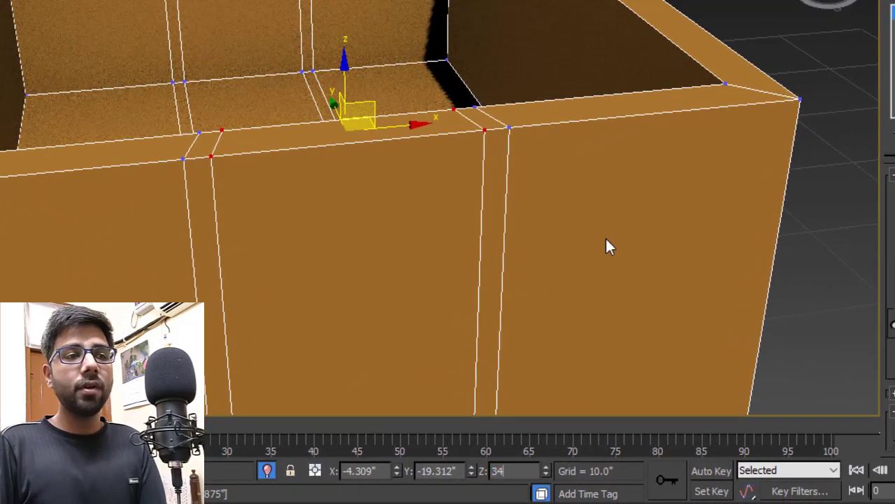
pyautogui.press('Return')
# - Set the inner notch vertices to Z 33.5 to slant the handle's sides
pyautogui.click(219, 176)
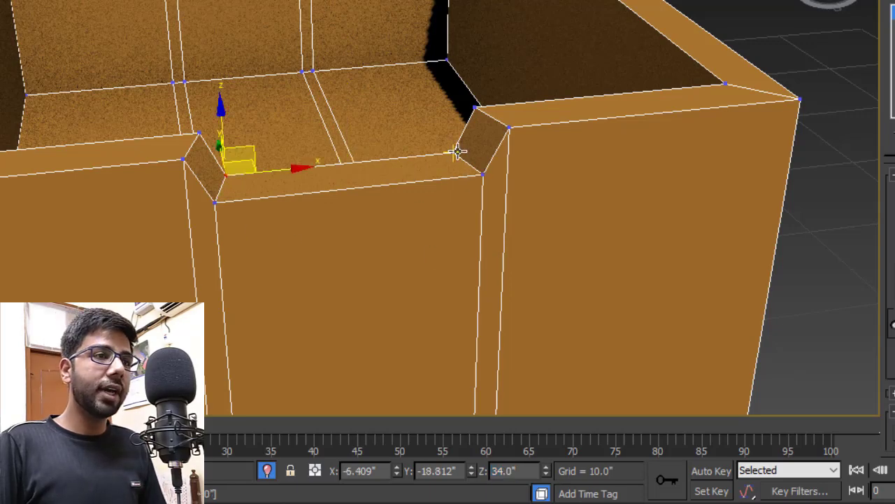
pyautogui.keyDown('ctrl'); pyautogui.click(456, 154); pyautogui.keyUp('ctrl')
pyautogui.doubleClick(509, 471)
pyautogui.write('33')
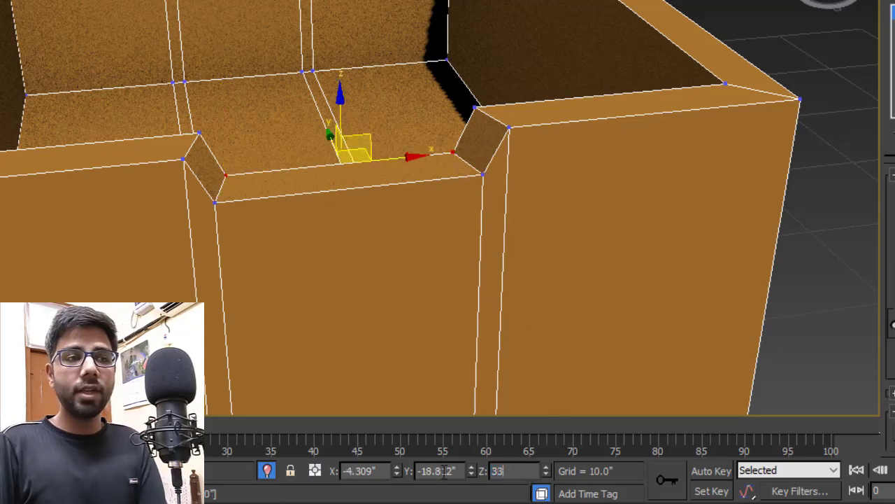
pyautogui.write('.5')
pyautogui.press('Return')
pyautogui.press('1')
pyautogui.scroll(-4, 544, 86)
pyautogui.click(649, 51)
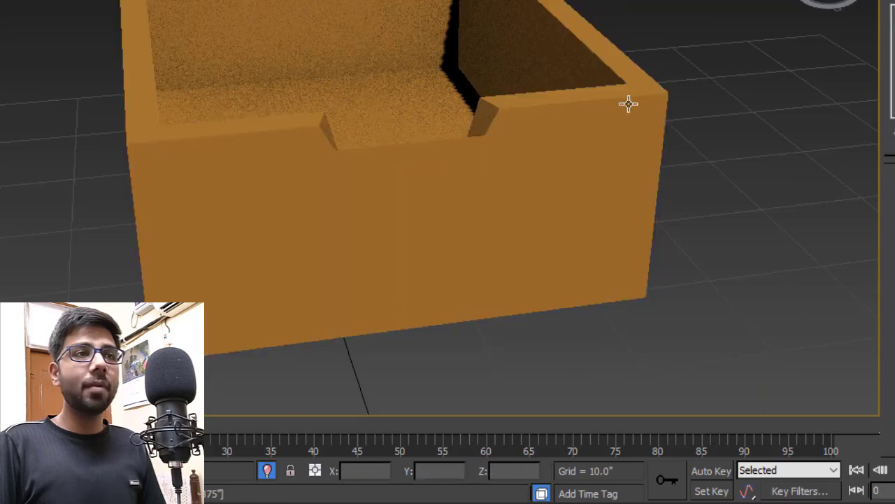
pyautogui.keyDown('alt'); pyautogui.moveTo(542, 118); pyautogui.dragTo(514, 98, button='middle'); pyautogui.keyUp('alt')
# - Unhide all wardrobe parts and delete the pink drawer
pyautogui.rightClick(652, 50)
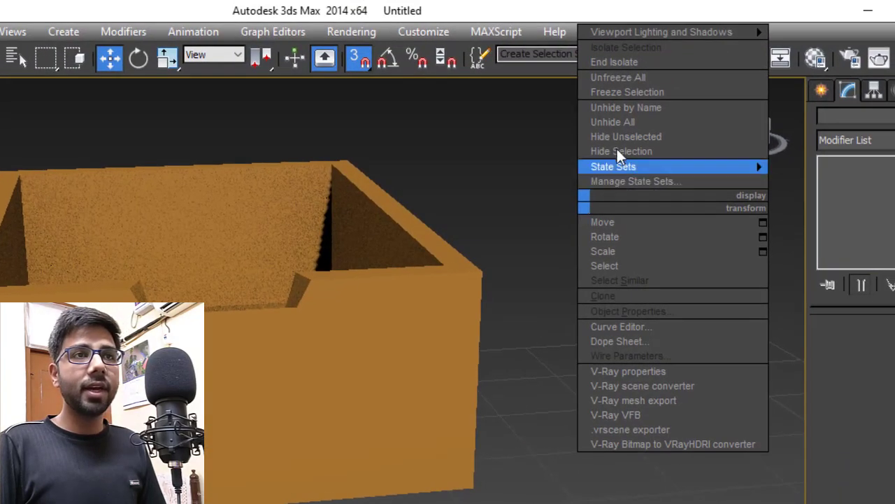
pyautogui.click(620, 122)
pyautogui.scroll(-4, 466, 305)
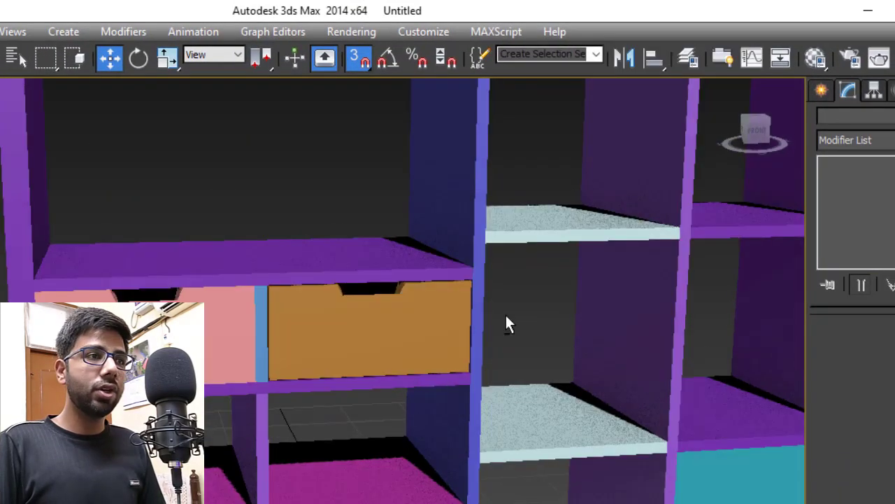
pyautogui.scroll(3, 232, 323)
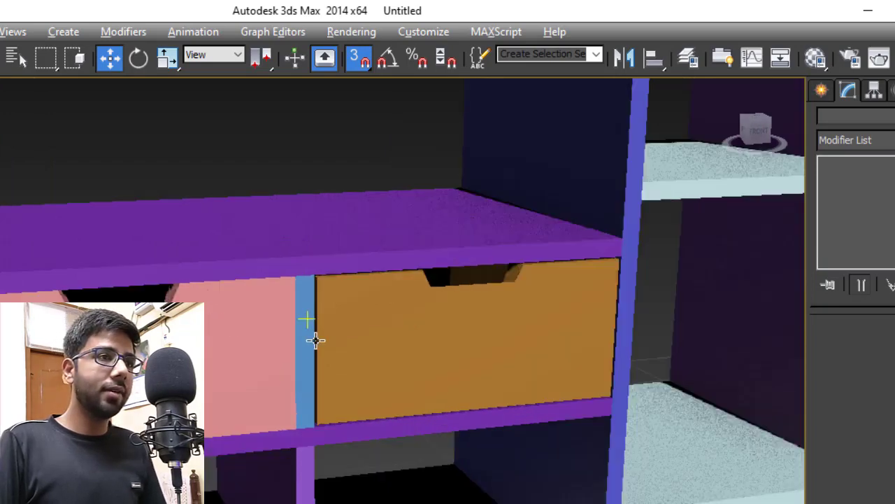
pyautogui.click(210, 320)
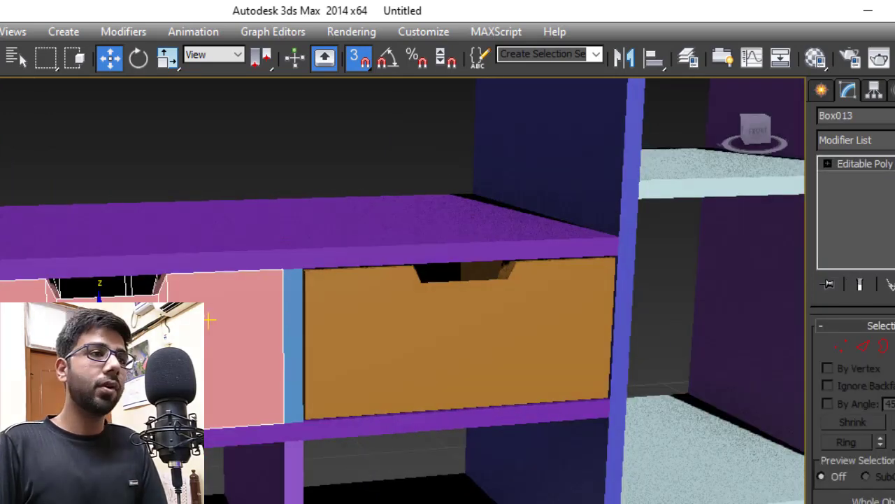
pyautogui.press('Delete')
# - Clone the notched orange drawer into the slot beside the blue panel at X -22.559
pyautogui.click(346, 356)
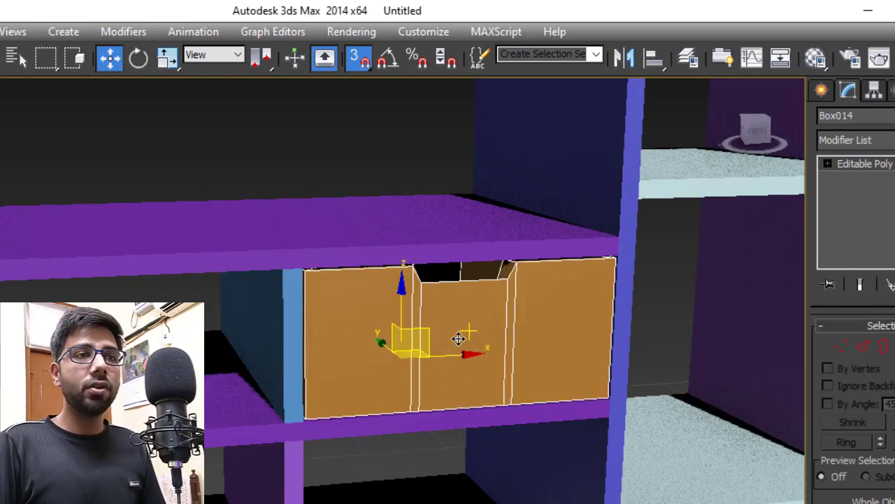
pyautogui.keyDown('alt'); pyautogui.moveTo(460, 339); pyautogui.dragTo(445, 342, button='middle'); pyautogui.keyUp('alt')
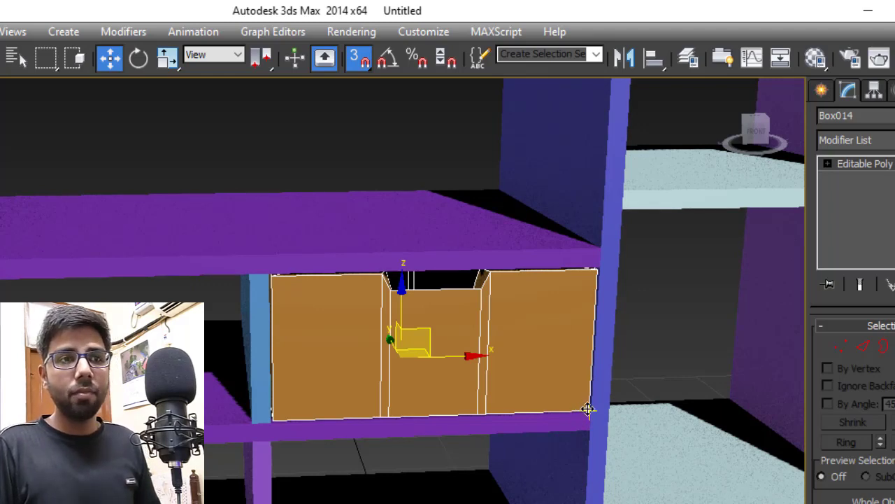
pyautogui.keyDown('shift'); pyautogui.moveTo(588, 409); pyautogui.dragTo(250, 420); pyautogui.keyUp('shift')
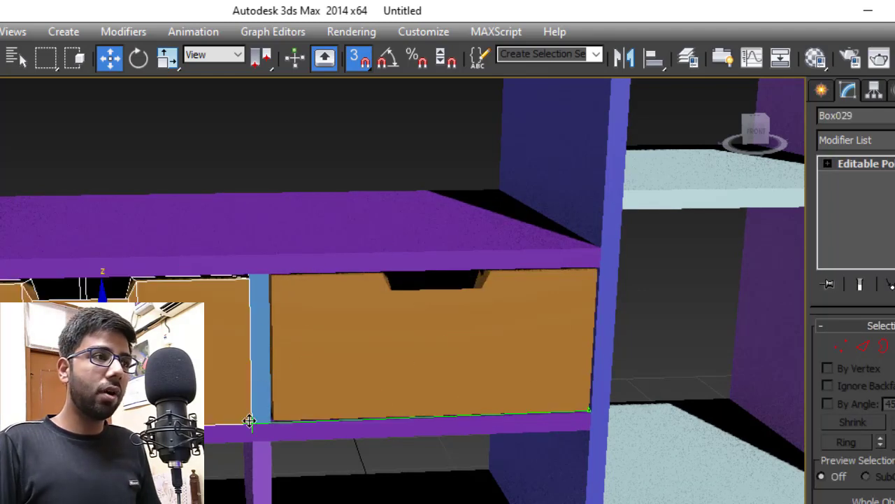
pyautogui.click(393, 414)
pyautogui.scroll(3, 236, 343)
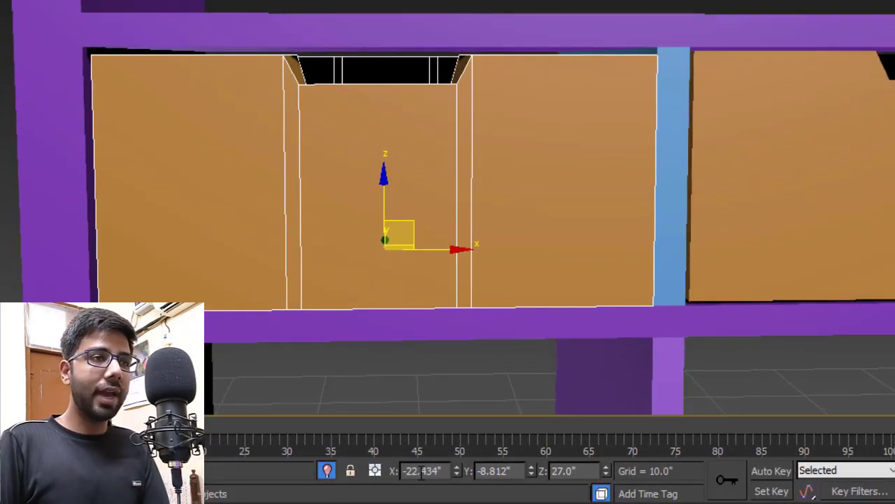
pyautogui.press('Right')
pyautogui.press('Right')
pyautogui.press('Right')
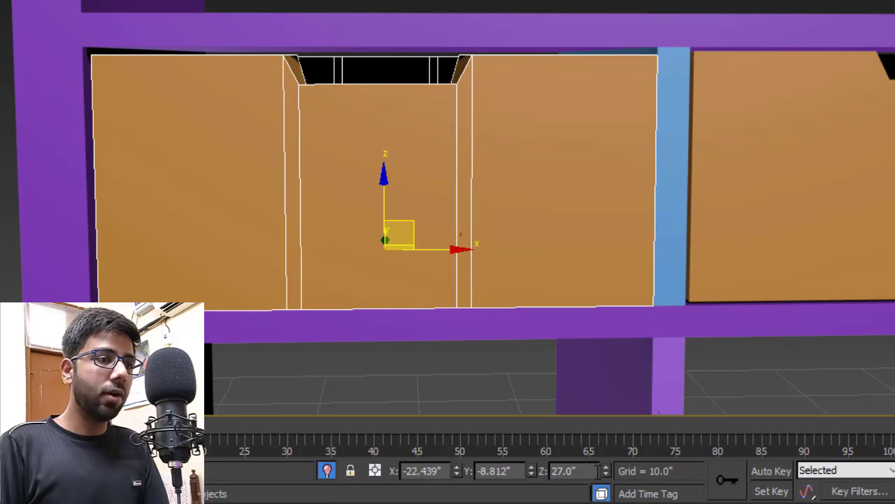
pyautogui.press('BackSpace')
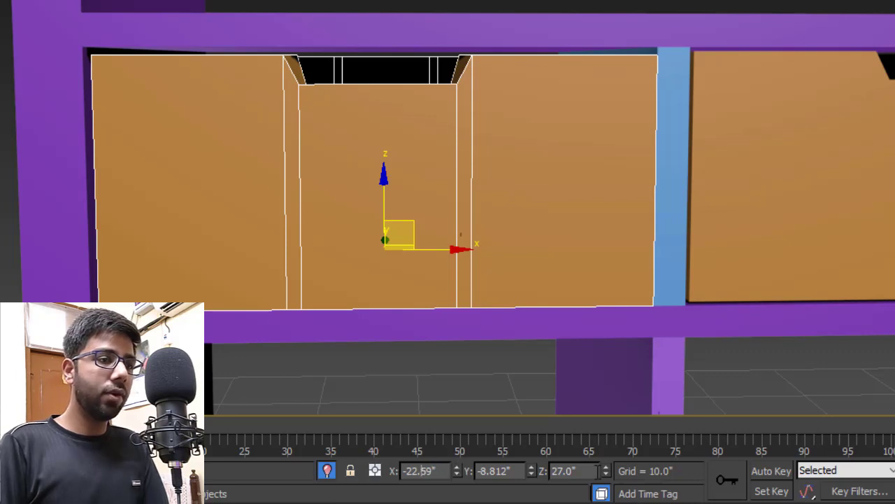
pyautogui.write('5')
pyautogui.press('Return')
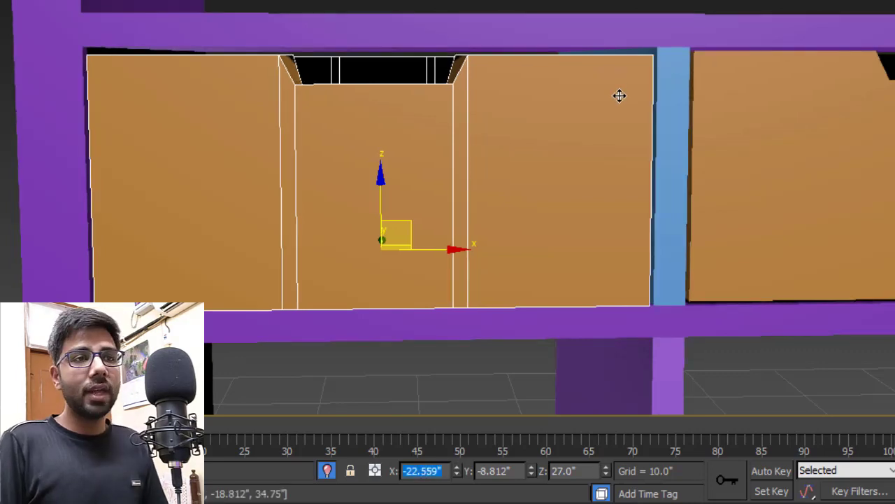
# - Check the right drawer panel's height value and reselect the middle drawer panel
pyautogui.click(799, 143)
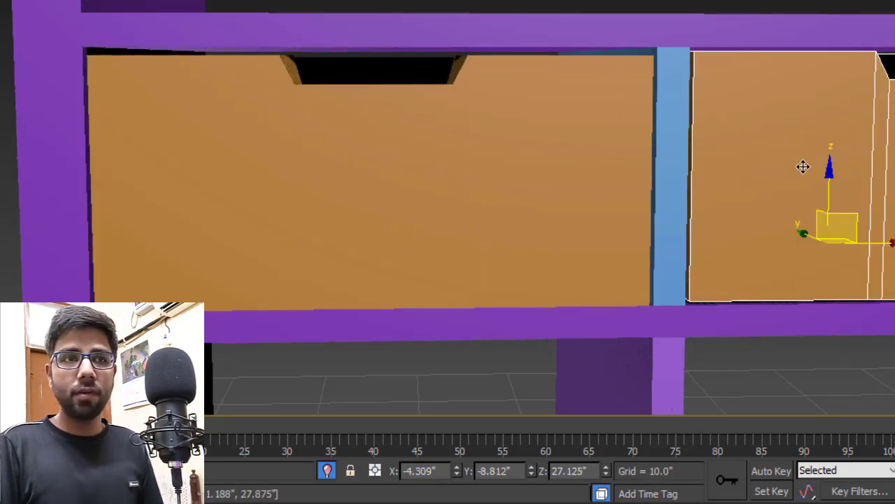
pyautogui.click(574, 472)
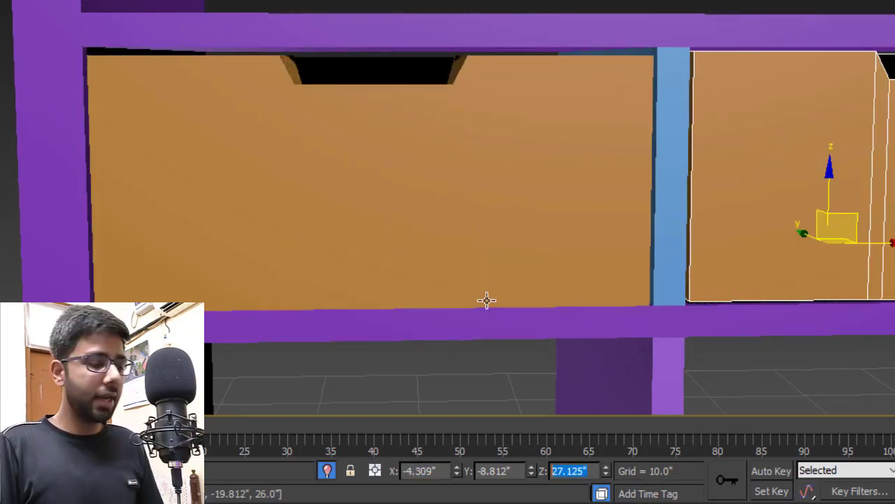
pyautogui.click(359, 249)
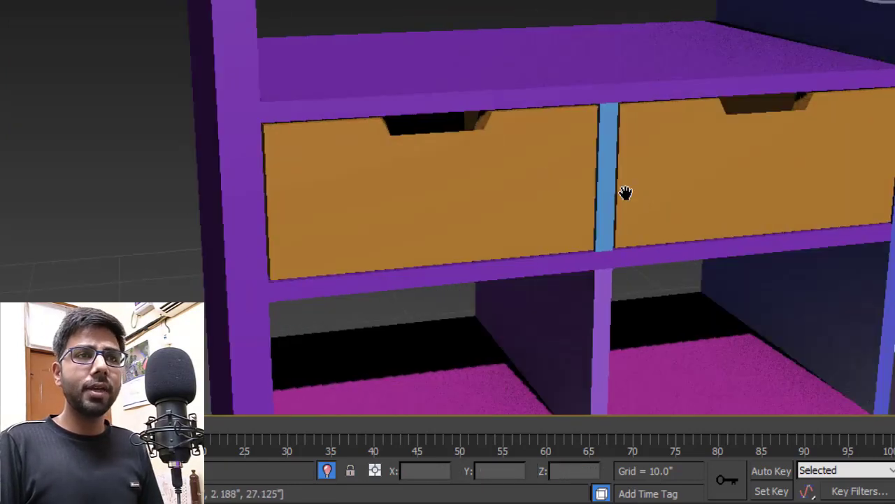
pyautogui.moveTo(625, 193); pyautogui.dragTo(525, 182, button='middle')
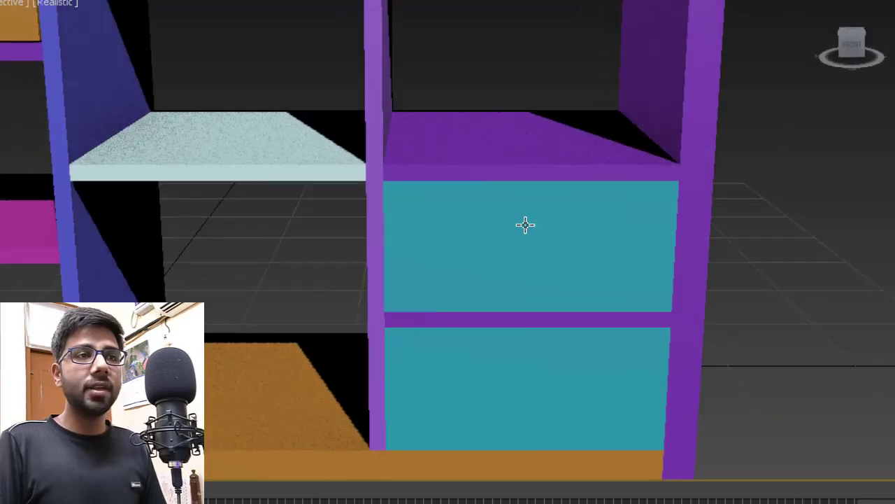
# - Make the upper cyan drawer Box024 17" wide, 7.75" tall at Z 11.125, then isolate it
pyautogui.click(543, 237)
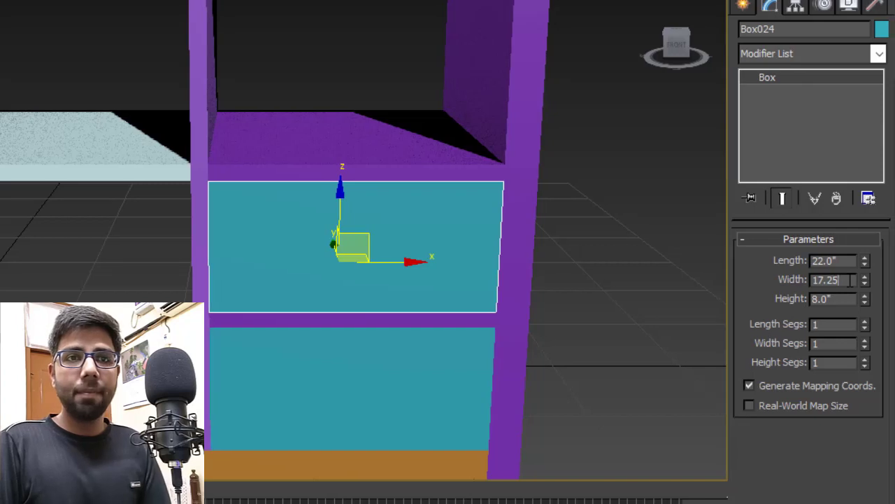
pyautogui.press('Return')
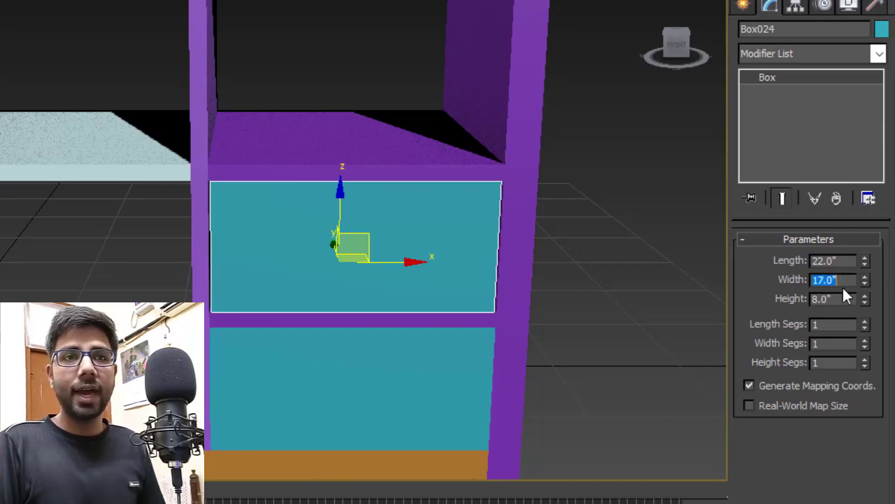
pyautogui.press('Tab')
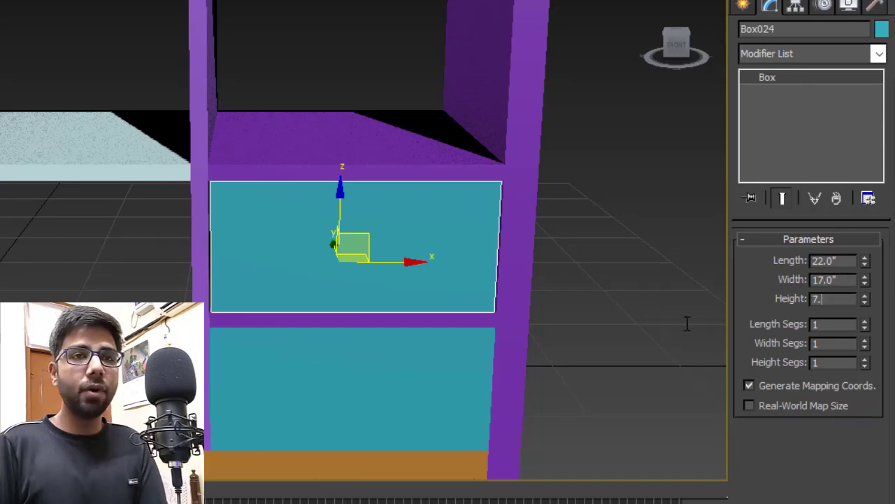
pyautogui.press('Return')
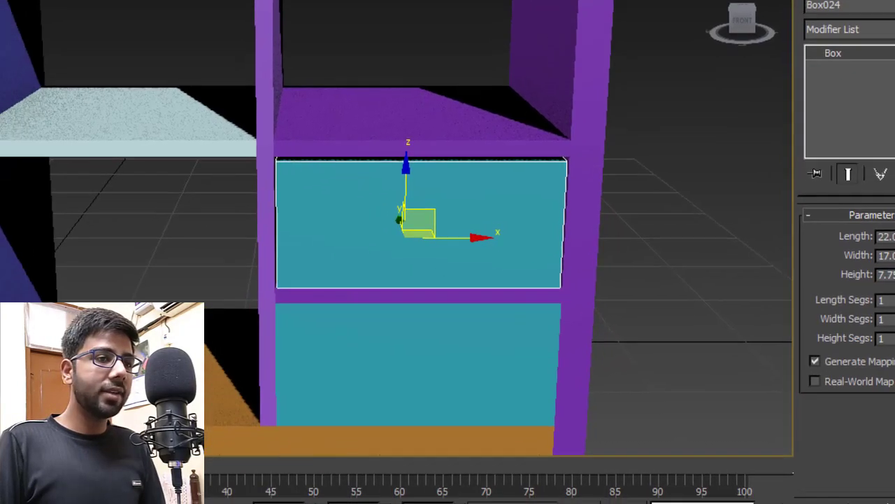
pyautogui.write('11')
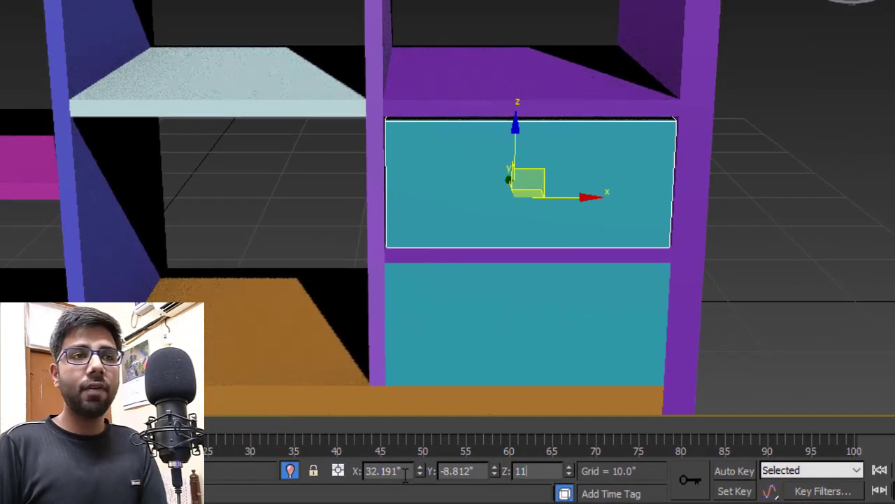
pyautogui.write('.125')
pyautogui.press('Return')
pyautogui.scroll(3, 584, 144)
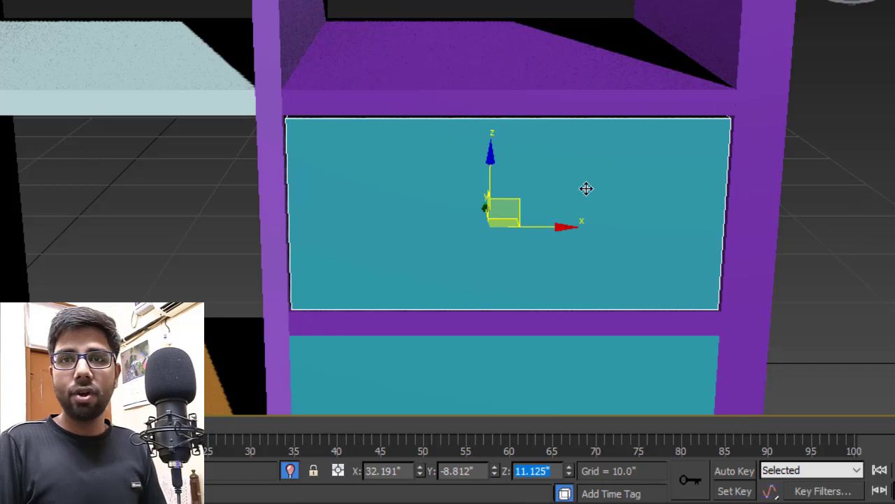
pyautogui.hotkey('alt', 'q')
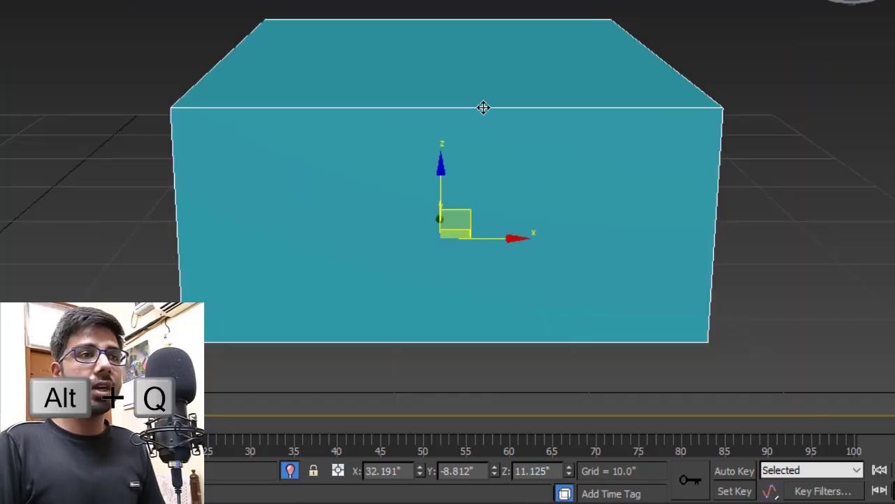
# - Convert the teal drawer box to Editable Poly and inset its top face by 1 inch
pyautogui.keyDown('alt'); pyautogui.moveTo(480, 105); pyautogui.dragTo(465, 51, button='middle'); pyautogui.keyUp('alt')
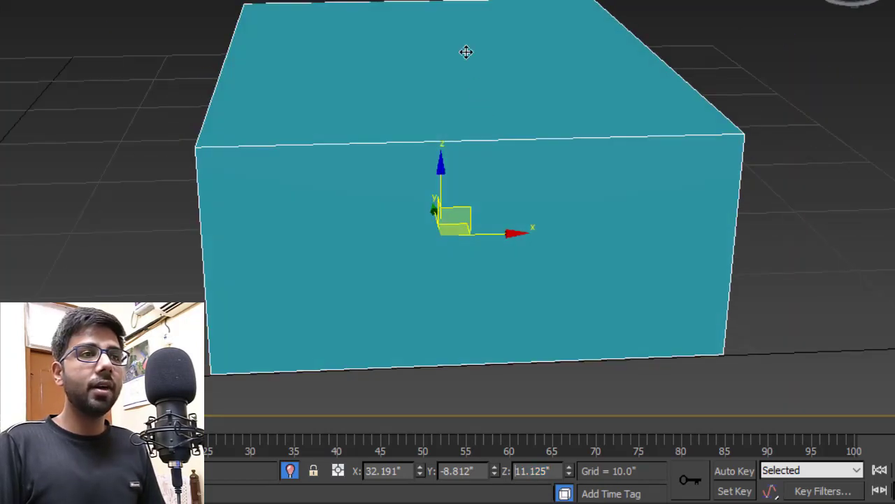
pyautogui.rightClick(464, 53)
pyautogui.moveTo(608, 216)
pyautogui.click(700, 229)
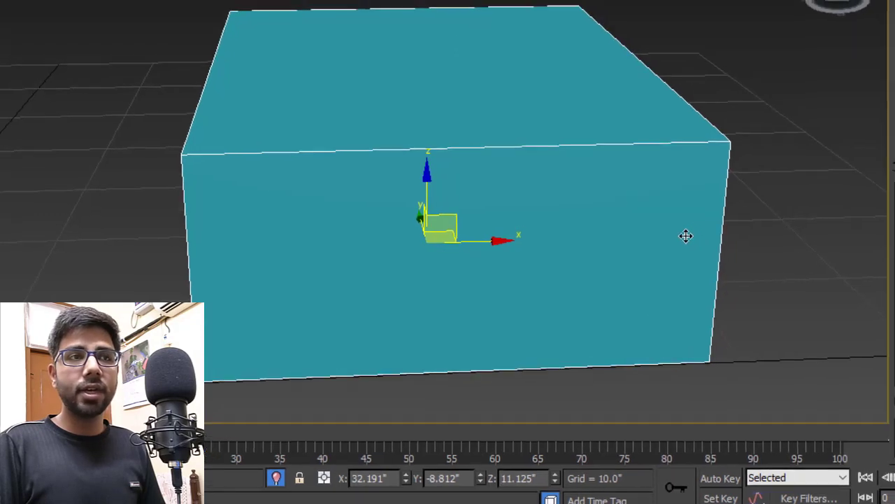
pyautogui.click(859, 270)
pyautogui.click(375, 135)
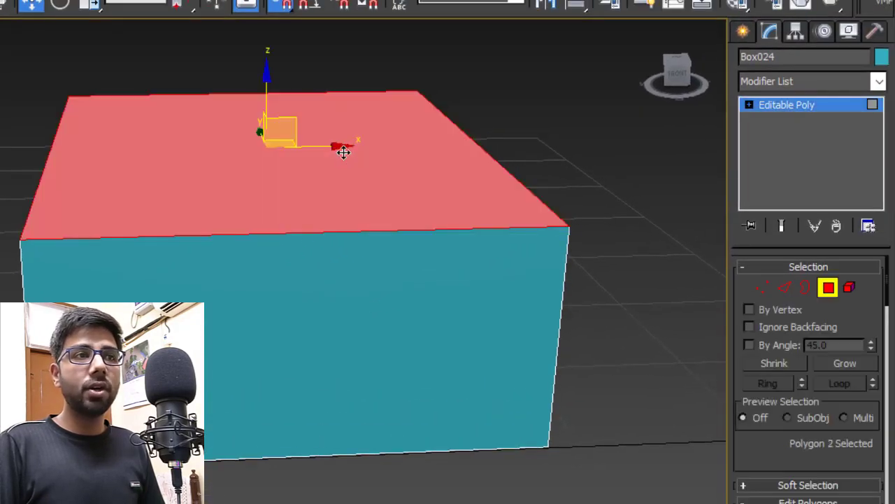
pyautogui.rightClick(370, 179)
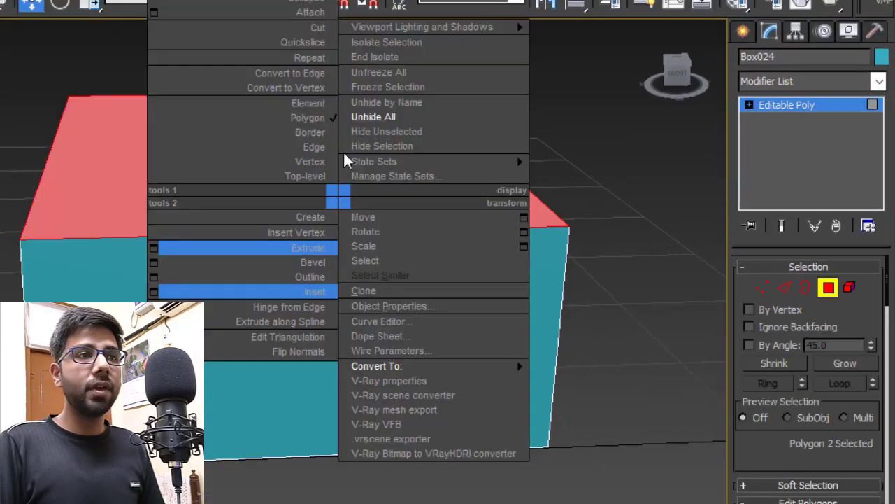
pyautogui.click(154, 292)
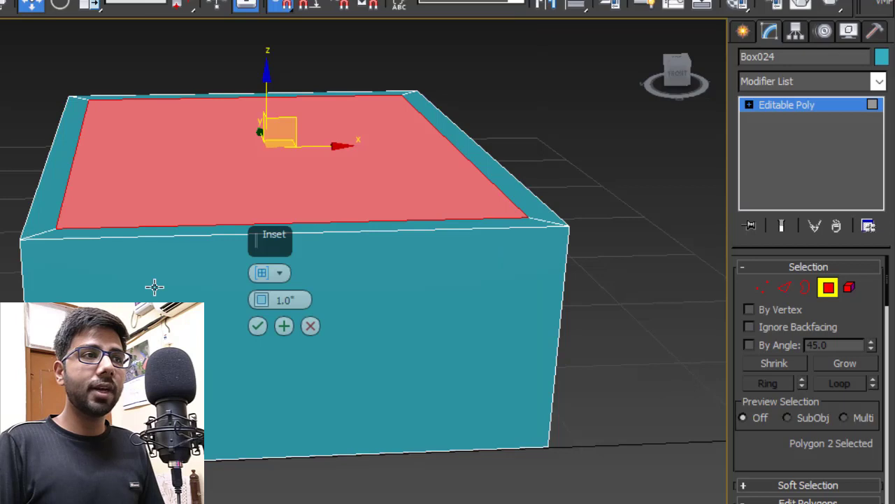
pyautogui.click(257, 326)
# - Extrude the inset top face by -7 inches to hollow out the tray interior
pyautogui.rightClick(235, 184)
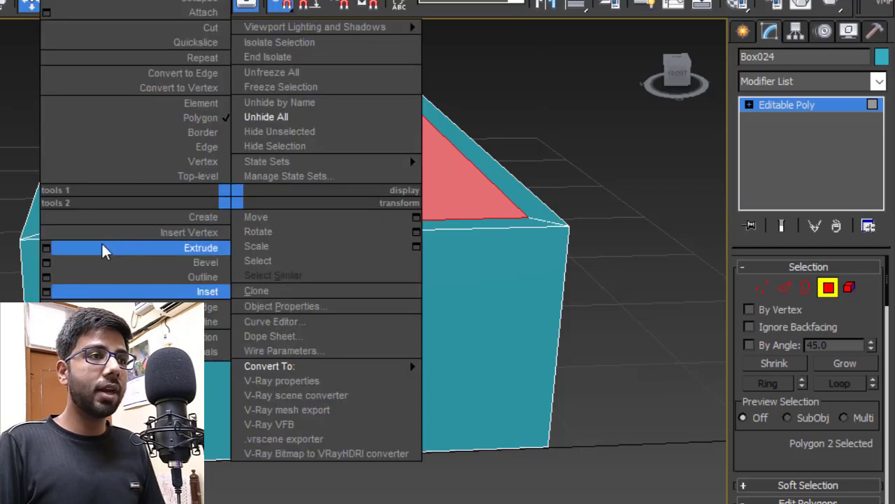
pyautogui.click(47, 248)
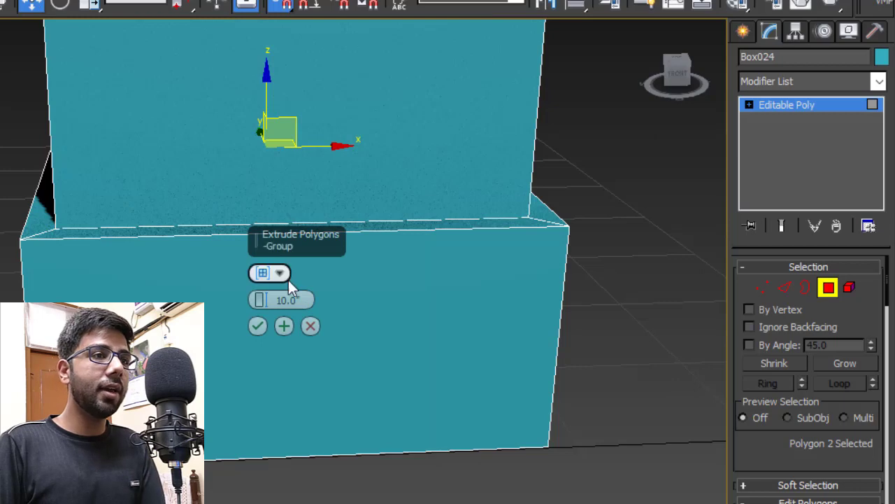
pyautogui.click(286, 300)
pyautogui.write('-7')
pyautogui.click(253, 332)
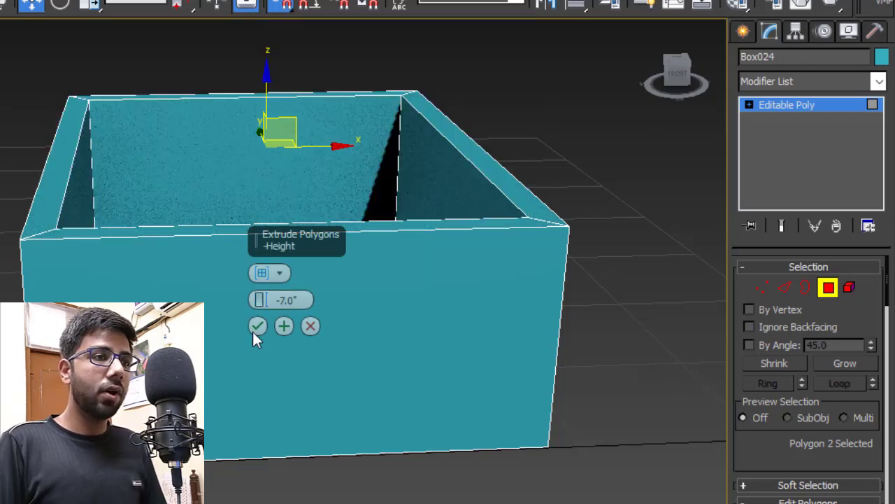
pyautogui.doubleClick(256, 328)
pyautogui.click(785, 289)
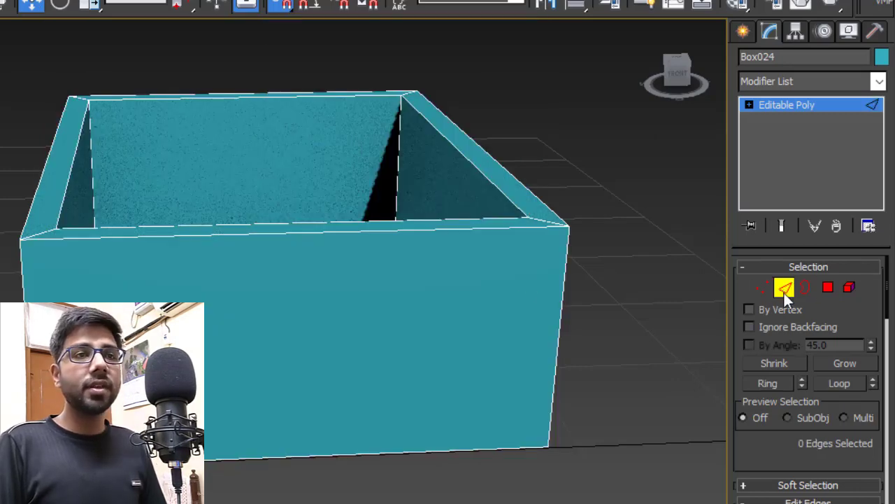
# - Connect the tray's vertical wall edges with 2 new horizontal edge segments
pyautogui.moveTo(219, 58); pyautogui.dragTo(252, 441)
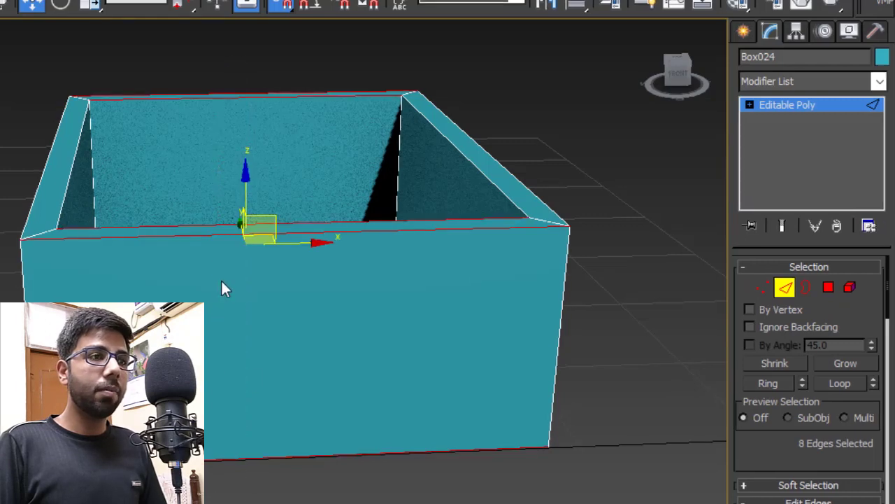
pyautogui.rightClick(218, 278)
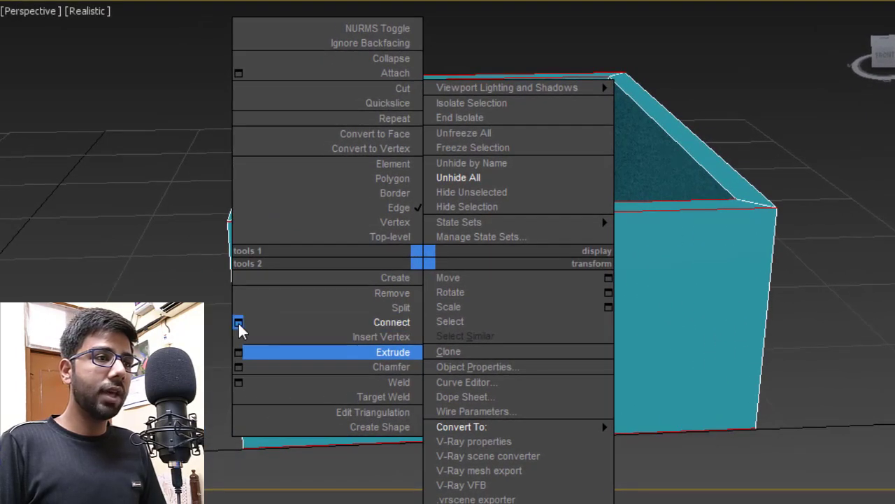
pyautogui.click(146, 326)
pyautogui.moveTo(467, 256); pyautogui.dragTo(466, 250)
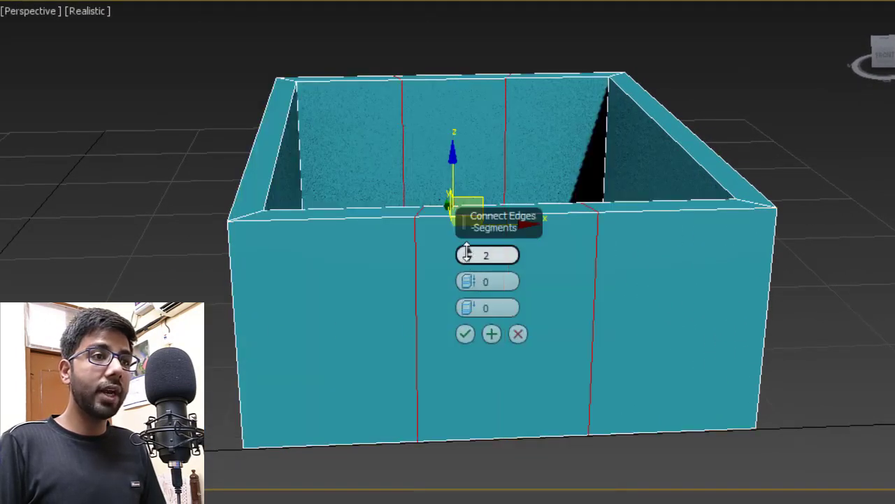
pyautogui.click(464, 334)
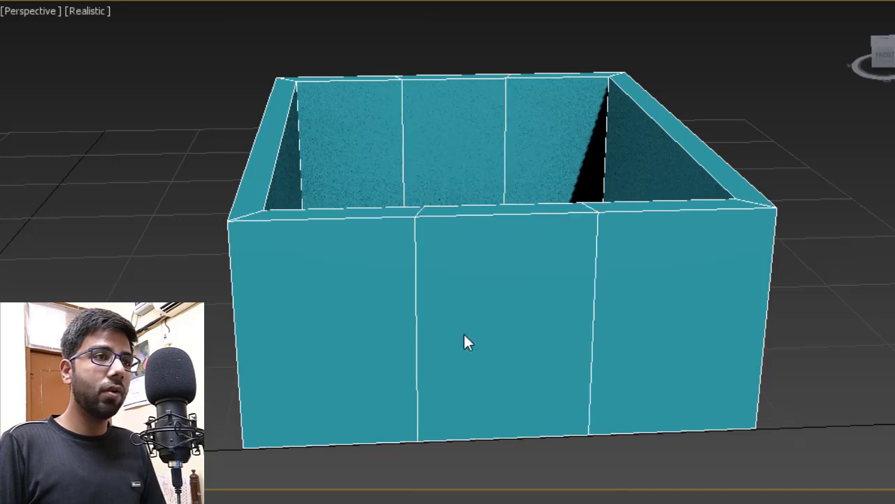
# - Connect the front wall's top edges again with a pinch of 80
pyautogui.click(482, 215)
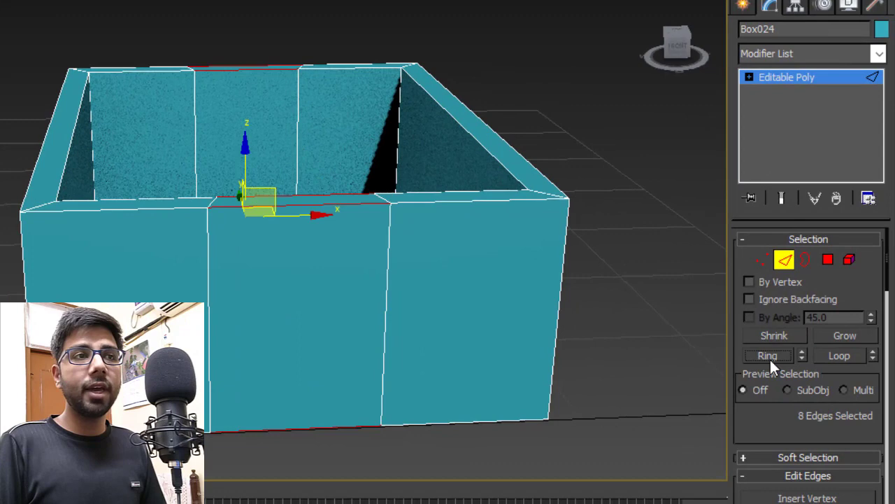
pyautogui.rightClick(235, 224)
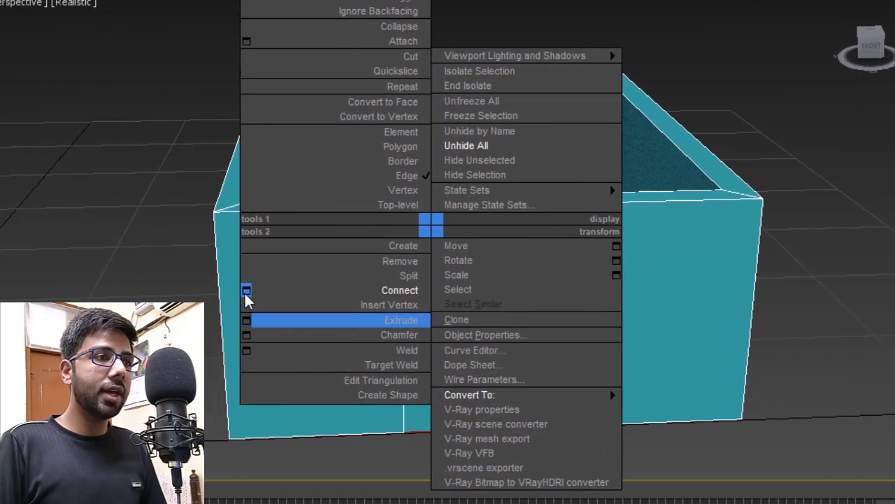
pyautogui.click(56, 289)
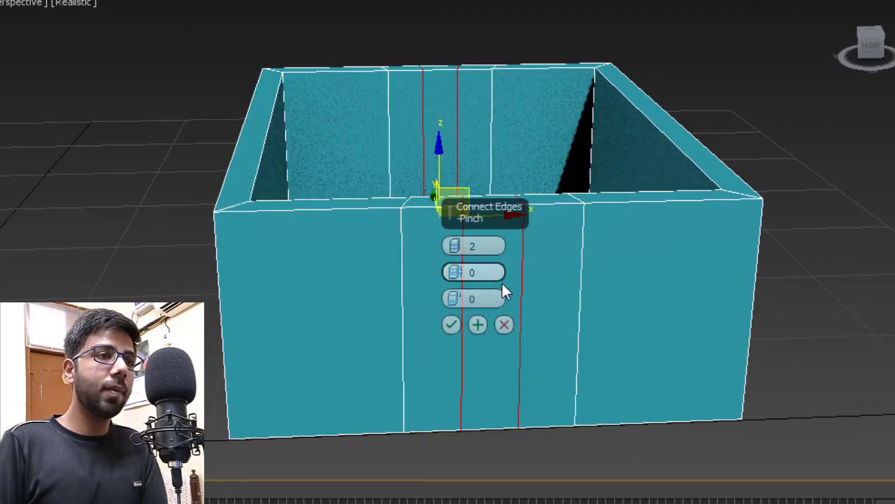
pyautogui.click(480, 272)
pyautogui.press('Return')
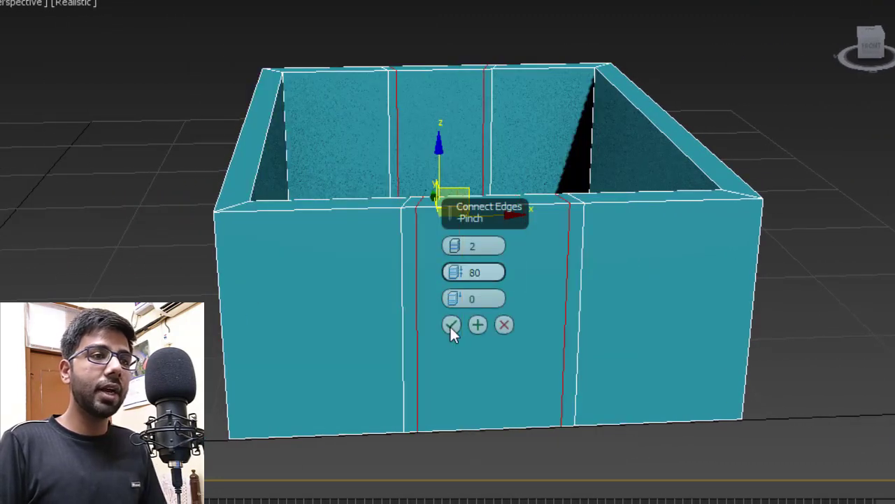
pyautogui.click(451, 324)
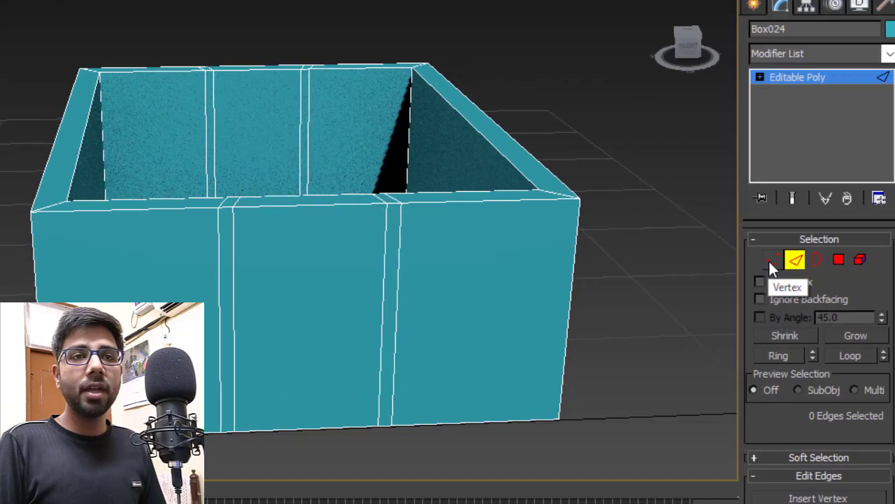
# - Lower the four top notch vertices of the front wall to Z 18
pyautogui.click(770, 265)
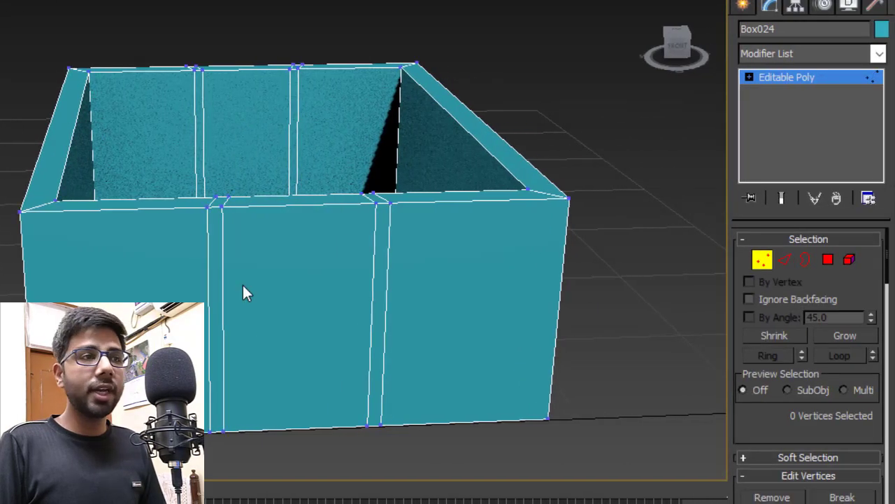
pyautogui.keyDown('alt'); pyautogui.moveTo(255, 292); pyautogui.dragTo(269, 282, button='middle'); pyautogui.keyUp('alt')
pyautogui.scroll(5, 269, 282)
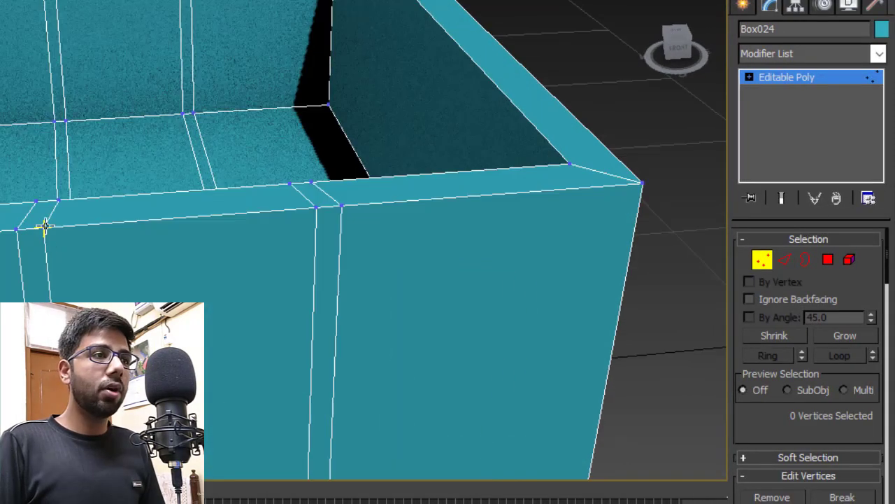
pyautogui.click(44, 224)
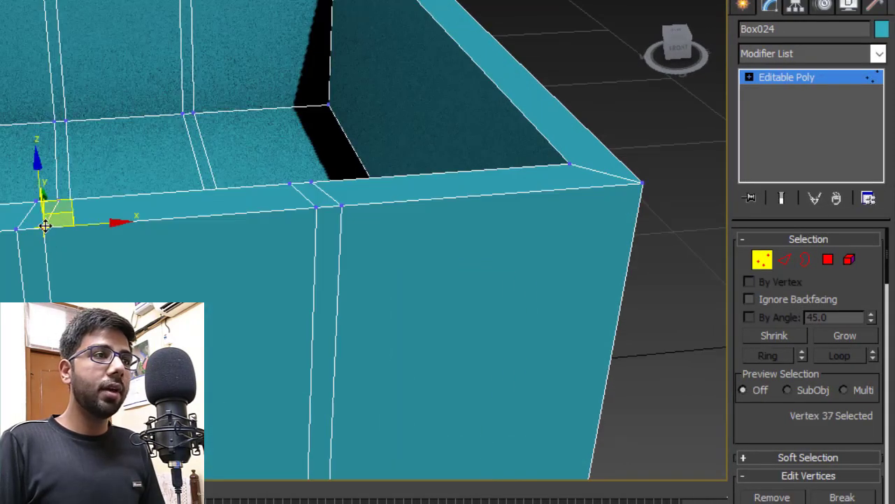
pyautogui.keyDown('ctrl'); pyautogui.click(58, 200); pyautogui.keyUp('ctrl')
pyautogui.keyDown('ctrl'); pyautogui.click(289, 182); pyautogui.keyUp('ctrl')
pyautogui.keyDown('ctrl'); pyautogui.click(316, 207); pyautogui.keyUp('ctrl')
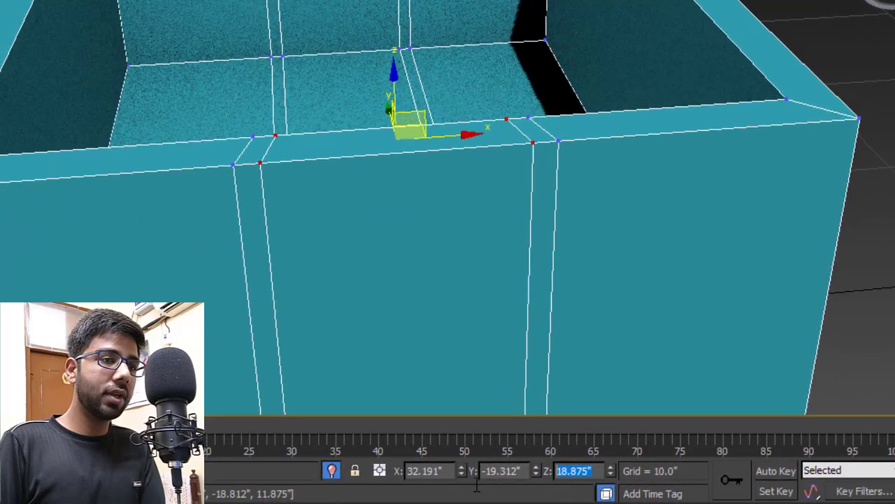
pyautogui.write('18')
pyautogui.press('Return')
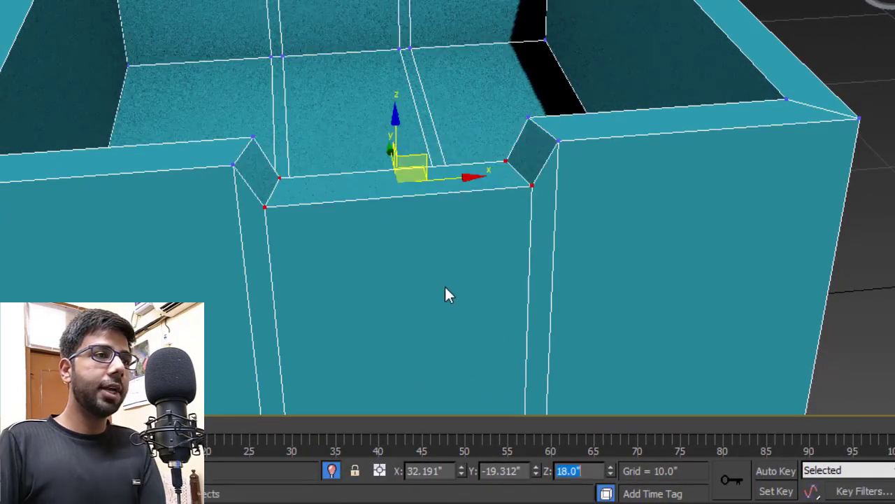
# - Lower the two outer notch vertices to Z 17.5 to slant the notch sides
pyautogui.click(278, 179)
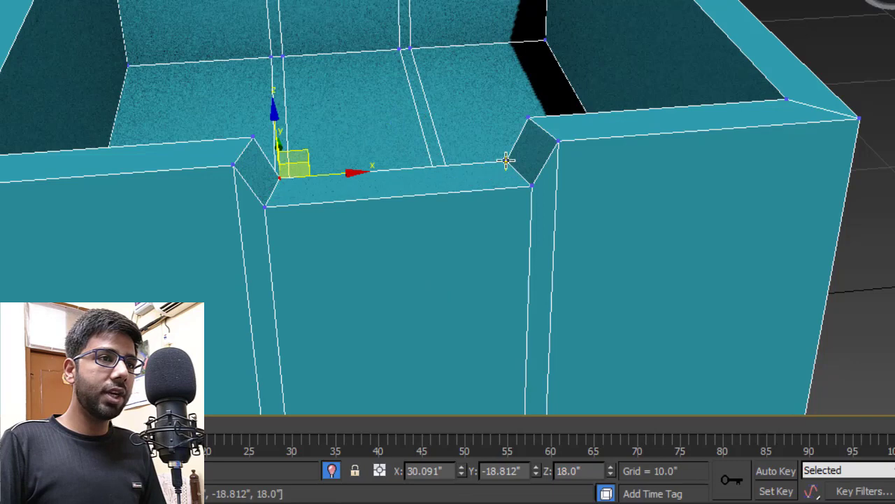
pyautogui.keyDown('ctrl'); pyautogui.click(506, 161); pyautogui.keyUp('ctrl')
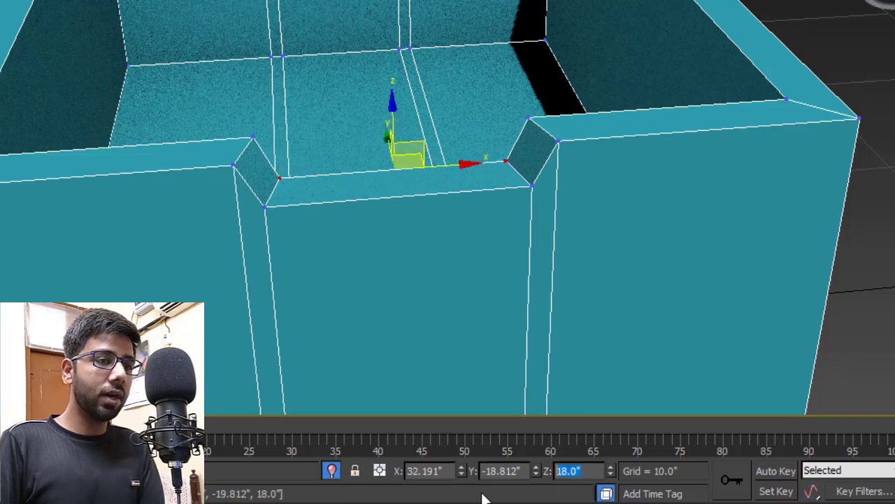
pyautogui.write('17.5')
pyautogui.press('Return')
pyautogui.scroll(-3, 408, 149)
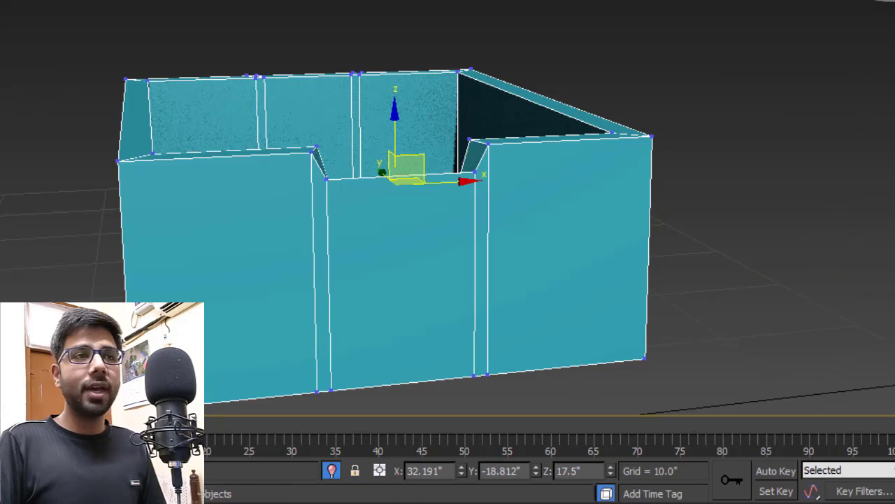
pyautogui.press('1')
pyautogui.rightClick(756, 145)
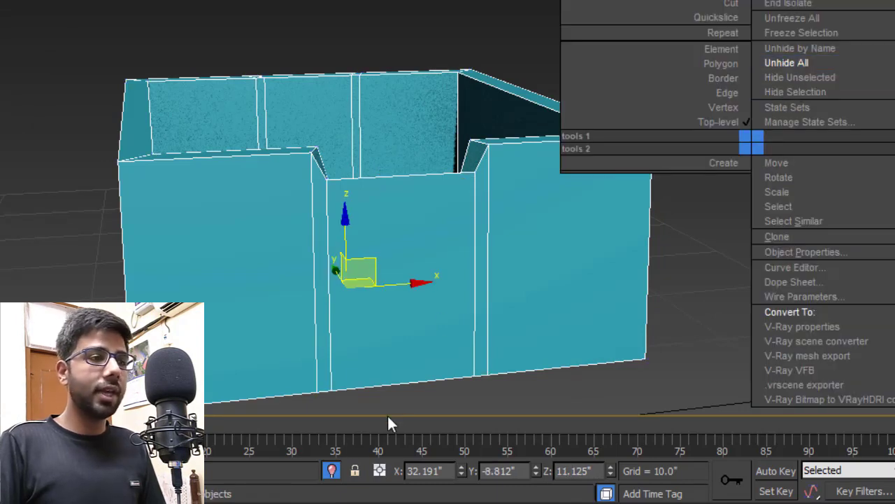
# - End isolation so the full wardrobe shows, then deselect and orbit around it
pyautogui.click(332, 470)
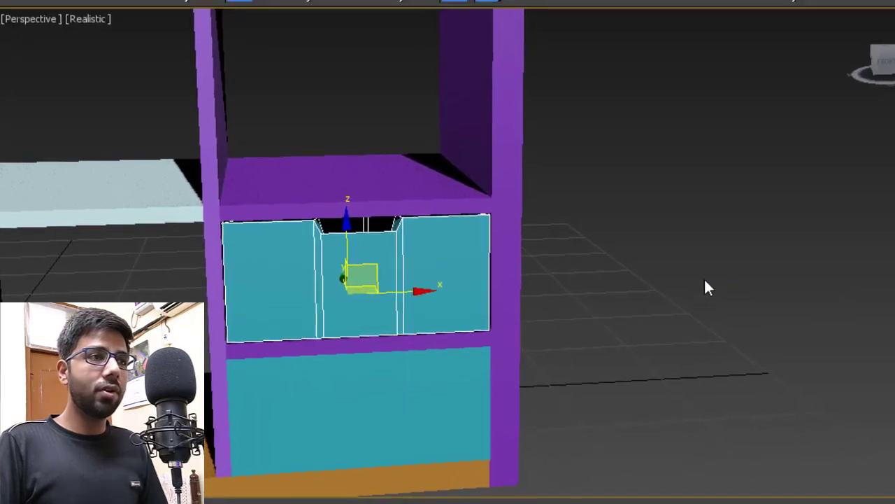
pyautogui.click(705, 280)
pyautogui.moveTo(516, 219); pyautogui.dragTo(546, 230, button='middle')
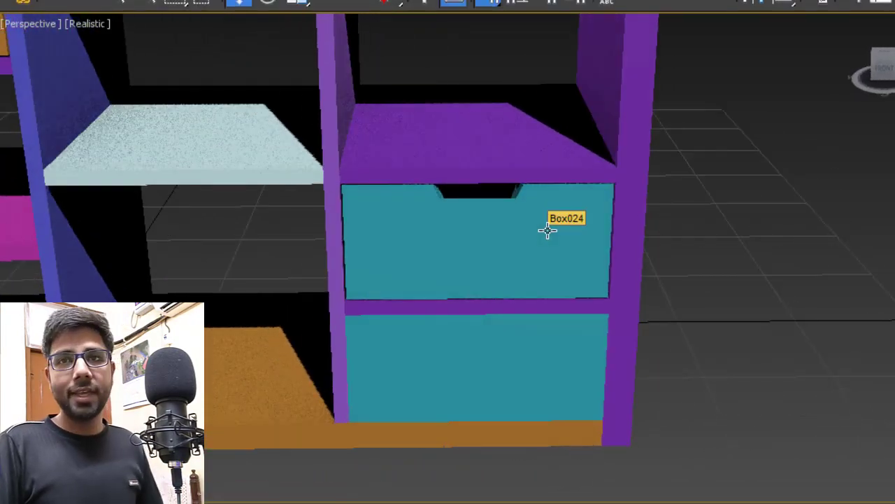
pyautogui.scroll(-5, 592, 312)
# - Select the lower teal drawer and delete it
pyautogui.click(608, 389)
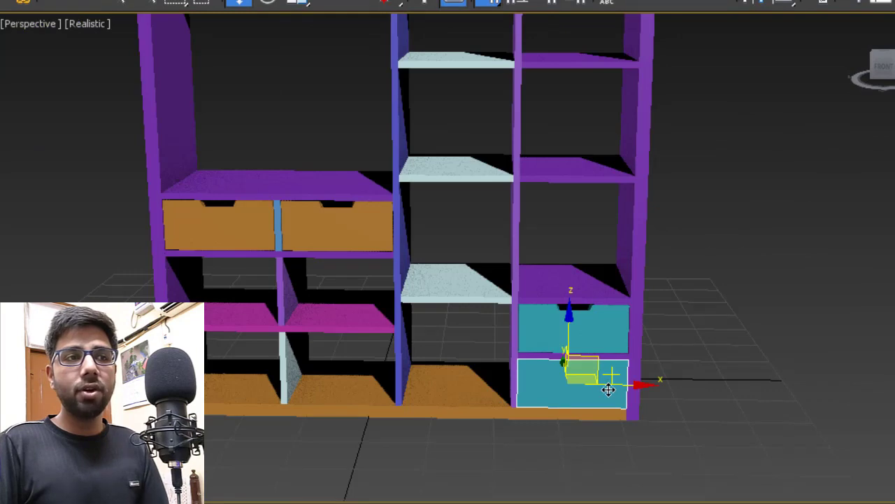
pyautogui.scroll(5, 609, 389)
pyautogui.press('Delete')
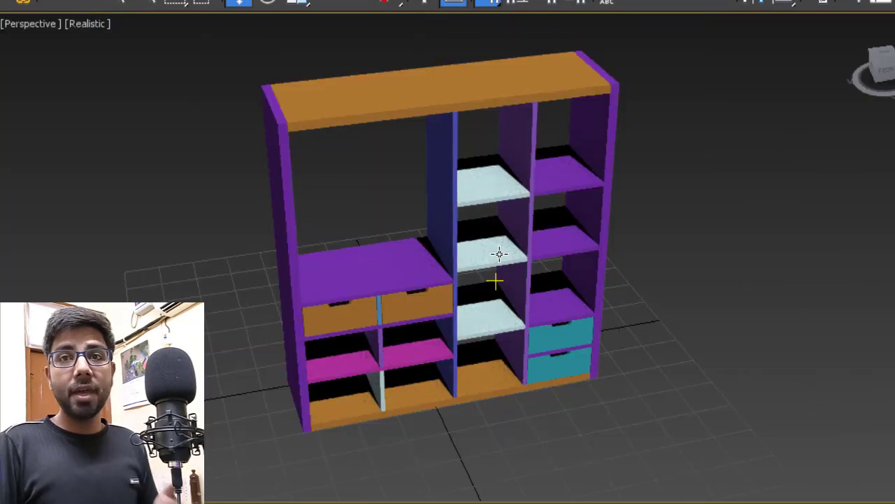
pyautogui.scroll(3, 495, 218)
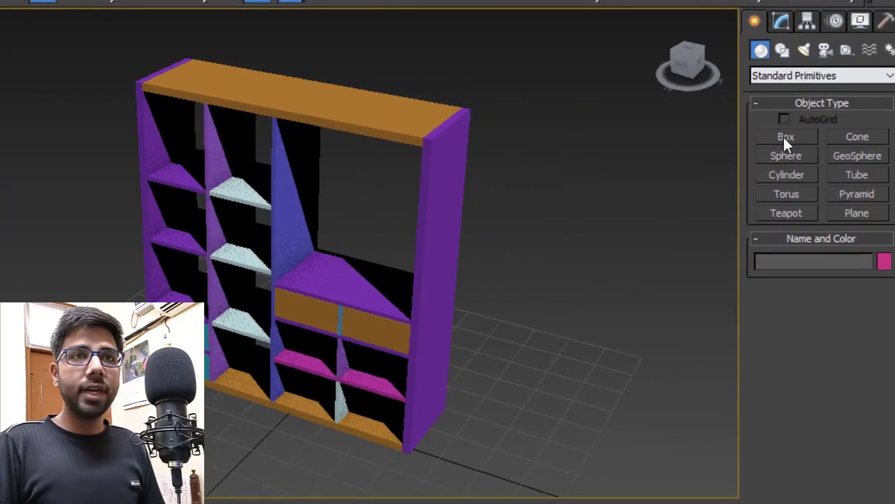
pyautogui.click(776, 138)
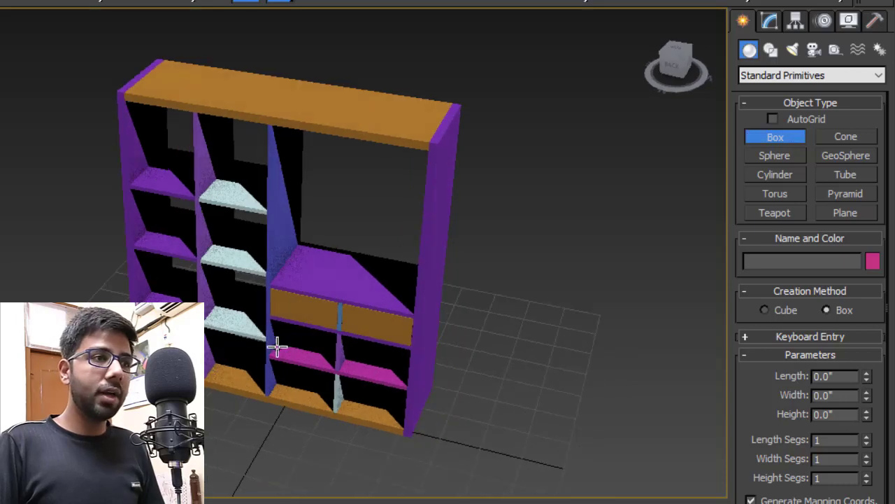
# - Create an 80-inch-tall box across the wardrobe and set its Length to 1 inch
pyautogui.moveTo(276, 348); pyautogui.dragTo(438, 378)
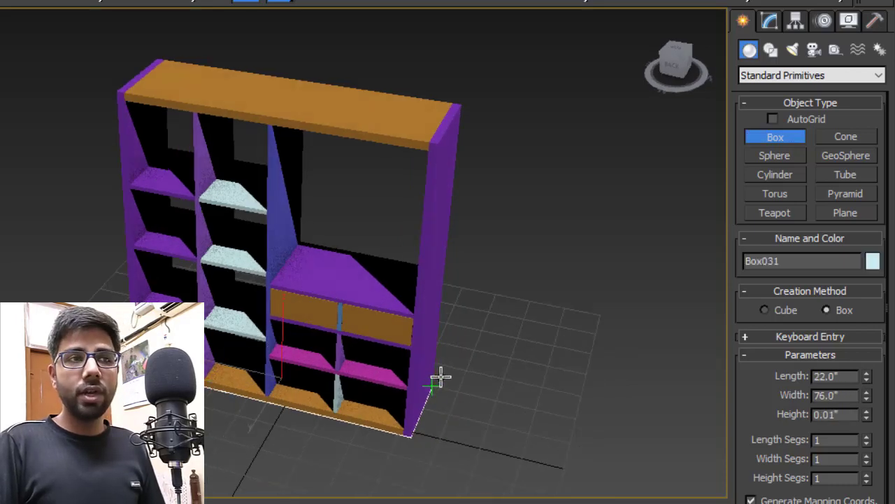
pyautogui.click(436, 140)
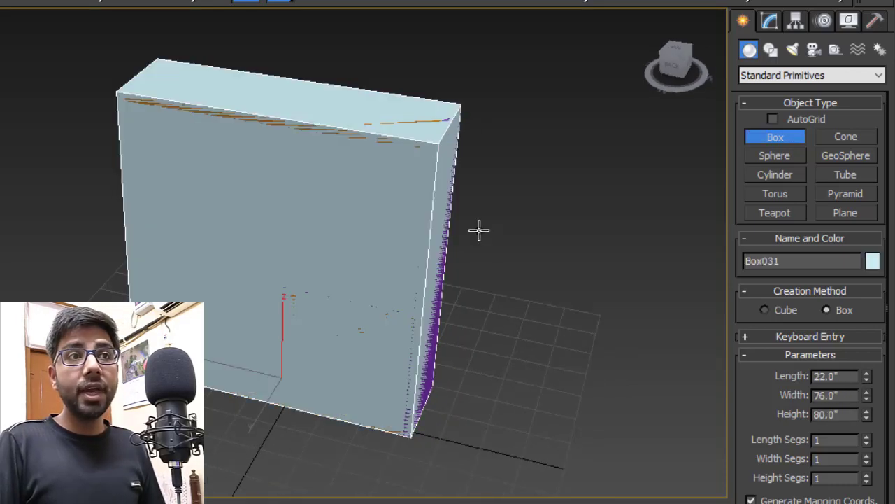
pyautogui.keyDown('alt'); pyautogui.moveTo(478, 230); pyautogui.dragTo(442, 242, button='middle'); pyautogui.keyUp('alt')
pyautogui.rightClick(442, 242)
pyautogui.click(768, 22)
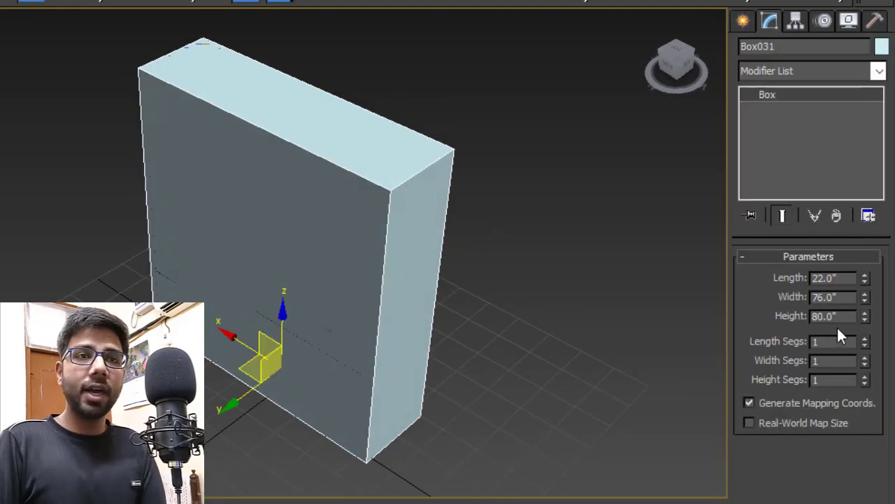
pyautogui.click(842, 278)
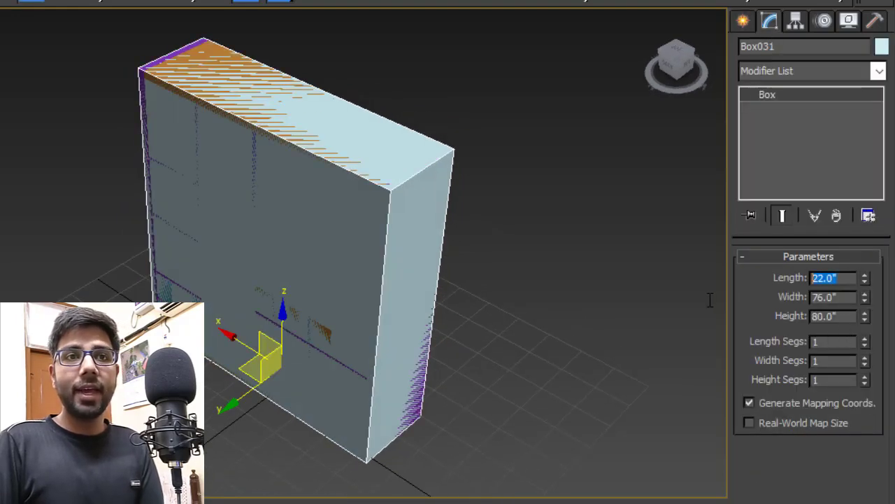
pyautogui.write('1')
pyautogui.press('Return')
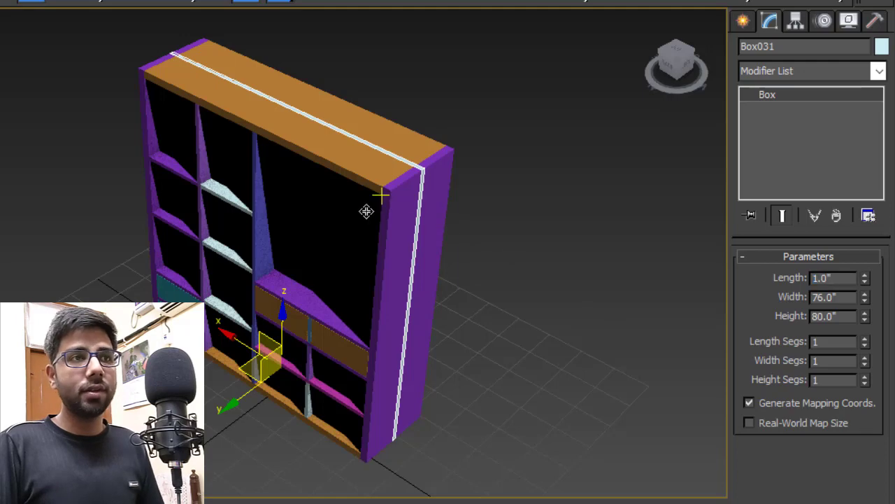
# - Move the 1-inch back panel behind the wardrobe's shelves
pyautogui.scroll(4, 386, 193)
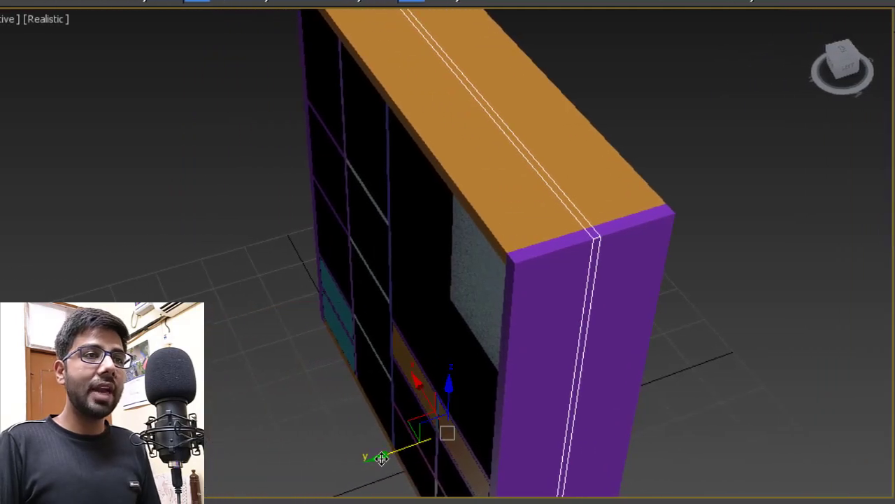
pyautogui.moveTo(381, 458); pyautogui.dragTo(226, 496)
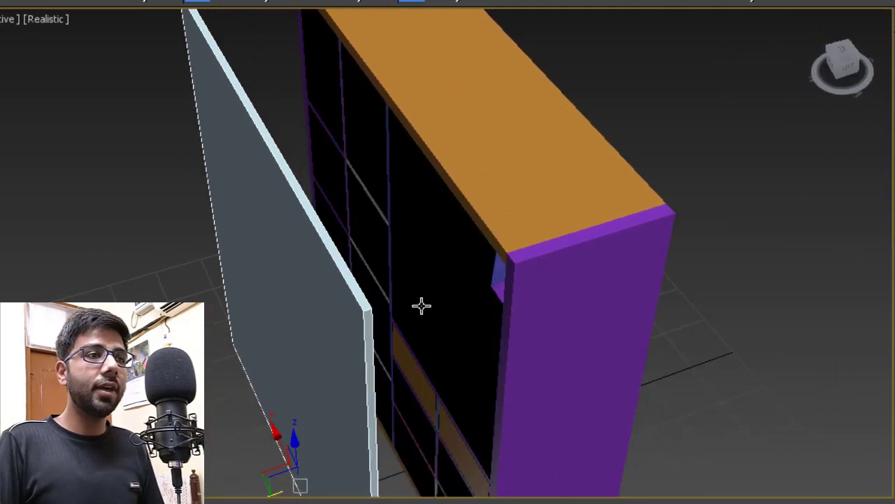
pyautogui.scroll(4, 422, 306)
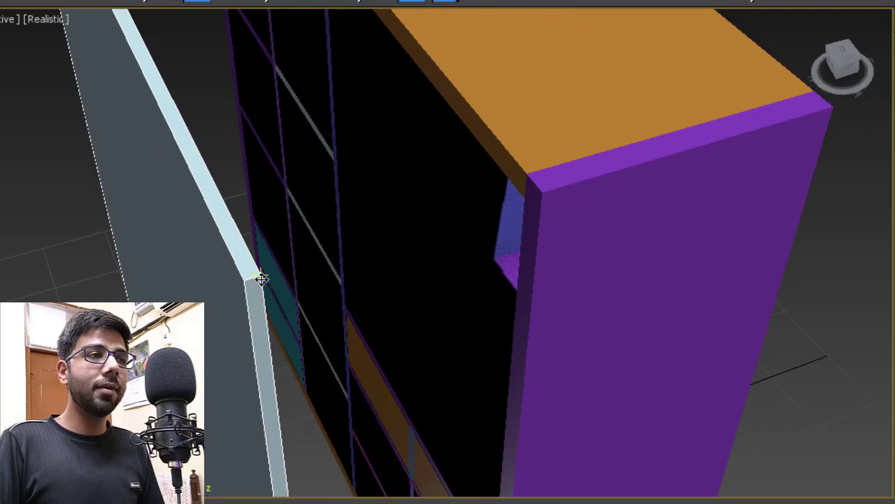
pyautogui.scroll(-3, 524, 194)
pyautogui.scroll(-5, 518, 209)
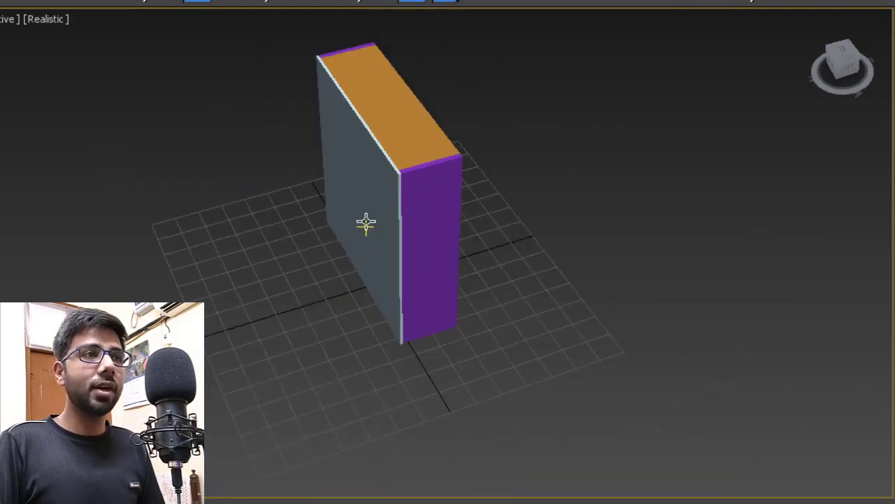
pyautogui.scroll(3, 366, 222)
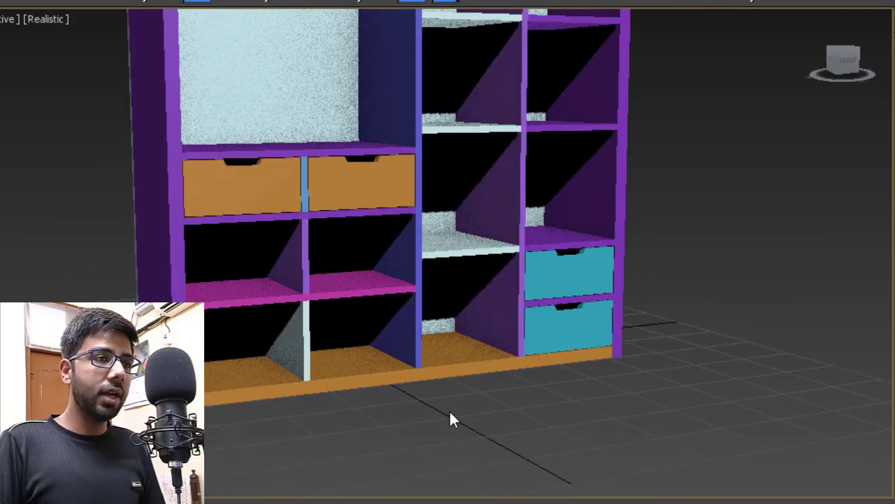
pyautogui.moveTo(450, 418)
pyautogui.keyDown('alt'); pyautogui.mouseDown(button='middle')
pyautogui.moveTo(455, 341)
pyautogui.moveTo(450, 409)
pyautogui.mouseUp(button='middle'); pyautogui.keyUp('alt')
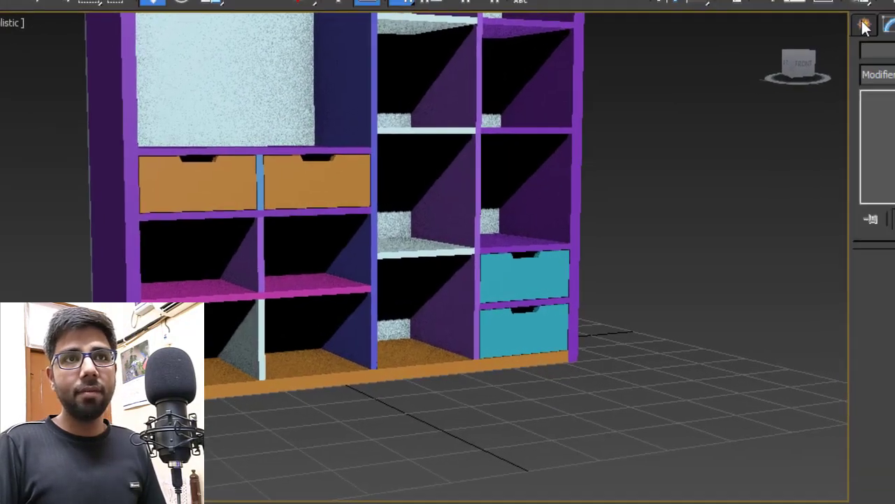
# - Create a new box with Height 4, Length 22 and Width 6' (72 inches)
pyautogui.scroll(5, 492, 320)
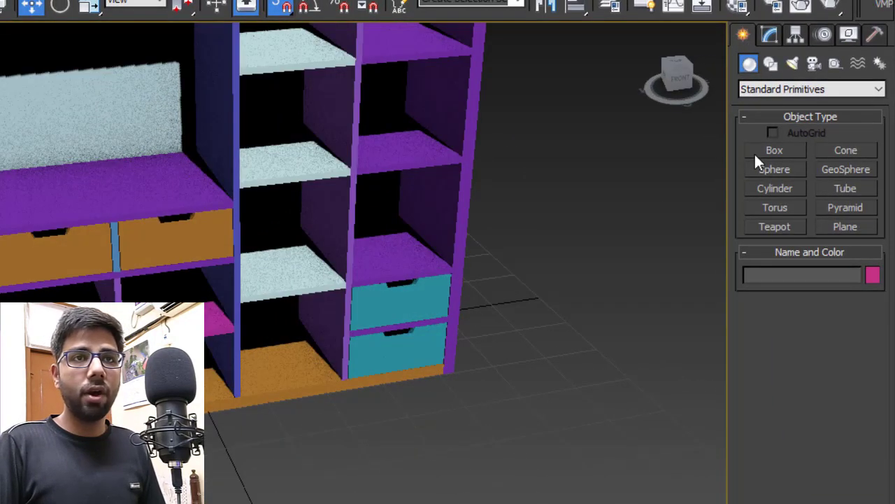
pyautogui.click(756, 153)
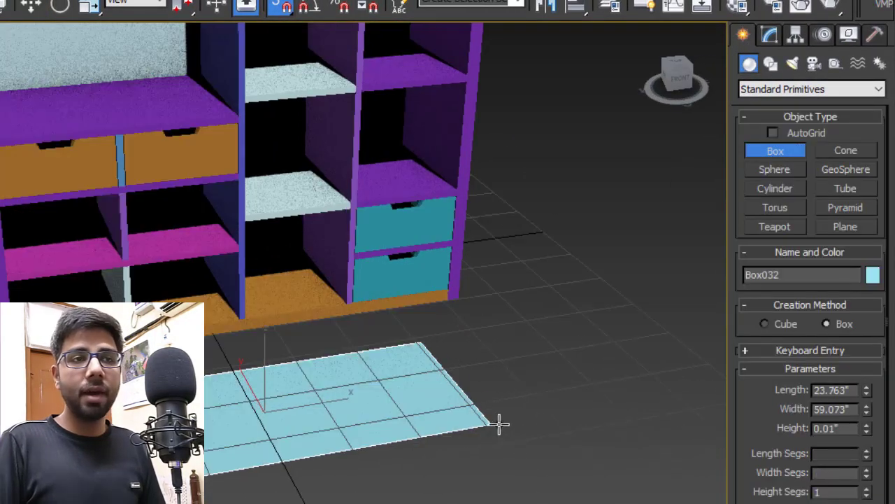
pyautogui.moveTo(499, 423); pyautogui.dragTo(509, 416)
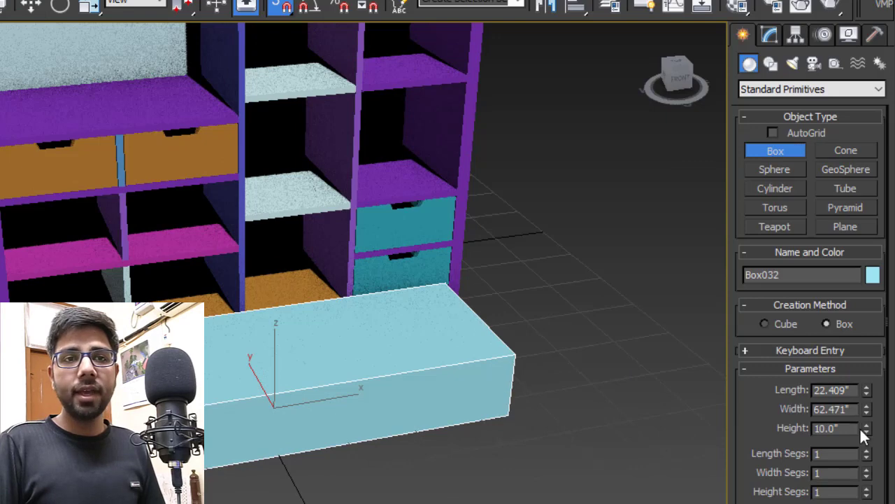
pyautogui.write('4')
pyautogui.press('Return')
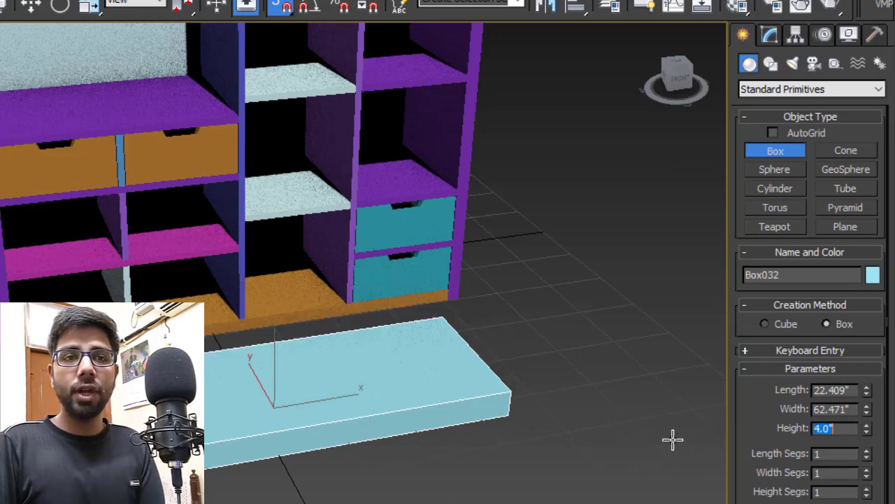
pyautogui.hotkey('shift', 'Tab')
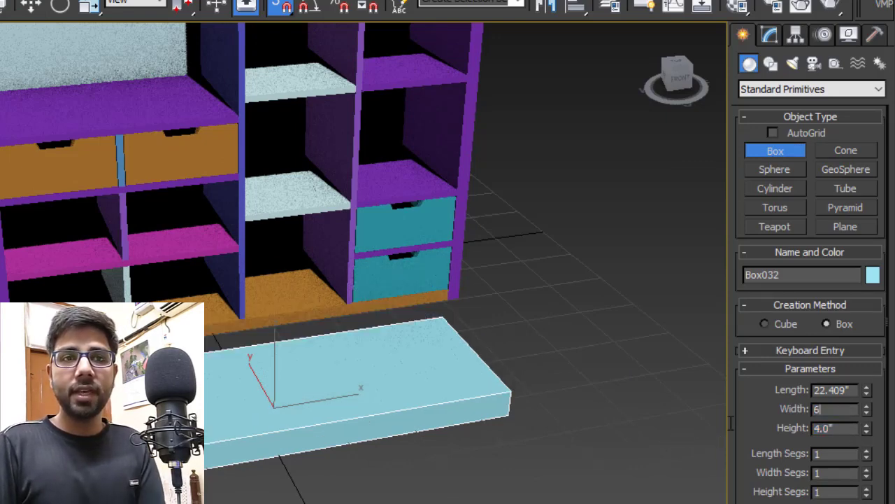
pyautogui.press('Return')
pyautogui.hotkey('shift', 'Tab')
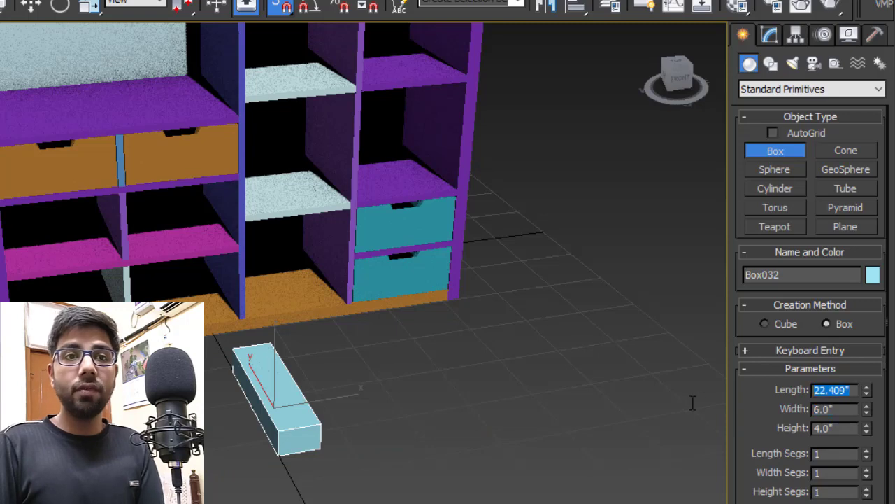
pyautogui.press('Tab')
pyautogui.write('6')
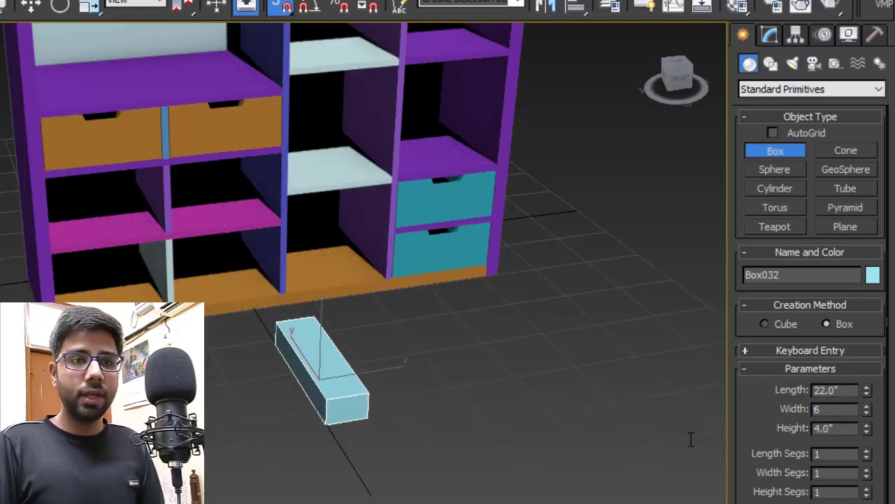
pyautogui.write("'")
pyautogui.press('Return')
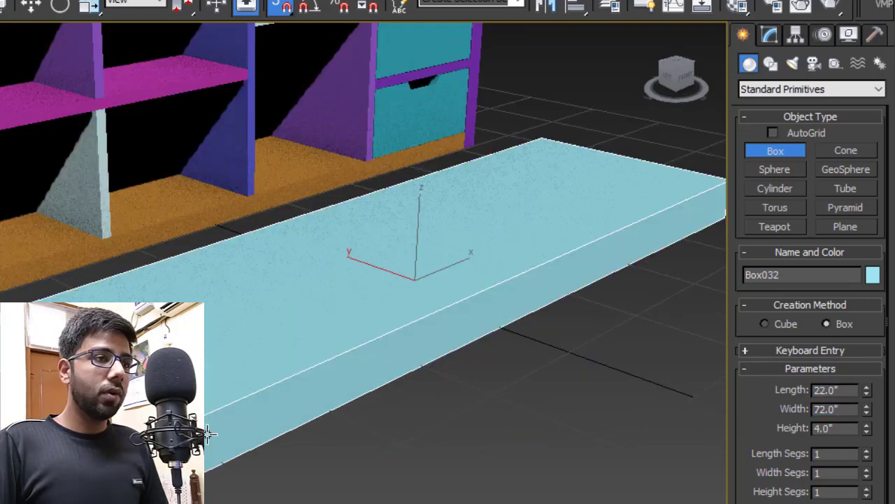
pyautogui.press('w')
# - Snap the base box under the wardrobe and shorten its Length to 20 inches
pyautogui.moveTo(208, 420); pyautogui.dragTo(0, 306)
pyautogui.keyDown('alt'); pyautogui.moveTo(175, 293); pyautogui.dragTo(586, 245, button='middle'); pyautogui.keyUp('alt')
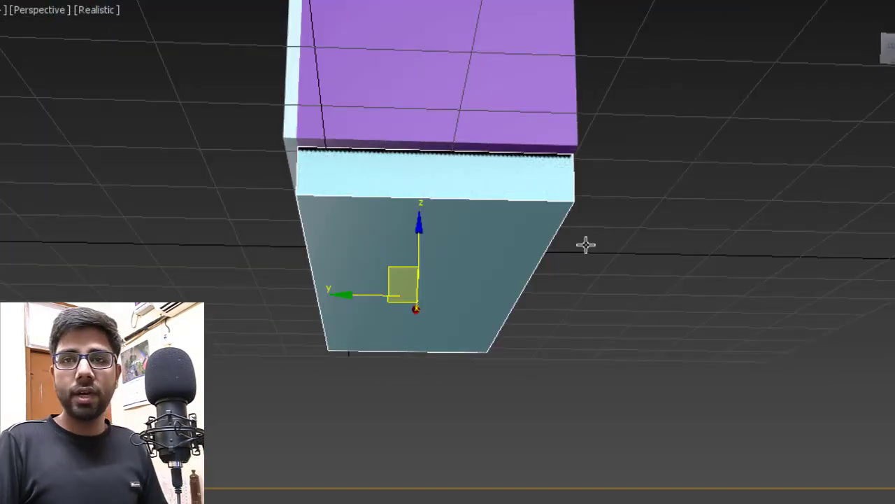
pyautogui.keyDown('alt'); pyautogui.moveTo(586, 246); pyautogui.dragTo(513, 217, button='middle'); pyautogui.keyUp('alt')
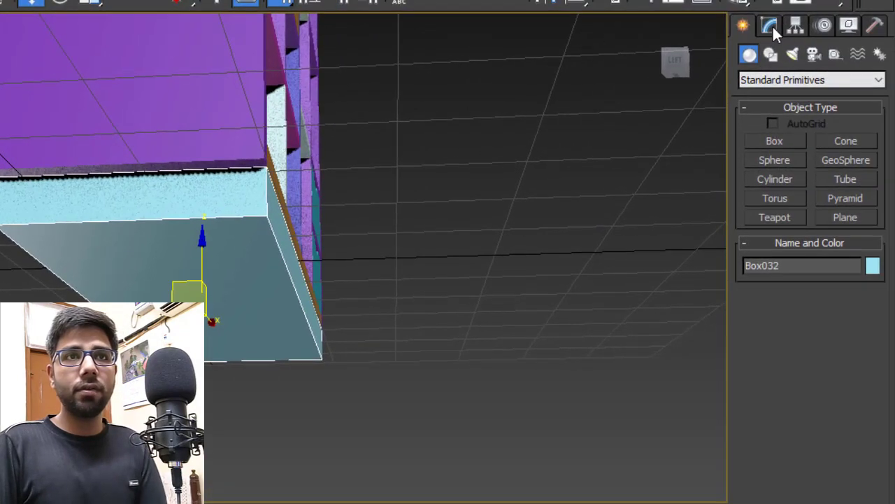
pyautogui.click(774, 30)
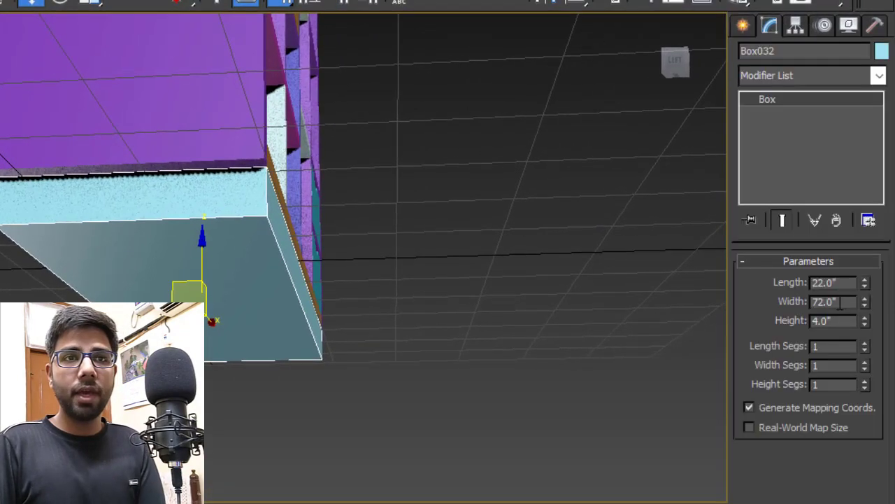
pyautogui.write('20')
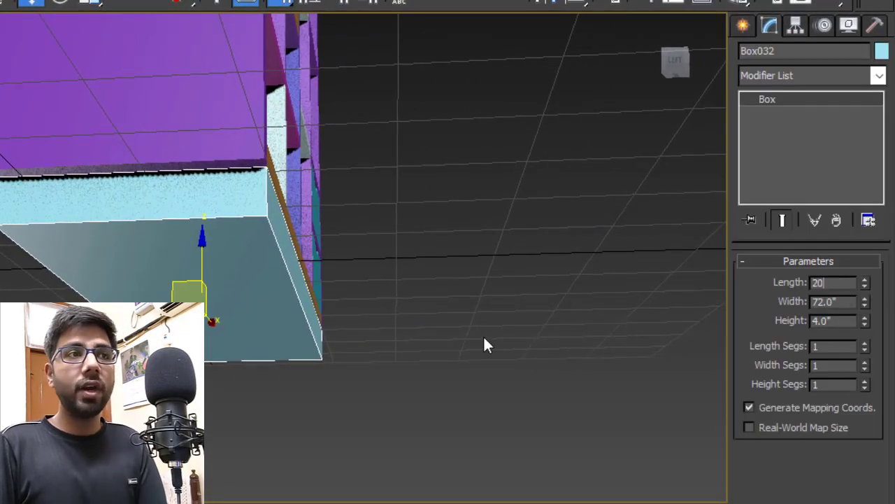
pyautogui.press('Return')
pyautogui.keyDown('alt'); pyautogui.moveTo(163, 175); pyautogui.dragTo(331, 180, button='middle'); pyautogui.keyUp('alt')
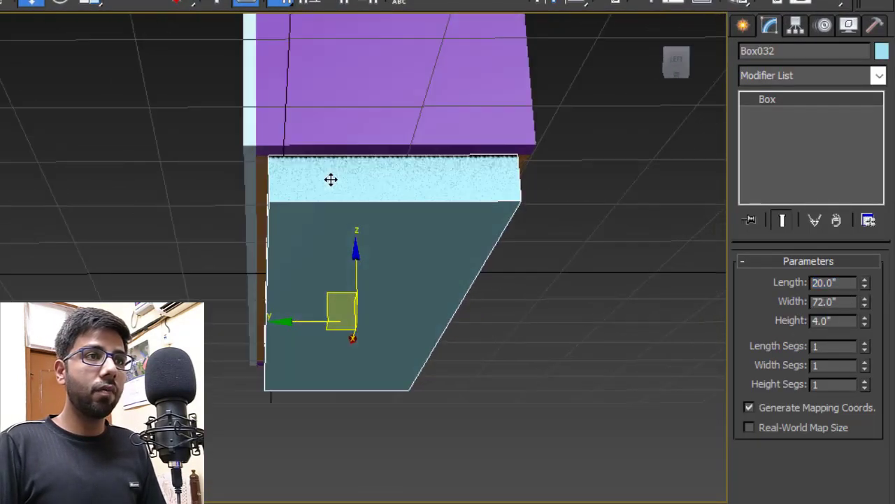
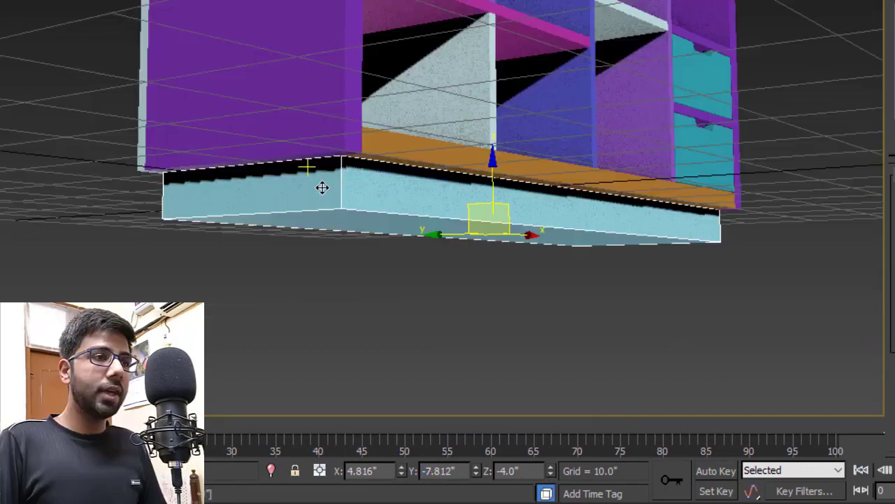
# - Convert the base box to an Editable Poly
pyautogui.rightClick(320, 186)
pyautogui.moveTo(428, 353)
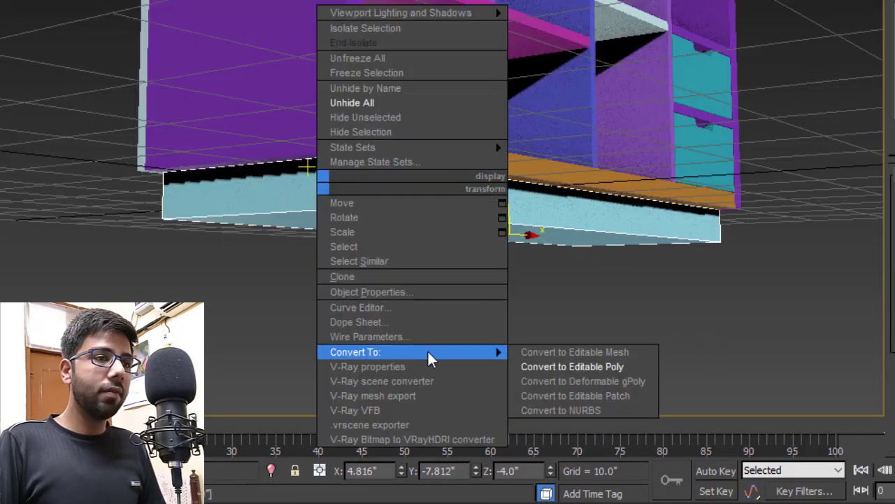
pyautogui.click(553, 367)
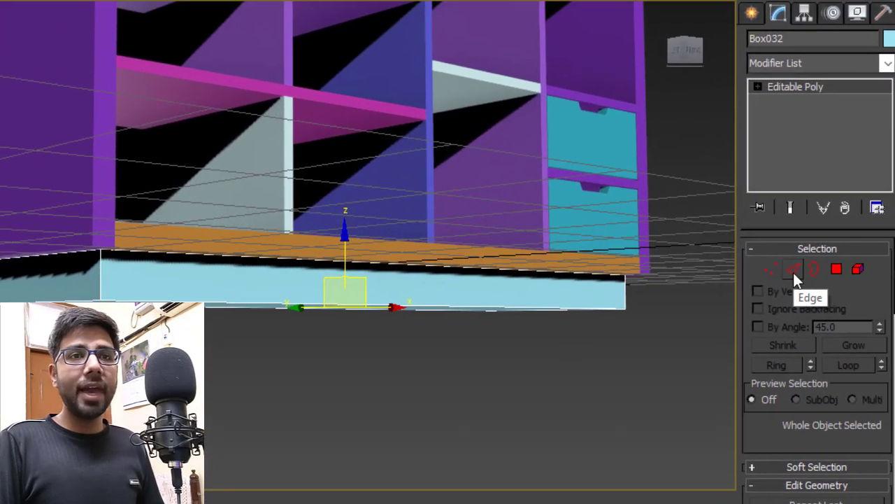
# - Chamfer the plinth's left and right end edges at 1.0" with 10 segments
pyautogui.click(784, 272)
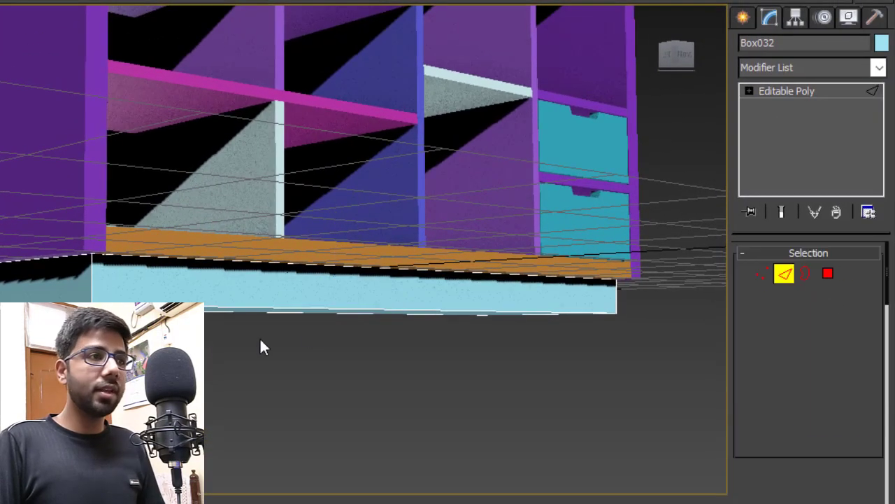
pyautogui.click(89, 281)
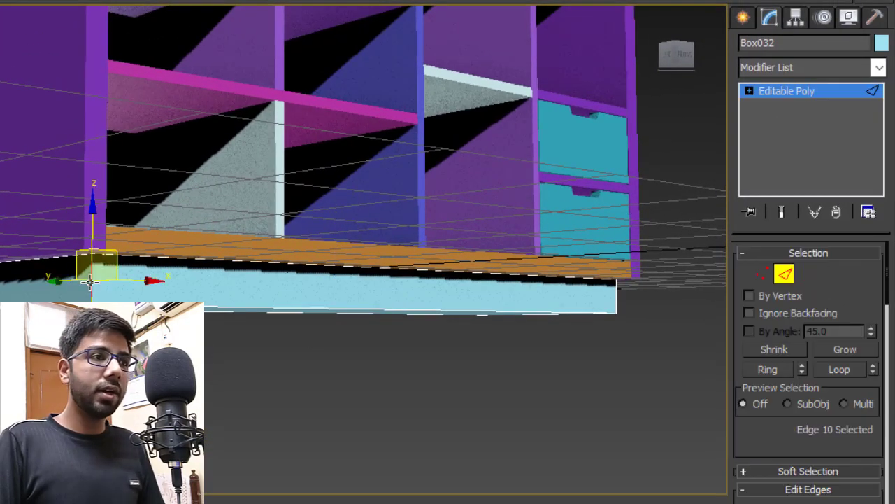
pyautogui.keyDown('ctrl'); pyautogui.click(612, 297); pyautogui.keyUp('ctrl')
pyautogui.rightClick(613, 295)
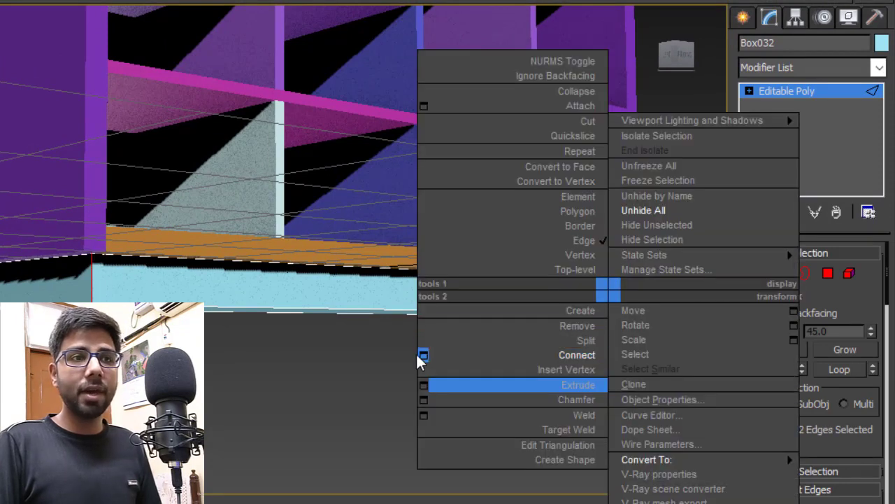
pyautogui.click(419, 382)
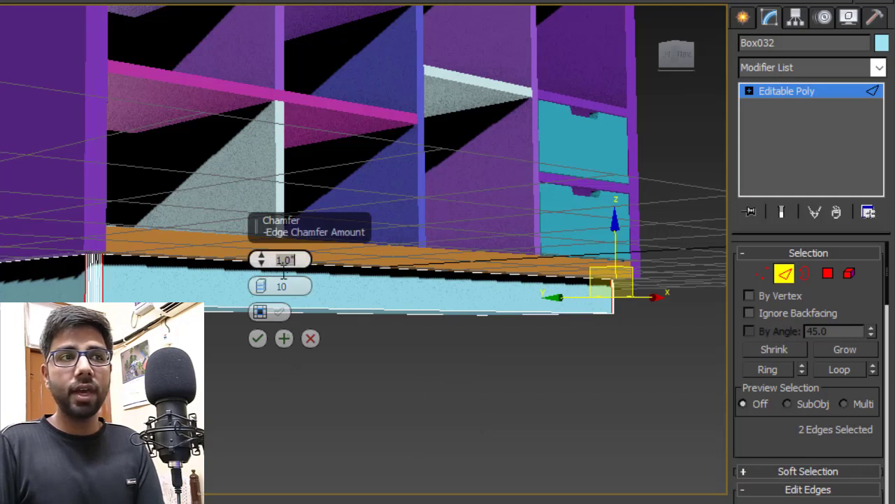
pyautogui.click(257, 339)
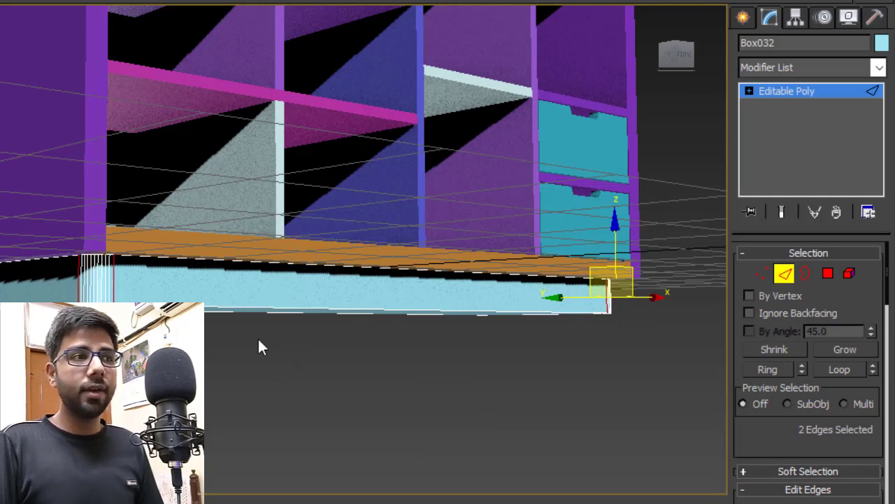
pyautogui.click(786, 275)
pyautogui.click(603, 337)
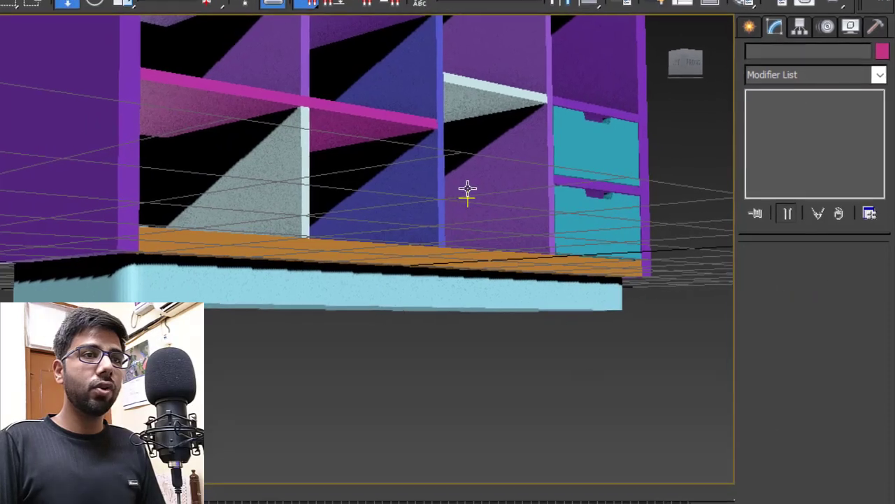
# - Draw a new tall box standing beside the cabinet
pyautogui.keyDown('alt'); pyautogui.moveTo(450, 187); pyautogui.dragTo(497, 195, button='middle'); pyautogui.keyUp('alt')
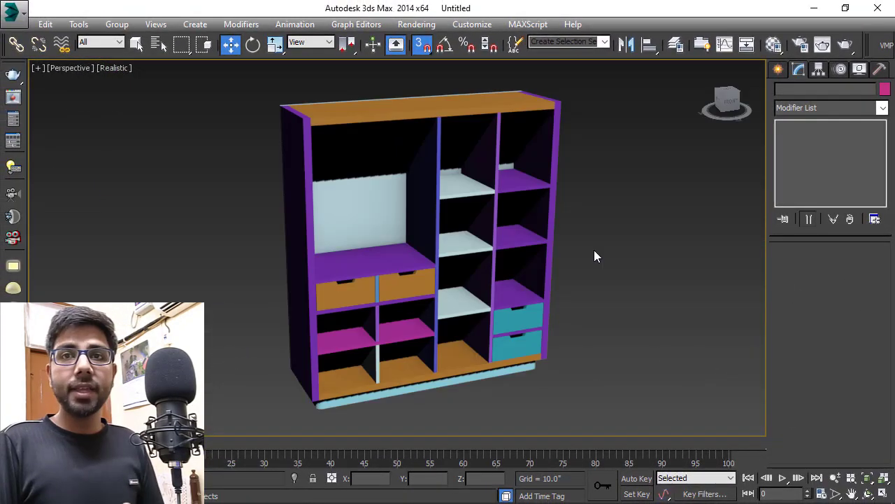
pyautogui.keyDown('alt'); pyautogui.moveTo(485, 214); pyautogui.dragTo(456, 212, button='middle'); pyautogui.keyUp('alt')
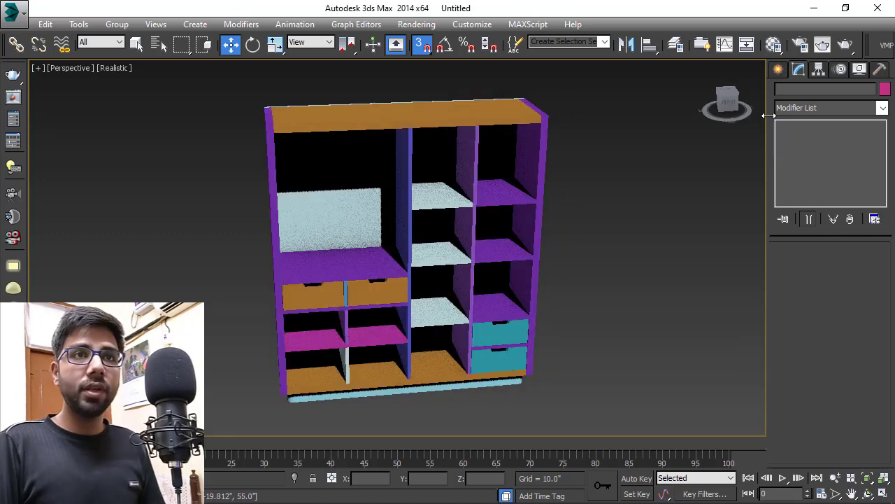
pyautogui.click(770, 63)
pyautogui.click(804, 163)
pyautogui.keyDown('alt'); pyautogui.moveTo(515, 234); pyautogui.dragTo(524, 247, button='middle'); pyautogui.keyUp('alt')
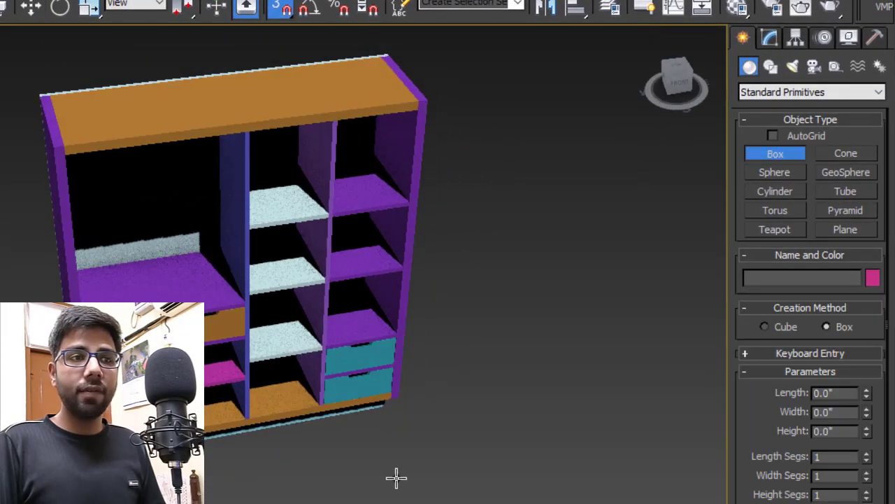
pyautogui.moveTo(396, 478); pyautogui.dragTo(480, 466)
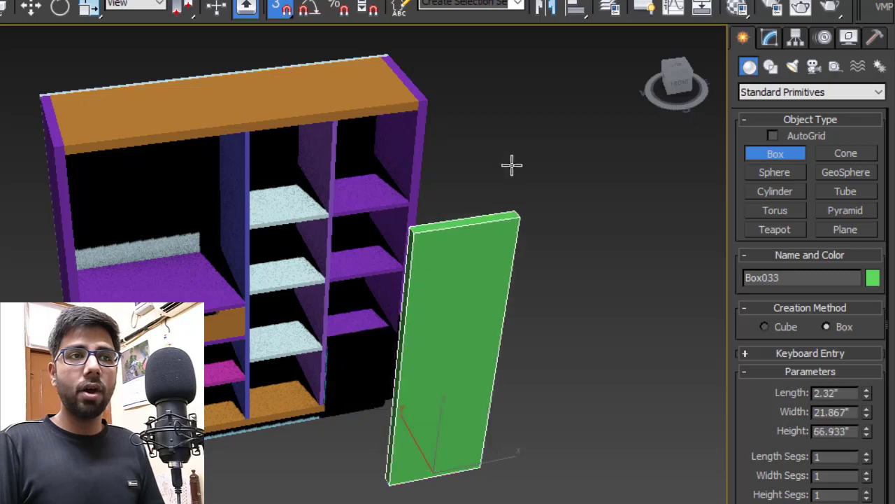
pyautogui.keyDown('alt'); pyautogui.moveTo(588, 282); pyautogui.dragTo(592, 263, button='middle'); pyautogui.keyUp('alt')
# - Size the box to Height 76", Width 18" and Length 1" as a door panel
pyautogui.click(770, 38)
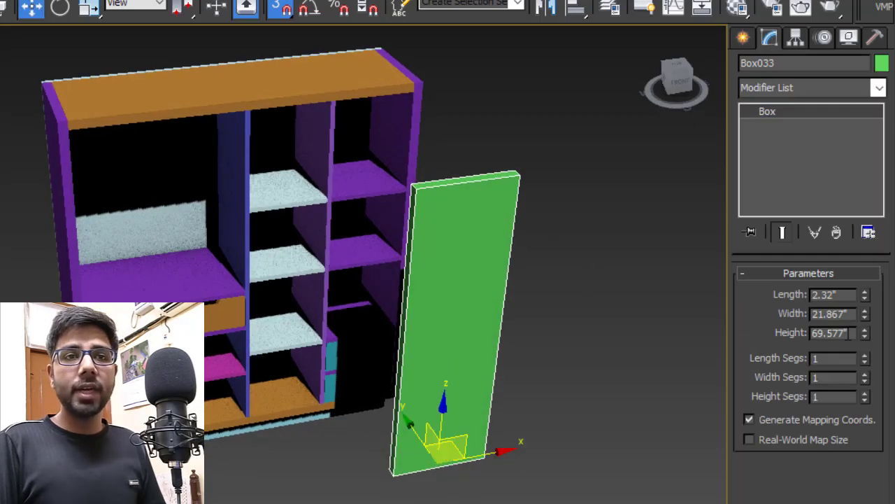
pyautogui.moveTo(855, 334); pyautogui.dragTo(720, 346)
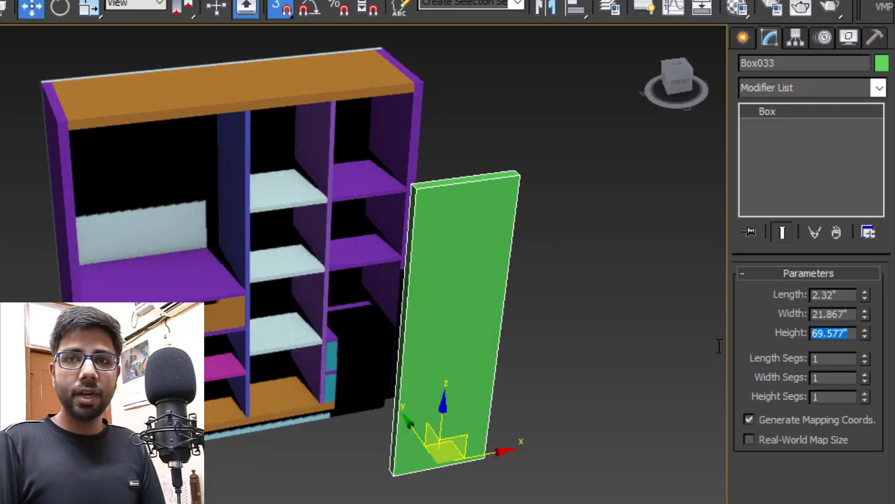
pyautogui.write('6')
pyautogui.write('6')
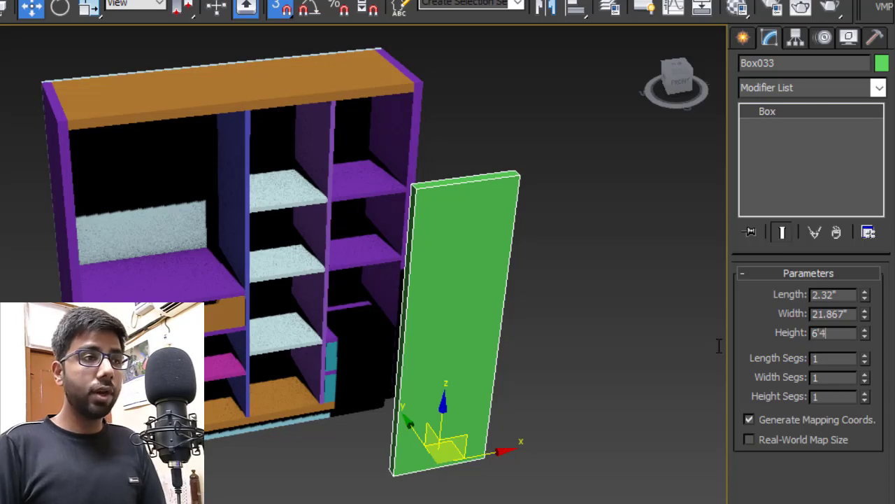
pyautogui.press('Return')
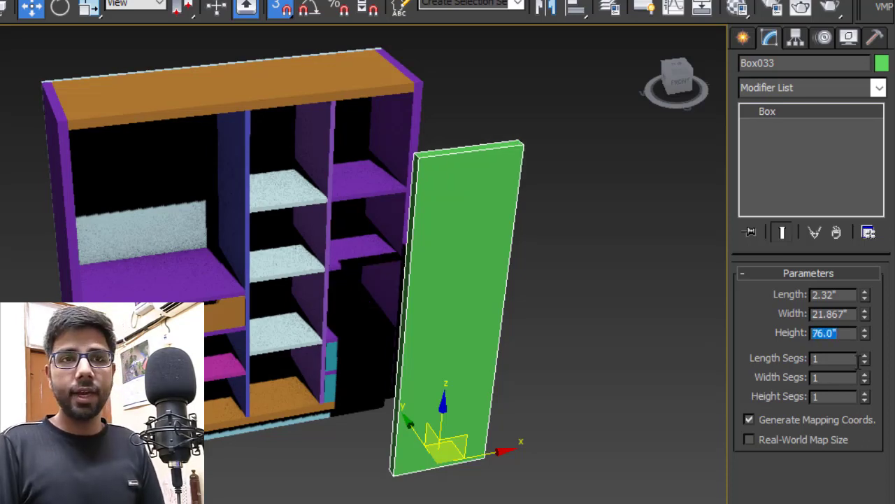
pyautogui.moveTo(855, 314); pyautogui.dragTo(737, 340)
pyautogui.write('1')
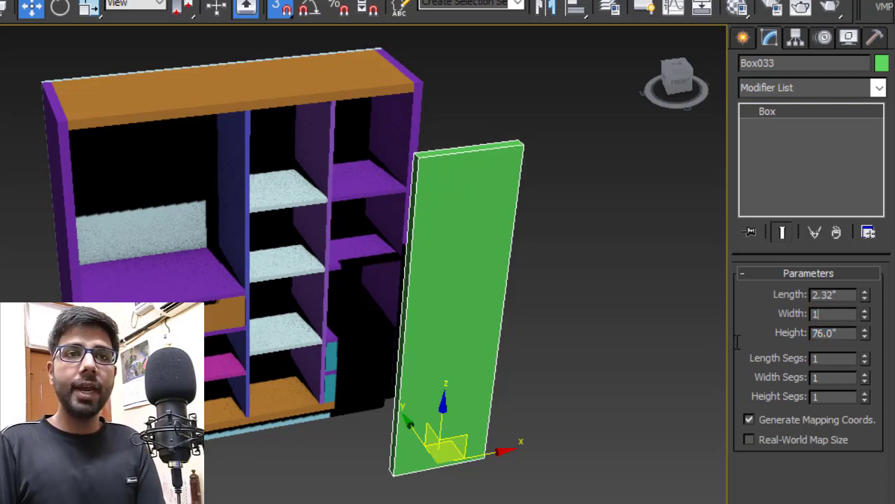
pyautogui.write('8')
pyautogui.press('Return')
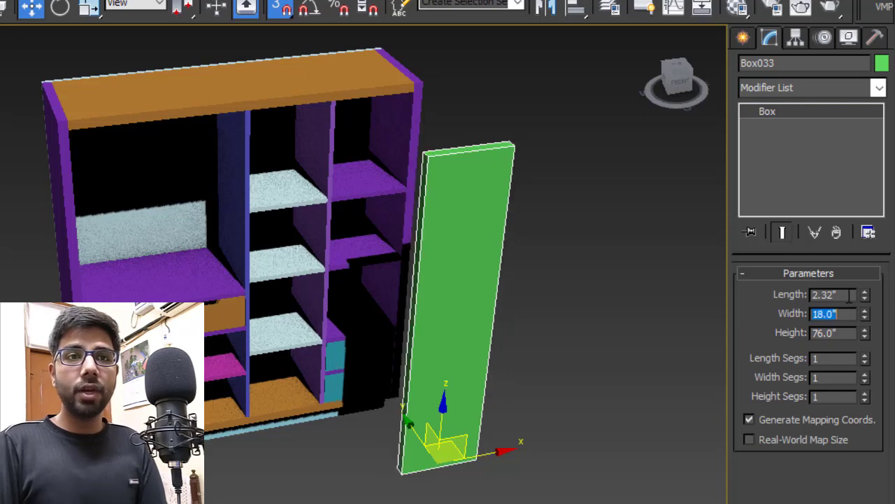
pyautogui.moveTo(849, 297); pyautogui.dragTo(685, 321)
pyautogui.write('1')
pyautogui.press('Return')
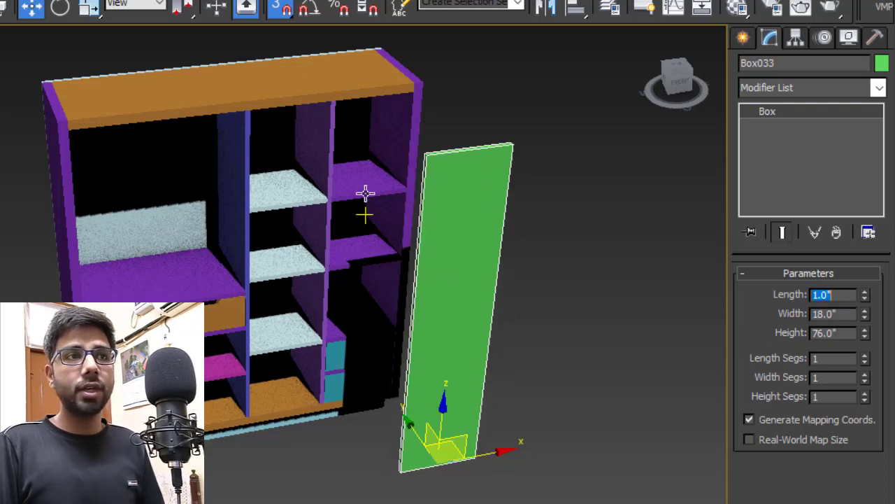
pyautogui.keyDown('alt'); pyautogui.moveTo(376, 175); pyautogui.dragTo(408, 210, button='middle'); pyautogui.keyUp('alt')
pyautogui.hotkey('alt', 'w')
# - In the Top view, snap the door onto the cabinet's lower-left front corner
pyautogui.rightClick(222, 210)
pyautogui.hotkey('alt', 'w')
pyautogui.scroll(2, 290, 213)
pyautogui.moveTo(249, 265); pyautogui.dragTo(132, 62, button='middle')
pyautogui.scroll(3, 264, 158)
pyautogui.moveTo(279, 373); pyautogui.dragTo(80, 189)
pyautogui.moveTo(146, 192); pyautogui.dragTo(365, 285, button='middle')
# - Clone the door as Box034, placed right beside the original
pyautogui.scroll(4, 465, 287)
pyautogui.moveTo(506, 243); pyautogui.dragTo(430, 216, button='middle')
pyautogui.scroll(3, 429, 217)
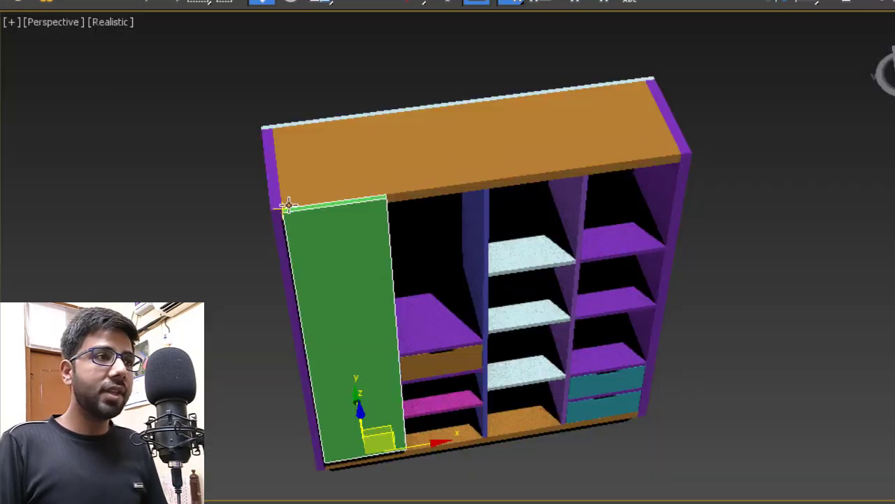
pyautogui.scroll(5, 287, 210)
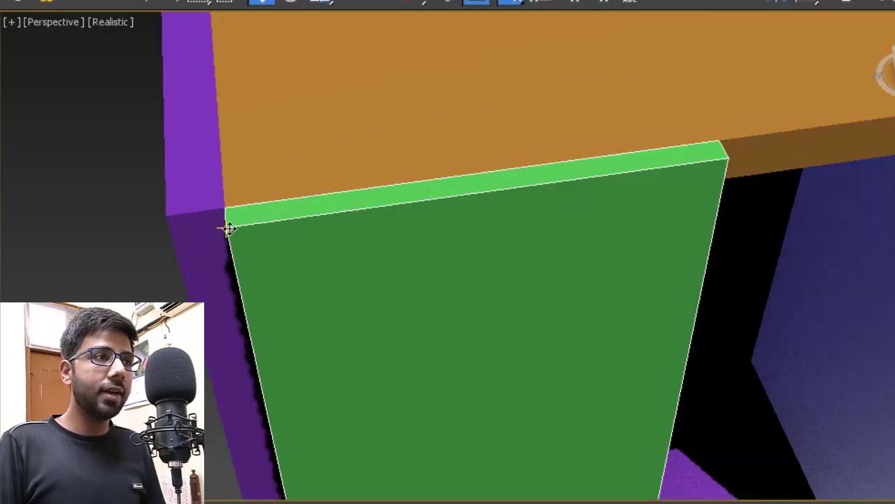
pyautogui.keyDown('shift'); pyautogui.moveTo(229, 229); pyautogui.dragTo(738, 161); pyautogui.keyUp('shift')
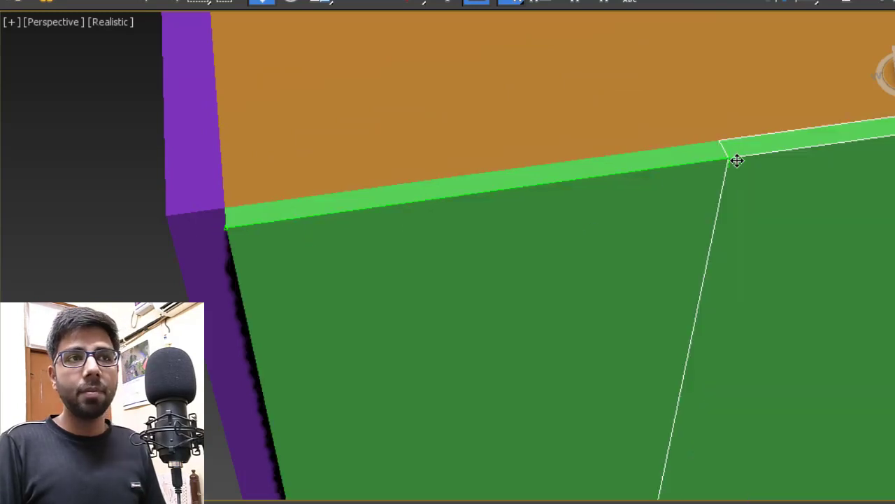
pyautogui.click(549, 346)
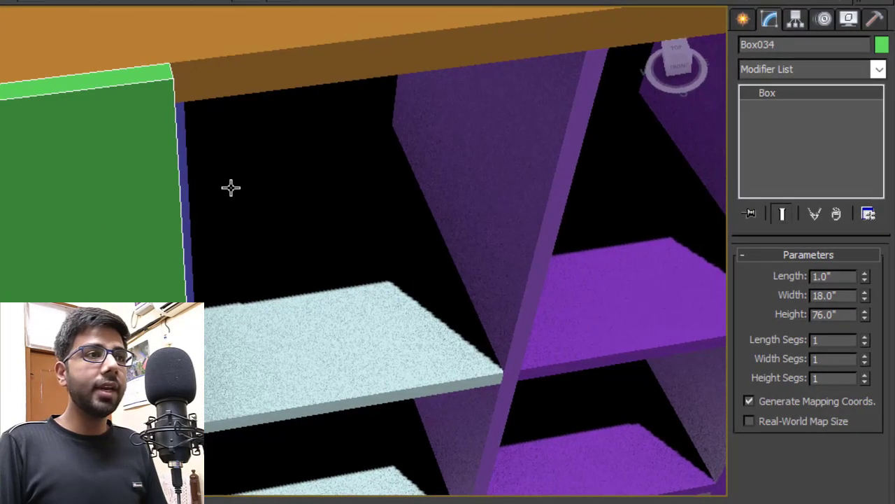
# - Narrow Box034 to a 0.25" width and snap the strip against the first door's edge
pyautogui.moveTo(231, 187); pyautogui.dragTo(346, 180, button='middle')
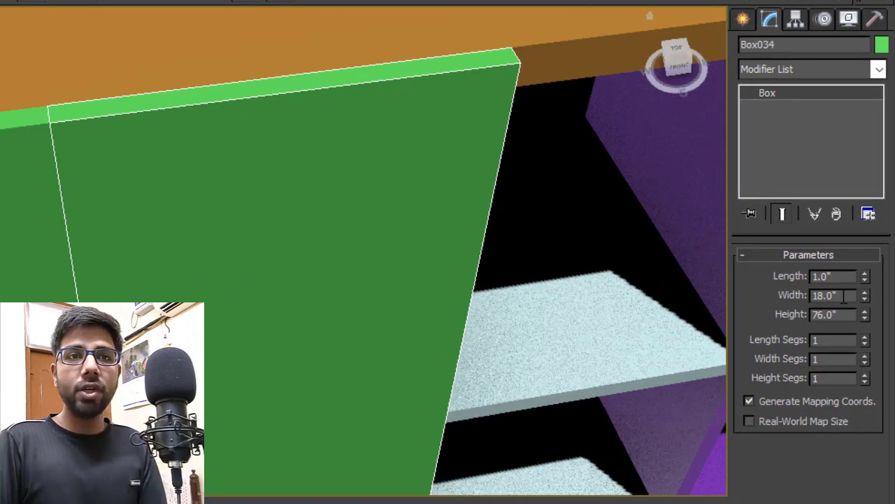
pyautogui.moveTo(843, 297); pyautogui.dragTo(776, 305)
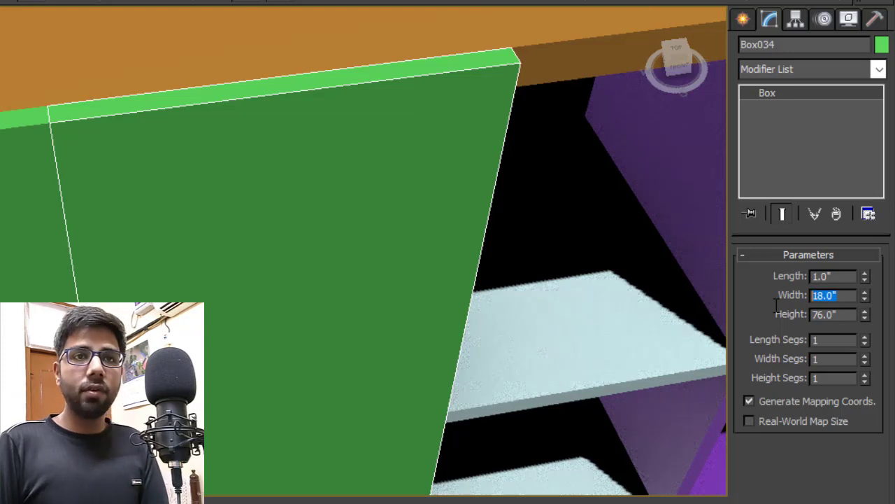
pyautogui.write('0.25')
pyautogui.press('Return')
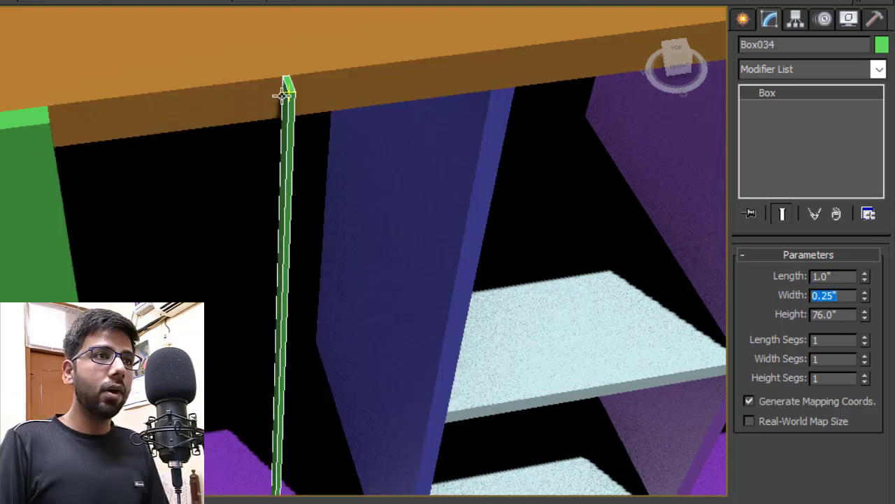
pyautogui.moveTo(287, 94); pyautogui.dragTo(59, 123)
pyautogui.scroll(5, 34, 125)
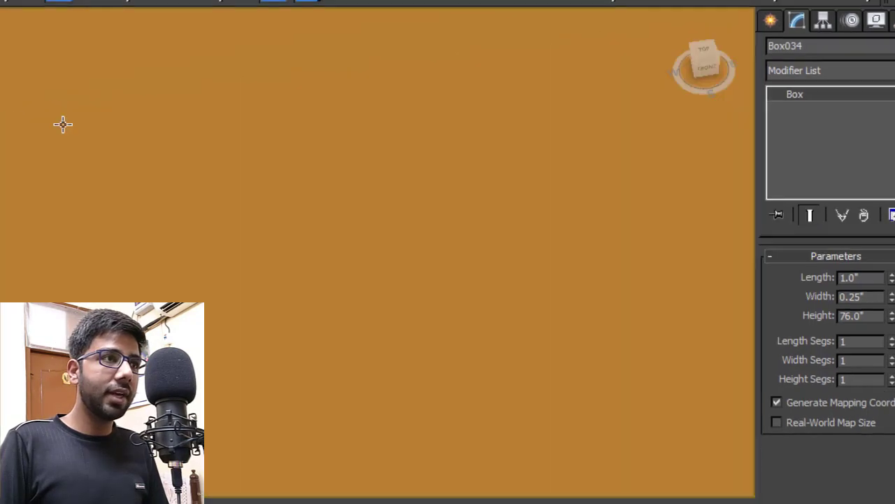
pyautogui.scroll(-6, 76, 159)
pyautogui.scroll(-3, 273, 221)
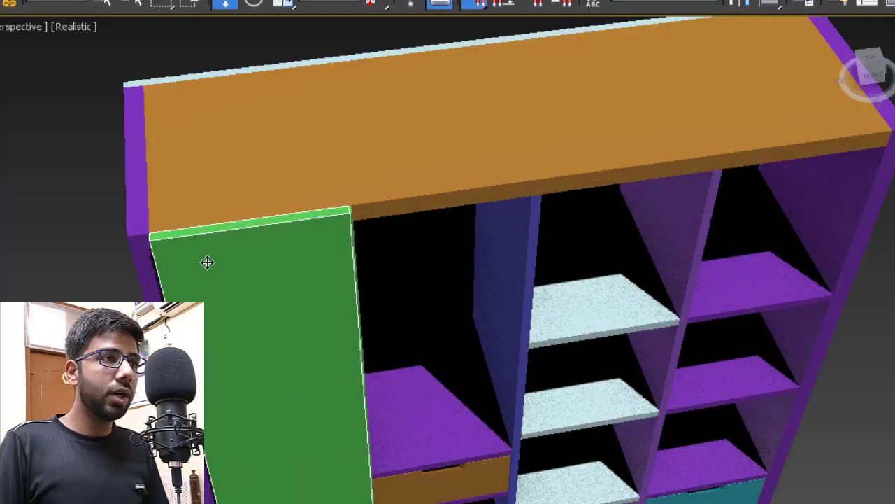
# - Clone another copy of the green door beside the original
pyautogui.moveTo(151, 241)
pyautogui.keyDown('shift'); pyautogui.mouseDown()
pyautogui.moveTo(250, 262)
pyautogui.moveTo(357, 214)
pyautogui.mouseUp(); pyautogui.keyUp('shift')
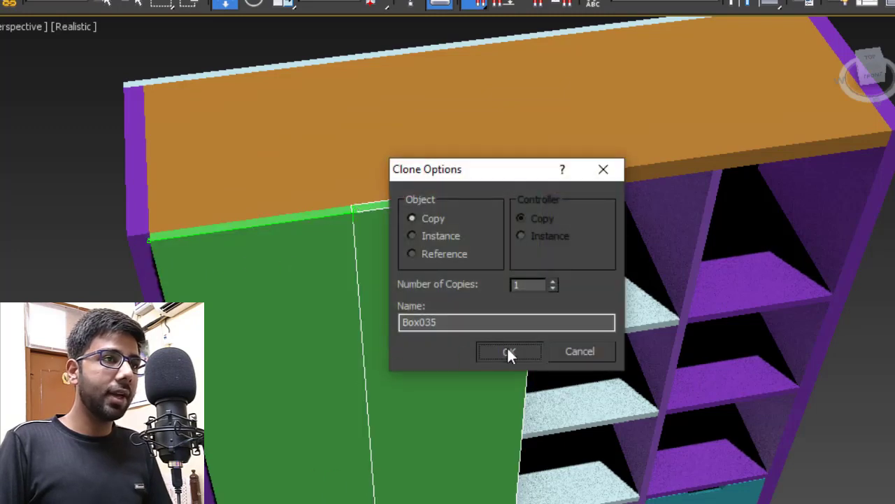
pyautogui.click(508, 347)
pyautogui.scroll(5, 442, 258)
pyautogui.scroll(4, 405, 235)
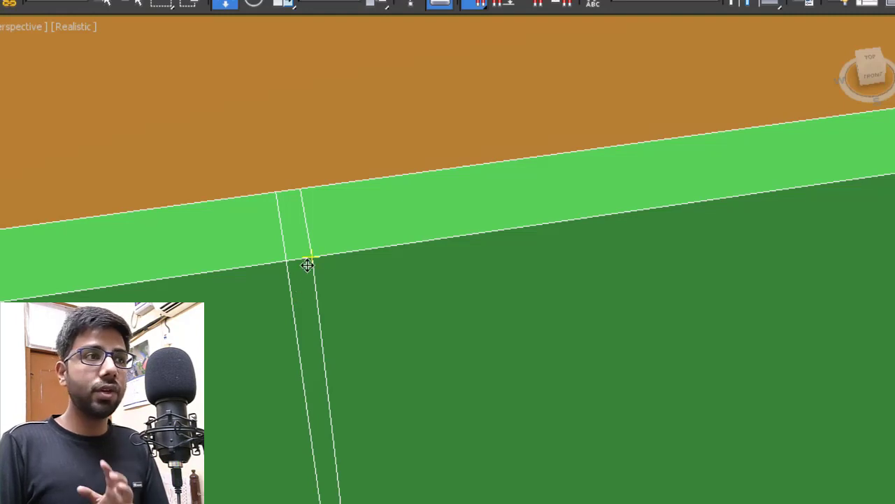
pyautogui.scroll(-6, 393, 258)
# - In the Top view, shift the narrow door panel left along X
pyautogui.press('t')
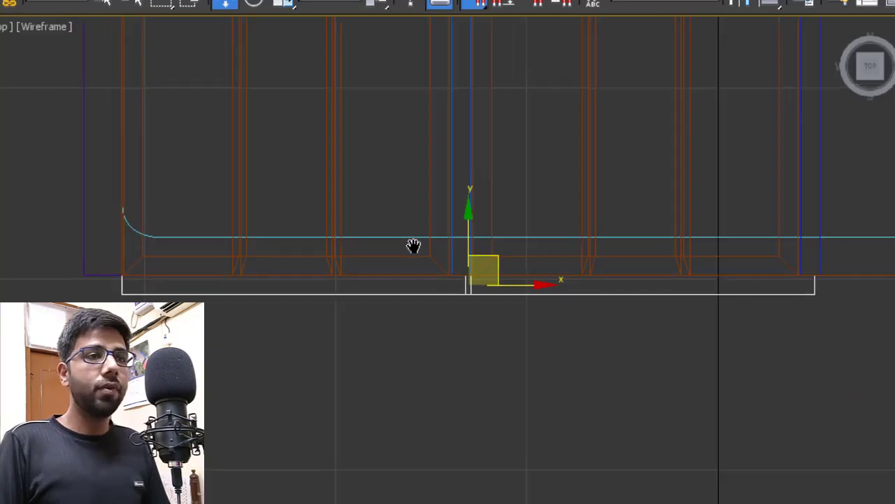
pyautogui.scroll(-2, 420, 252)
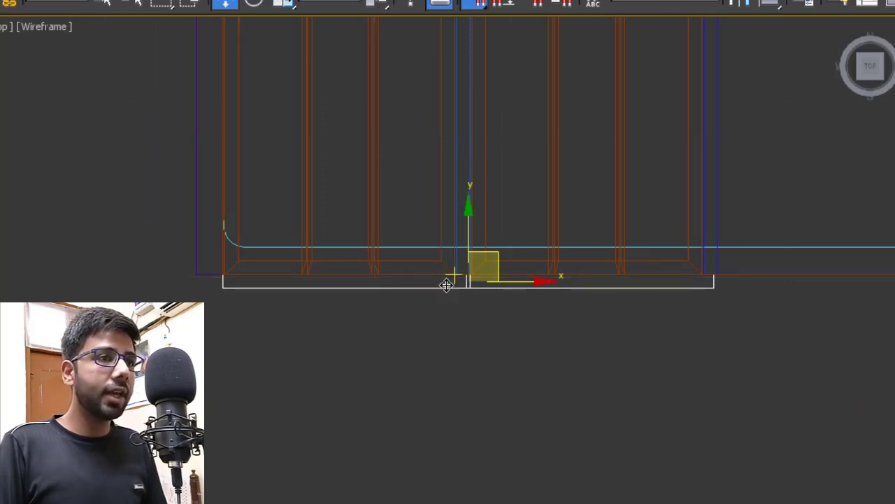
pyautogui.scroll(2, 448, 282)
pyautogui.scroll(4, 512, 289)
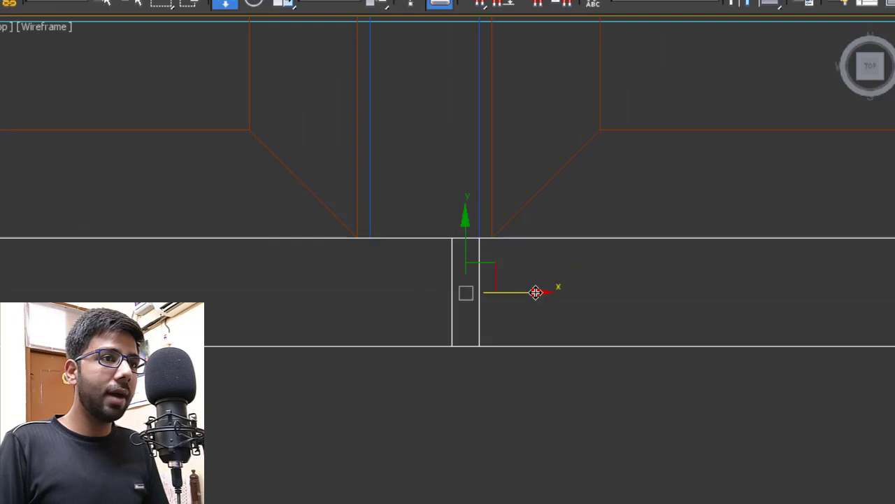
pyautogui.moveTo(535, 291); pyautogui.dragTo(488, 307)
pyautogui.scroll(-3, 211, 285)
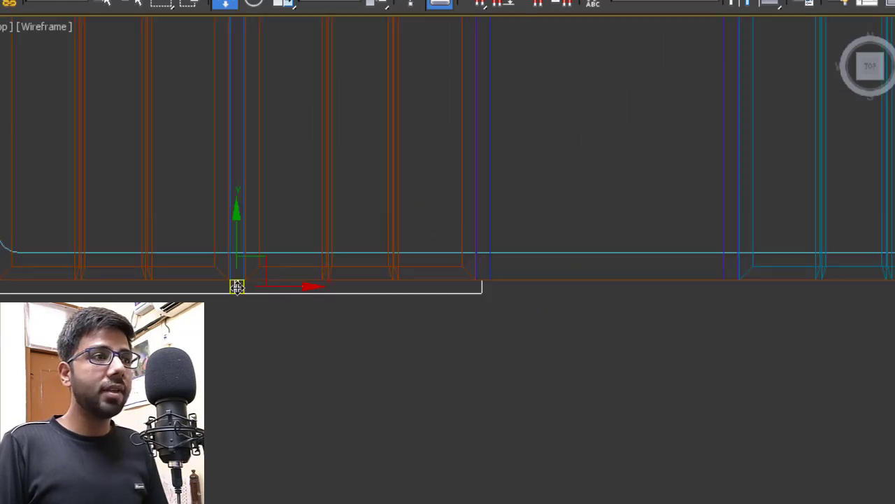
pyautogui.scroll(2, 253, 287)
# - Select the row of door panels and snap a single copy, Box036, to the right
pyautogui.click(256, 297)
pyautogui.moveTo(233, 278); pyautogui.dragTo(233, 278)
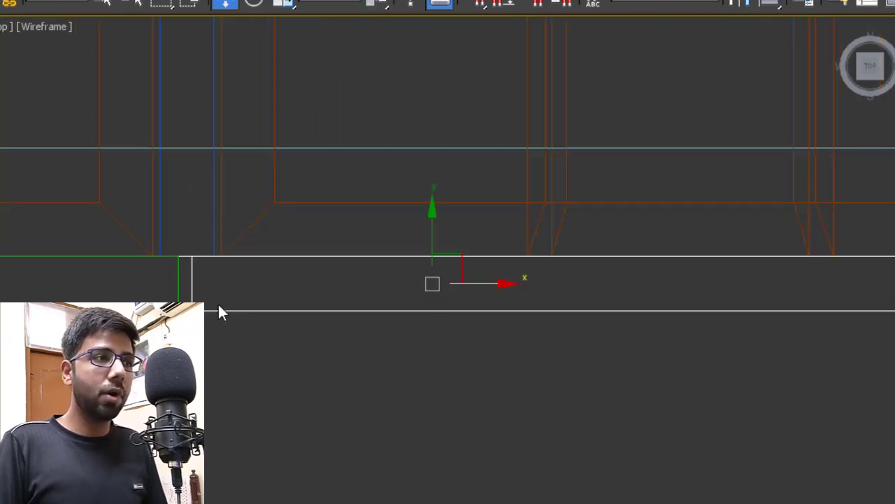
pyautogui.scroll(-2, 175, 304)
pyautogui.scroll(1, 419, 385)
pyautogui.press('s')
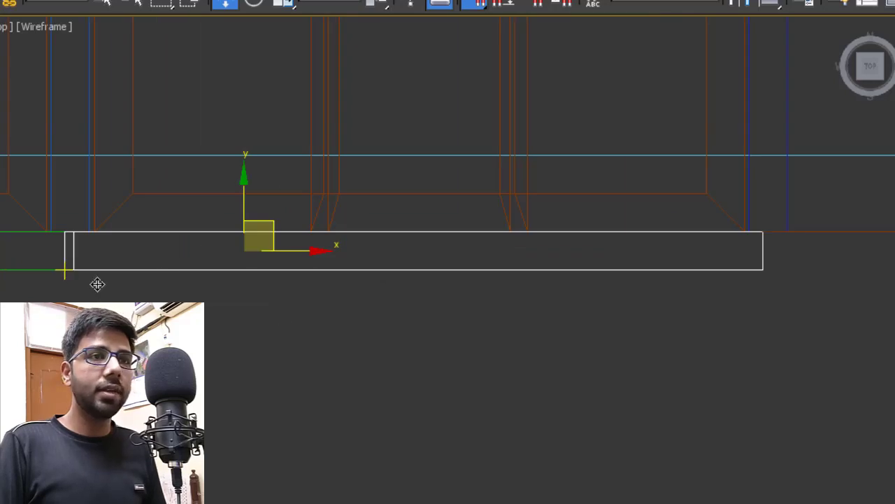
pyautogui.keyDown('shift'); pyautogui.moveTo(96, 284); pyautogui.dragTo(775, 270); pyautogui.keyUp('shift')
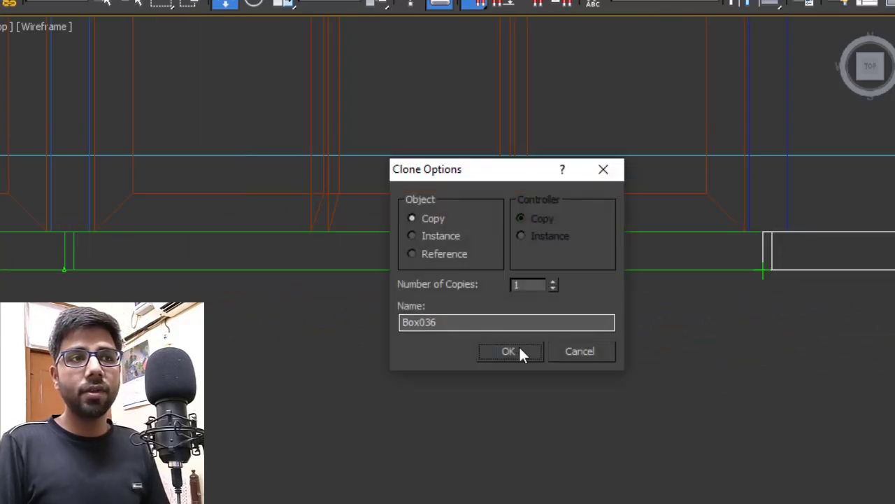
pyautogui.click(519, 349)
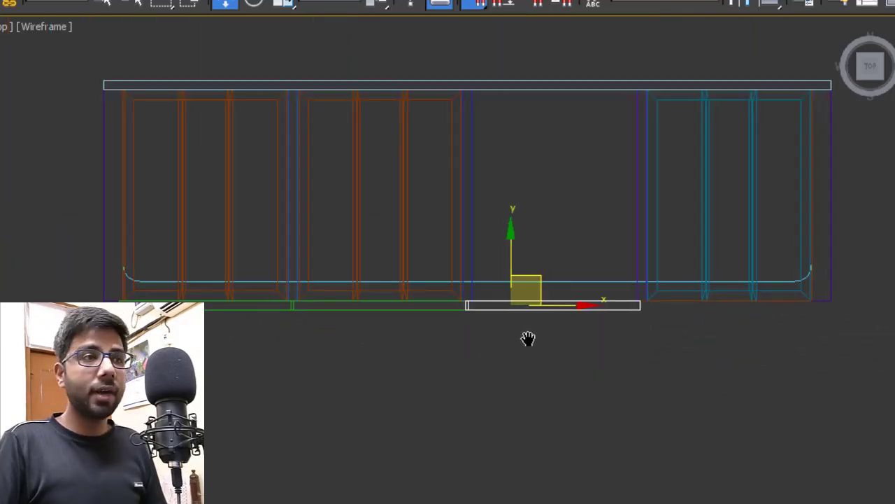
pyautogui.scroll(3, 532, 343)
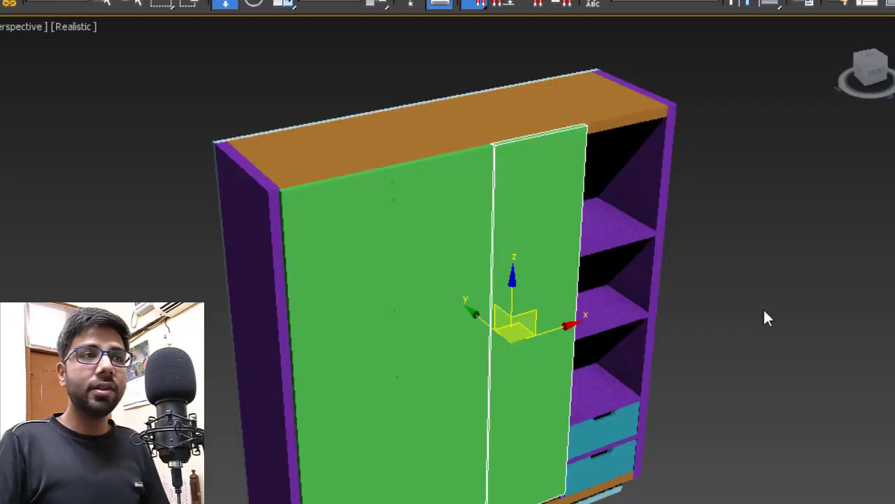
# - Turn on Edged Faces so edges show over the shaded wardrobe
pyautogui.click(766, 319)
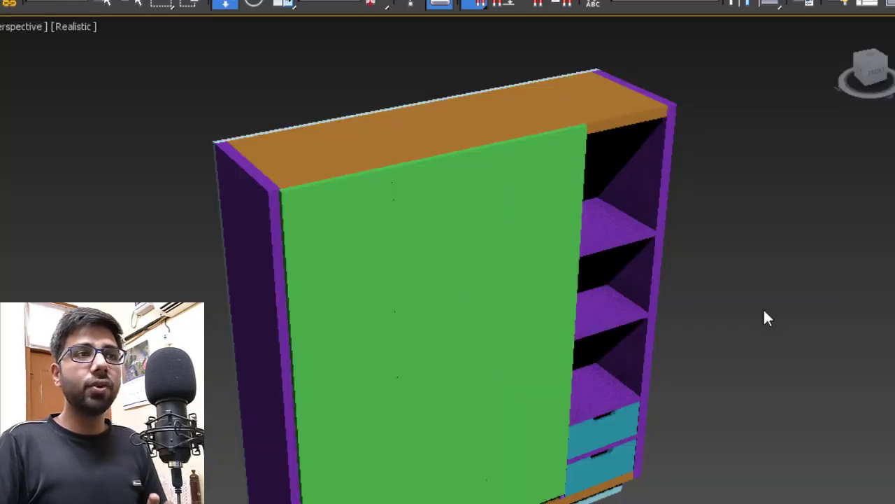
pyautogui.scroll(3, 428, 238)
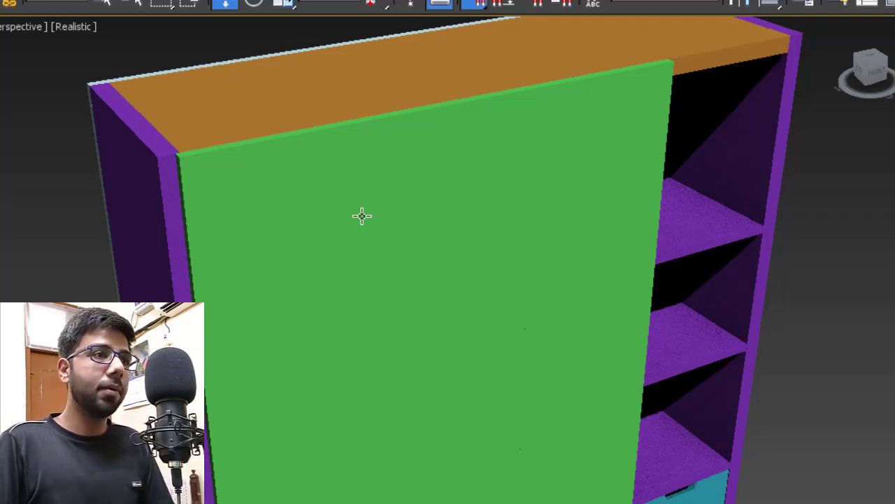
pyautogui.press('F4')
pyautogui.scroll(4, 364, 180)
pyautogui.scroll(-3, 378, 202)
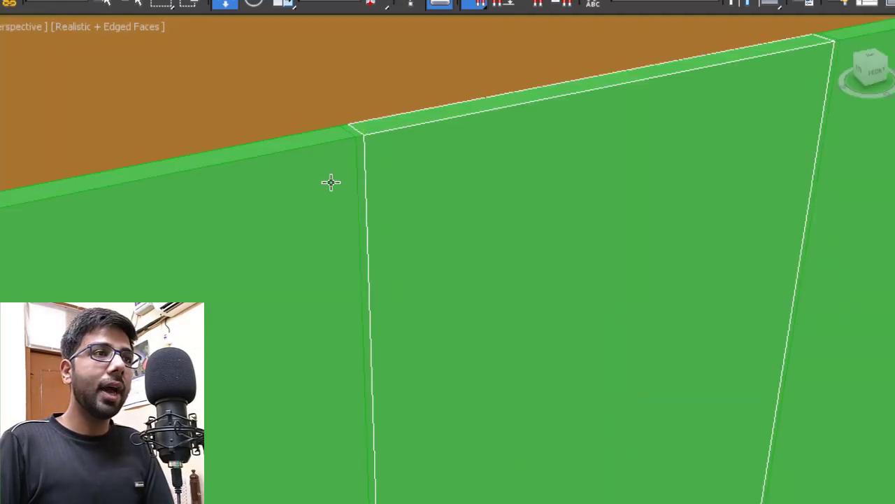
# - Delete the thin leftover strip between the doors
pyautogui.click(364, 165)
pyautogui.press('Delete')
pyautogui.scroll(-4, 352, 184)
pyautogui.scroll(2, 521, 137)
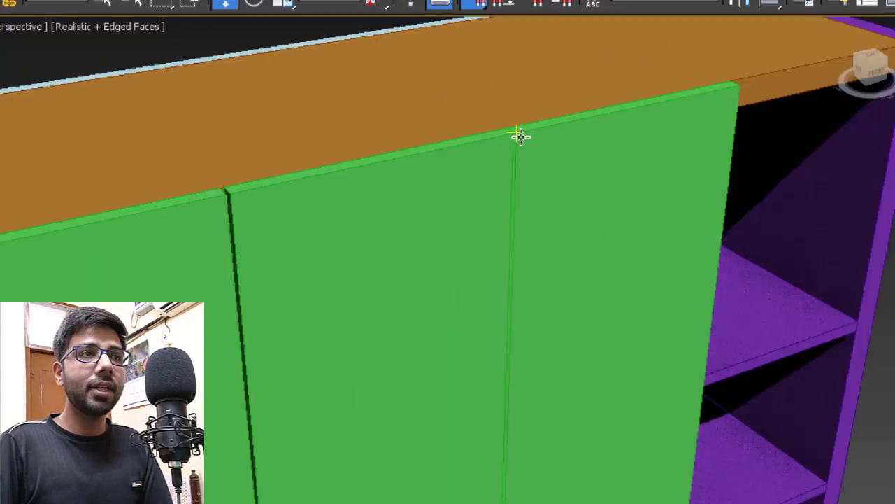
pyautogui.scroll(-6, 521, 137)
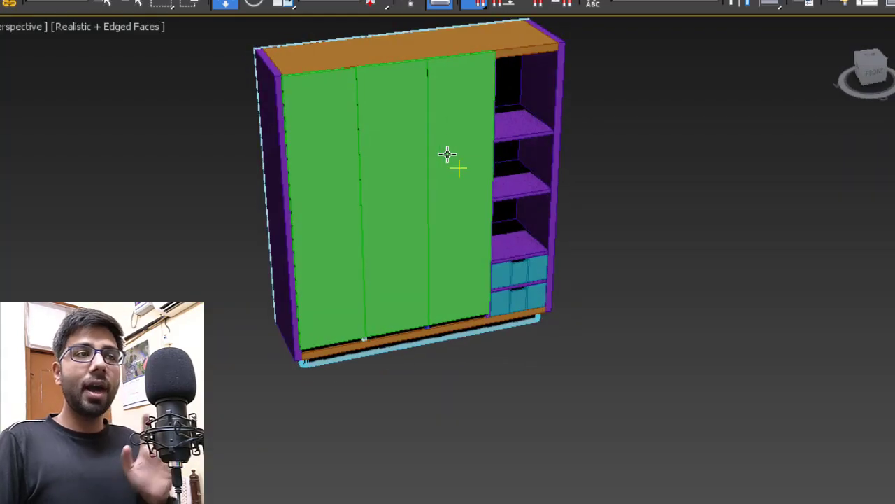
pyautogui.scroll(4, 349, 126)
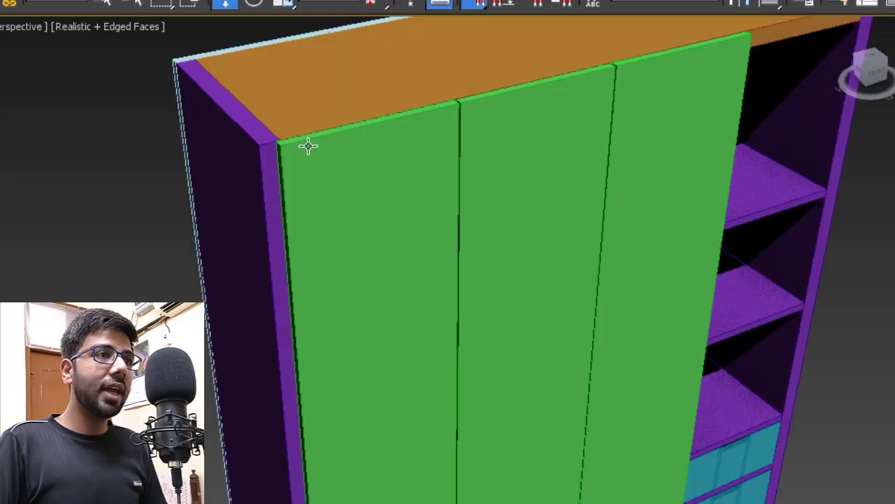
pyautogui.scroll(3, 305, 146)
# - Select the left door panel
pyautogui.click(294, 184)
pyautogui.scroll(-3, 320, 174)
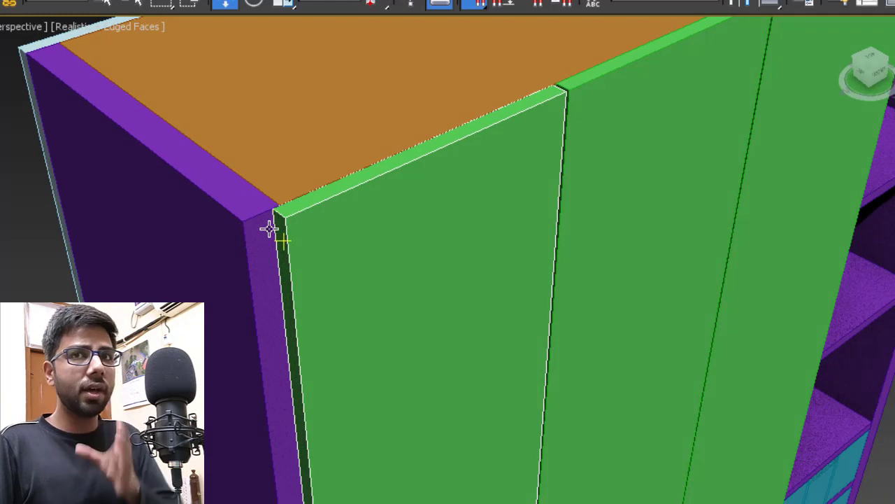
pyautogui.scroll(-3, 269, 230)
# - Convert the left door to an Editable Poly
pyautogui.rightClick(343, 220)
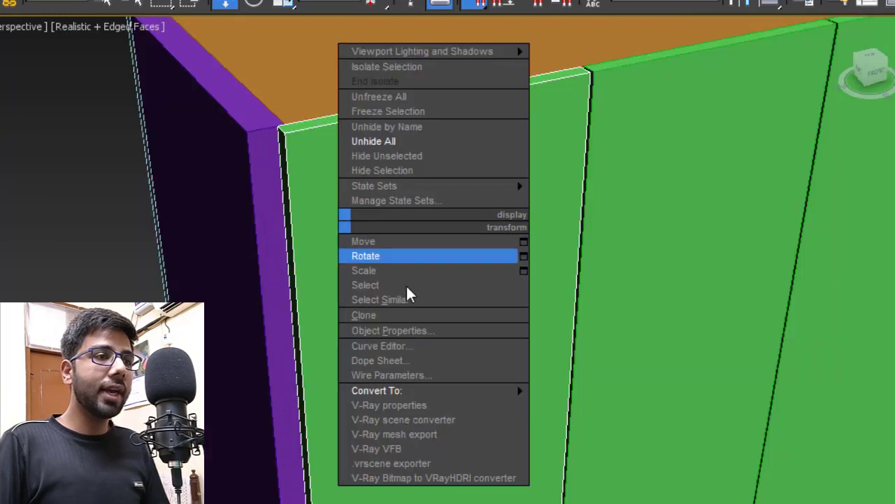
pyautogui.moveTo(443, 396)
pyautogui.click(550, 405)
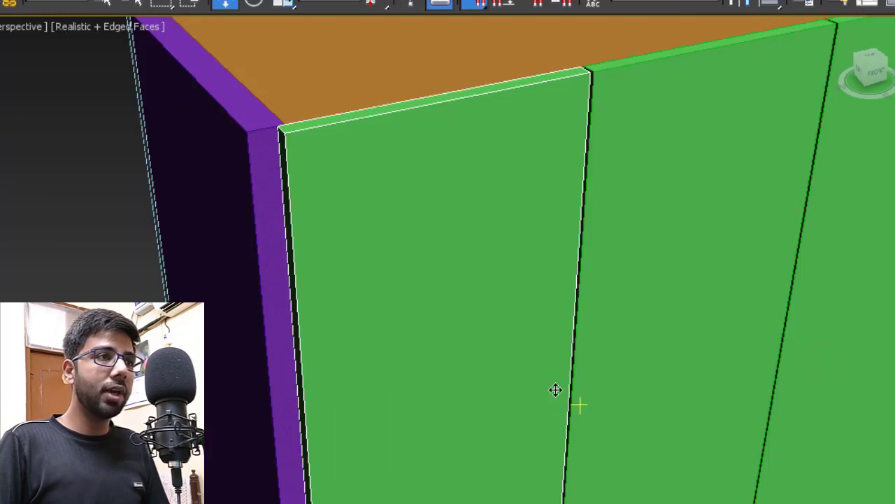
# - Chamfer the left door's bottom outer corner with 10 segments
pyautogui.keyDown('alt'); pyautogui.moveTo(376, 182); pyautogui.dragTo(319, 260, button='middle'); pyautogui.keyUp('alt')
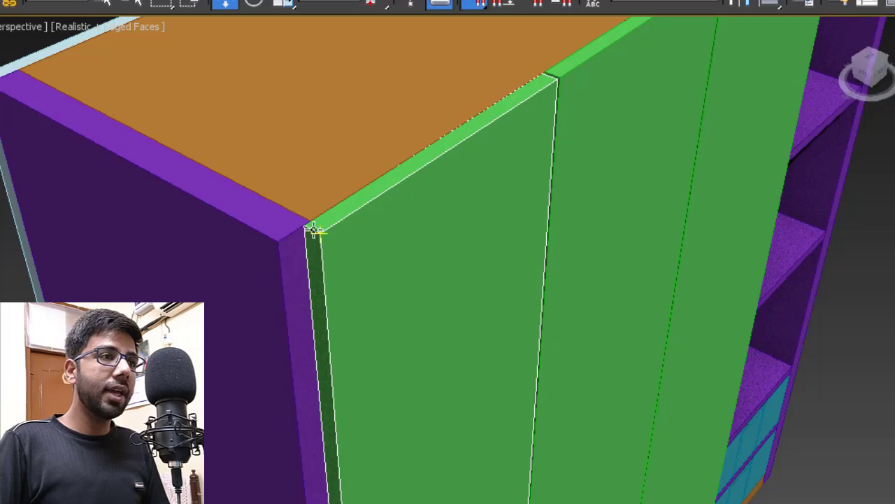
pyautogui.scroll(-4, 384, 240)
pyautogui.keyDown('alt'); pyautogui.moveTo(432, 336); pyautogui.dragTo(399, 181, button='middle'); pyautogui.keyUp('alt')
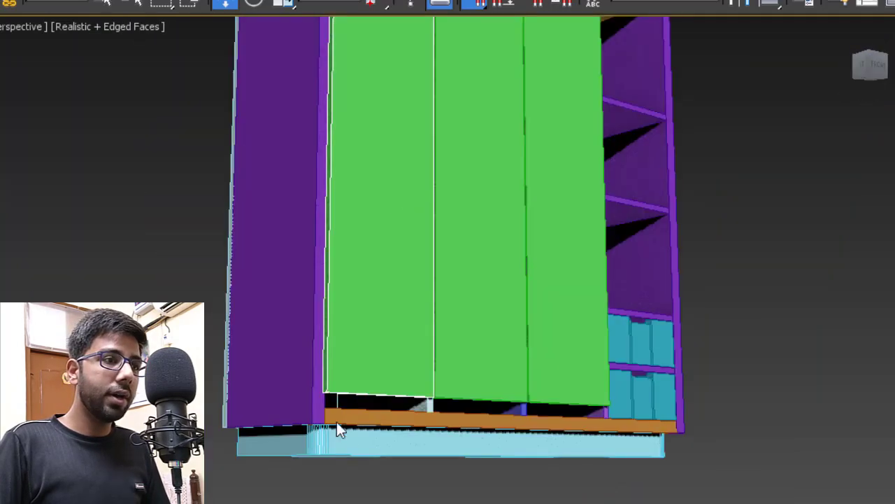
pyautogui.scroll(4, 337, 422)
pyautogui.rightClick(409, 189)
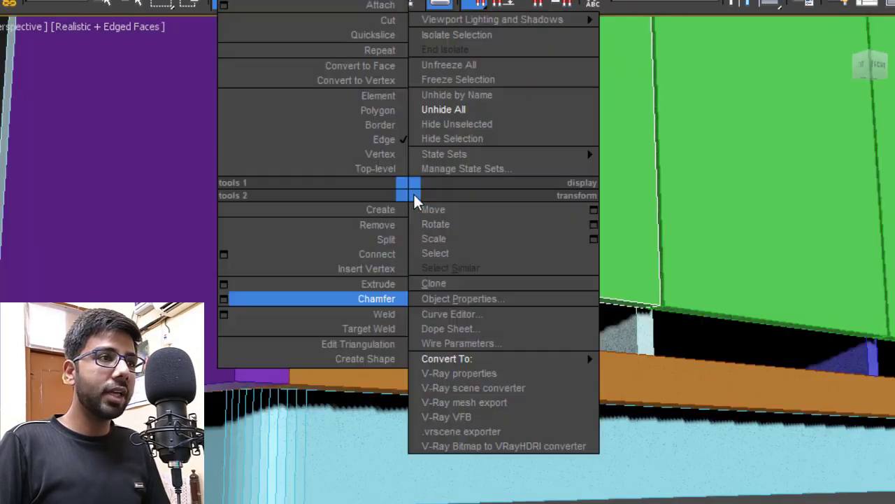
pyautogui.click(223, 301)
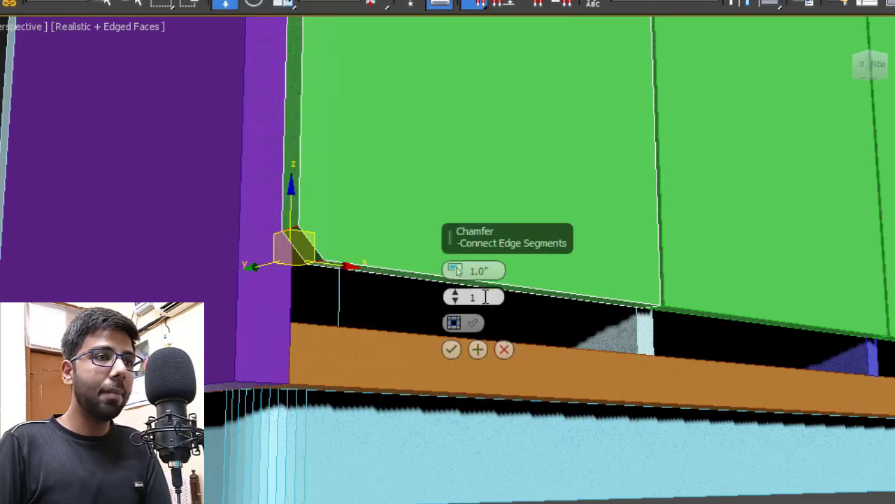
pyautogui.write('0')
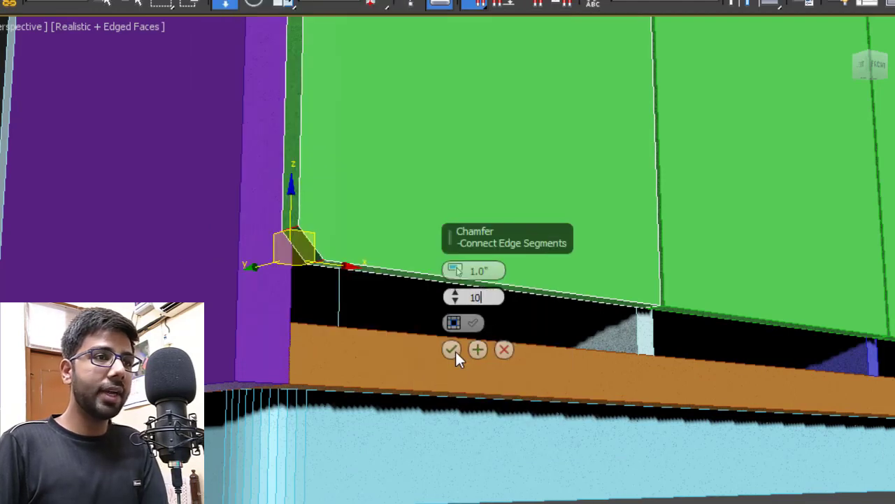
pyautogui.press('Return')
pyautogui.click(452, 349)
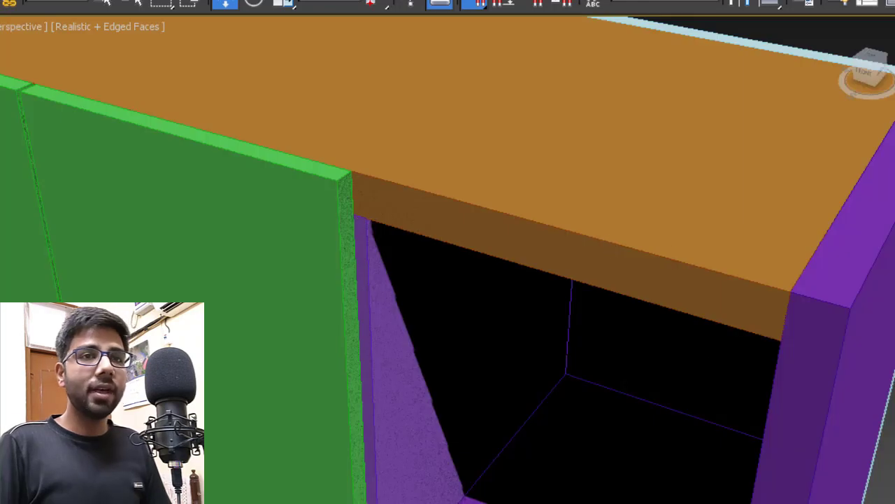
# - Convert the right door to an Editable Poly
pyautogui.click(317, 223)
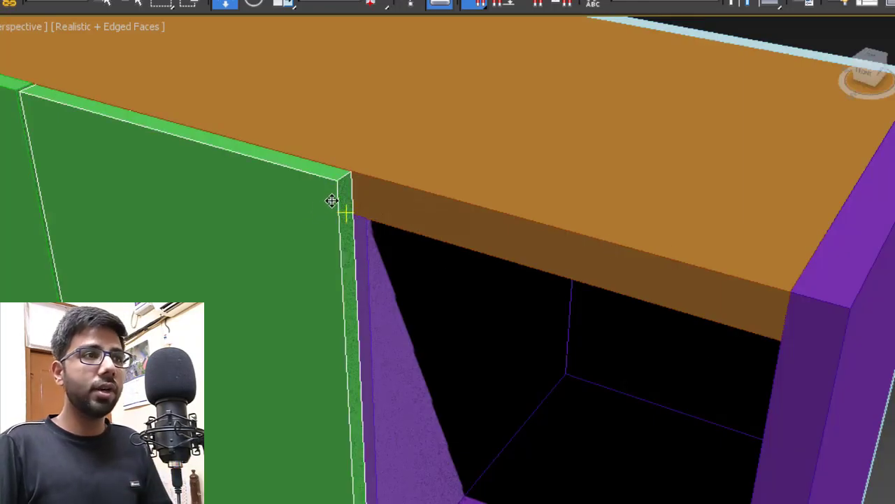
pyautogui.rightClick(307, 203)
pyautogui.moveTo(422, 370)
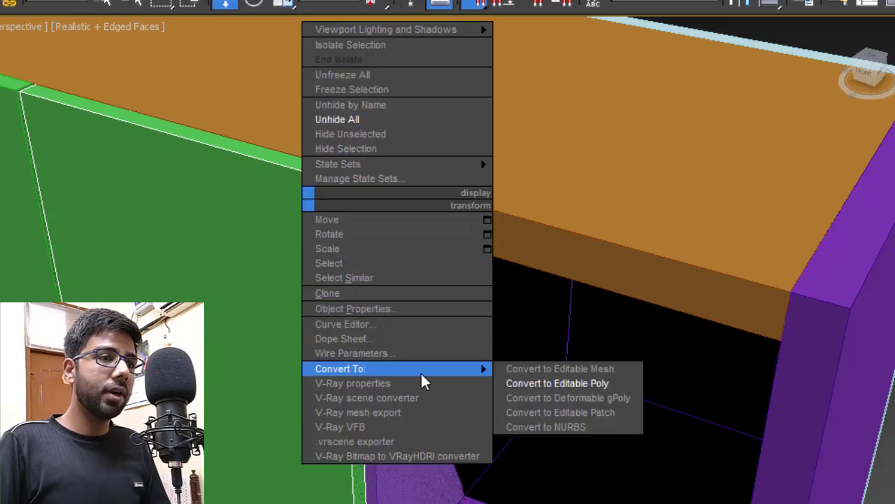
pyautogui.click(544, 383)
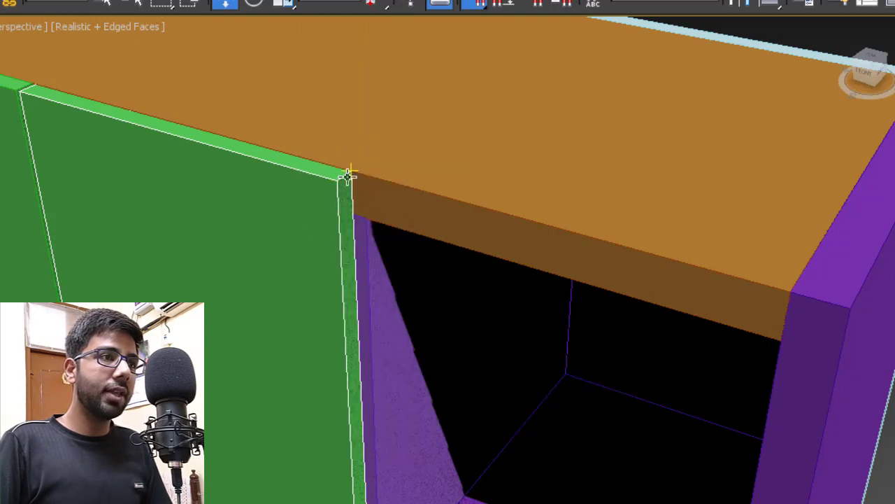
# - Chamfer the right door's bottom outer corner with 10 segments
pyautogui.scroll(-6, 342, 175)
pyautogui.scroll(8, 427, 456)
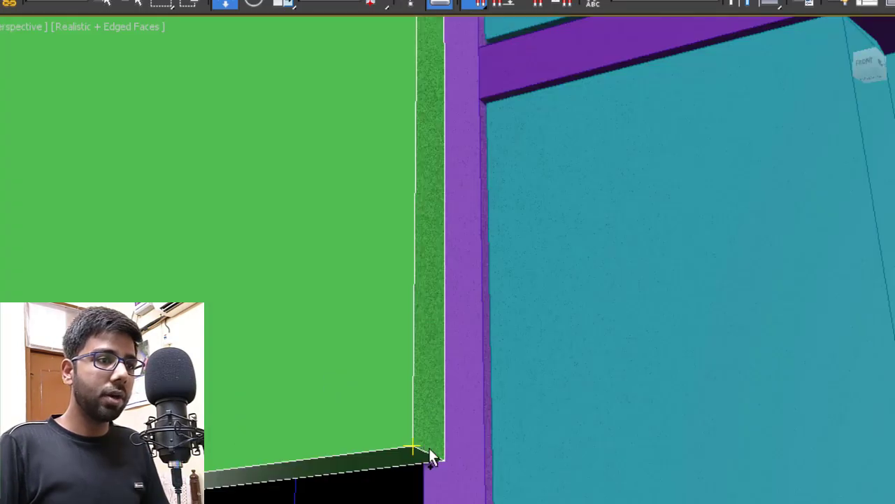
pyautogui.rightClick(428, 454)
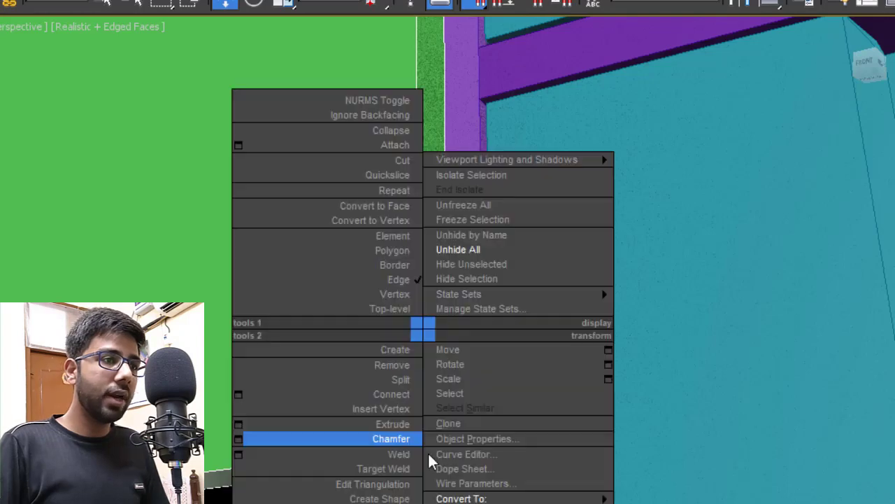
pyautogui.click(237, 437)
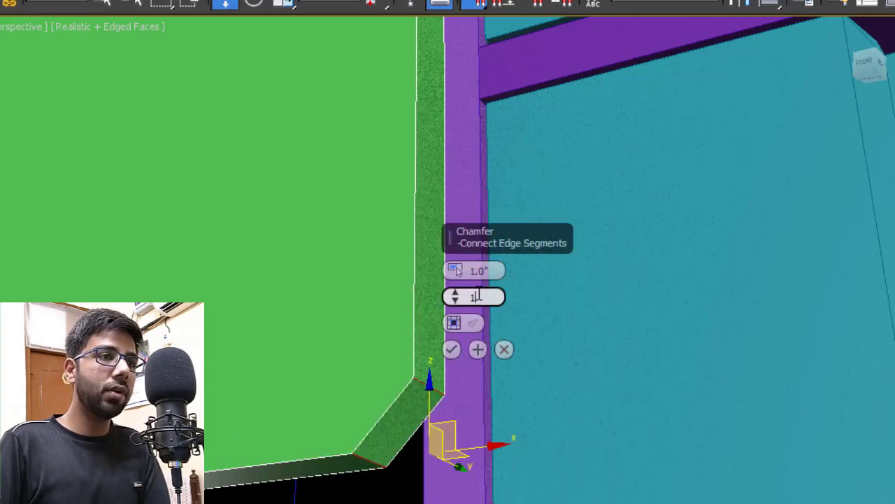
pyautogui.press('Return')
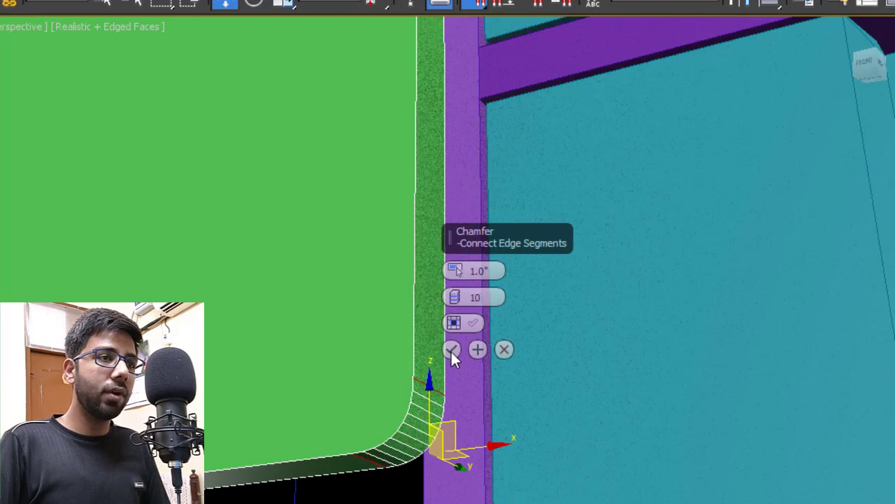
pyautogui.click(452, 349)
pyautogui.scroll(-5, 584, 244)
pyautogui.scroll(3, 420, 204)
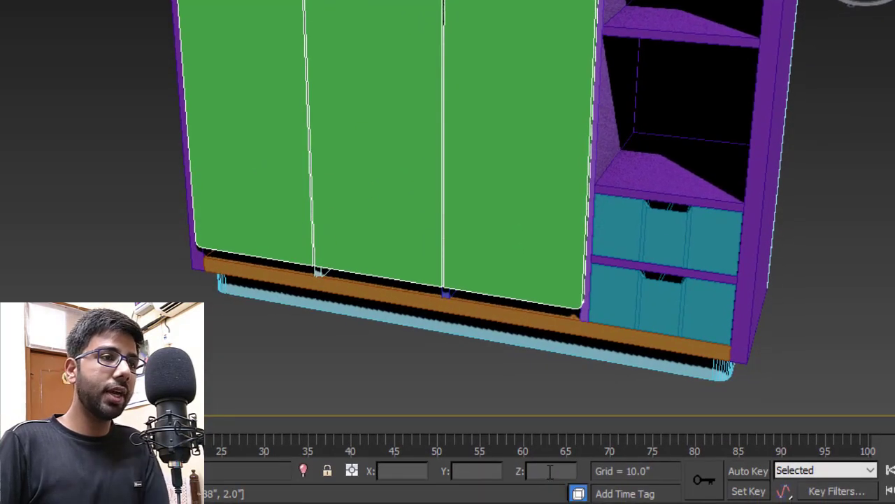
# - Undo the last change and orbit to inspect the doors' bottom corners and cabinet top
pyautogui.hotkey('ctrl', 'z')
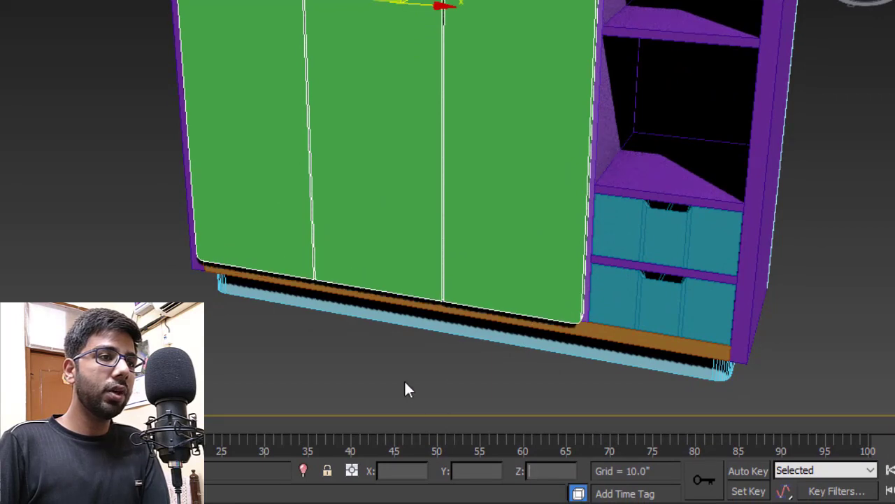
pyautogui.click(369, 375)
pyautogui.keyDown('alt'); pyautogui.moveTo(368, 375); pyautogui.dragTo(458, 271, button='middle'); pyautogui.keyUp('alt')
pyautogui.scroll(5, 483, 208)
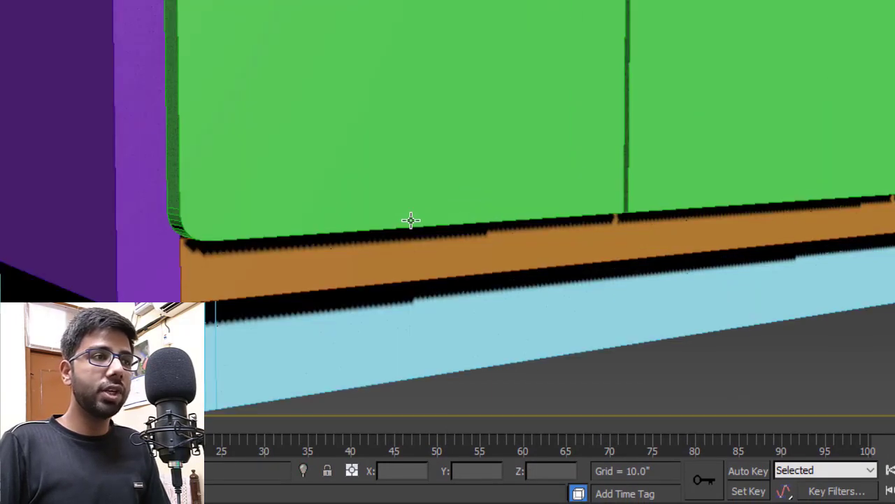
pyautogui.keyDown('alt'); pyautogui.moveTo(410, 220); pyautogui.dragTo(412, 249, button='middle'); pyautogui.keyUp('alt')
pyautogui.moveTo(411, 249); pyautogui.dragTo(458, 263, button='middle')
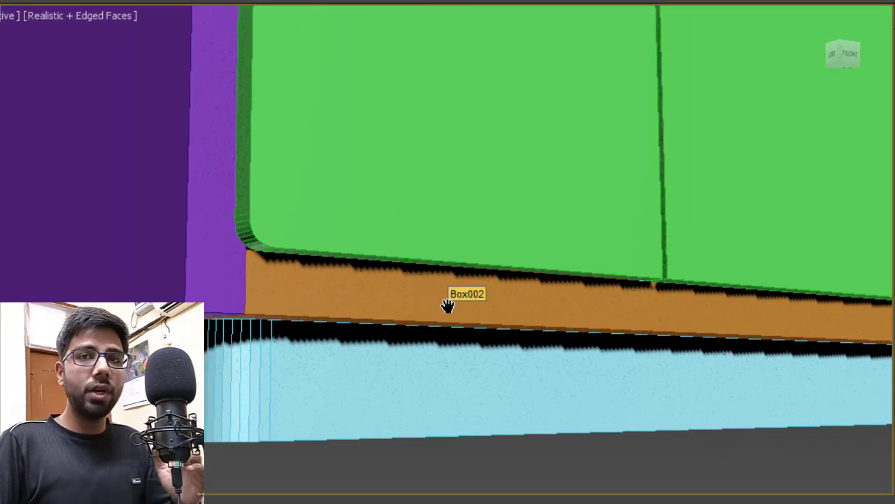
pyautogui.scroll(-3, 342, 300)
pyautogui.keyDown('alt'); pyautogui.moveTo(426, 197); pyautogui.dragTo(429, 293, button='middle'); pyautogui.keyUp('alt')
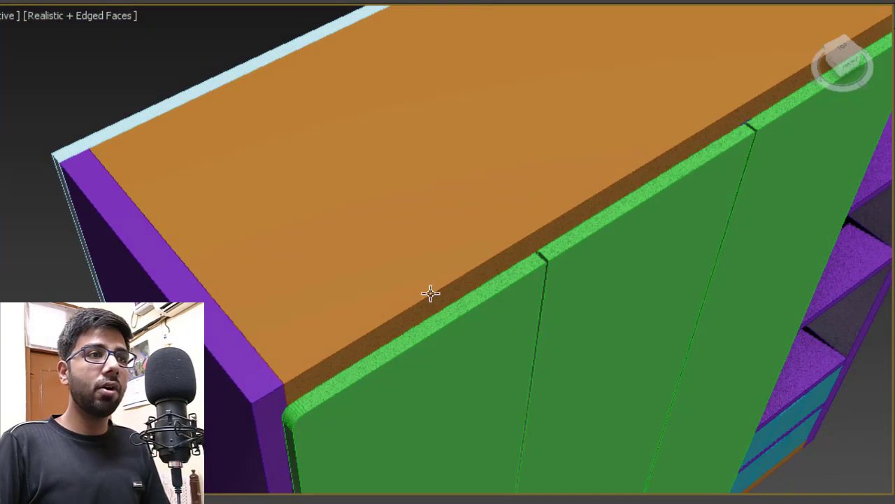
pyautogui.scroll(4, 399, 220)
pyautogui.moveTo(401, 210); pyautogui.dragTo(343, 241, button='middle')
# - Select the leftmost door, Box033, and zoom in on its rounded corner beside the purple side
pyautogui.click(280, 214)
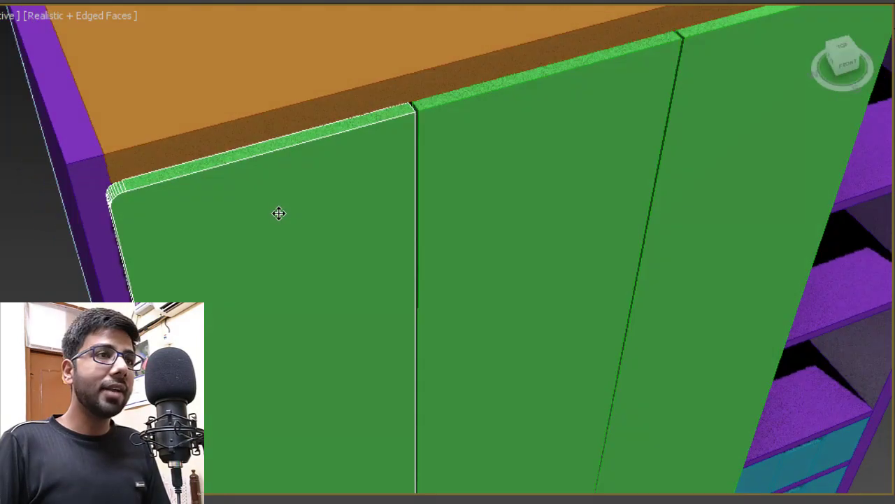
pyautogui.moveTo(290, 212); pyautogui.dragTo(348, 210, button='middle')
pyautogui.scroll(5, 299, 221)
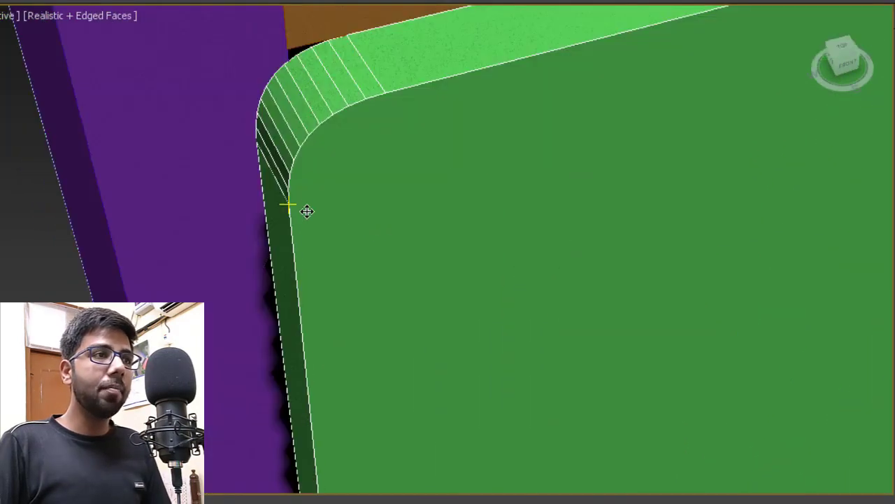
pyautogui.scroll(-4, 263, 184)
pyautogui.scroll(4, 261, 178)
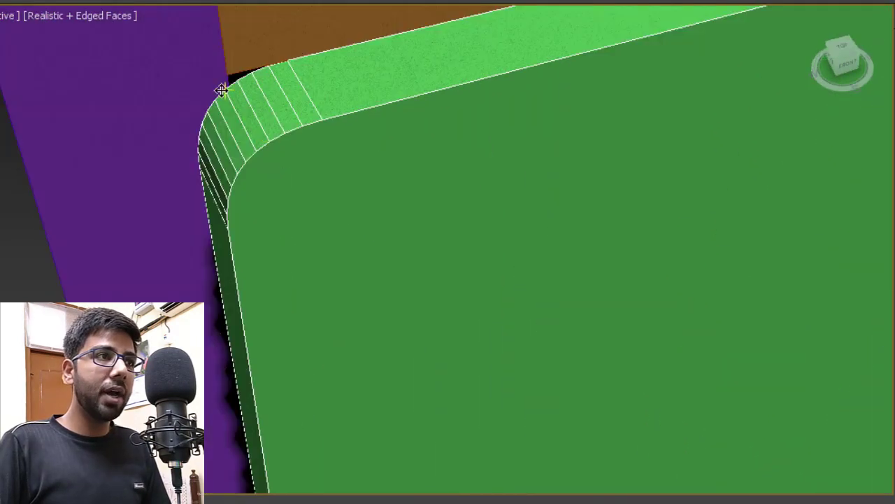
pyautogui.scroll(-4, 356, 177)
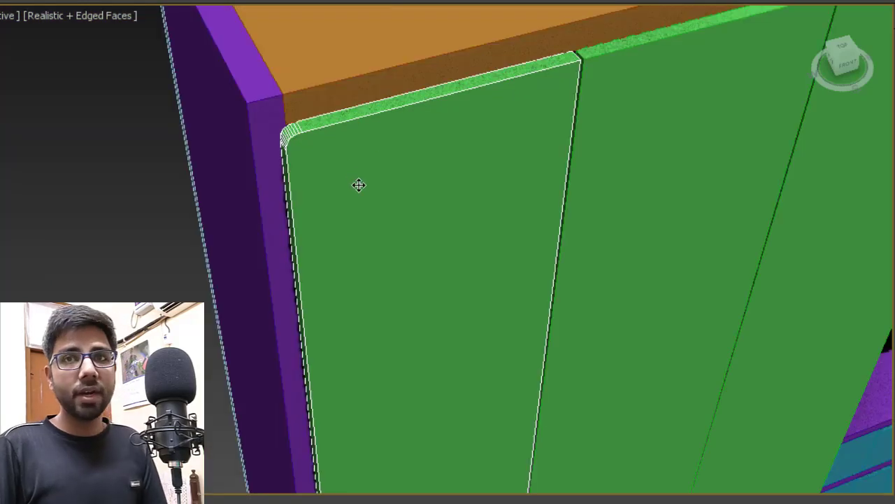
pyautogui.moveTo(366, 186); pyautogui.dragTo(245, 128, button='middle')
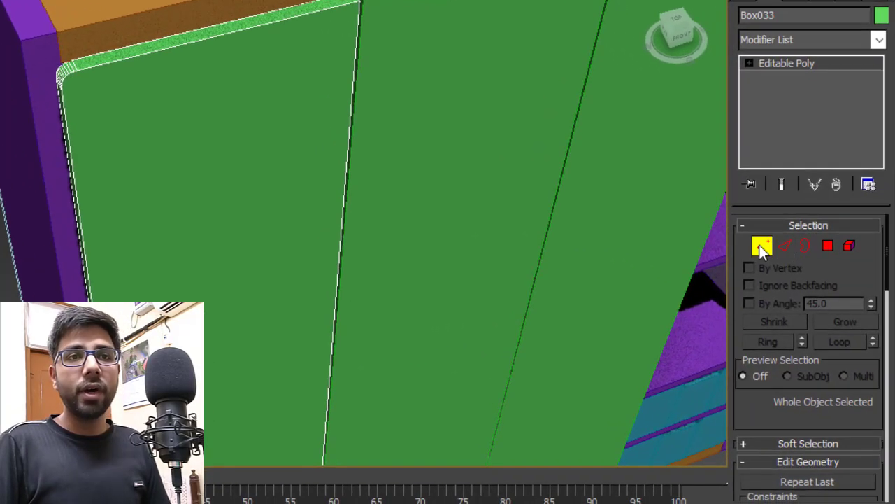
# - In the Top view, slide Box033's left-edge vertices left to line up with the cabinet corner
pyautogui.click(761, 245)
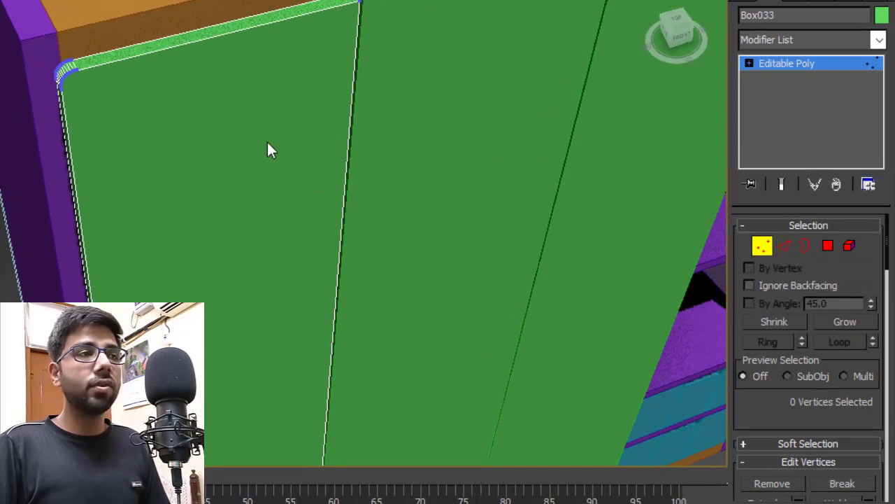
pyautogui.hotkey('alt', 'w')
pyautogui.click(210, 150)
pyautogui.hotkey('alt', 'w')
pyautogui.moveTo(262, 165); pyautogui.dragTo(482, 166, button='middle')
pyautogui.scroll(-3, 475, 166)
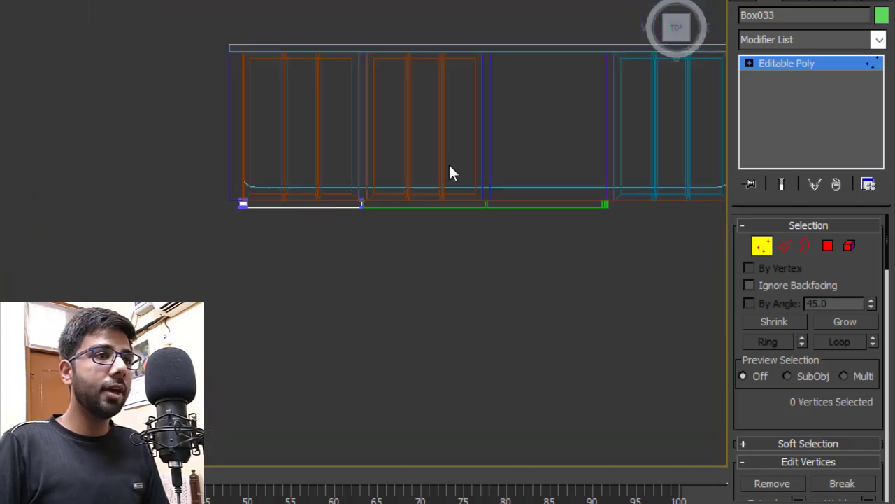
pyautogui.scroll(5, 305, 194)
pyautogui.scroll(3, 7, 254)
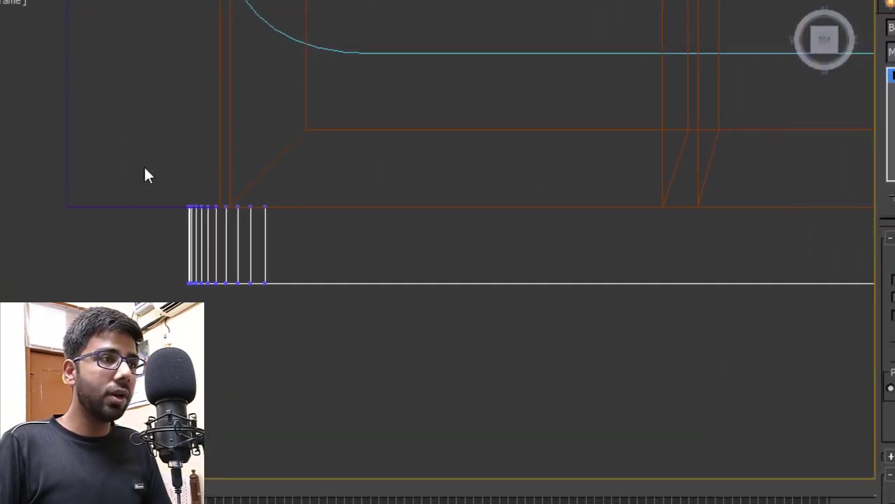
pyautogui.moveTo(145, 171); pyautogui.dragTo(308, 345)
pyautogui.scroll(4, 215, 219)
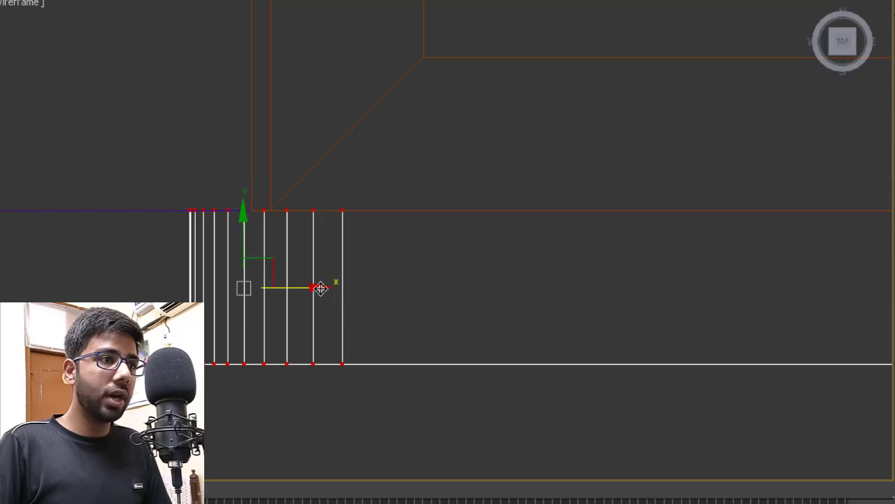
pyautogui.moveTo(321, 288); pyautogui.dragTo(249, 295)
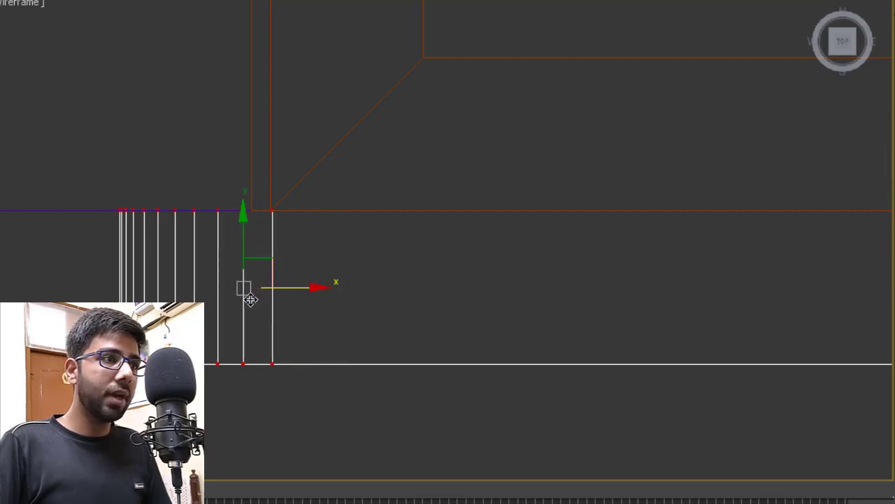
pyautogui.scroll(-2, 324, 304)
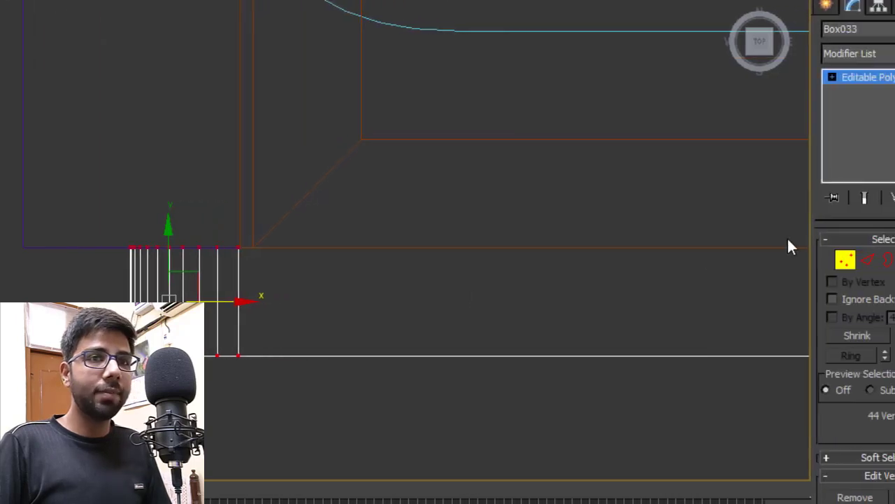
pyautogui.click(763, 260)
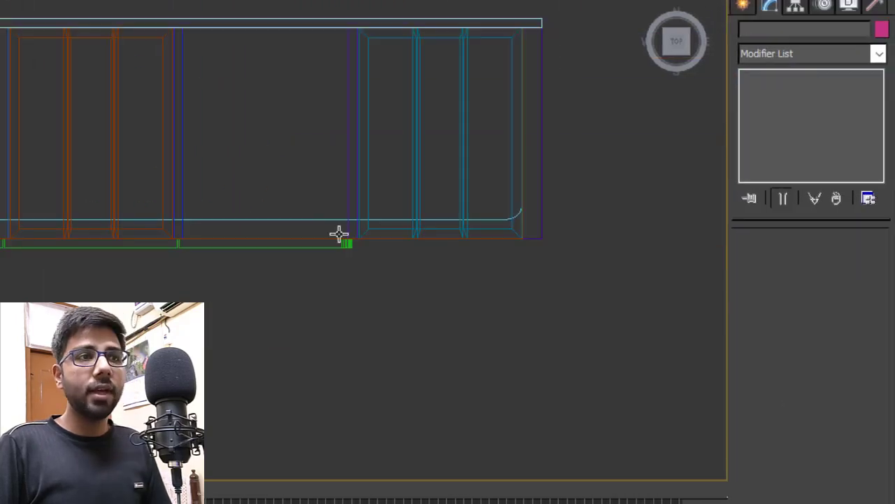
# - Select 44 edge vertices on Box036 and move them right to widen that door
pyautogui.scroll(5, 339, 234)
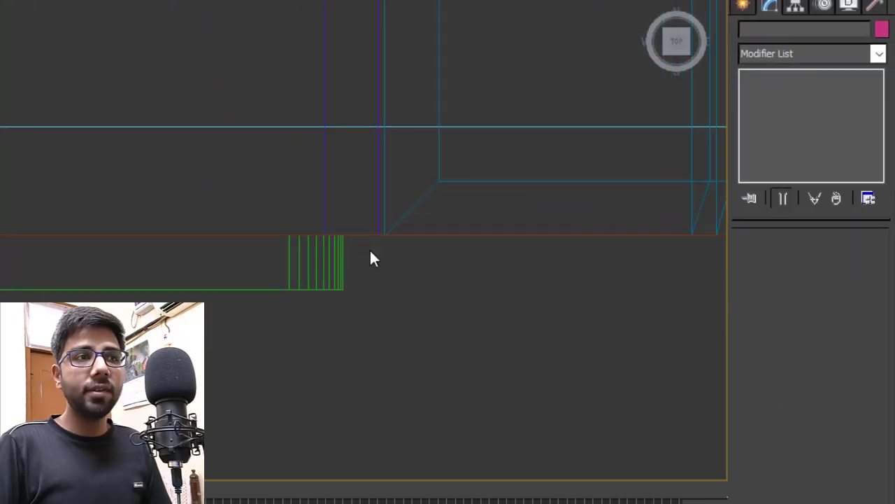
pyautogui.moveTo(379, 265); pyautogui.dragTo(316, 311)
pyautogui.scroll(-3, 316, 310)
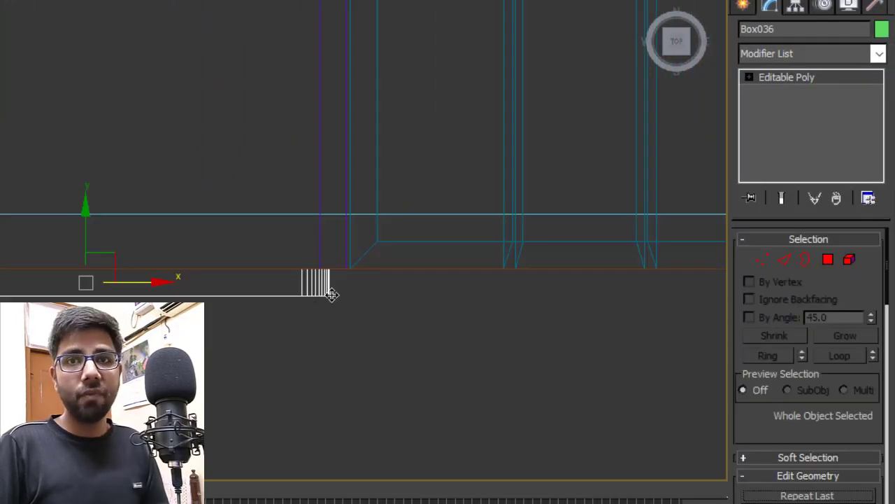
pyautogui.scroll(4, 340, 302)
pyautogui.press('1')
pyautogui.moveTo(433, 176); pyautogui.dragTo(148, 318)
pyautogui.scroll(2, 282, 231)
pyautogui.moveTo(282, 232); pyautogui.dragTo(76, 233, button='middle')
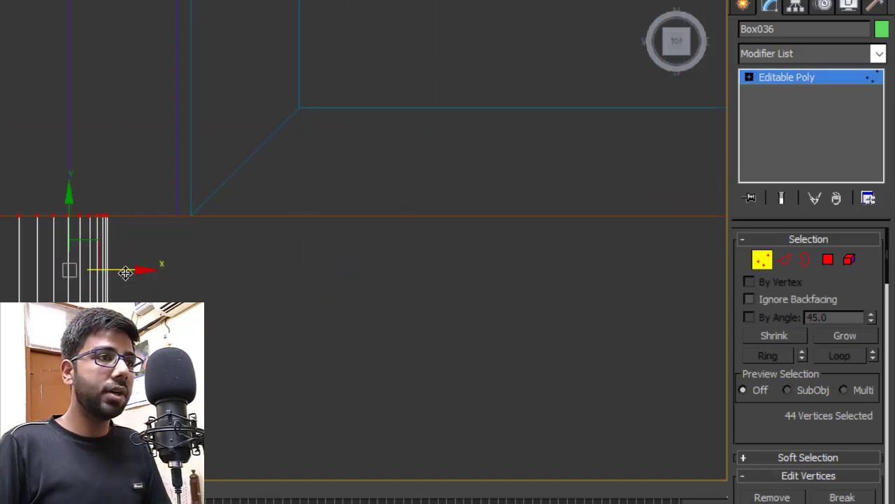
pyautogui.moveTo(128, 273); pyautogui.dragTo(194, 276)
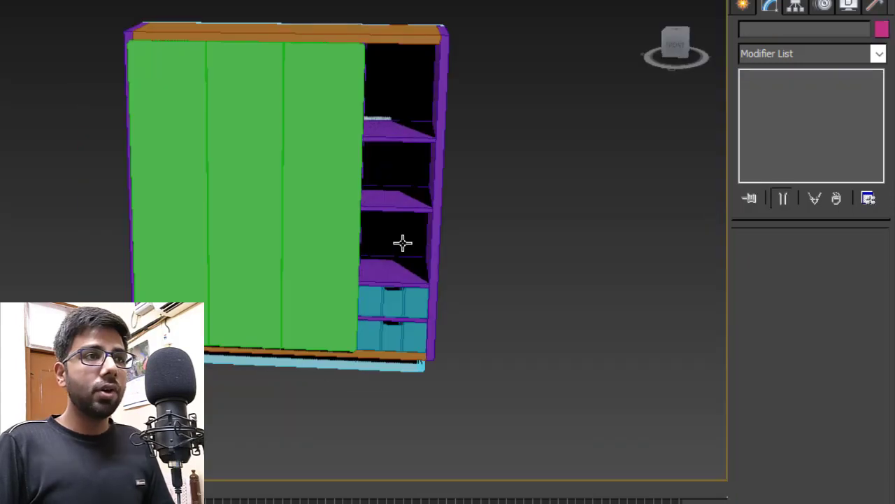
# - Zoom the Perspective view over the wardrobe and show the Standard Primitives creation list
pyautogui.scroll(5, 403, 252)
pyautogui.scroll(-1, 385, 255)
pyautogui.scroll(-5, 288, 262)
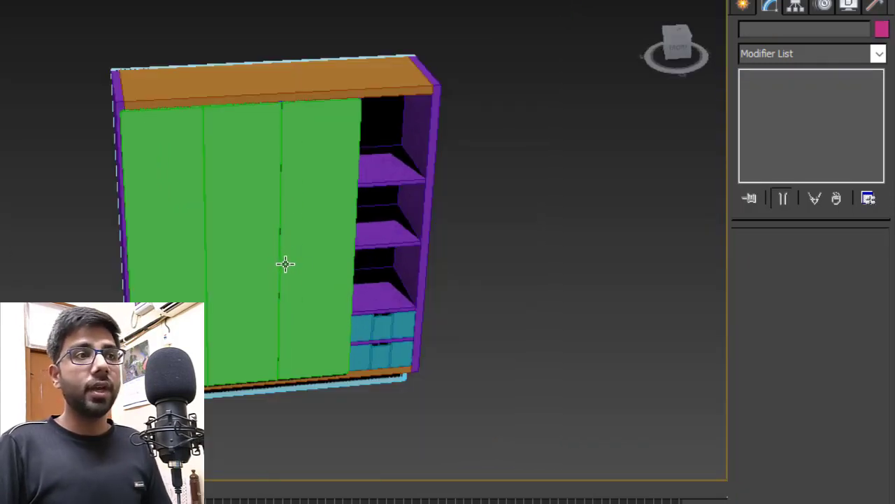
pyautogui.scroll(5, 301, 237)
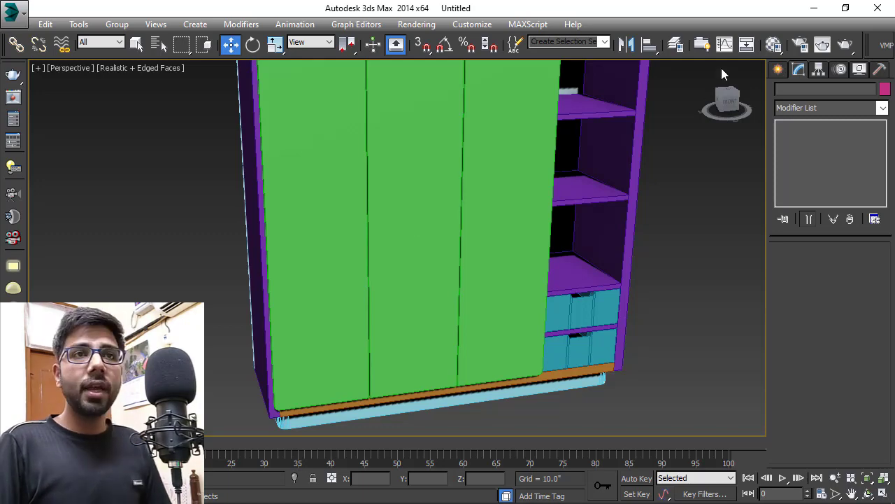
pyautogui.click(778, 68)
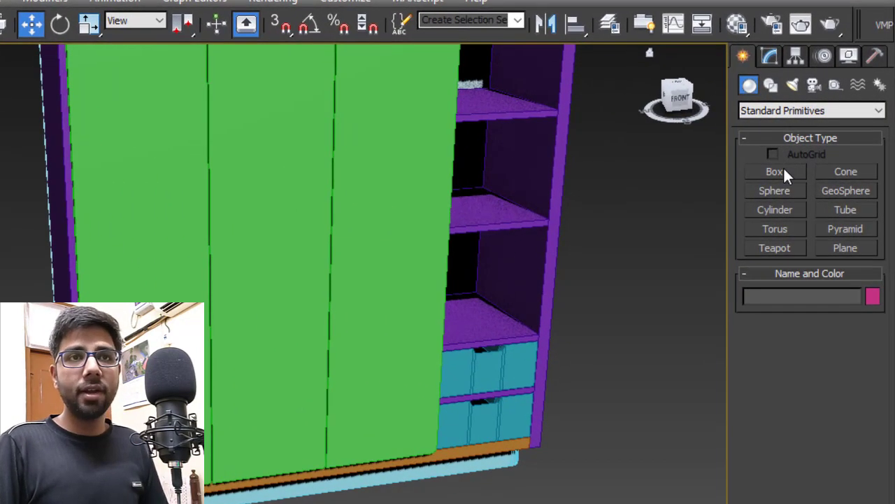
# - Draw a ChamferBox from Extended Primitives in the full-size Front view
pyautogui.click(767, 110)
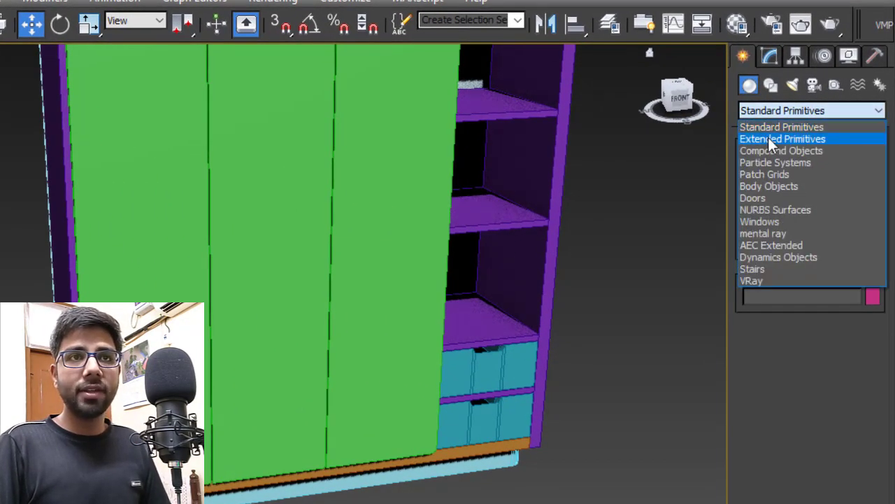
pyautogui.click(768, 138)
pyautogui.hotkey('alt', 'w')
pyautogui.hotkey('alt', 'w')
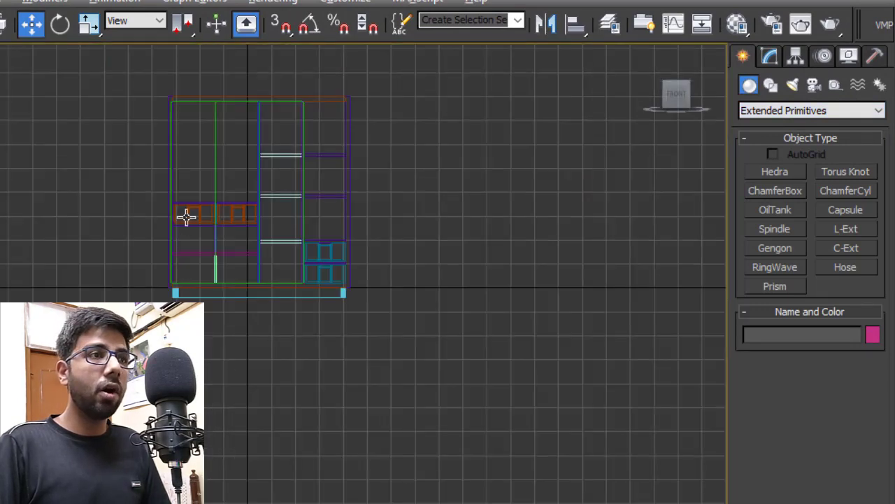
pyautogui.scroll(8, 186, 217)
pyautogui.click(776, 190)
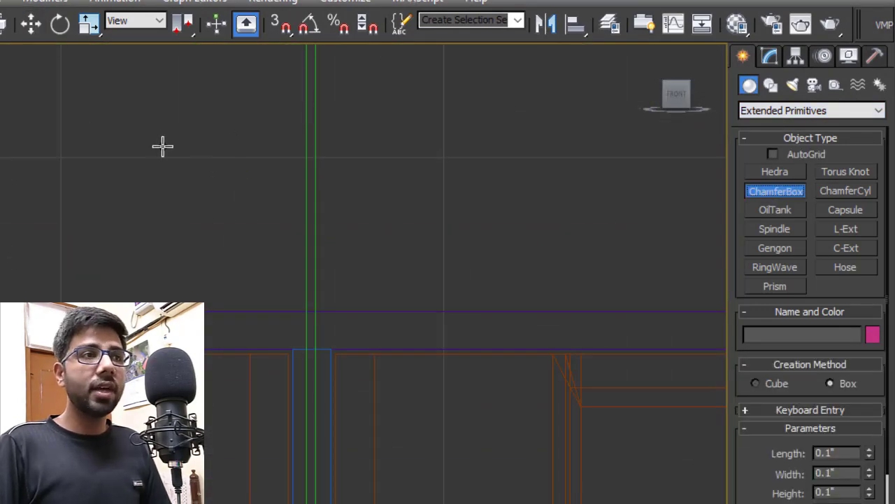
pyautogui.moveTo(147, 135); pyautogui.dragTo(182, 176)
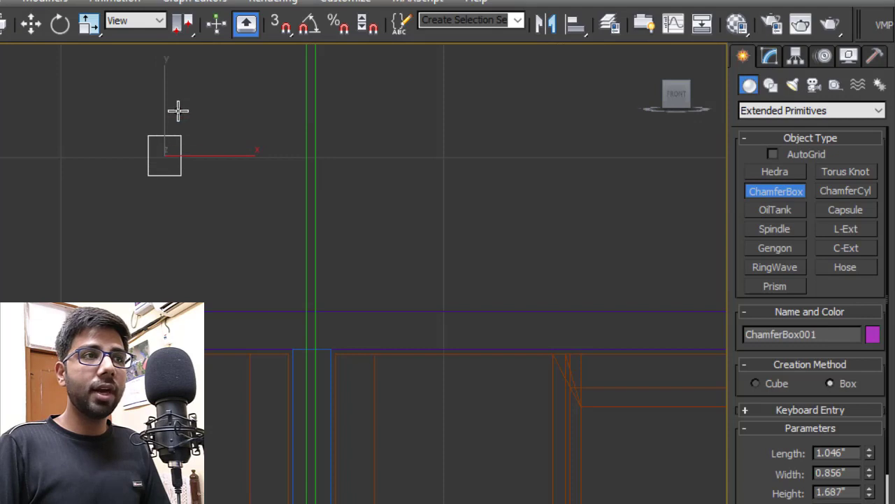
pyautogui.click(163, 106)
# - Size ChamferBox001 to 0.5 × 0.5 × 1.0 with a 0.05 fillet
pyautogui.click(770, 57)
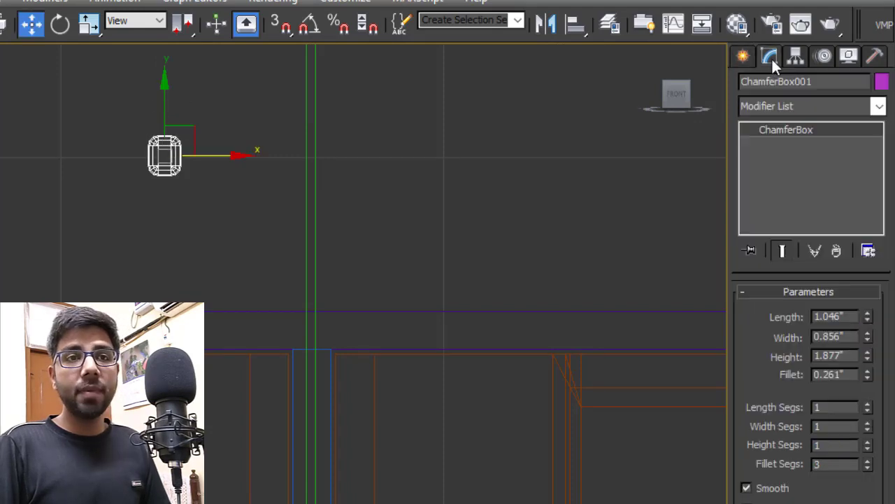
pyautogui.doubleClick(852, 338)
pyautogui.write('0.5')
pyautogui.doubleClick(855, 356)
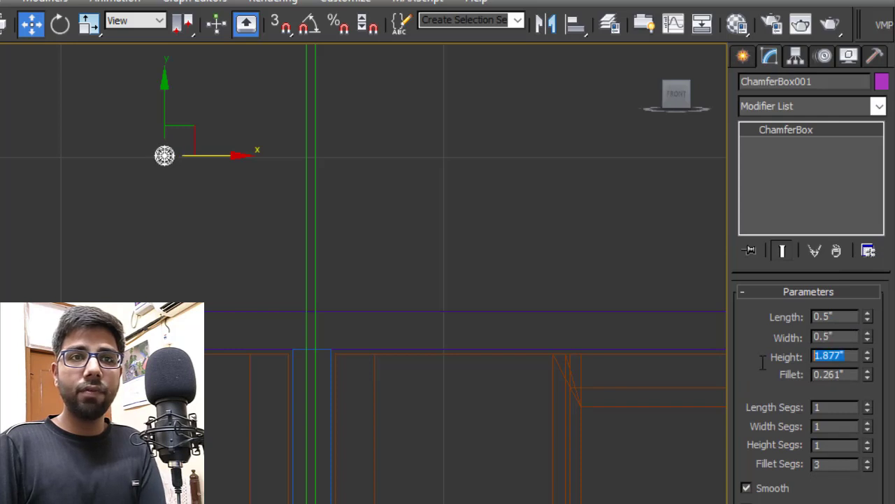
pyautogui.doubleClick(850, 375)
pyautogui.write('0.05')
pyautogui.press('Return')
# - Clone the small chamfered box upward to make a second handle block
pyautogui.press('z')
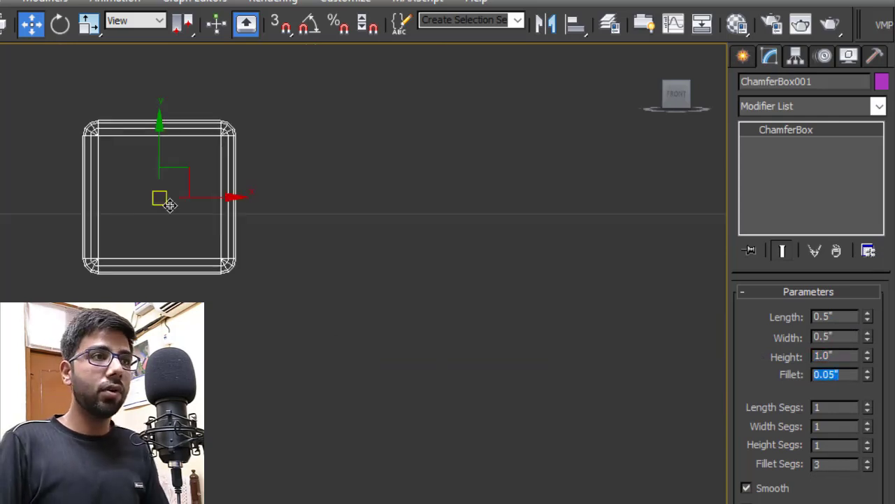
pyautogui.moveTo(237, 183); pyautogui.dragTo(252, 258, button='middle')
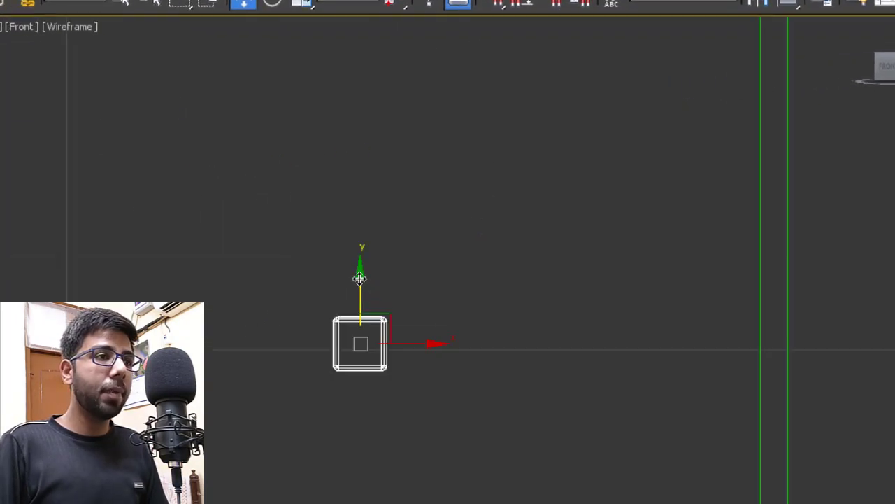
pyautogui.keyDown('shift'); pyautogui.moveTo(359, 279); pyautogui.dragTo(413, 43); pyautogui.keyUp('shift')
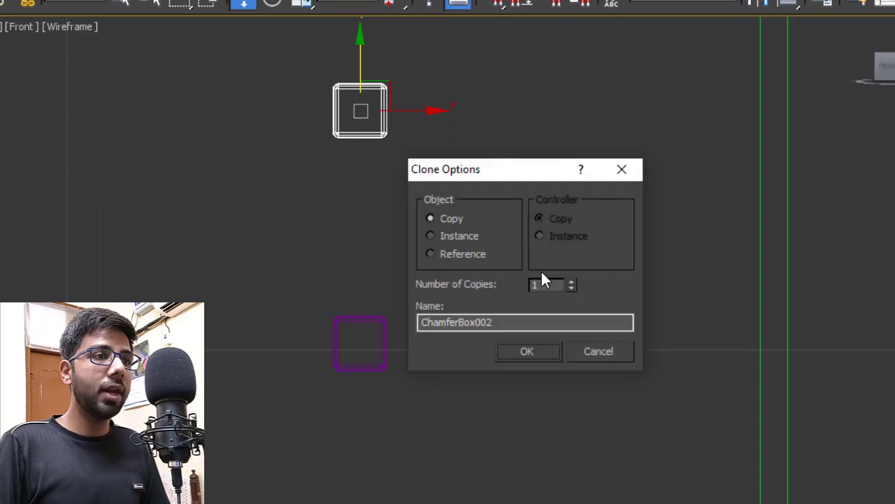
pyautogui.press('Return')
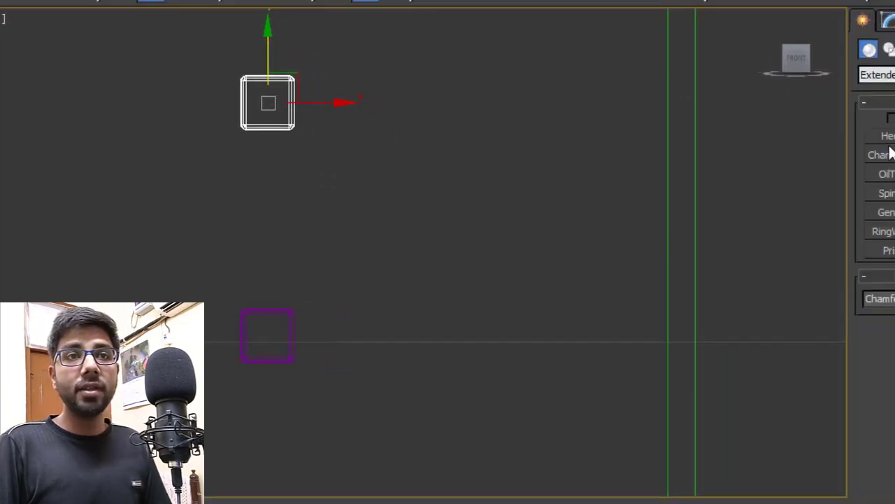
# - Draw a tall ChamferBox spanning both small handle blocks
pyautogui.click(890, 152)
pyautogui.moveTo(305, 65); pyautogui.dragTo(337, 143)
pyautogui.moveTo(137, 126); pyautogui.dragTo(212, 392)
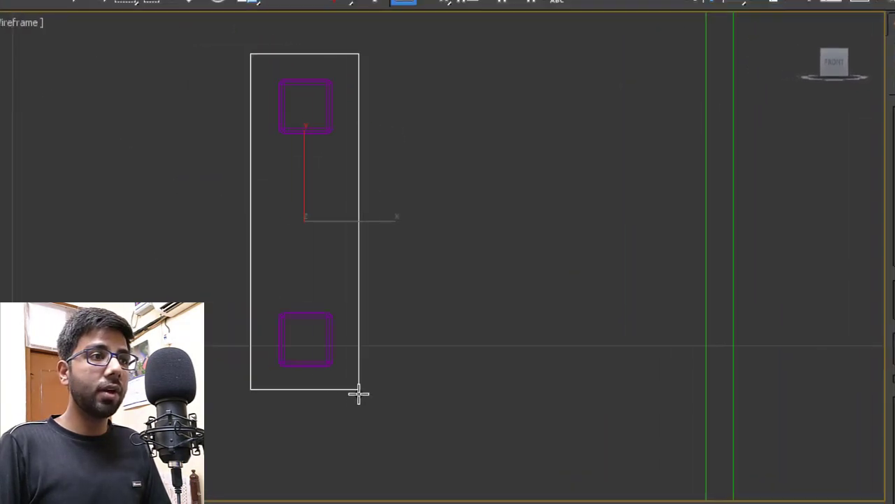
pyautogui.moveTo(403, 411); pyautogui.dragTo(404, 410)
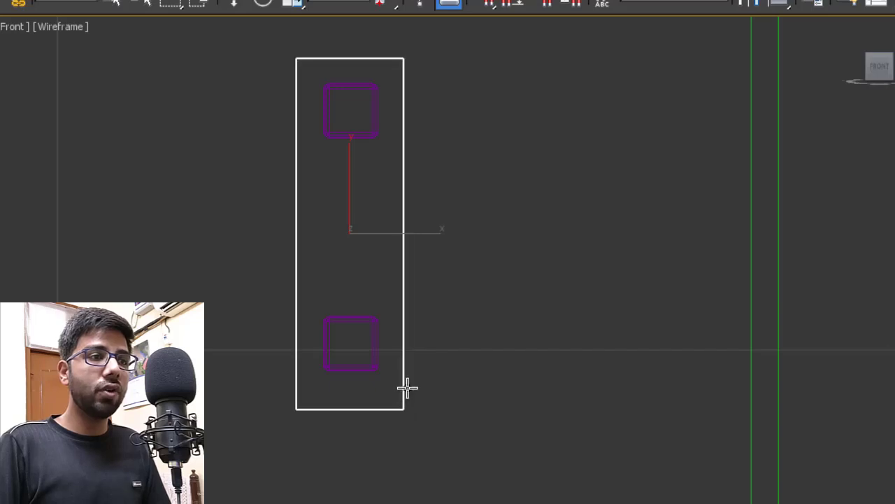
pyautogui.click(408, 385)
pyautogui.click(409, 373)
# - Set the bar ChamferBox003 to length 5, width 1, height 0.5, fillet 0.05
pyautogui.moveTo(893, 418); pyautogui.dragTo(763, 426)
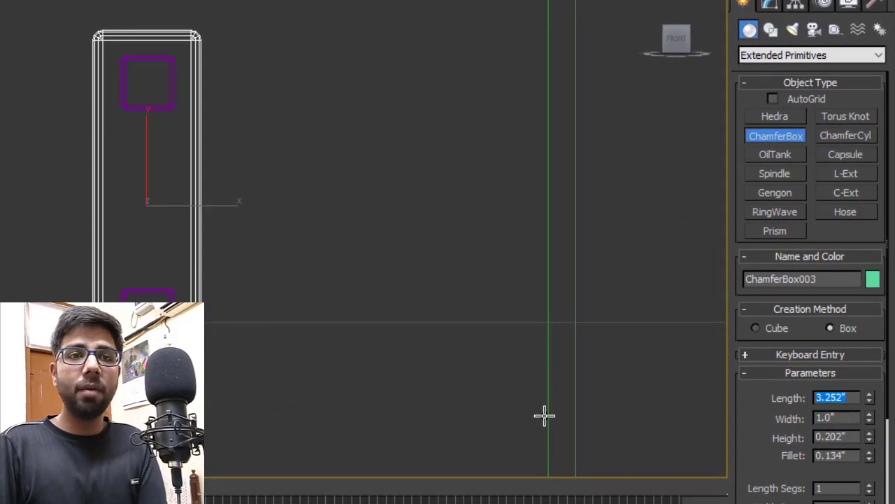
pyautogui.write('5')
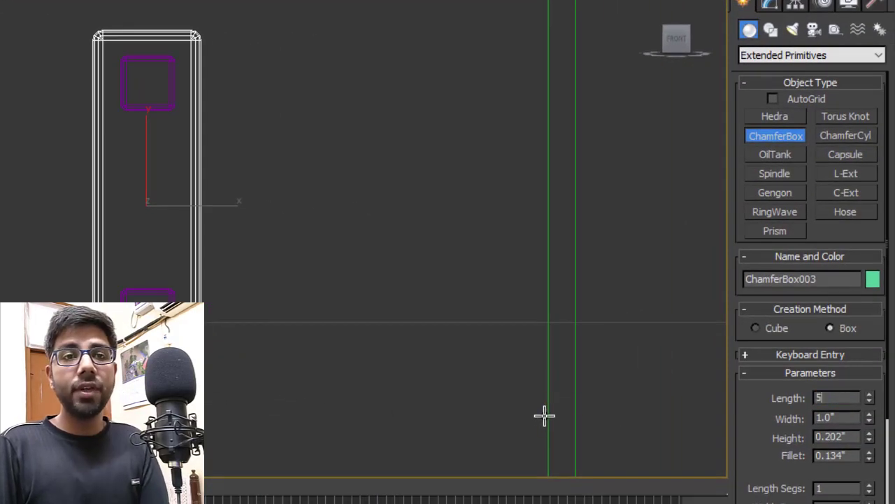
pyautogui.press('Return')
pyautogui.moveTo(851, 418); pyautogui.dragTo(685, 436)
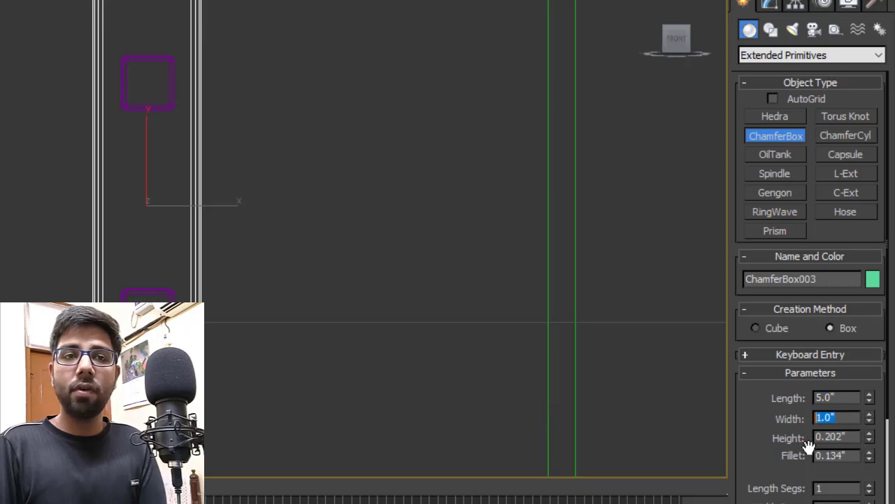
pyautogui.moveTo(854, 436); pyautogui.dragTo(711, 437)
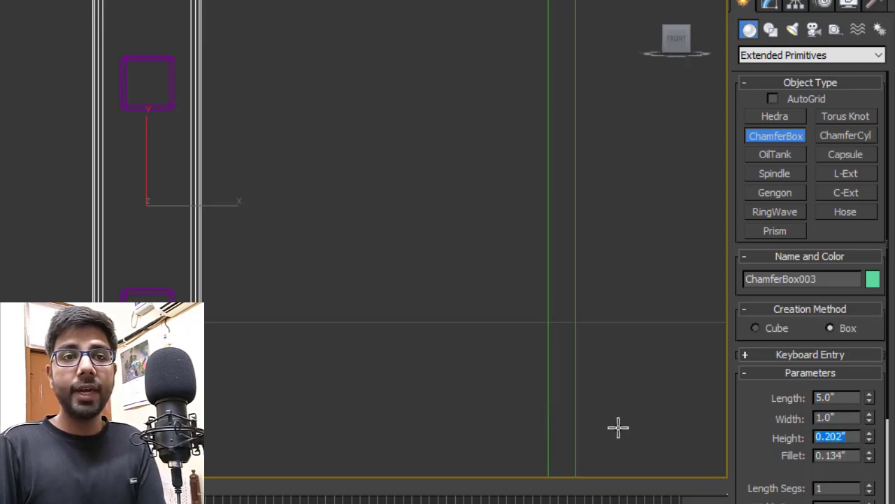
pyautogui.write('0.5')
pyautogui.press('Return')
pyautogui.scroll(-3, 210, 230)
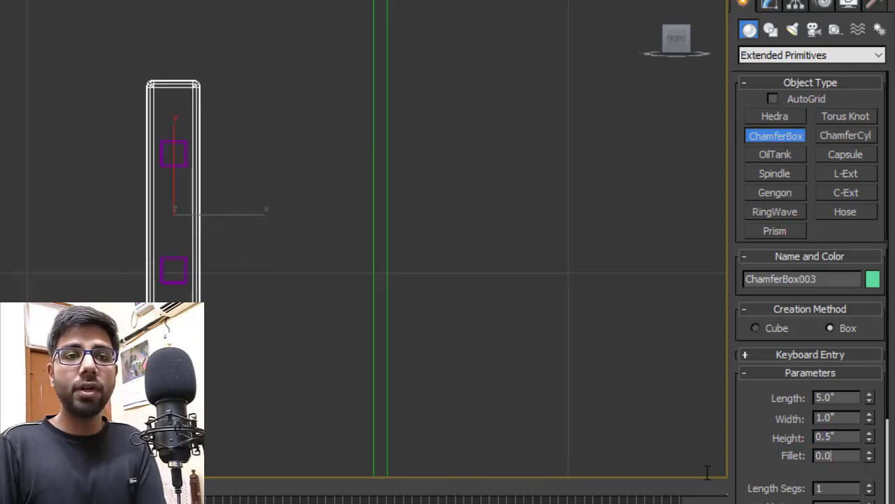
pyautogui.write('0.05')
pyautogui.press('Return')
pyautogui.scroll(2, 241, 220)
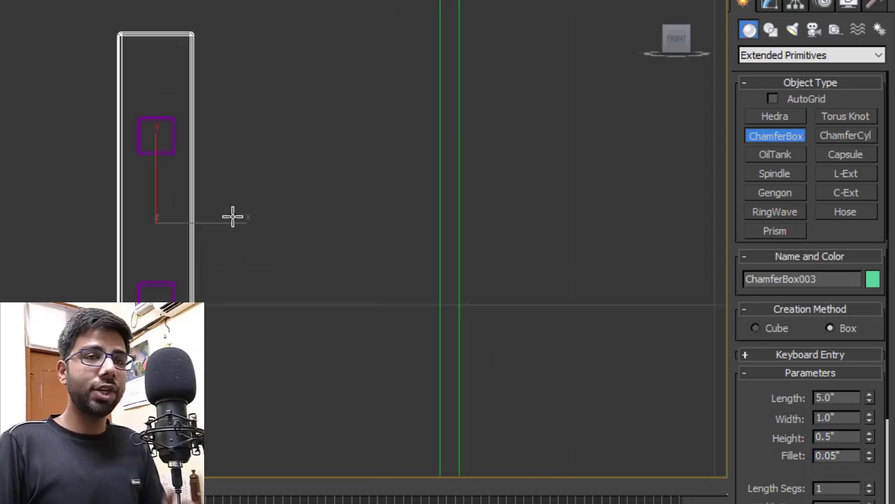
# - Move the two blocks to the bar's bottom and top ends, then select all three parts
pyautogui.moveTo(143, 244); pyautogui.dragTo(87, 243, button='middle')
pyautogui.press('w')
pyautogui.click(111, 281)
pyautogui.moveTo(100, 250); pyautogui.dragTo(109, 313)
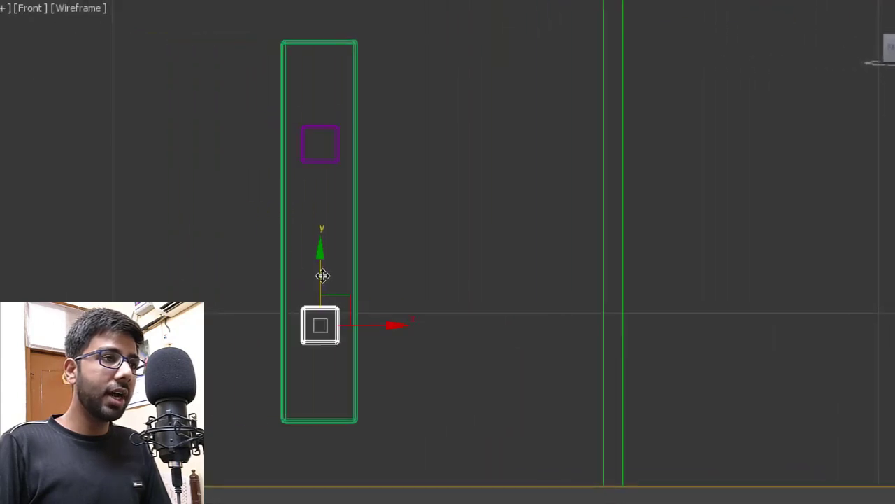
pyautogui.moveTo(332, 322); pyautogui.dragTo(343, 327)
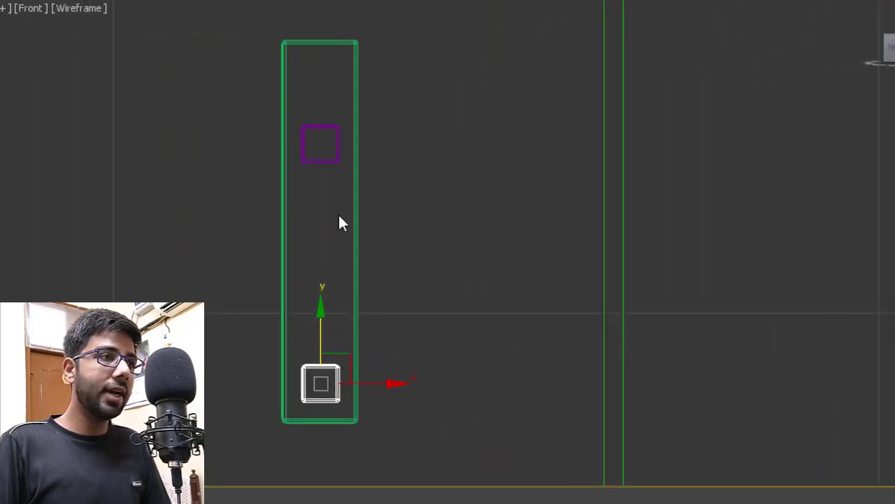
pyautogui.moveTo(300, 129); pyautogui.dragTo(349, 25)
pyautogui.click(357, 175)
pyautogui.moveTo(384, 234); pyautogui.dragTo(387, 235)
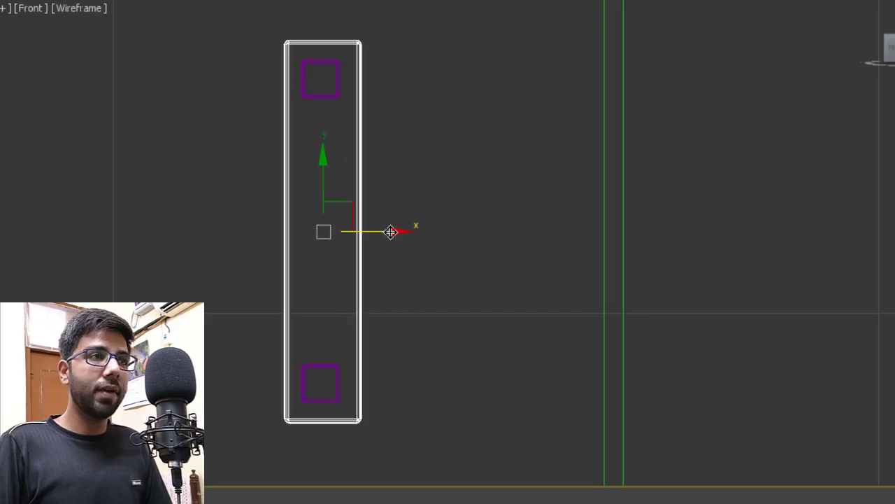
pyautogui.moveTo(397, 179); pyautogui.dragTo(320, 378)
pyautogui.hotkey('alt', 'w')
pyautogui.rightClick(288, 198)
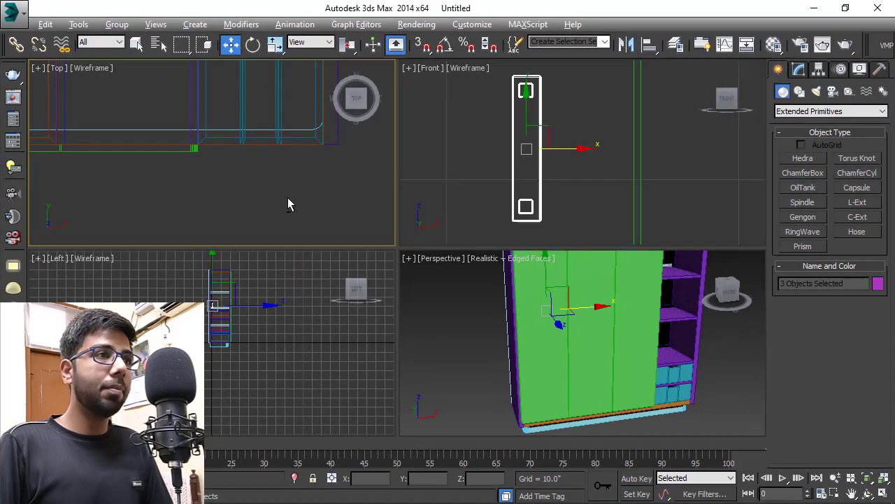
# - In the maximised Top view, move the three handle parts along Y to the cabinet front
pyautogui.hotkey('alt', 'w')
pyautogui.scroll(-5, 362, 305)
pyautogui.moveTo(264, 252); pyautogui.dragTo(331, 218, button='middle')
pyautogui.scroll(5, 299, 198)
pyautogui.moveTo(250, 108); pyautogui.dragTo(277, 299)
pyautogui.scroll(10, 230, 388)
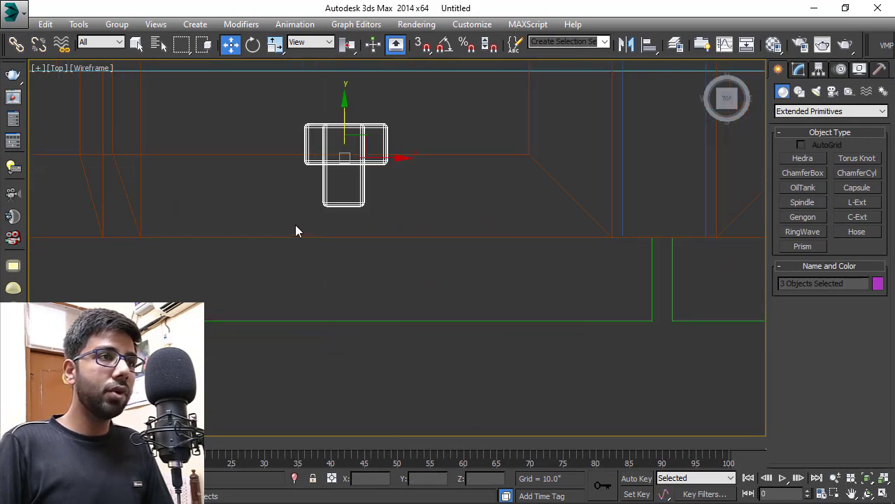
pyautogui.moveTo(295, 231); pyautogui.dragTo(310, 142, button='middle')
pyautogui.moveTo(337, 70); pyautogui.dragTo(357, 298)
pyautogui.scroll(5, 374, 247)
pyautogui.scroll(-5, 343, 255)
pyautogui.scroll(5, 325, 323)
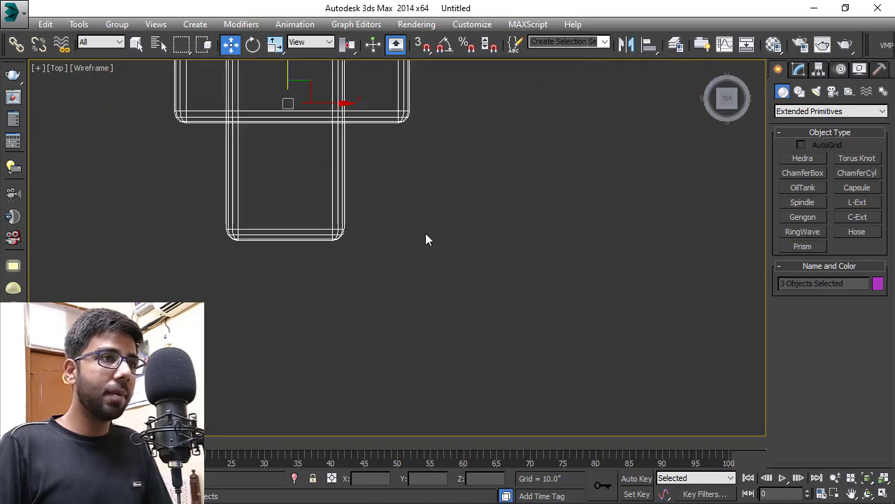
# - Nudge ChamferBox003 against the blocks and check the handle on the door in Perspective
pyautogui.click(350, 120)
pyautogui.moveTo(310, 63); pyautogui.dragTo(342, 209, button='middle')
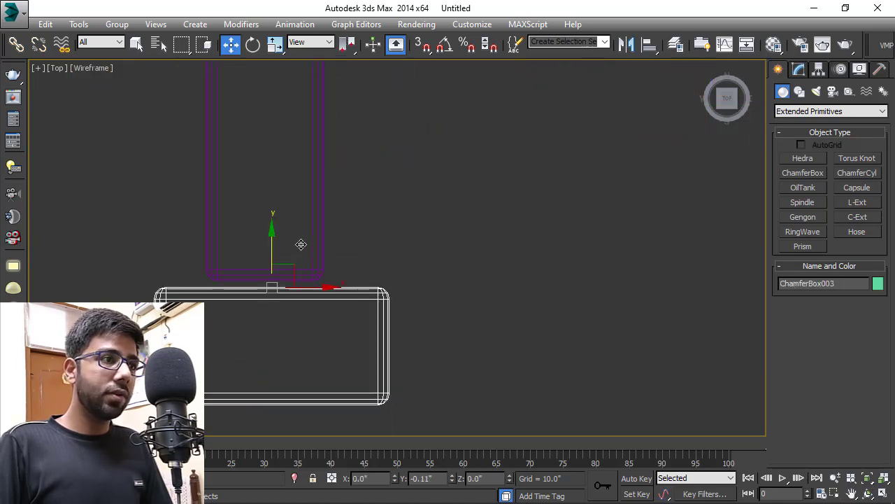
pyautogui.moveTo(302, 244); pyautogui.dragTo(313, 239)
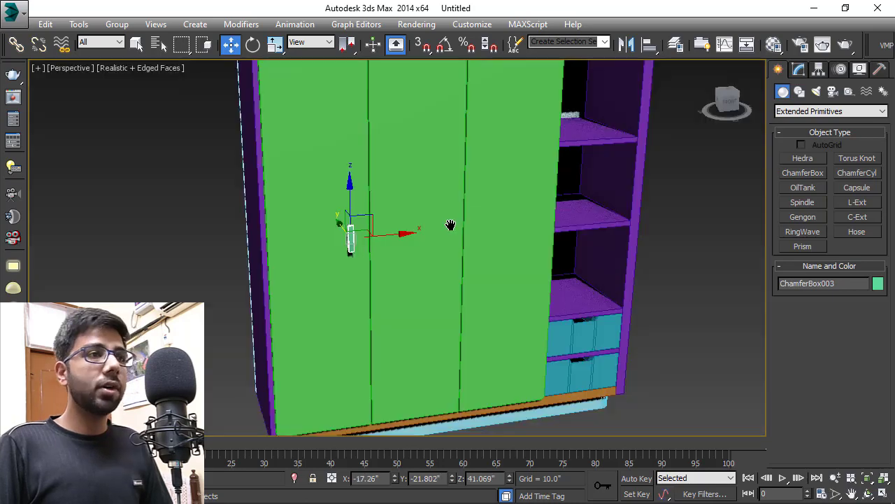
pyautogui.scroll(10, 366, 233)
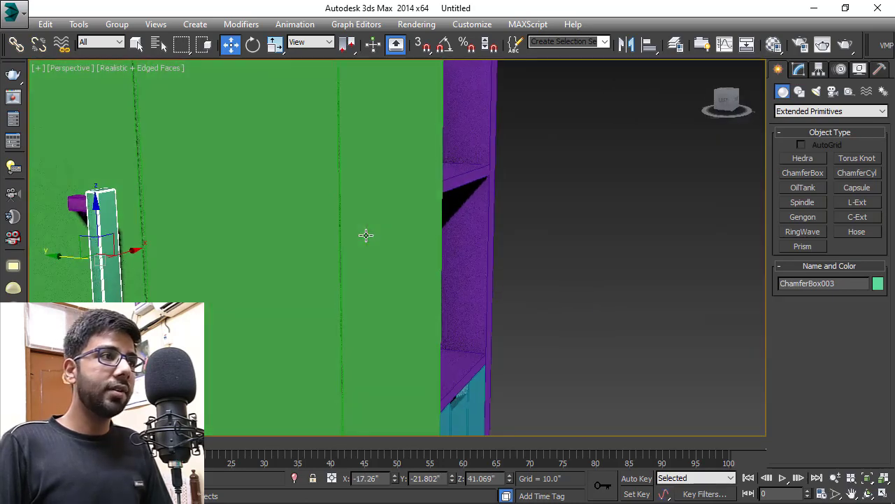
pyautogui.moveTo(214, 237)
pyautogui.mouseDown(button='middle')
pyautogui.moveTo(388, 250)
pyautogui.moveTo(365, 263)
pyautogui.mouseUp(button='middle')
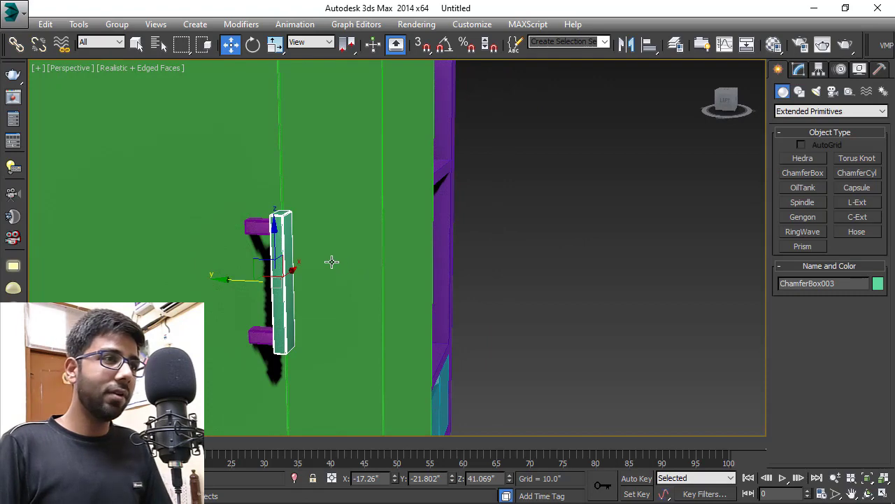
pyautogui.scroll(-6, 332, 261)
pyautogui.keyDown('alt'); pyautogui.moveTo(332, 262); pyautogui.dragTo(198, 203, button='middle'); pyautogui.keyUp('alt')
pyautogui.scroll(6, 350, 278)
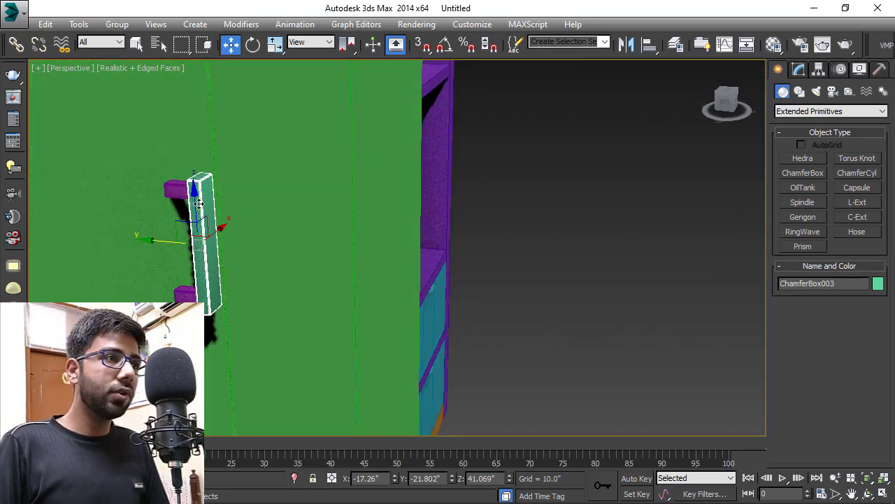
pyautogui.keyDown('ctrl'); pyautogui.click(175, 189); pyautogui.keyUp('ctrl')
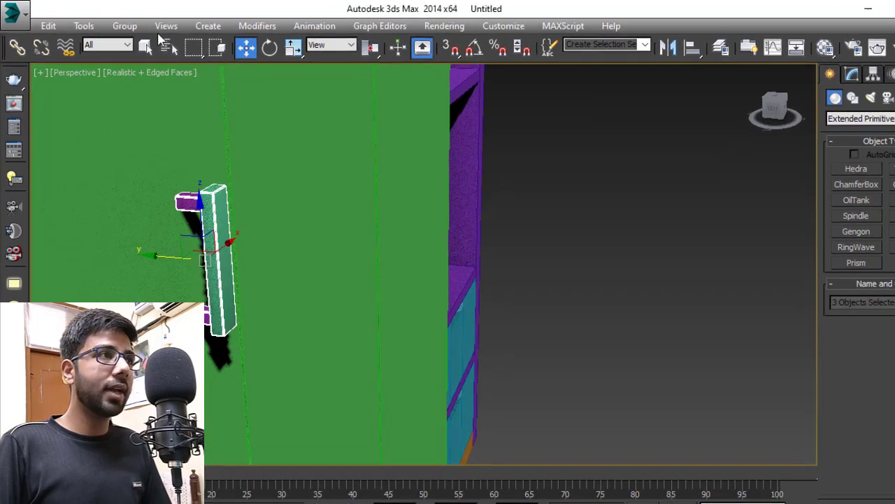
# - Group the handle parts and clone copies onto the middle and right doors in Front view
pyautogui.click(121, 24)
pyautogui.click(129, 42)
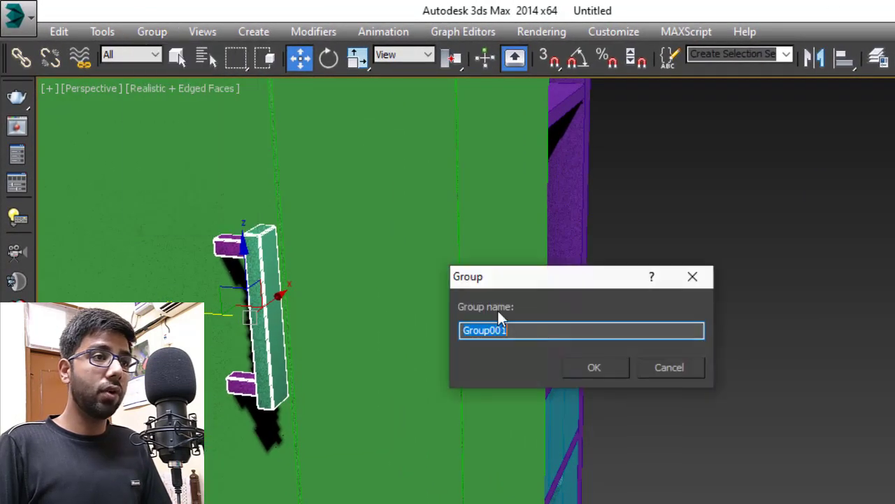
pyautogui.press('Return')
pyautogui.scroll(-3, 314, 339)
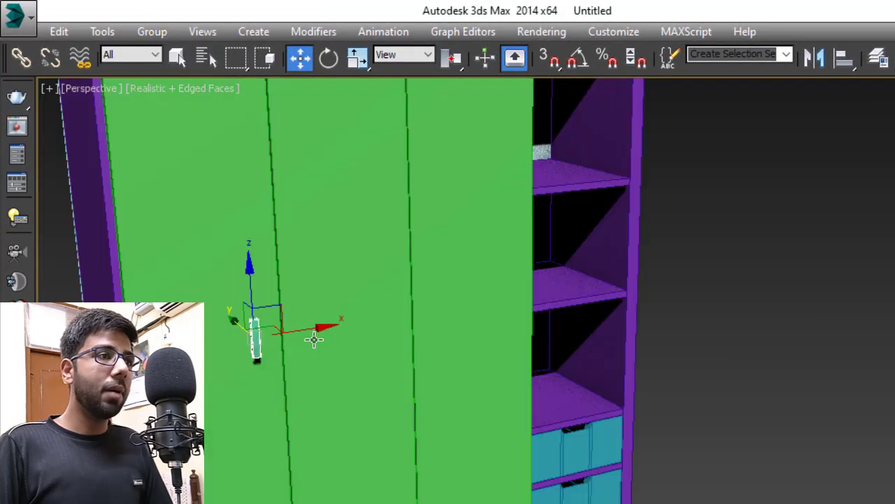
pyautogui.press('f')
pyautogui.scroll(5, 452, 265)
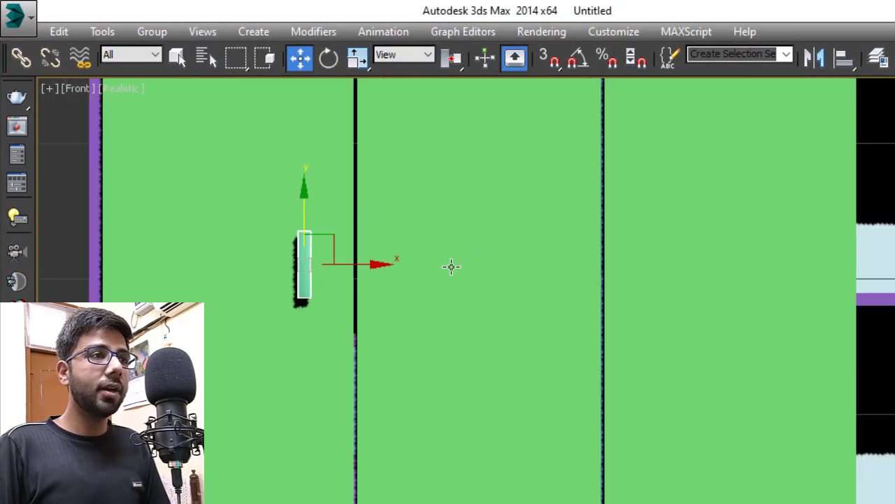
pyautogui.moveTo(300, 268)
pyautogui.mouseDown()
pyautogui.moveTo(399, 273)
pyautogui.moveTo(385, 272)
pyautogui.mouseUp()
pyautogui.click(596, 413)
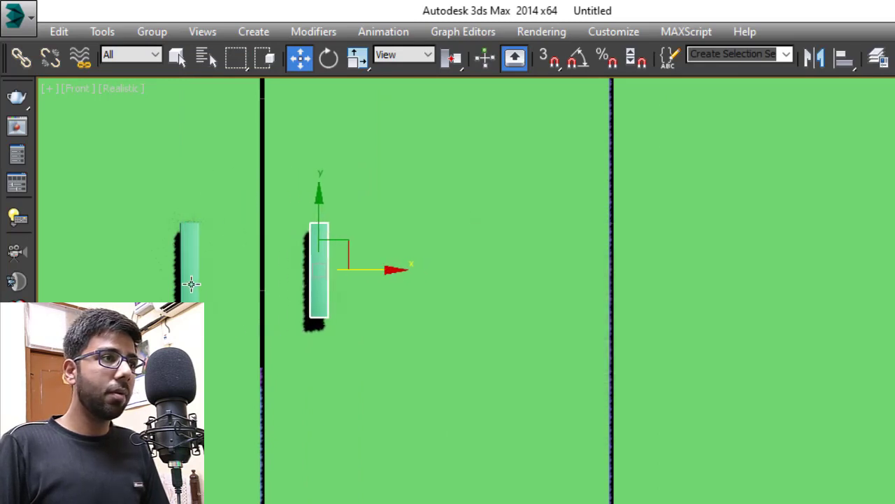
pyautogui.click(191, 282)
pyautogui.moveTo(242, 270)
pyautogui.mouseDown()
pyautogui.moveTo(270, 273)
pyautogui.moveTo(251, 278)
pyautogui.moveTo(748, 314)
pyautogui.mouseUp()
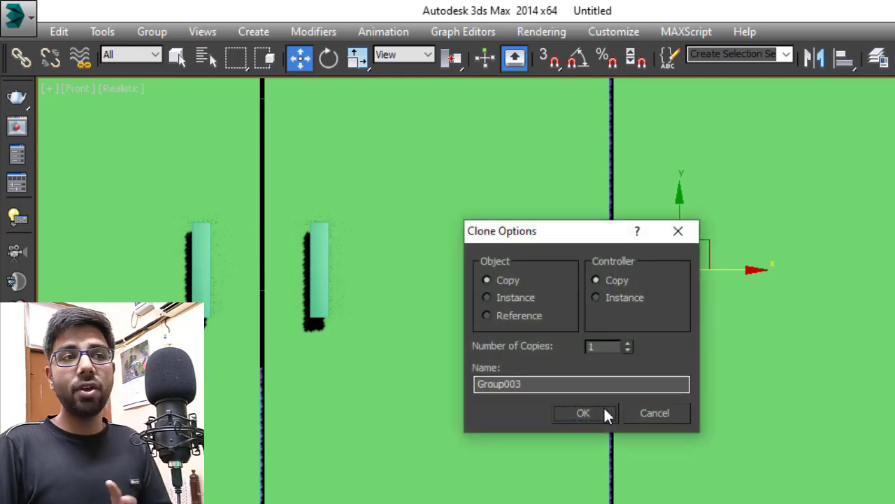
pyautogui.click(599, 413)
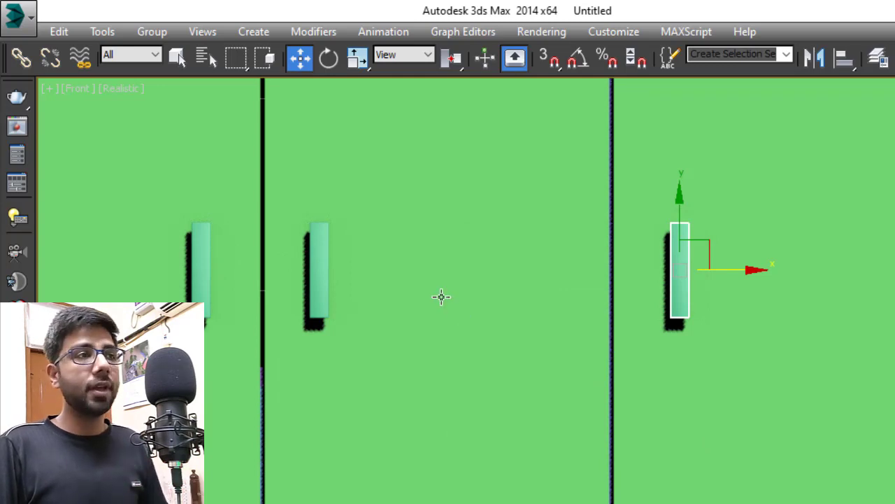
# - Group the left, middle and right handles separately as Group004, Group005 and Group006
pyautogui.scroll(-2, 441, 297)
pyautogui.click(340, 269)
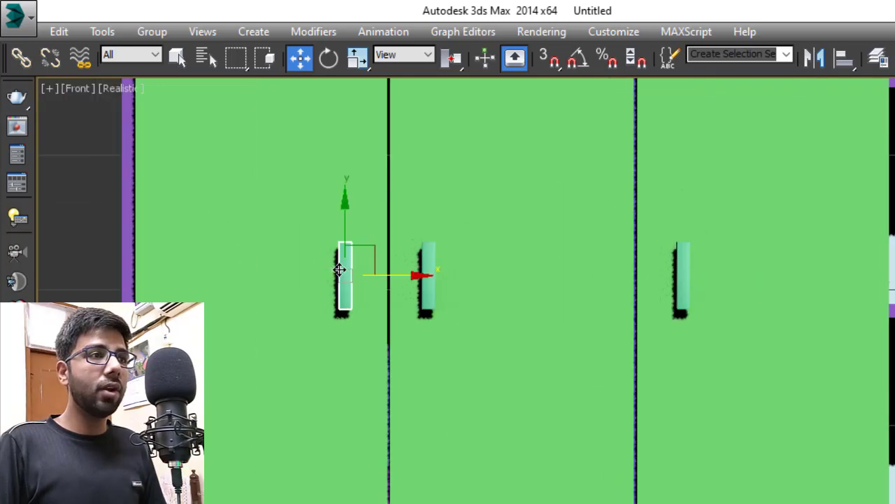
pyautogui.click(287, 218)
pyautogui.click(341, 272)
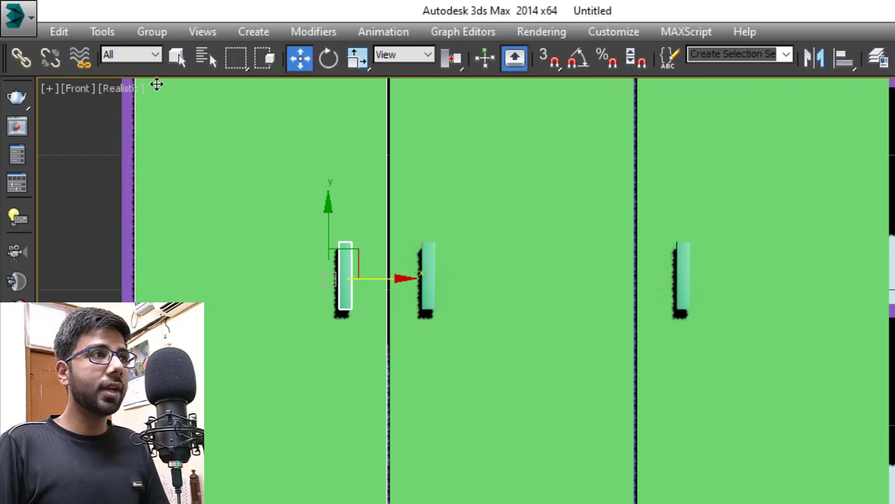
pyautogui.click(152, 32)
pyautogui.click(160, 54)
pyautogui.press('Return')
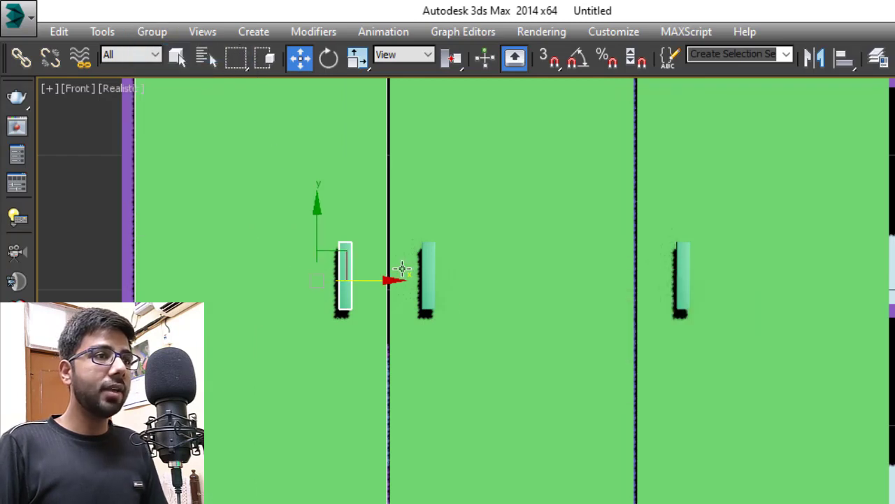
pyautogui.click(428, 276)
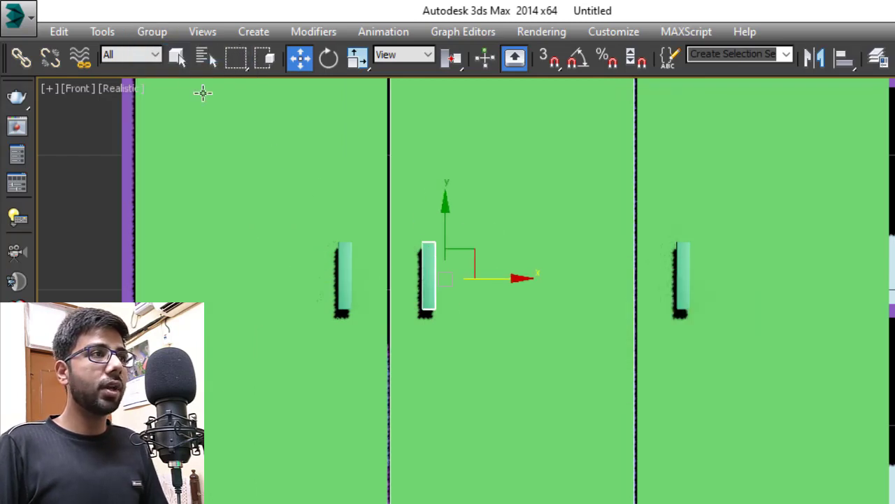
pyautogui.click(152, 32)
pyautogui.click(160, 54)
pyautogui.click(590, 366)
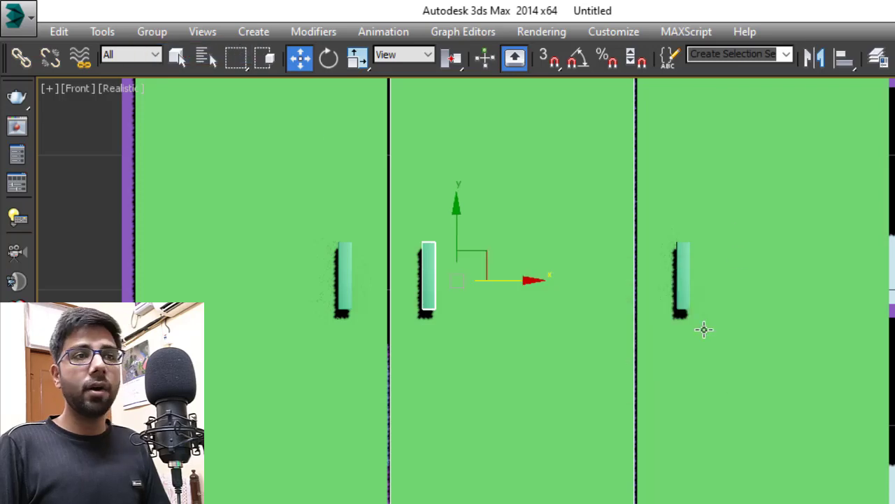
pyautogui.click(684, 293)
pyautogui.click(152, 32)
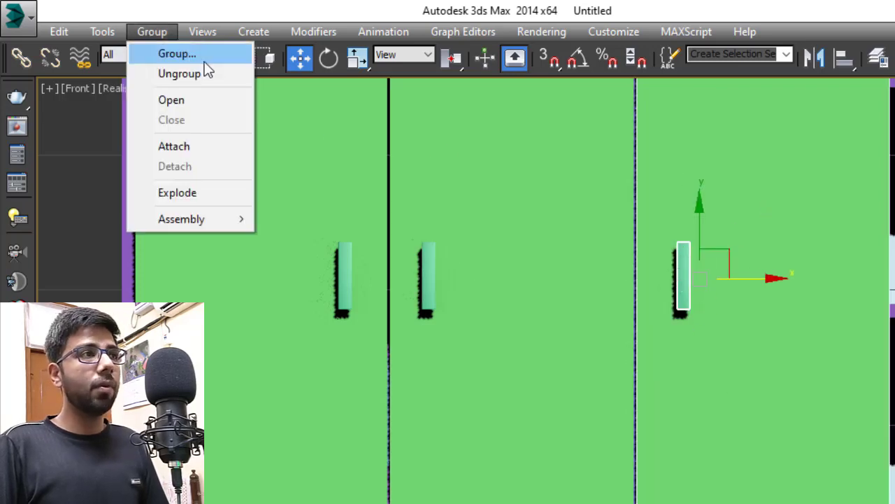
pyautogui.click(181, 55)
pyautogui.click(607, 367)
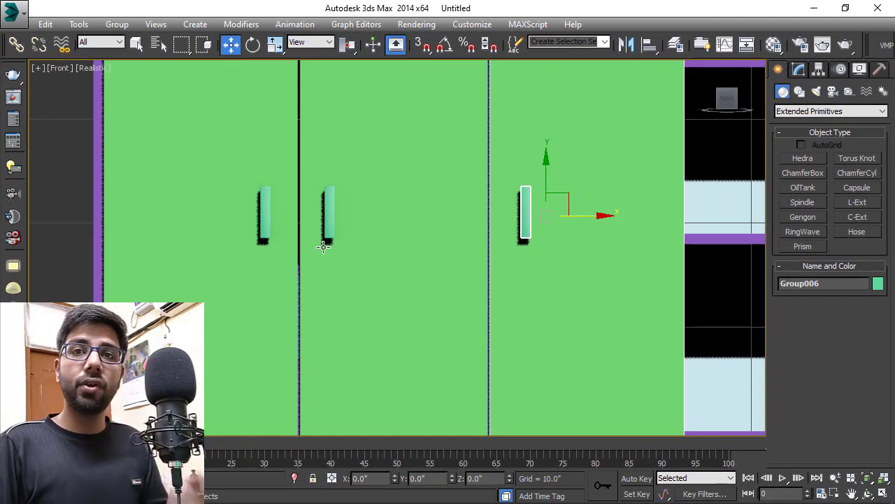
# - Select the left handle group and maximise the Perspective view
pyautogui.click(264, 209)
pyautogui.scroll(-2, 262, 233)
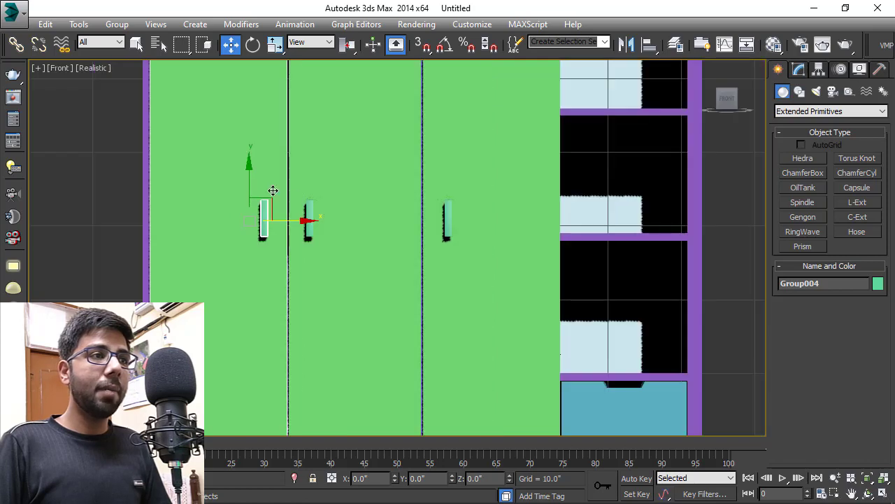
pyautogui.hotkey('alt', 'w')
pyautogui.rightClick(560, 377)
pyautogui.hotkey('alt', 'w')
# - Test-swing the selected door about its current pivot, then undo the rotation
pyautogui.keyDown('alt'); pyautogui.moveTo(280, 178); pyautogui.dragTo(375, 362, button='middle'); pyautogui.keyUp('alt')
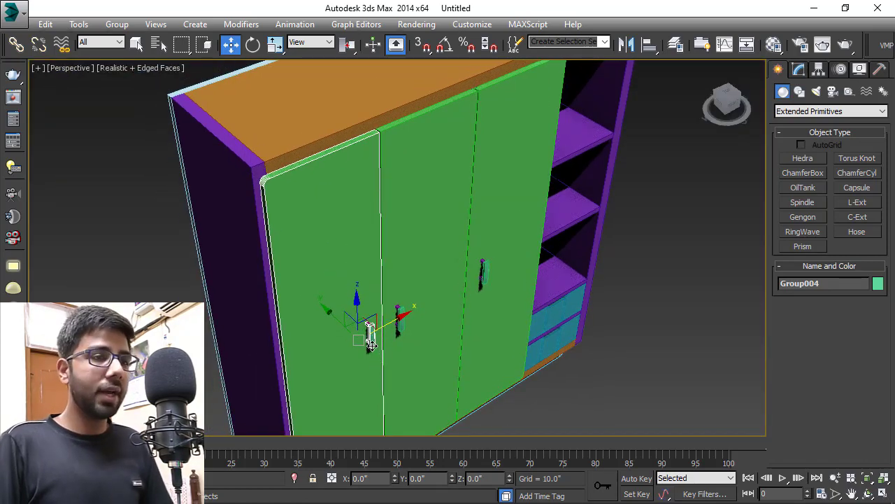
pyautogui.moveTo(371, 343); pyautogui.dragTo(345, 325, button='middle')
pyautogui.press('e')
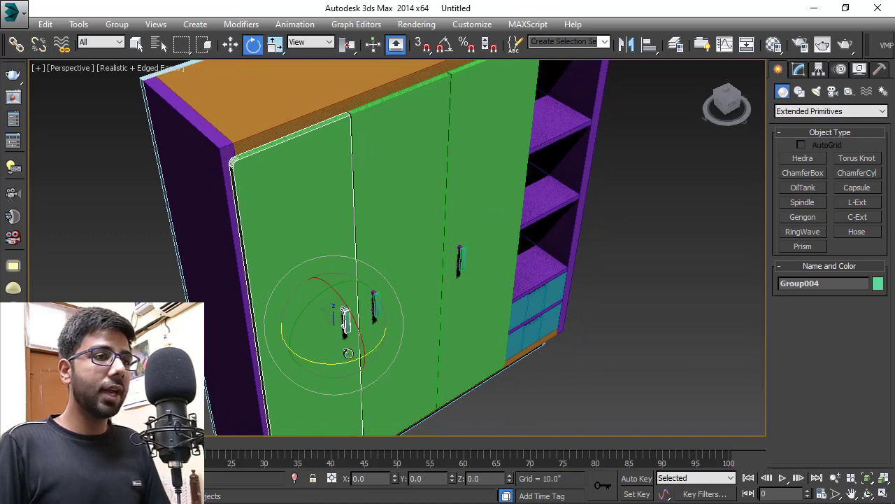
pyautogui.moveTo(350, 361); pyautogui.dragTo(252, 375)
pyautogui.hotkey('ctrl', 'z')
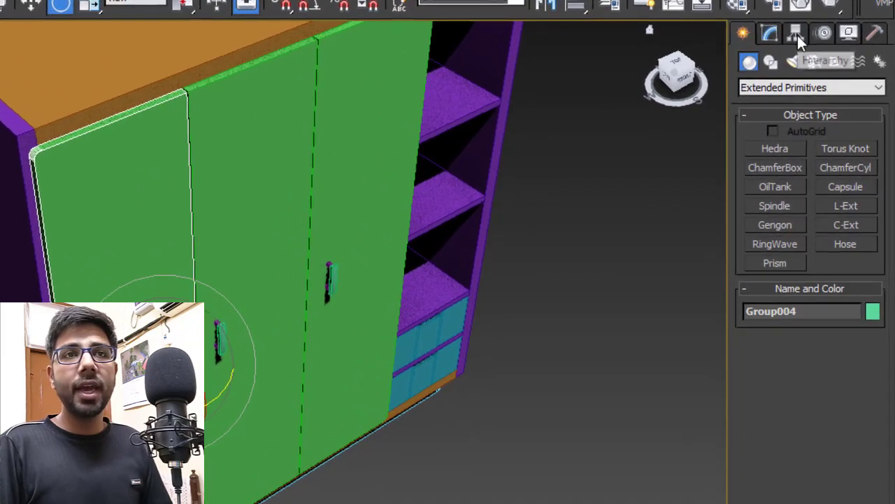
# - Turn on Affect Pivot Only in the Hierarchy panel's pivot settings
pyautogui.click(819, 69)
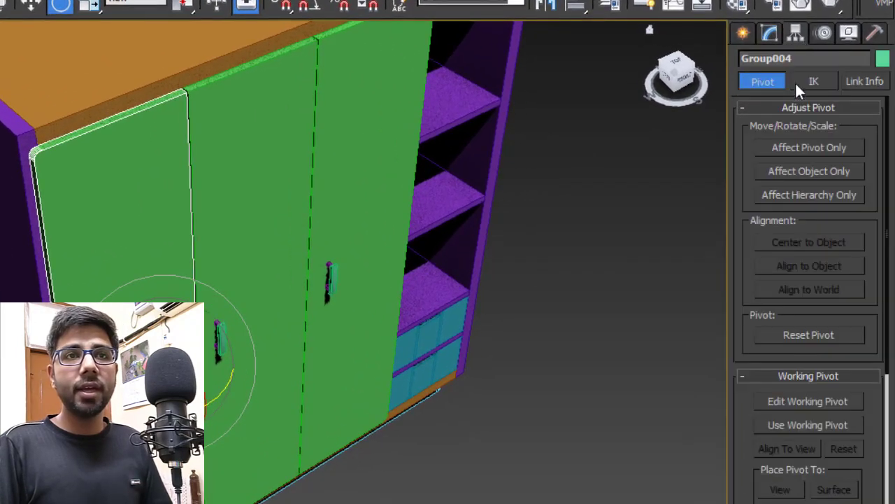
pyautogui.click(791, 146)
pyautogui.moveTo(234, 269); pyautogui.dragTo(288, 281, button='middle')
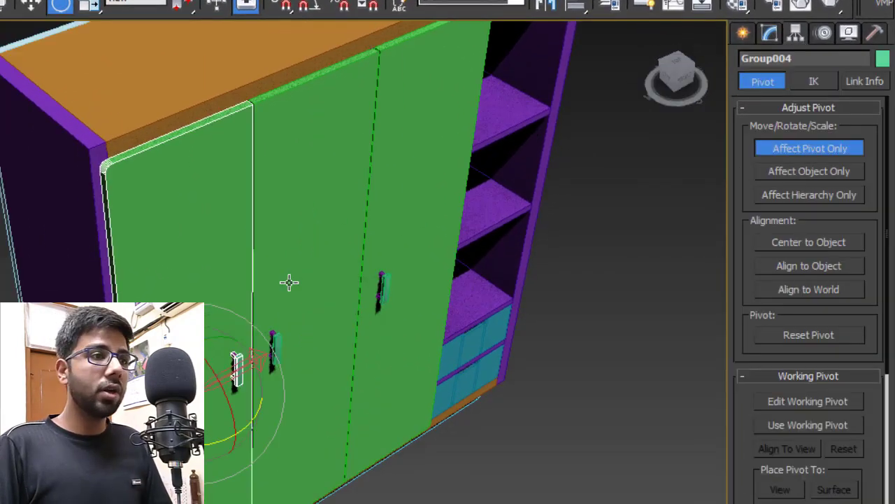
pyautogui.moveTo(242, 343); pyautogui.dragTo(272, 343, button='middle')
# - Snap the left door's pivot to its top-left hinge corner
pyautogui.press('w')
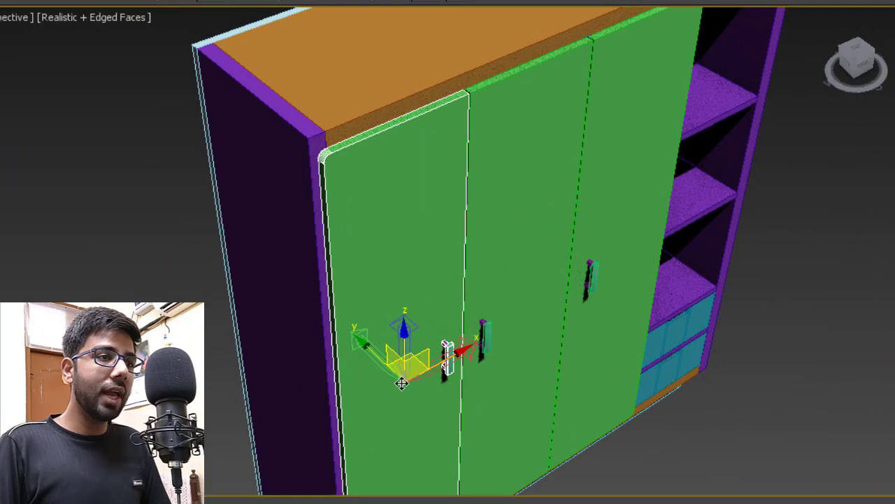
pyautogui.moveTo(408, 380); pyautogui.dragTo(316, 164)
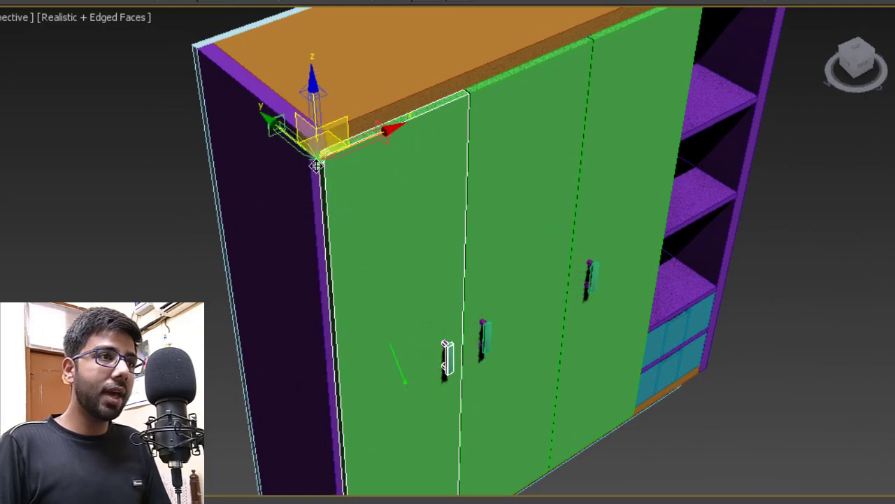
pyautogui.scroll(8, 315, 166)
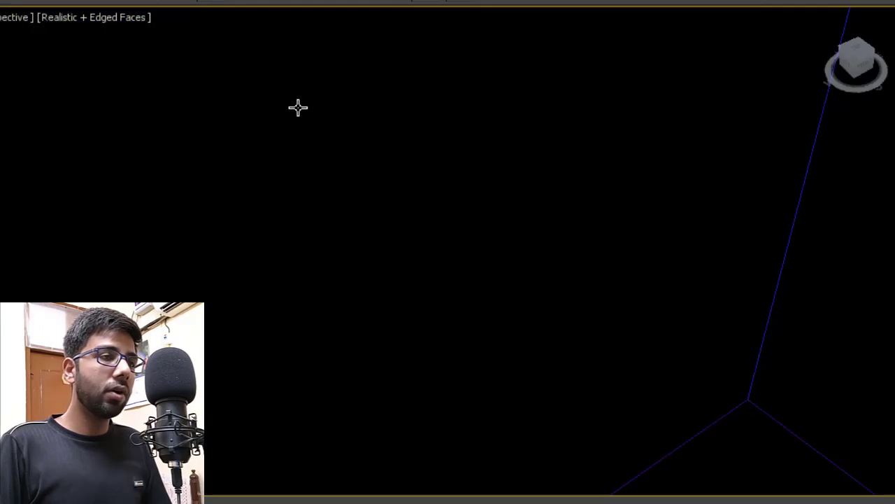
pyautogui.scroll(-3, 298, 106)
pyautogui.scroll(-5, 299, 143)
pyautogui.moveTo(356, 150); pyautogui.dragTo(332, 148, button='middle')
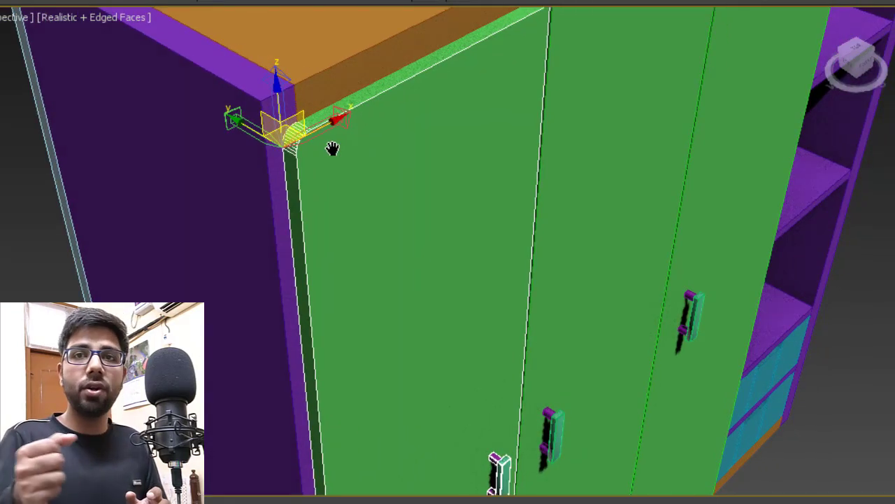
pyautogui.scroll(-5, 332, 148)
pyautogui.scroll(4, 299, 154)
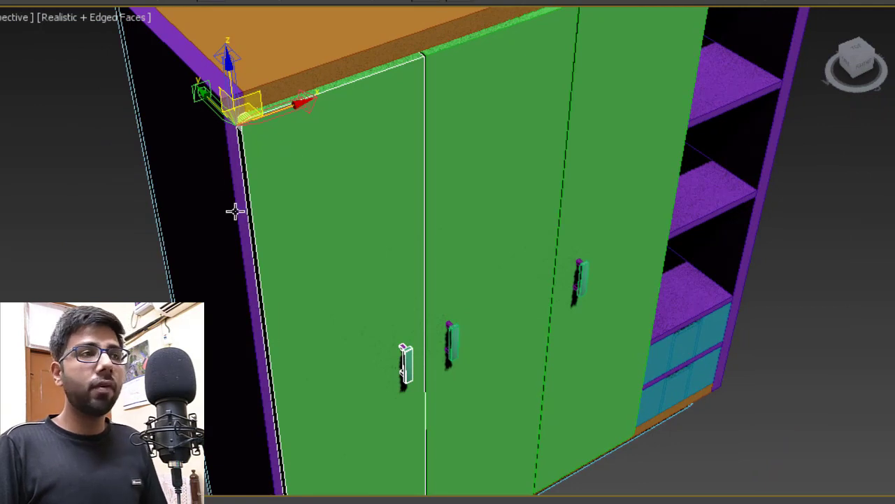
pyautogui.press('e')
pyautogui.press('r')
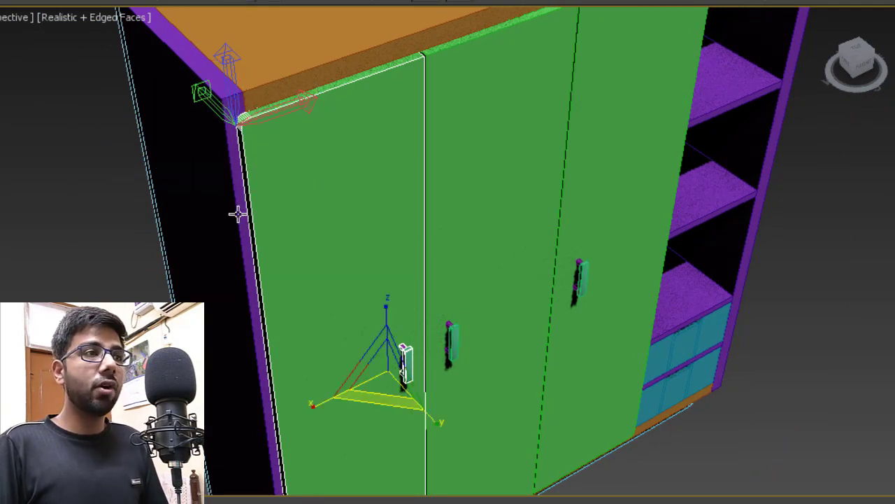
pyautogui.press('r')
pyautogui.moveTo(284, 186); pyautogui.dragTo(303, 207, button='middle')
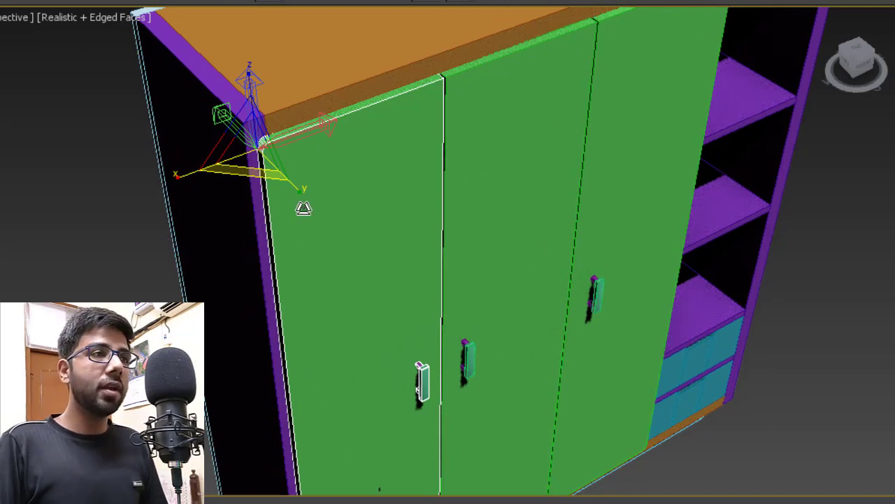
pyautogui.press('w')
# - Move the middle door's pivot up to its top edge
pyautogui.click(500, 132)
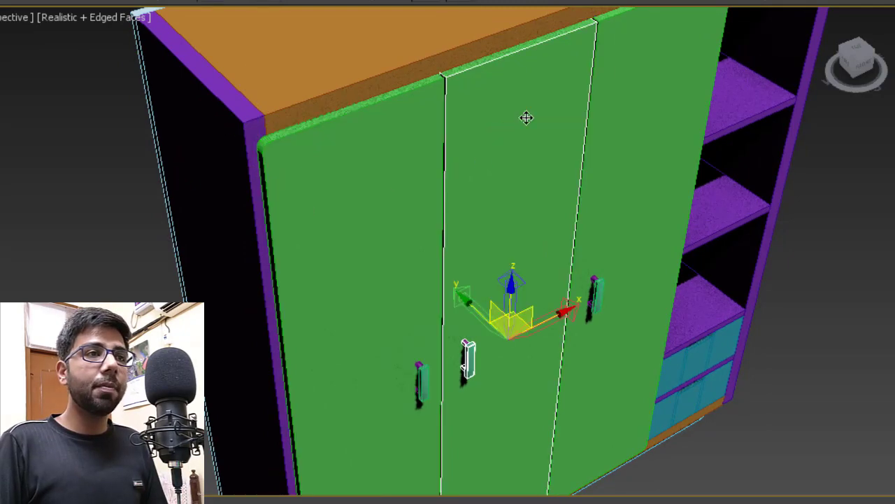
pyautogui.moveTo(527, 117); pyautogui.dragTo(259, 487, button='middle')
pyautogui.scroll(3, 256, 260)
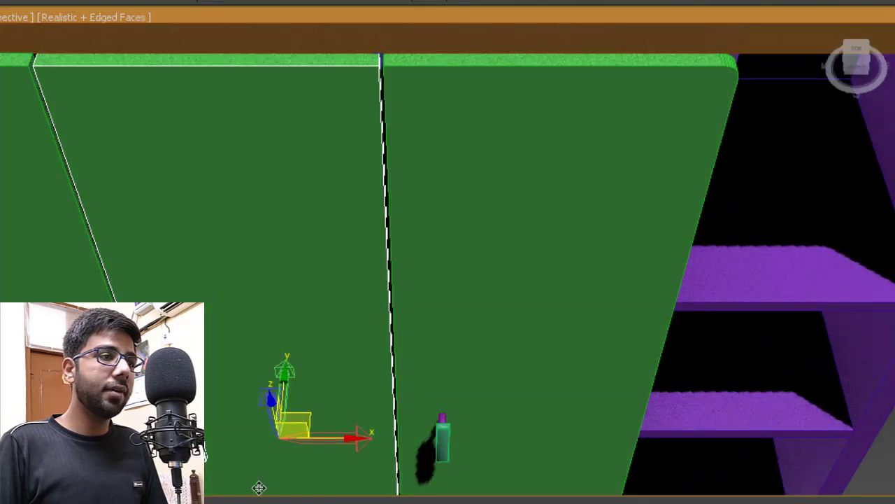
pyautogui.moveTo(279, 435); pyautogui.dragTo(376, 64)
pyautogui.press('e')
pyautogui.press('r')
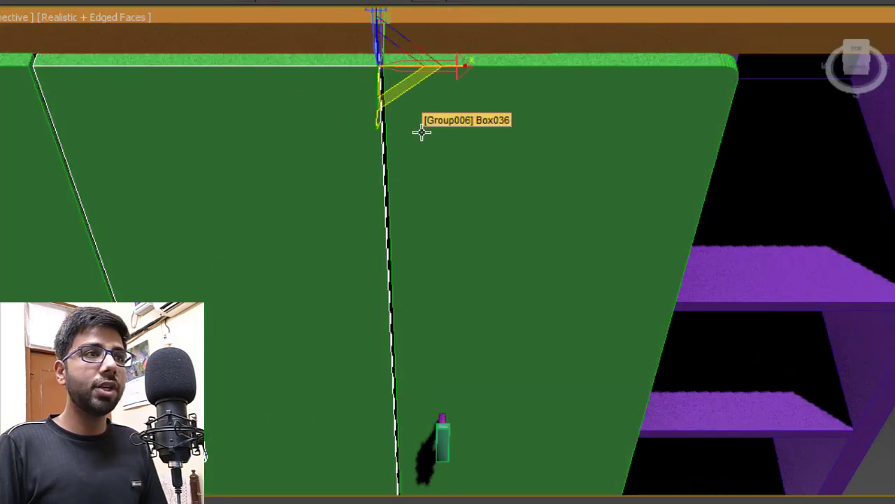
pyautogui.press('w')
# - Snap the right door's pivot to its top-right outer hinge corner
pyautogui.moveTo(576, 148); pyautogui.dragTo(360, 140, button='middle')
pyautogui.click(368, 150)
pyautogui.moveTo(403, 173); pyautogui.dragTo(326, 182, button='middle')
pyautogui.moveTo(318, 439); pyautogui.dragTo(430, 70)
pyautogui.press('e')
pyautogui.press('w')
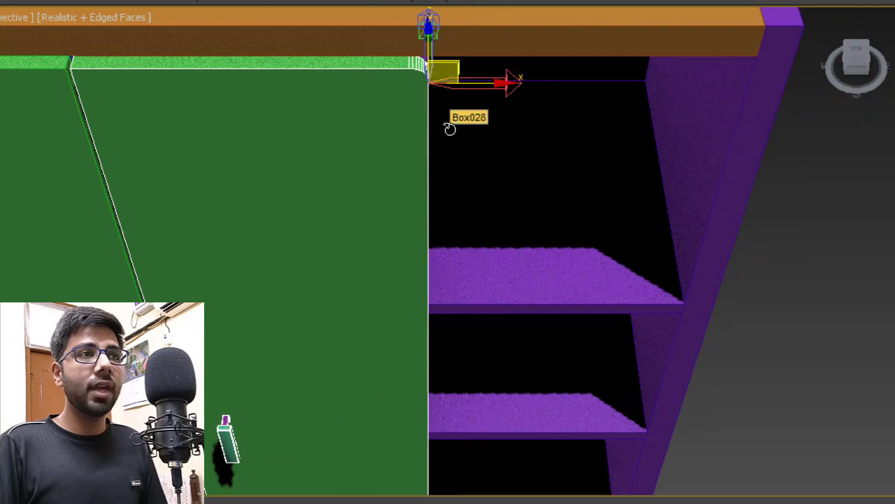
pyautogui.scroll(-5, 354, 133)
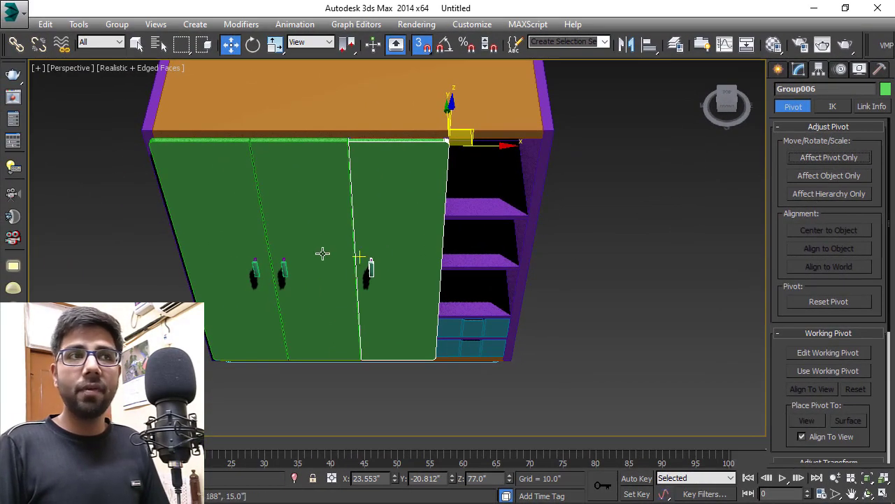
# - Rotate the left and middle doors open about their hinge pivots
pyautogui.keyDown('alt'); pyautogui.moveTo(350, 241); pyautogui.dragTo(372, 219, button='middle'); pyautogui.keyUp('alt')
pyautogui.click(235, 207)
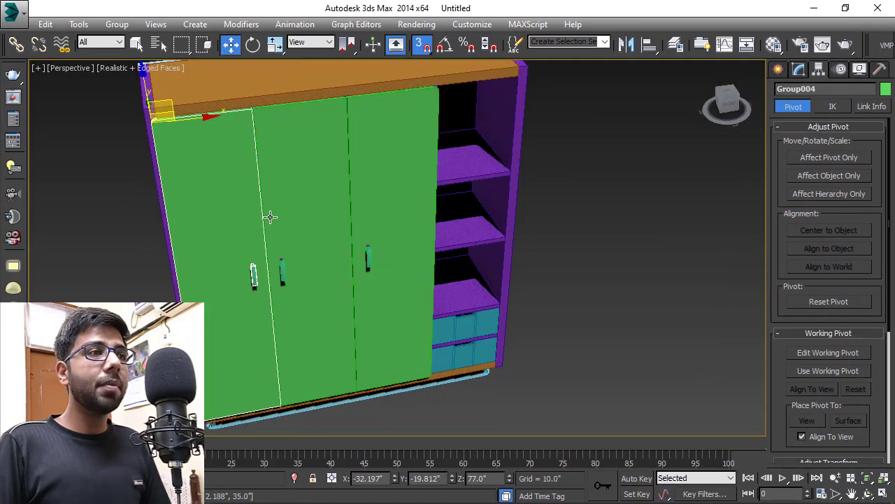
pyautogui.scroll(-3, 268, 214)
pyautogui.press('e')
pyautogui.moveTo(227, 174); pyautogui.dragTo(98, 206)
pyautogui.click(294, 223)
pyautogui.moveTo(302, 164); pyautogui.dragTo(423, 179)
# - Undo the right door's wrong rotation, readjust the middle door's angle, then select everything
pyautogui.click(344, 234)
pyautogui.moveTo(362, 165); pyautogui.dragTo(479, 178)
pyautogui.hotkey('ctrl', 'z')
pyautogui.click(495, 210)
pyautogui.click(312, 208)
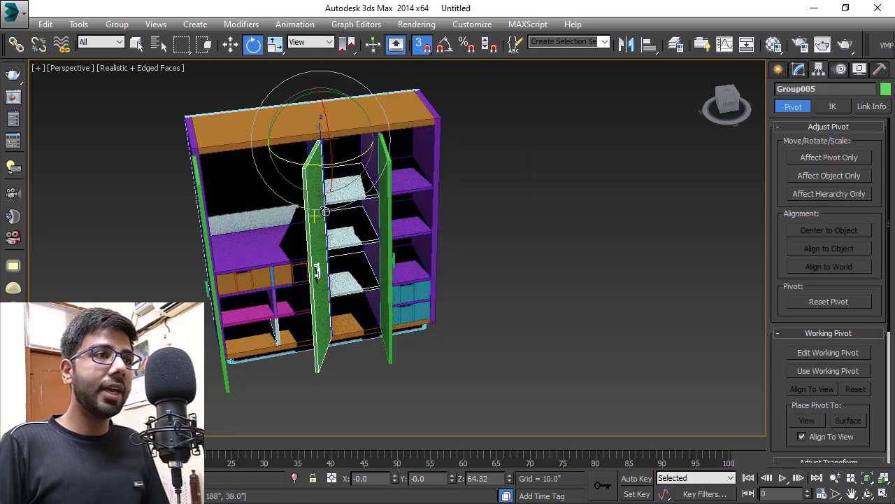
pyautogui.moveTo(308, 165); pyautogui.dragTo(363, 213)
pyautogui.hotkey('ctrl', 'a')
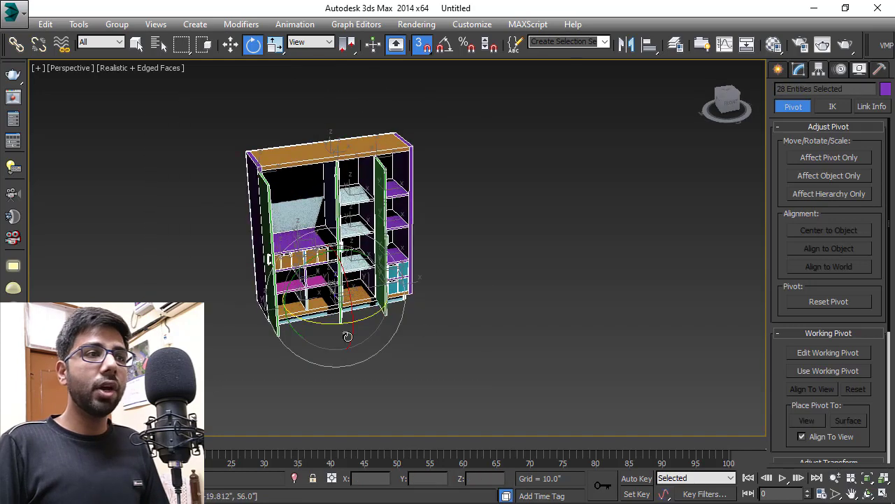
# - Set the object colour of the whole wardrobe to orange
pyautogui.click(805, 71)
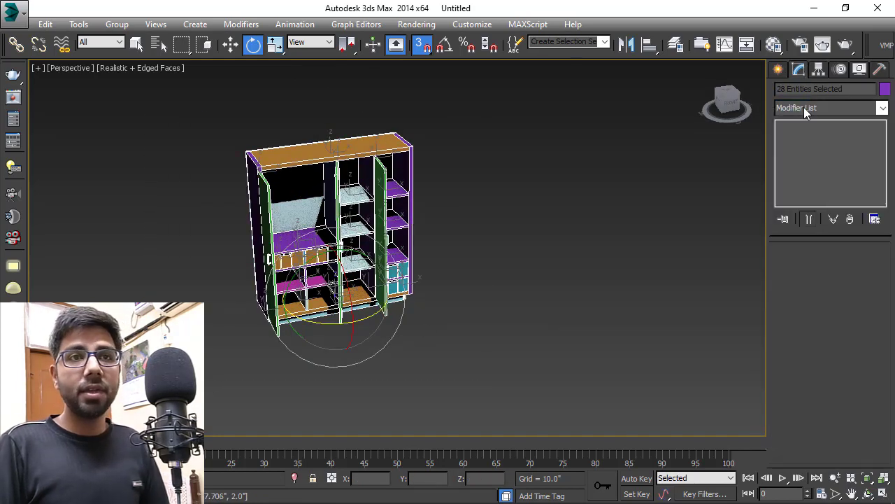
pyautogui.click(885, 90)
pyautogui.click(574, 258)
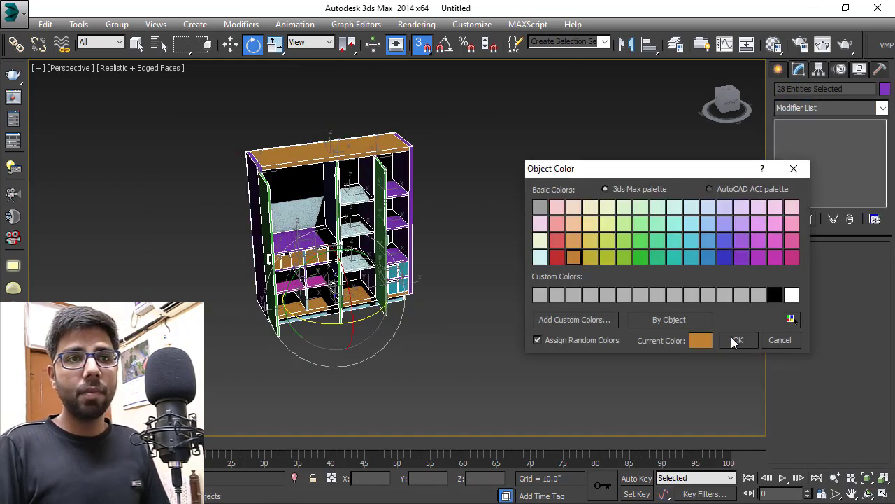
pyautogui.click(737, 340)
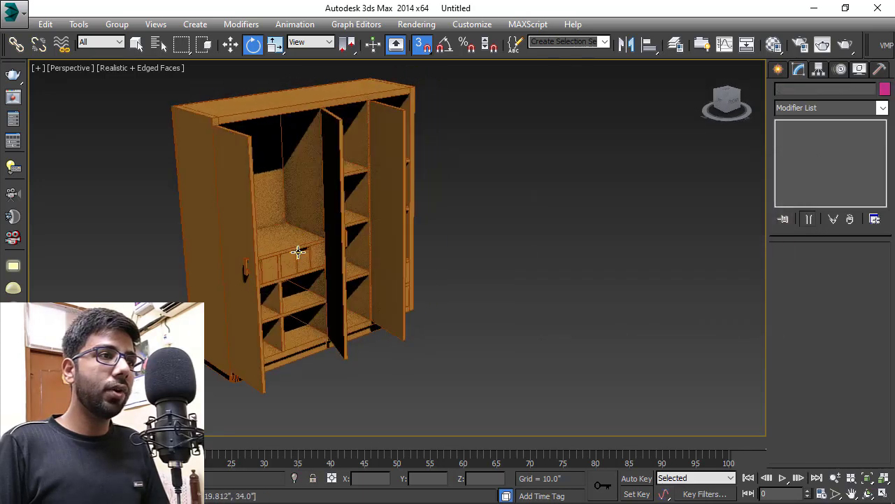
# - Give the three doors a light peach object colour
pyautogui.keyDown('ctrl'); pyautogui.click(389, 178); pyautogui.keyUp('ctrl')
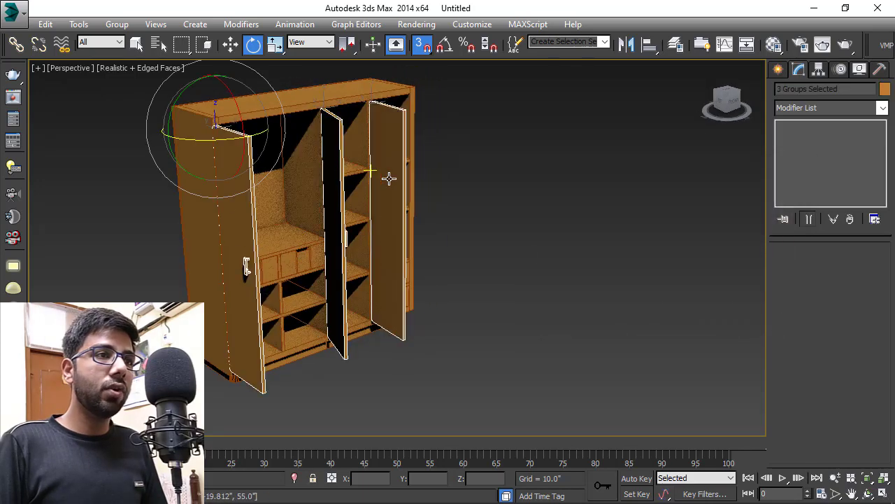
pyautogui.click(885, 89)
pyautogui.click(577, 222)
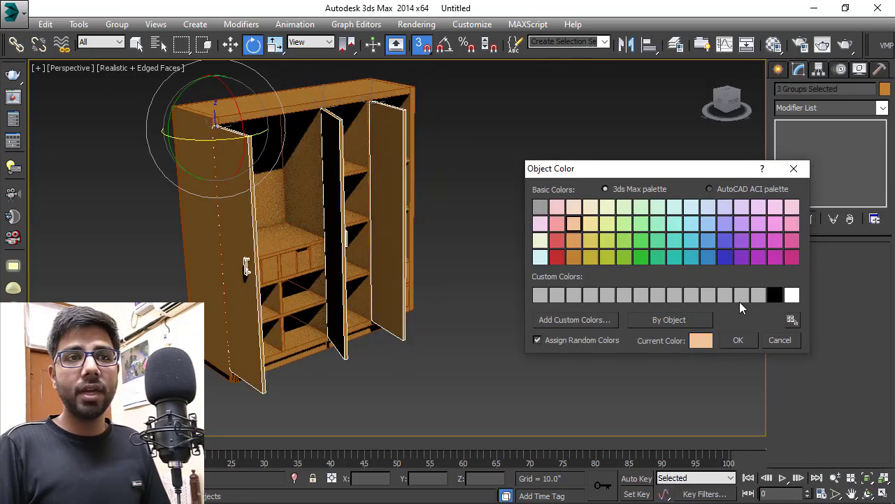
pyautogui.click(742, 340)
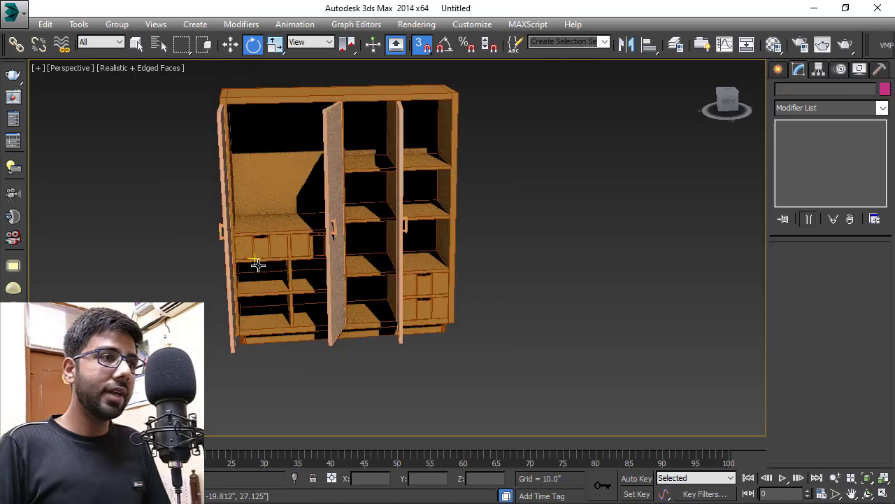
# - Colour the four drawers the same light peach
pyautogui.scroll(3, 260, 255)
pyautogui.click(264, 246)
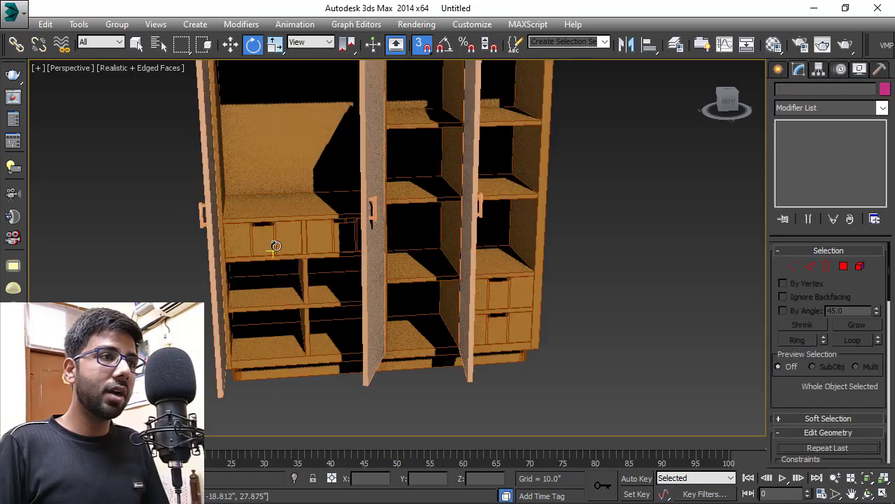
pyautogui.keyDown('ctrl'); pyautogui.click(325, 243); pyautogui.keyUp('ctrl')
pyautogui.keyDown('ctrl'); pyautogui.click(511, 294); pyautogui.keyUp('ctrl')
pyautogui.keyDown('ctrl'); pyautogui.click(513, 323); pyautogui.keyUp('ctrl')
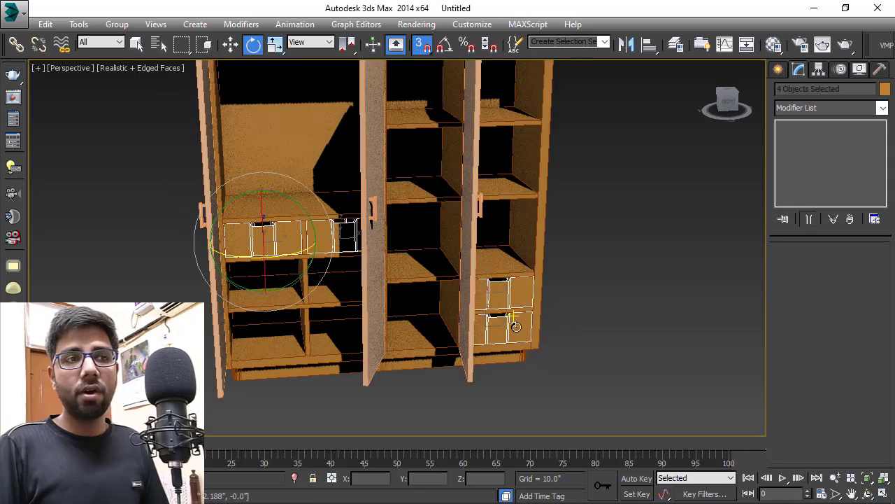
pyautogui.click(885, 89)
pyautogui.click(575, 215)
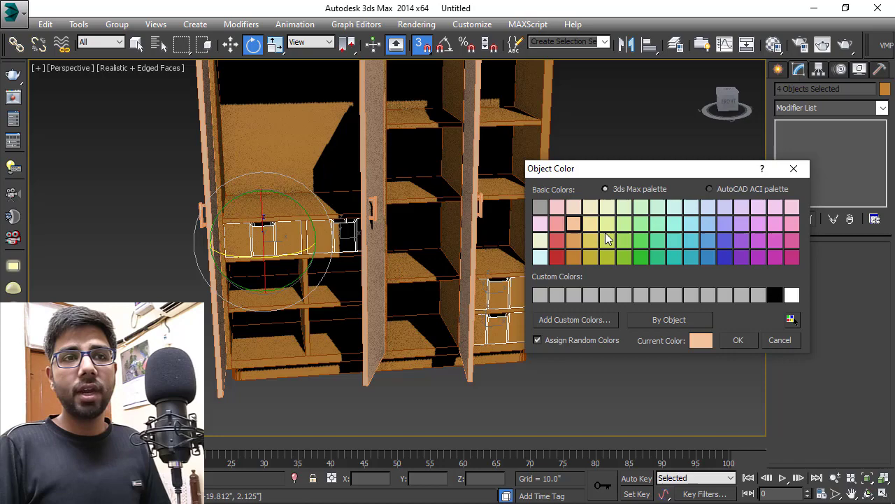
pyautogui.click(738, 340)
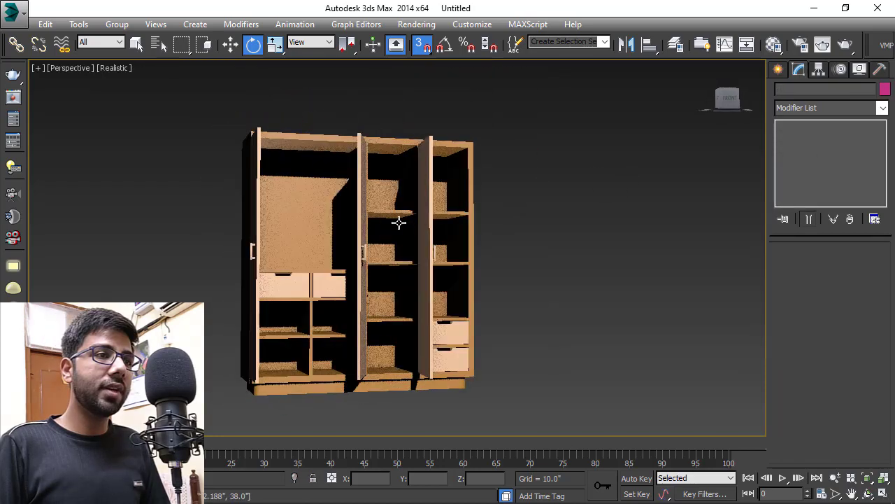
pyautogui.moveTo(398, 222)
pyautogui.keyDown('alt'); pyautogui.mouseDown(button='middle')
pyautogui.moveTo(386, 250)
pyautogui.moveTo(436, 236)
pyautogui.moveTo(406, 236)
pyautogui.mouseUp(button='middle'); pyautogui.keyUp('alt')
pyautogui.moveTo(327, 166)
pyautogui.keyDown('alt'); pyautogui.mouseDown(button='middle')
pyautogui.moveTo(354, 196)
pyautogui.moveTo(340, 174)
pyautogui.moveTo(356, 178)
pyautogui.moveTo(328, 175)
pyautogui.mouseUp(button='middle'); pyautogui.keyUp('alt')
pyautogui.scroll(6, 340, 182)
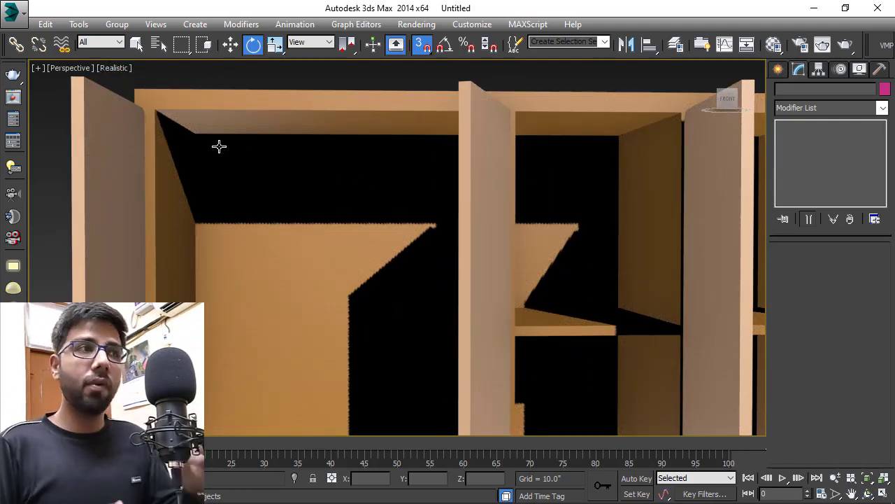
pyautogui.scroll(-7, 314, 180)
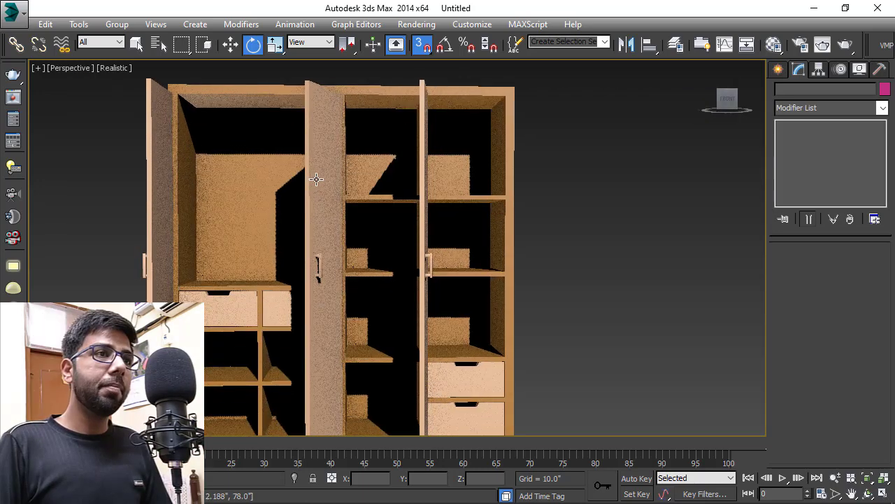
pyautogui.scroll(4, 349, 221)
pyautogui.keyDown('alt'); pyautogui.moveTo(340, 208); pyautogui.dragTo(464, 252, button='middle'); pyautogui.keyUp('alt')
pyautogui.scroll(-3, 349, 221)
pyautogui.scroll(3, 463, 252)
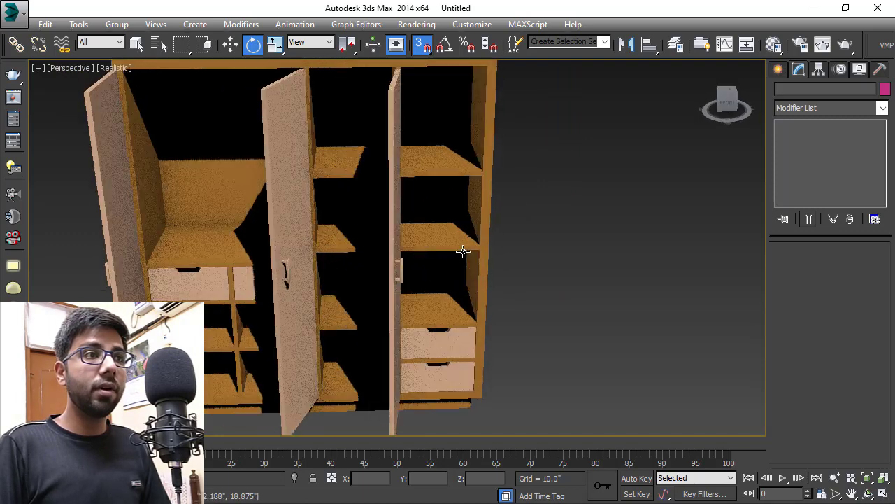
pyautogui.scroll(-3, 468, 251)
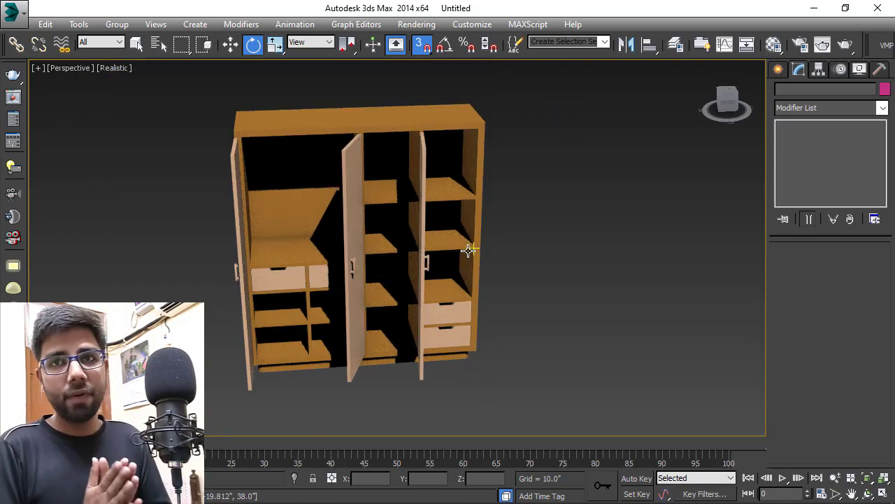